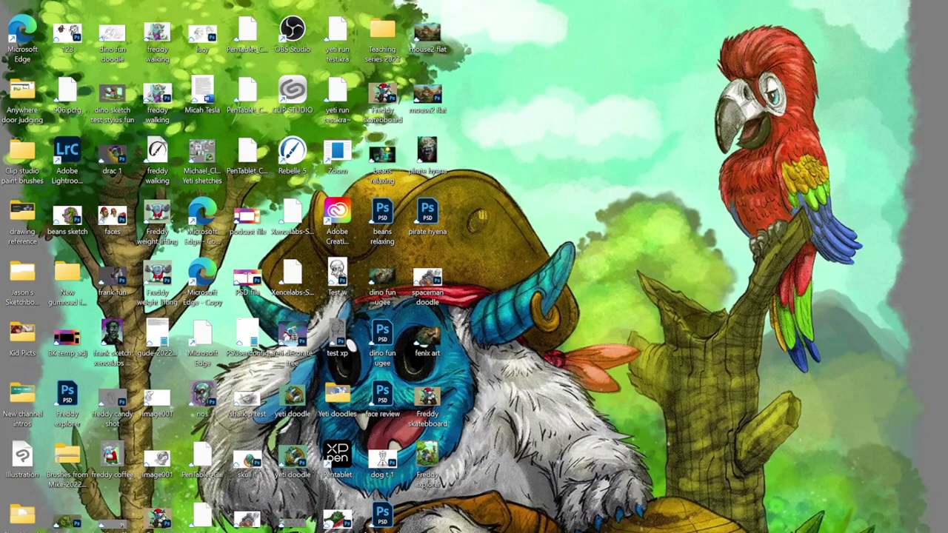
Step: Switch from the desktop to Adobe Fresco
key("super")
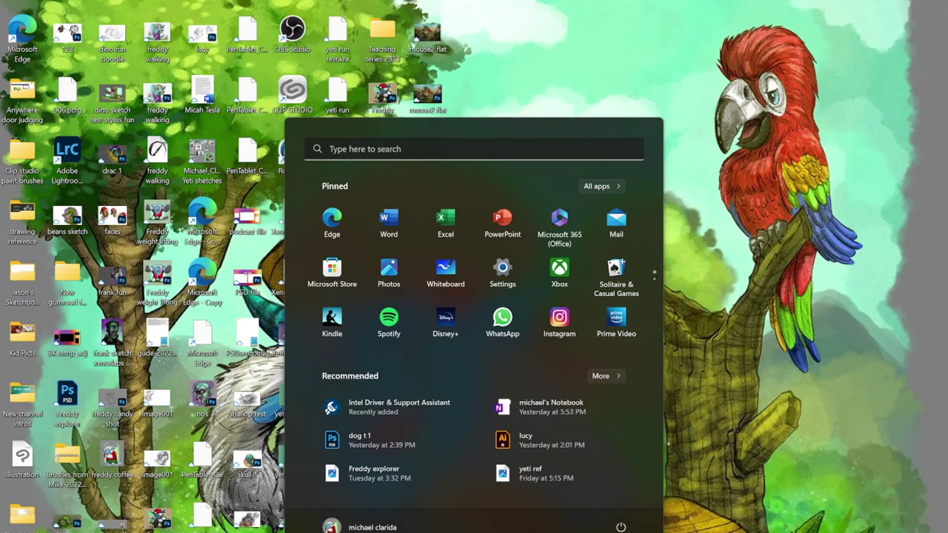
key("Escape")
key("super")
left_click(529, 531)
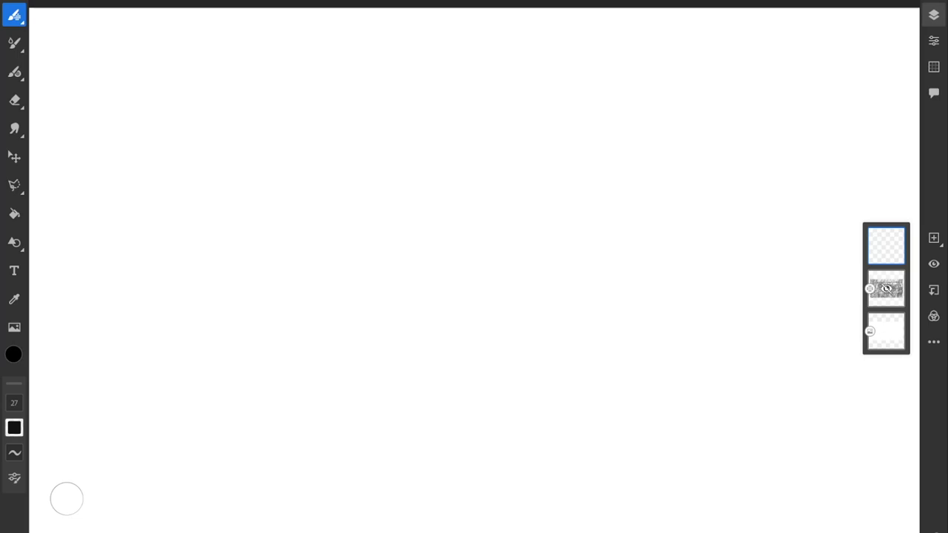
Step: Try a black Pencil stroke on the blank canvas and undo it
mouse_move(578, 200)
left_mouse_down()
mouse_move(501, 342)
mouse_move(404, 355)
mouse_move(397, 348)
left_mouse_up()
key("ctrl+z")
Step: Look through the available pixel brush categories and library brushes
left_click(14, 15)
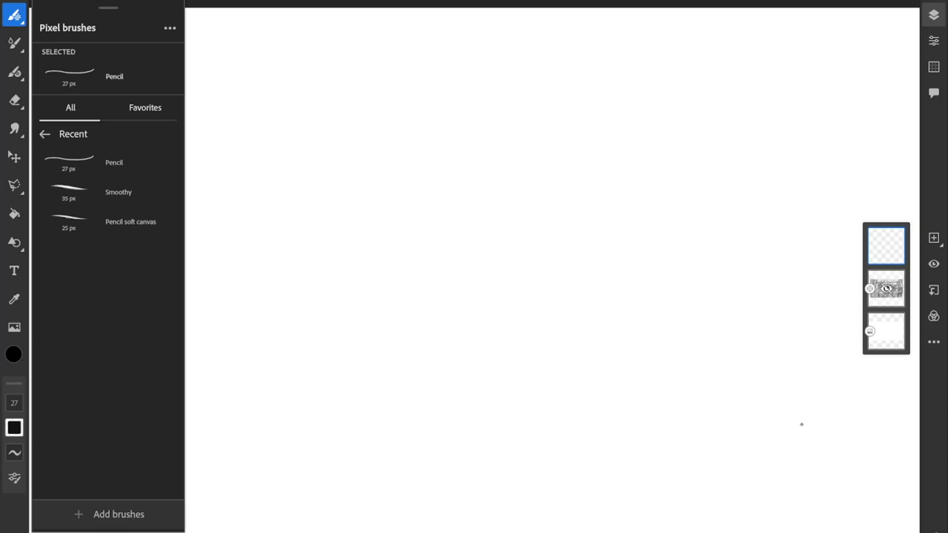
left_click(45, 134)
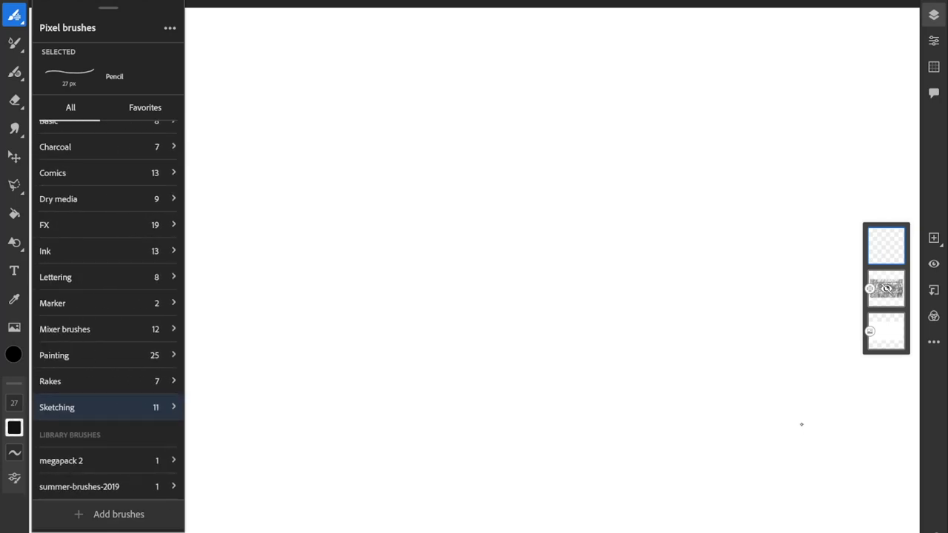
left_click(14, 15)
left_click(14, 15)
scroll(108, 310, "down", 1)
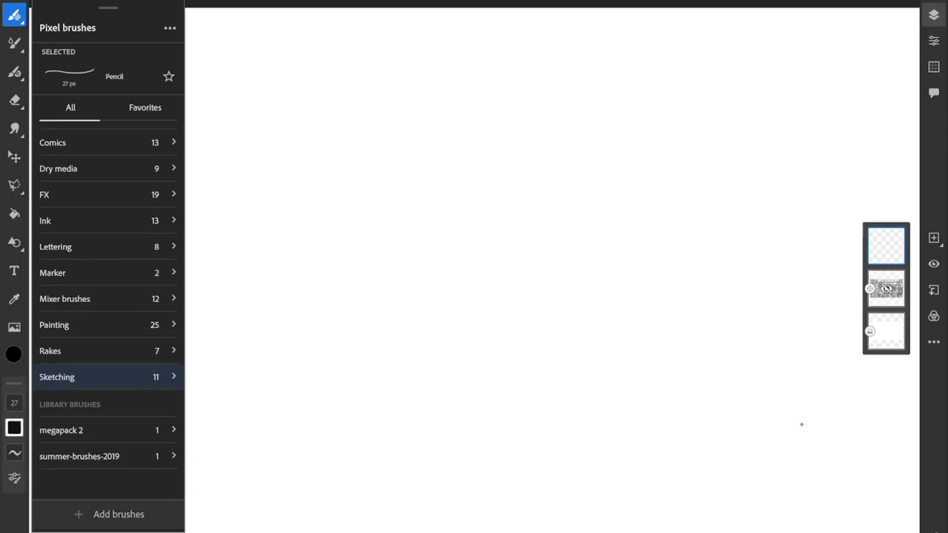
scroll(108, 309, "up", 2)
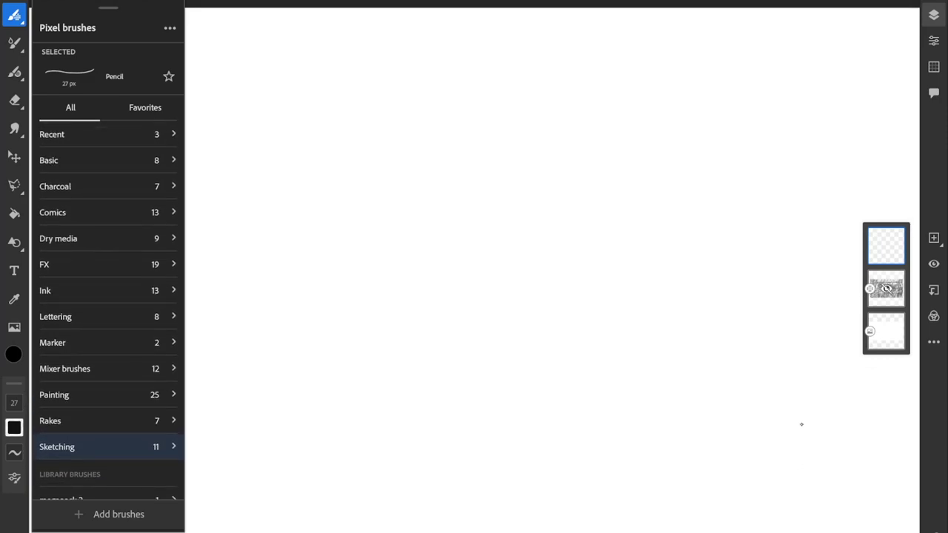
scroll(108, 304, "down", 1)
scroll(108, 303, "up", 2)
Step: Try black foliage strokes on the canvas with the Foliage 1 brush from the FX set, undoing each attempt
left_click(108, 264)
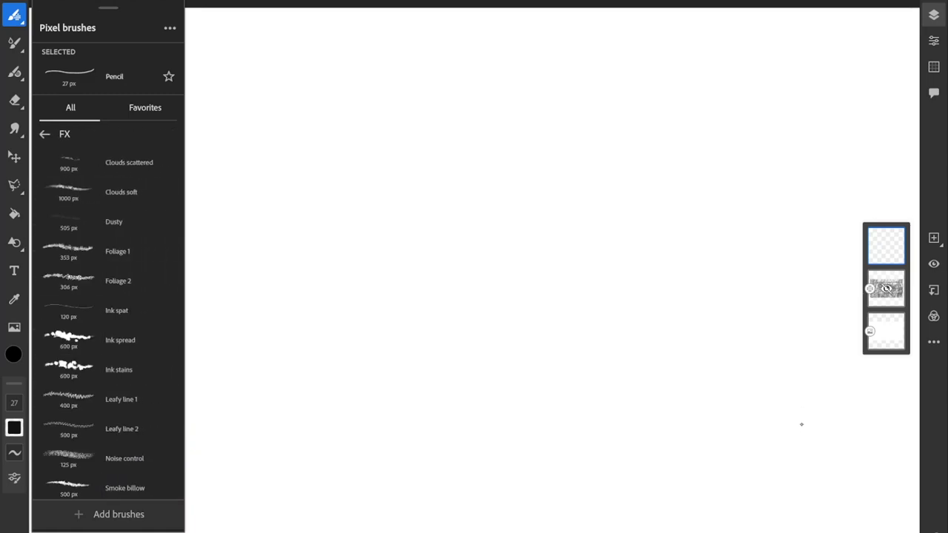
left_click(108, 251)
mouse_move(392, 149)
left_mouse_down()
mouse_move(341, 274)
mouse_move(437, 378)
left_mouse_up()
key("ctrl+z")
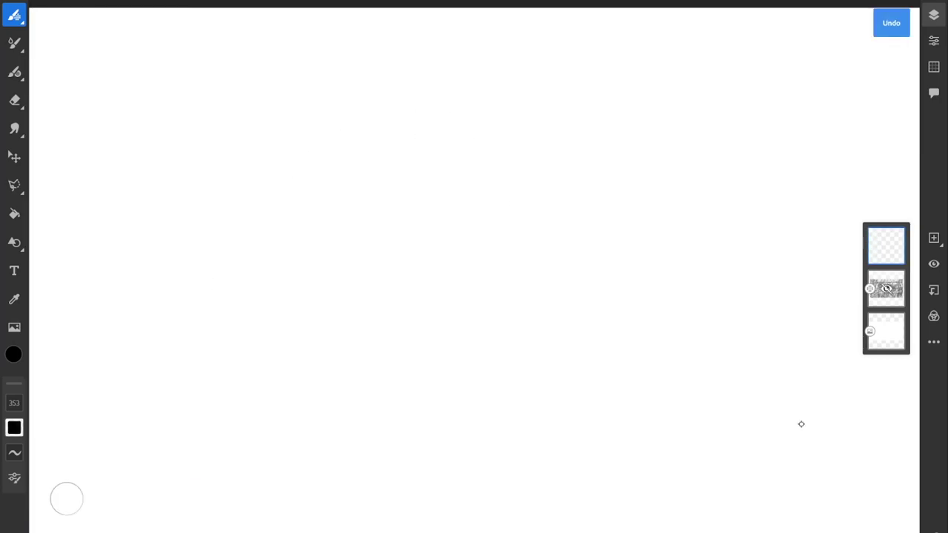
mouse_move(311, 266)
left_mouse_down()
mouse_move(391, 355)
mouse_move(635, 360)
mouse_move(593, 252)
left_mouse_up()
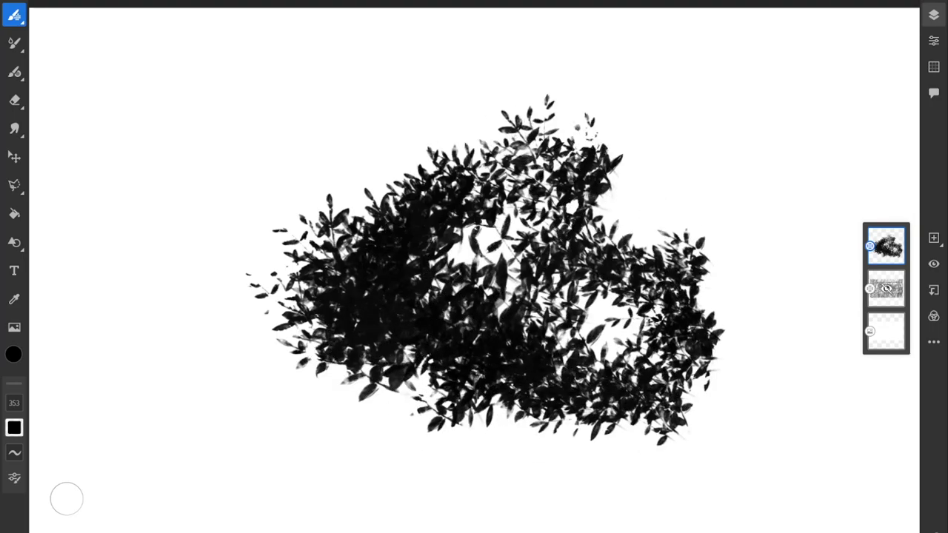
key("ctrl+z")
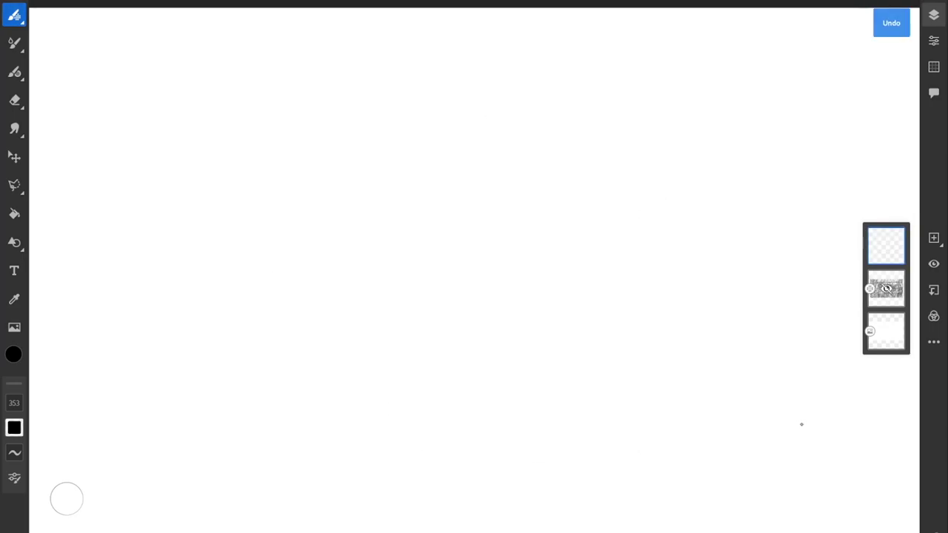
Step: Look through the FX brushes and try the Dusty brush in black on the canvas, undoing the test strokes
key("b")
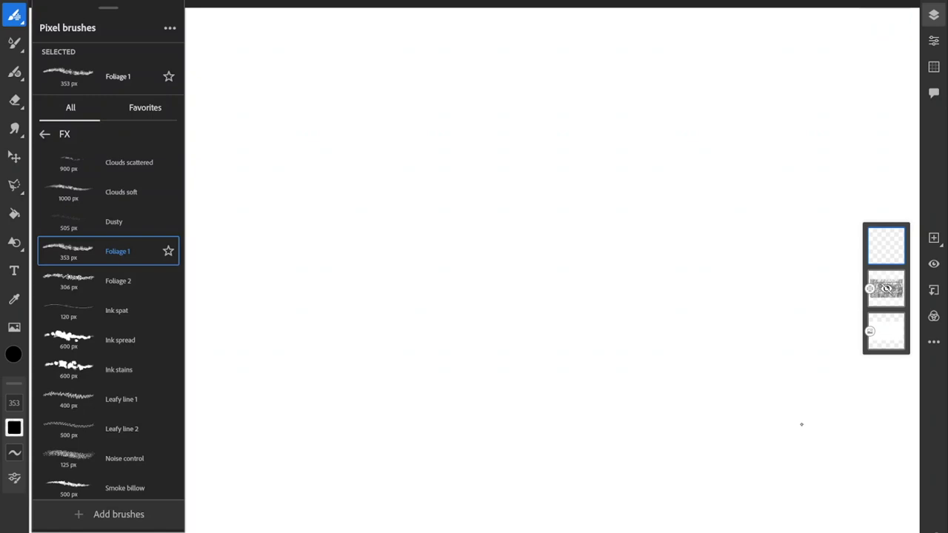
scroll(108, 318, "down", 5)
scroll(108, 319, "down", 1)
scroll(107, 319, "up", 4)
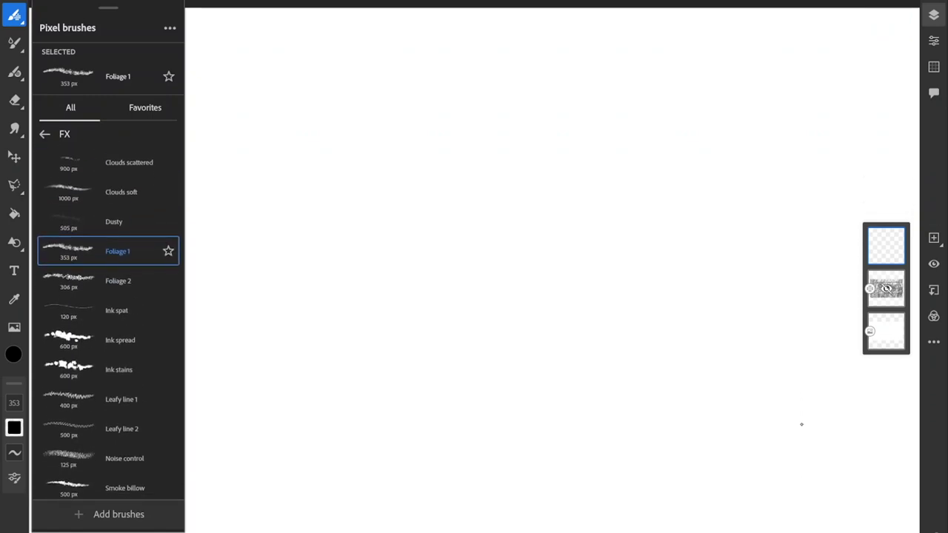
left_click(108, 221)
mouse_move(320, 111)
left_mouse_down()
mouse_move(285, 157)
mouse_move(404, 235)
mouse_move(551, 437)
left_mouse_up()
key("ctrl+z")
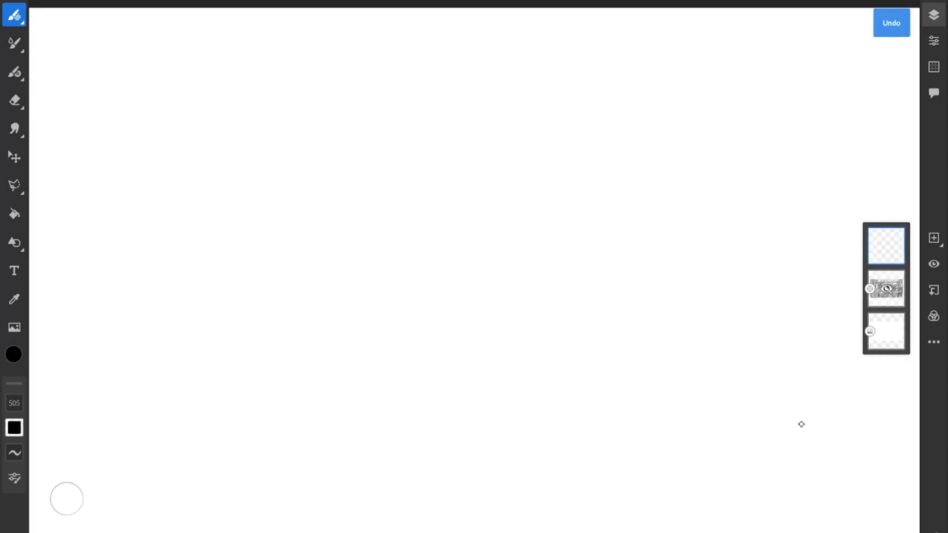
left_click_drag(344, 166, 544, 389)
key("ctrl+z")
left_click_drag(285, 122, 259, 205)
mouse_move(200, 237)
left_mouse_down()
mouse_move(445, 437)
mouse_move(548, 445)
left_mouse_up()
key("ctrl+z")
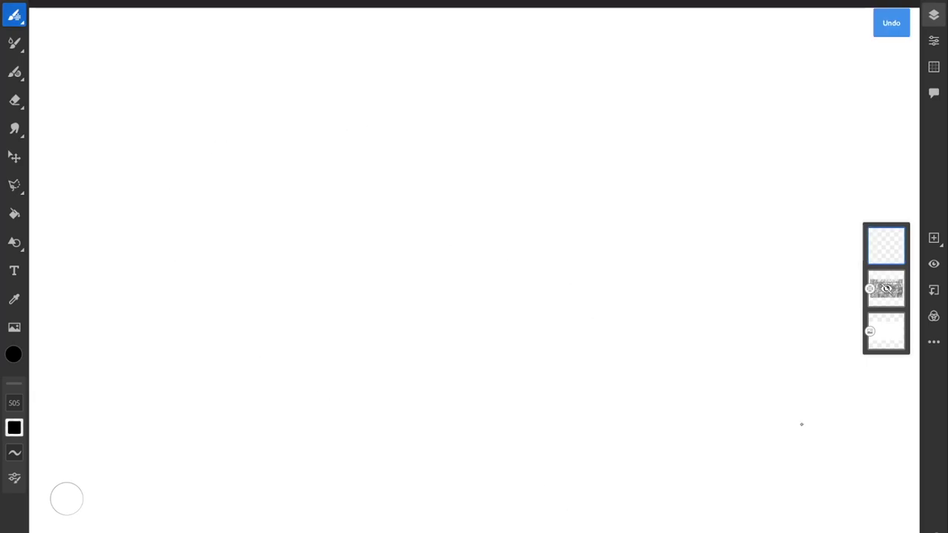
Step: Choose Blocky mixer from the Mixer brushes and paint a large black patch on the canvas
left_click(15, 14)
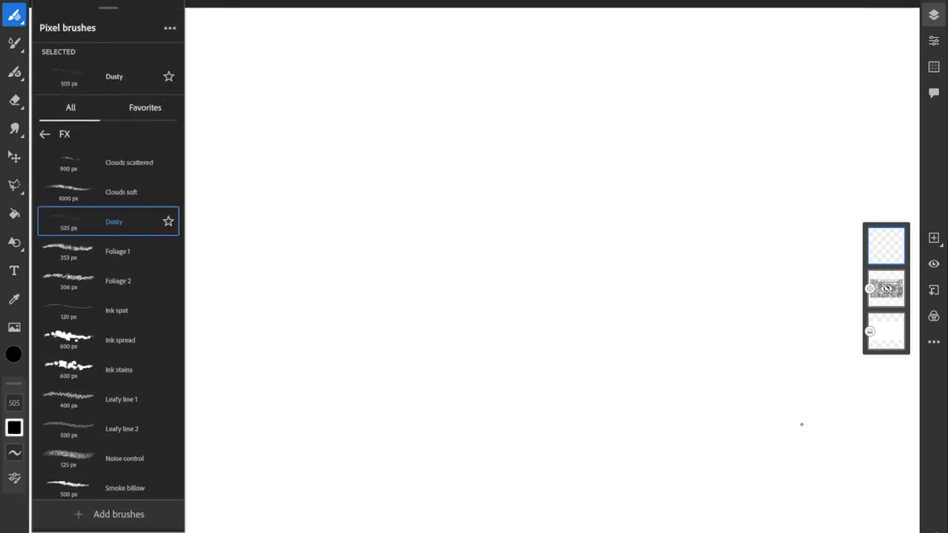
left_click(45, 134)
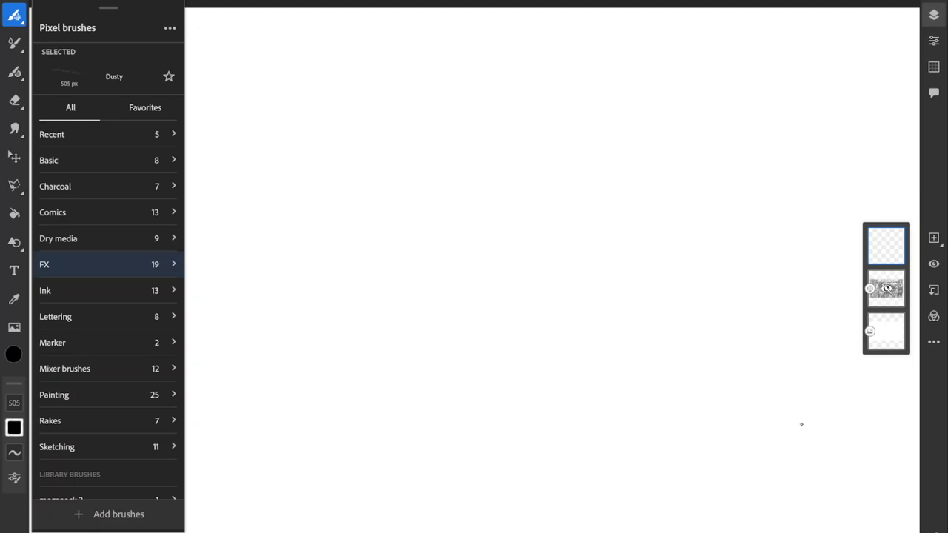
left_click(66, 368)
left_click(122, 399)
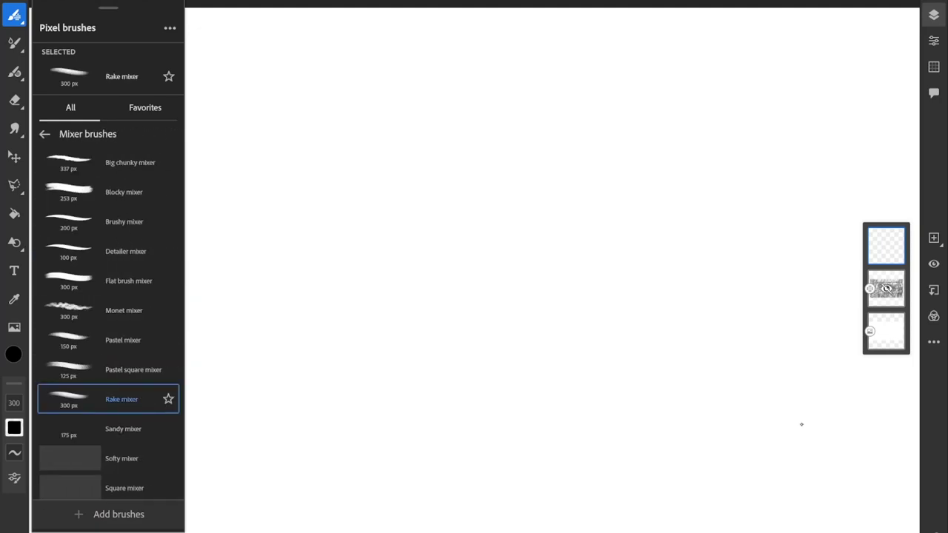
left_click(121, 192)
mouse_move(385, 126)
left_mouse_down()
mouse_move(400, 348)
mouse_move(415, 400)
left_mouse_up()
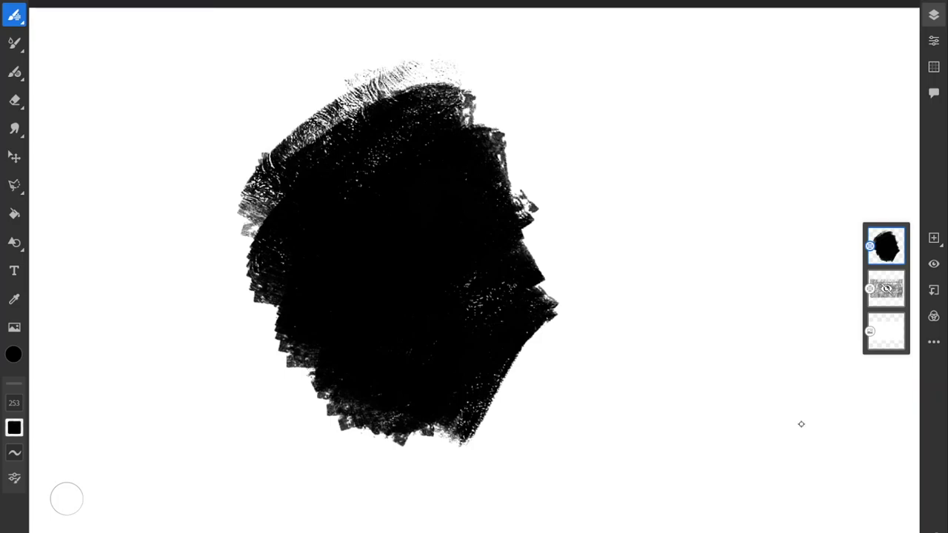
Step: Set the brush color to reddish brown and paint over and around the black patch, blending the two colors
left_click(14, 428)
left_click(14, 428)
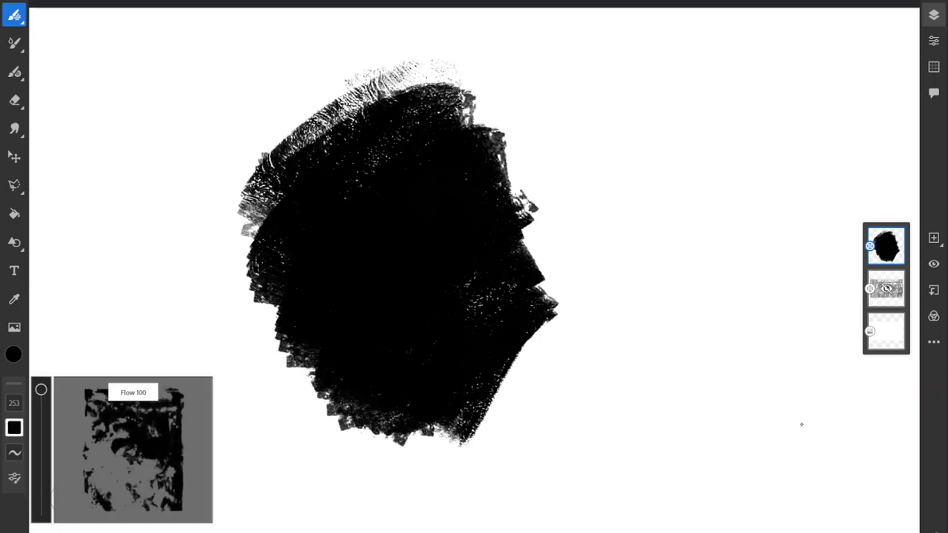
left_click(14, 354)
mouse_move(163, 326)
left_mouse_down()
mouse_move(161, 307)
mouse_move(134, 320)
left_mouse_up()
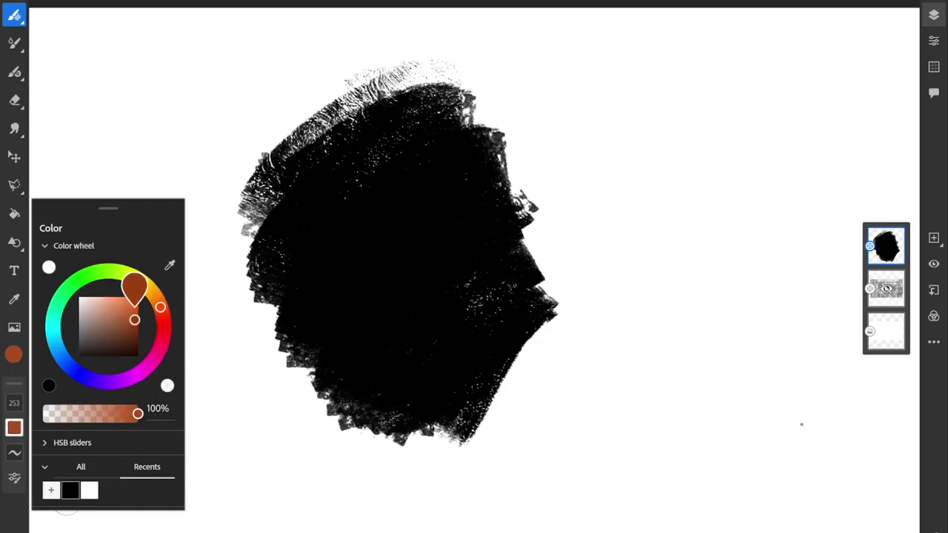
mouse_move(466, 133)
left_mouse_down()
mouse_move(483, 148)
mouse_move(489, 190)
mouse_move(551, 219)
left_mouse_up()
mouse_move(519, 248)
left_mouse_down()
mouse_move(607, 326)
mouse_move(637, 399)
left_mouse_up()
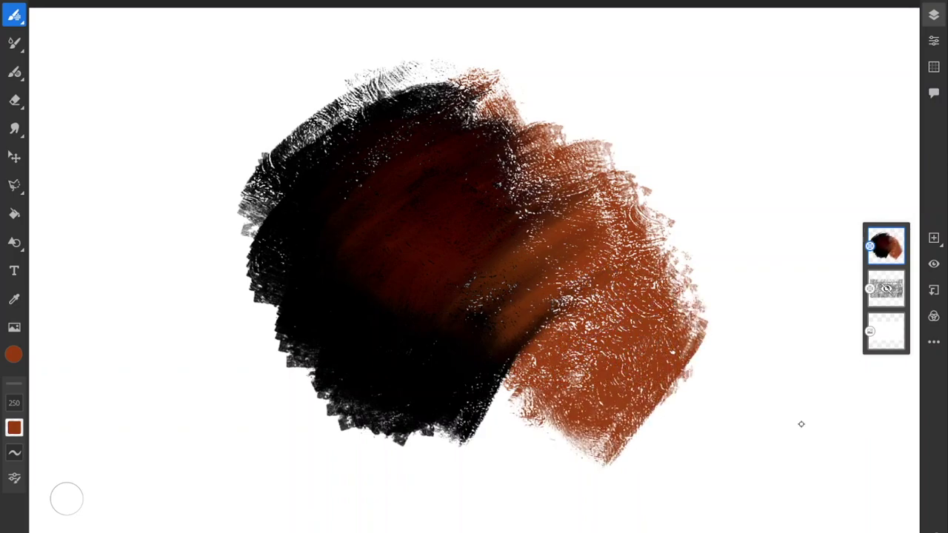
mouse_move(488, 185)
left_mouse_down()
mouse_move(459, 247)
mouse_move(449, 377)
mouse_move(377, 366)
mouse_move(285, 281)
mouse_move(259, 290)
mouse_move(222, 370)
mouse_move(413, 423)
mouse_move(303, 307)
mouse_move(244, 193)
mouse_move(185, 326)
left_mouse_up()
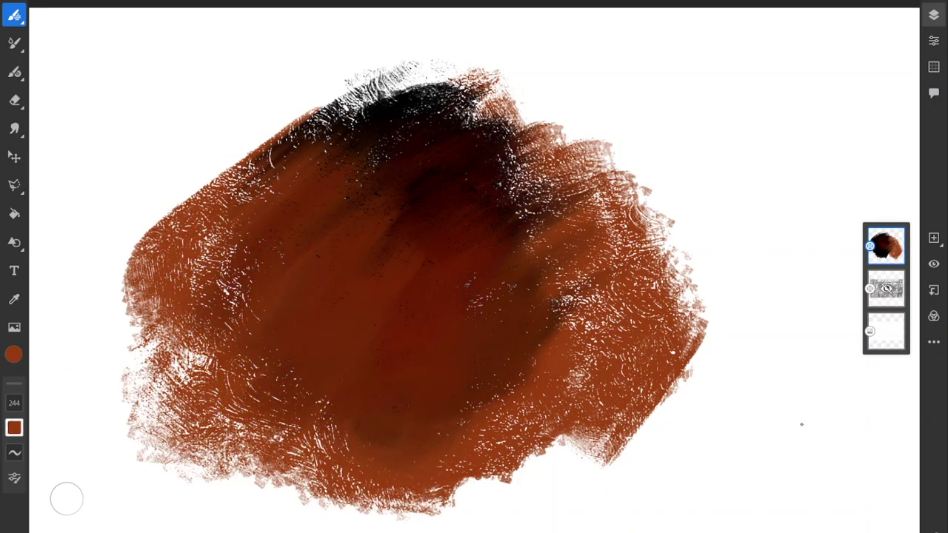
Step: Set the brush color to golden yellow and blend it into the middle and upper edge of the brown patch
left_click(14, 353)
left_click_drag(132, 320, 129, 339)
left_click_drag(159, 305, 149, 288)
left_click(138, 303)
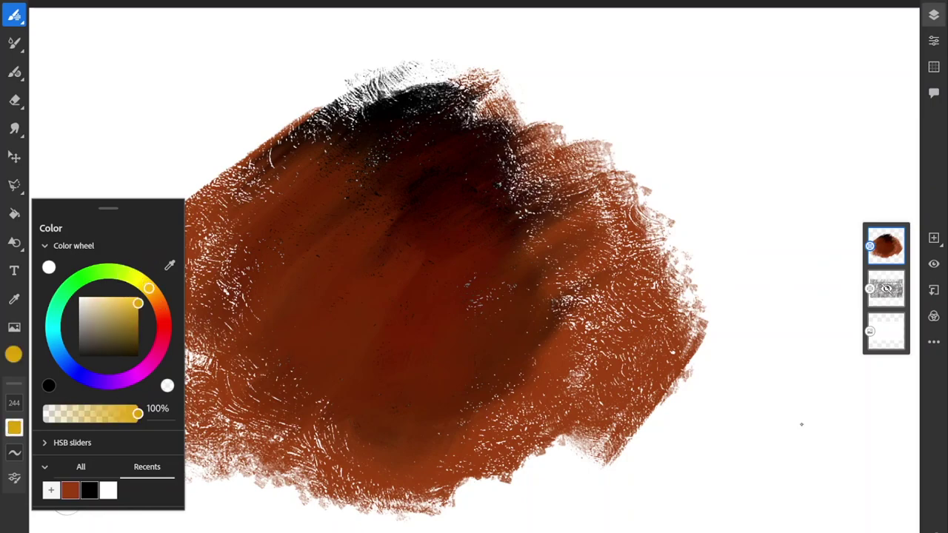
mouse_move(400, 104)
left_mouse_down()
mouse_move(380, 159)
mouse_move(400, 400)
left_mouse_up()
mouse_move(385, 340)
left_mouse_down()
mouse_move(317, 291)
mouse_move(296, 348)
mouse_move(317, 244)
mouse_move(388, 216)
mouse_move(434, 392)
mouse_move(533, 356)
left_mouse_up()
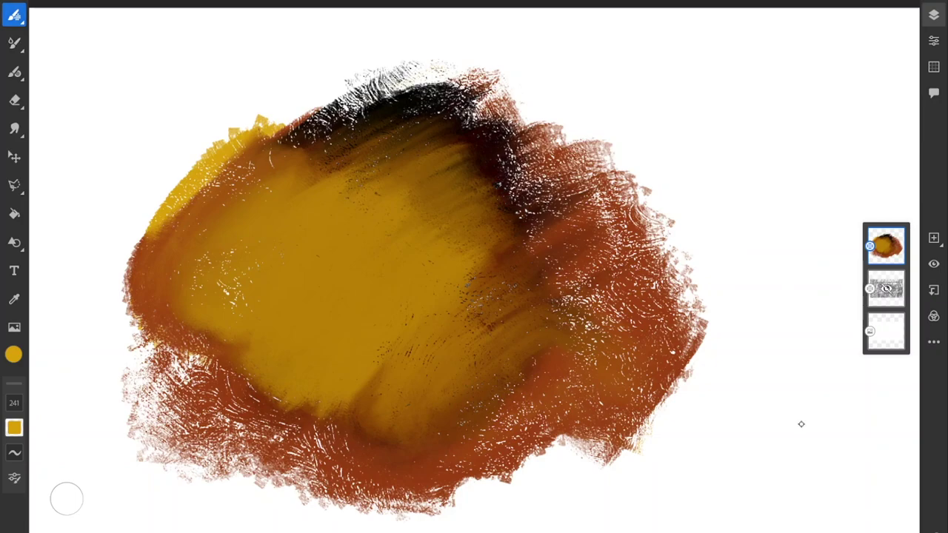
Step: Choose the Pencil brush from the Sketching set and set its color to black
left_click(14, 14)
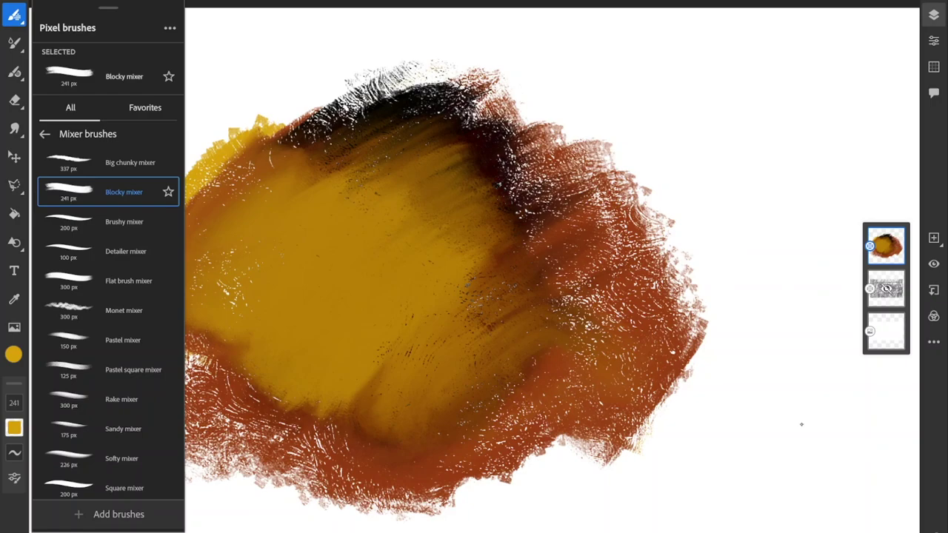
left_click(45, 134)
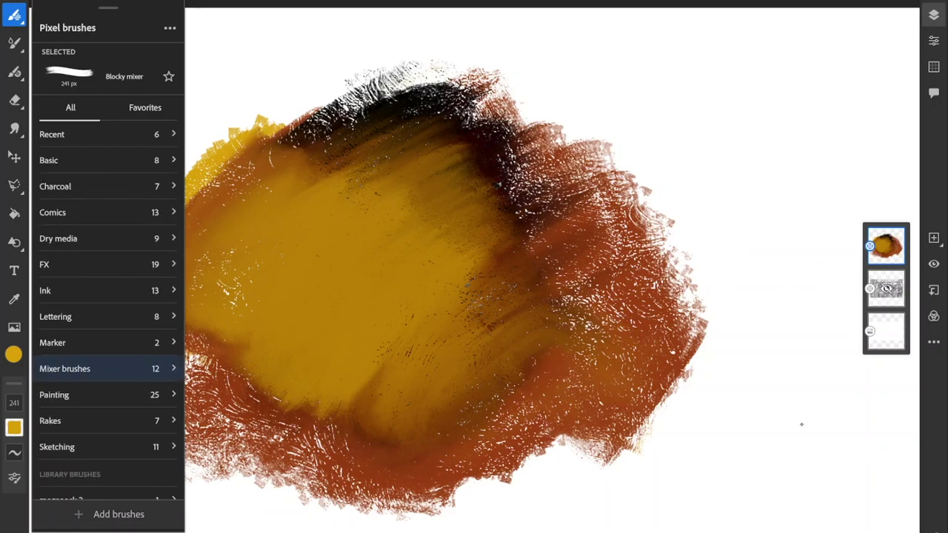
scroll(108, 311, "down", 2)
left_click(107, 407)
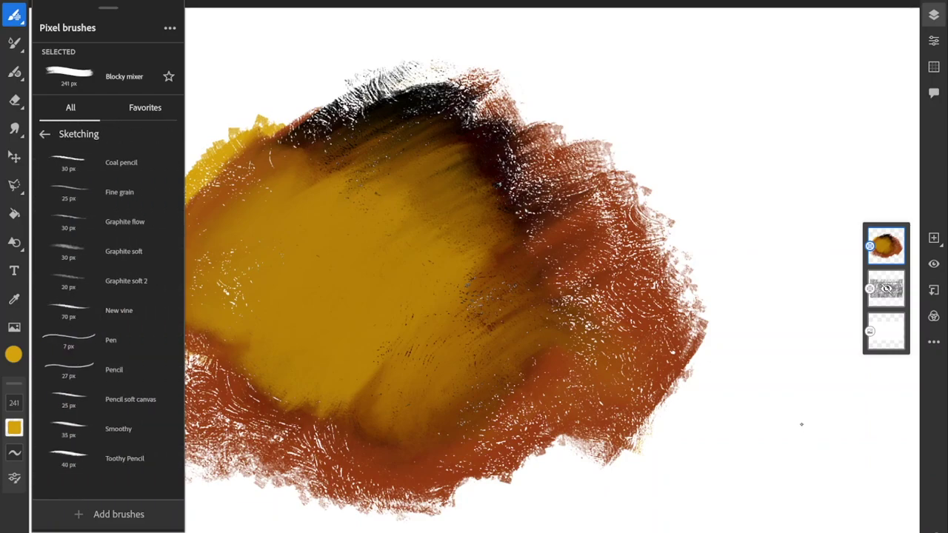
left_click(111, 369)
left_click(13, 354)
left_click_drag(109, 339, 80, 356)
Step: Try several black pencil strokes over and beside the painted patch, undoing them
mouse_move(283, 62)
left_mouse_down()
mouse_move(247, 96)
mouse_move(270, 122)
mouse_move(263, 300)
left_mouse_up()
key("ctrl+z")
mouse_move(254, 64)
left_mouse_down()
mouse_move(218, 109)
mouse_move(222, 142)
mouse_move(177, 302)
left_mouse_up()
key("ctrl+z")
left_click(801, 425)
mouse_move(744, 150)
left_mouse_down()
mouse_move(663, 219)
mouse_move(630, 415)
left_mouse_up()
key("ctrl+z")
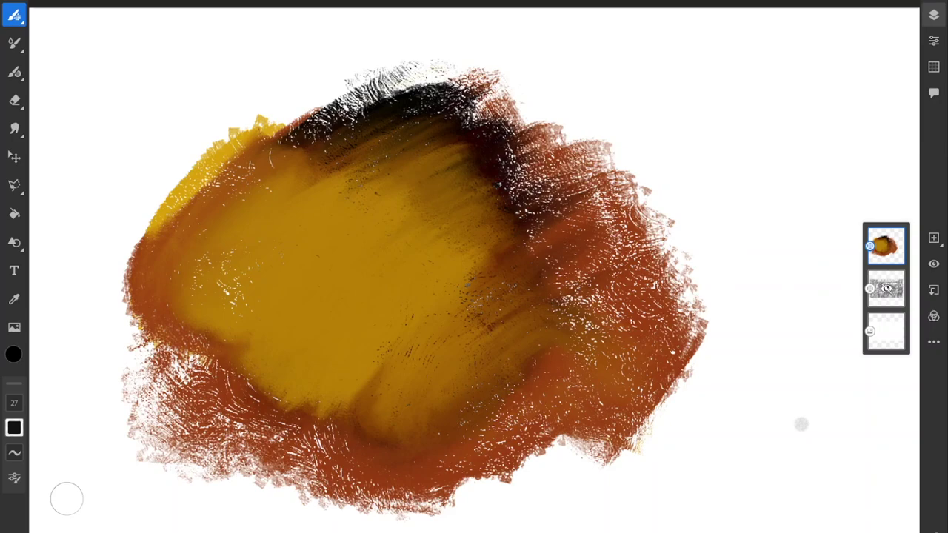
Step: Draw two wavy pencil lines in the white area beside the painted patch, reducing the brush size to 23 px
mouse_move(609, 67)
left_mouse_down()
mouse_move(611, 109)
mouse_move(704, 144)
mouse_move(744, 215)
mouse_move(746, 251)
left_mouse_up()
key("[")
mouse_move(781, 158)
left_mouse_down()
mouse_move(770, 215)
mouse_move(792, 377)
mouse_move(789, 470)
left_mouse_up()
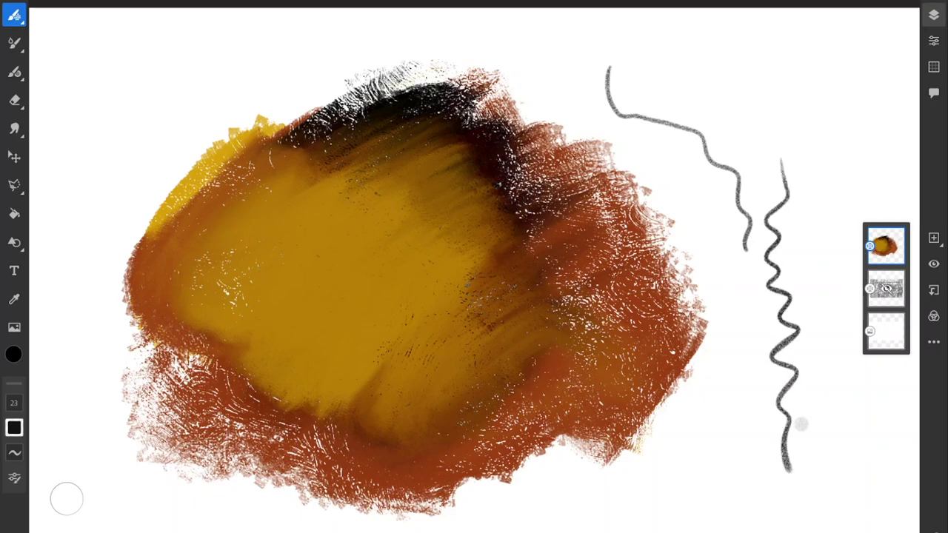
Step: Shade layered gray tones around the wavy lines with broad back-and-forth pencil strokes
mouse_move(688, 215)
left_mouse_down()
mouse_move(752, 211)
mouse_move(777, 237)
mouse_move(693, 259)
mouse_move(803, 292)
mouse_move(711, 326)
mouse_move(741, 334)
left_mouse_up()
mouse_move(714, 107)
left_mouse_down()
mouse_move(663, 127)
mouse_move(766, 156)
mouse_move(781, 198)
mouse_move(684, 240)
left_mouse_up()
mouse_move(622, 66)
left_mouse_down()
mouse_move(707, 103)
mouse_move(733, 130)
mouse_move(792, 59)
mouse_move(803, 103)
mouse_move(714, 133)
mouse_move(799, 159)
mouse_move(779, 200)
left_mouse_up()
Step: Add a looping pencil curve across the shading and a small shaded patch beside its upper end
scroll(474, 266, "up", 5)
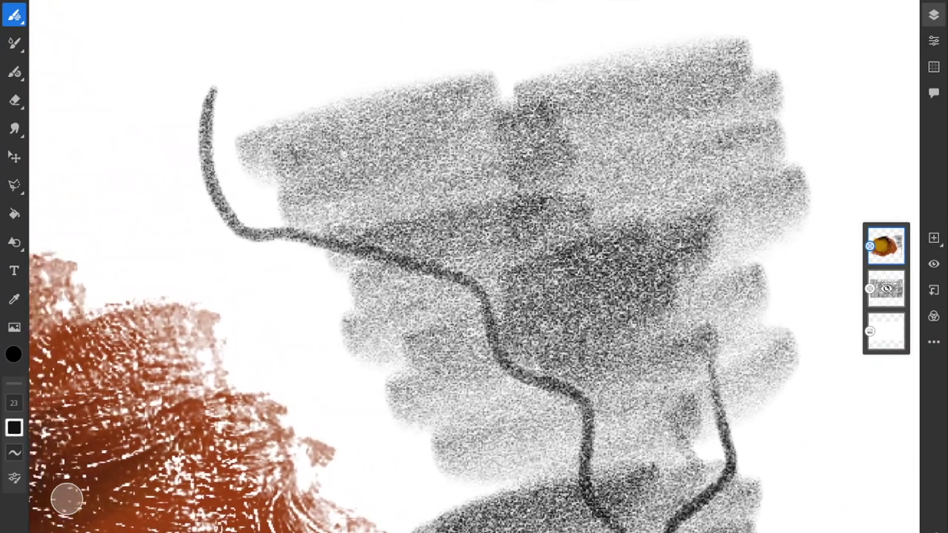
scroll(474, 267, "down", 3)
mouse_move(577, 105)
left_mouse_down()
mouse_move(554, 126)
mouse_move(574, 148)
mouse_move(633, 145)
left_mouse_up()
mouse_move(475, 61)
left_mouse_down()
mouse_move(422, 100)
mouse_move(393, 196)
mouse_move(511, 169)
mouse_move(689, 79)
mouse_move(794, 143)
mouse_move(538, 252)
left_mouse_up()
scroll(474, 266, "left", 3)
mouse_move(633, 96)
left_mouse_down()
mouse_move(464, 162)
mouse_move(572, 137)
mouse_move(532, 211)
mouse_move(569, 222)
left_mouse_up()
scroll(474, 267, "down", 5)
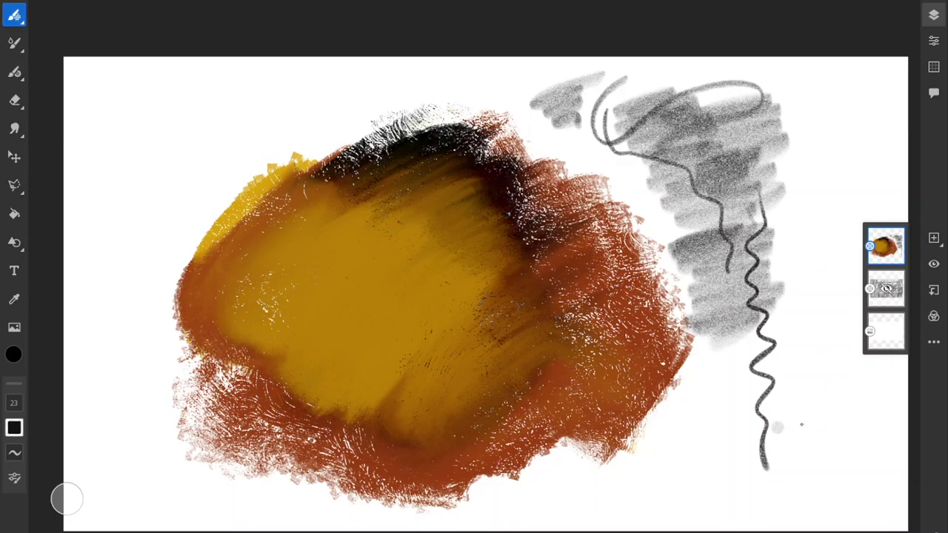
Step: Select the G Pen from the Manga vector brushes and draw a long curving, zigzag line down across the painted patch
left_click(14, 14)
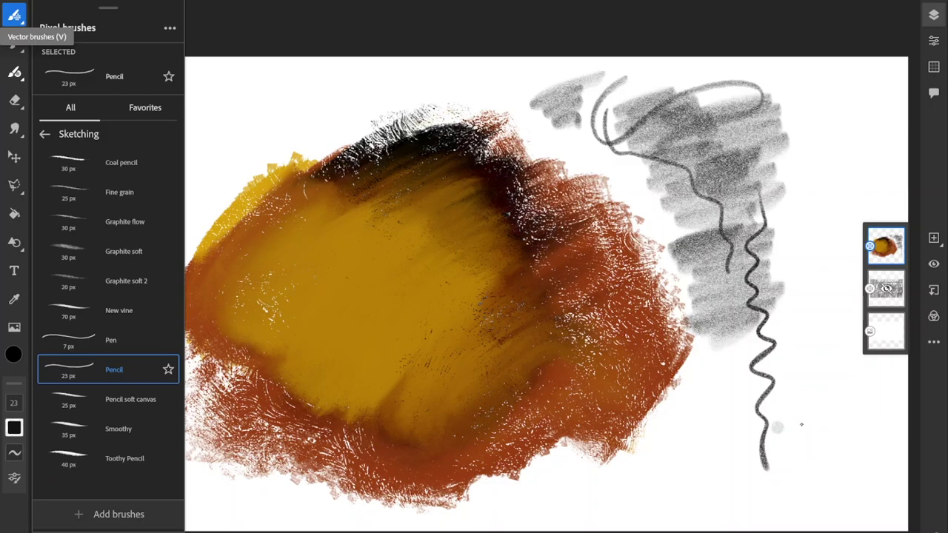
key("b")
key("v")
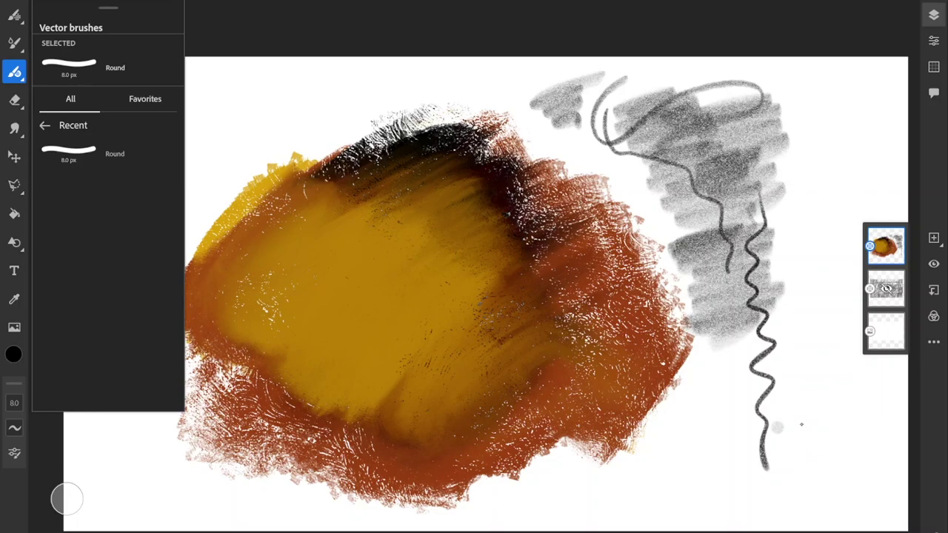
left_click(46, 126)
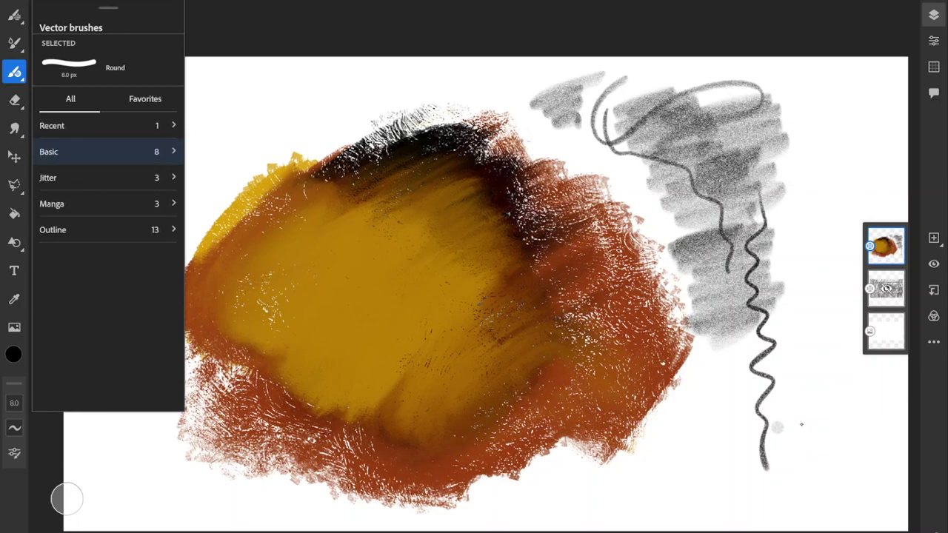
left_click(107, 204)
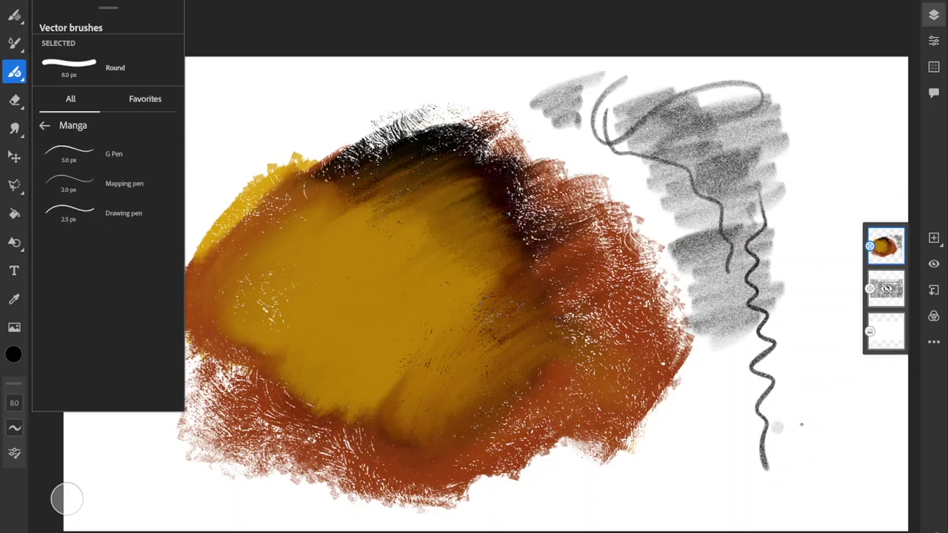
left_click(68, 154)
mouse_move(399, 86)
left_mouse_down()
mouse_move(276, 133)
mouse_move(200, 233)
mouse_move(297, 221)
mouse_move(340, 268)
mouse_move(463, 354)
left_mouse_up()
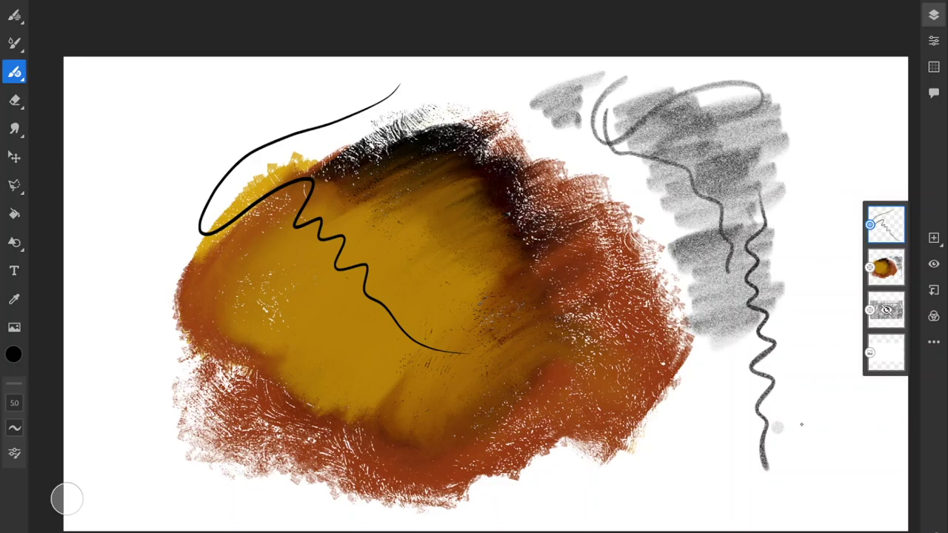
Step: Reopen the painting from the home screen and draw a long winding G Pen line in the white area beside the yellow edge
key("ctrl+w")
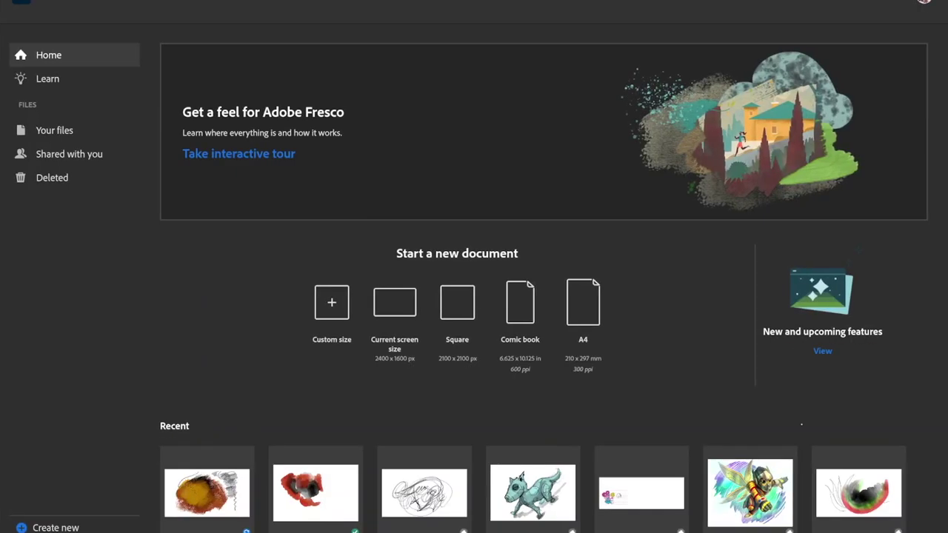
left_click(750, 492)
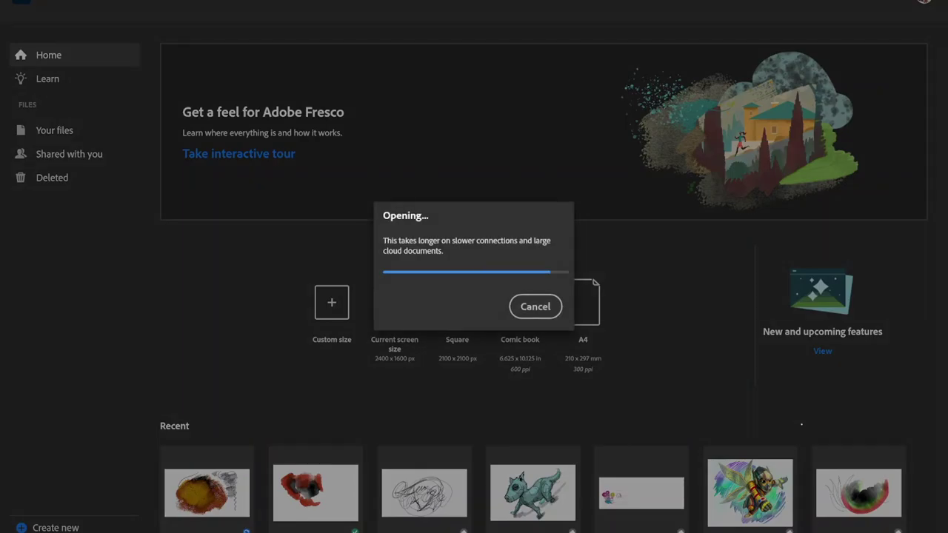
scroll(474, 267, "up", 5)
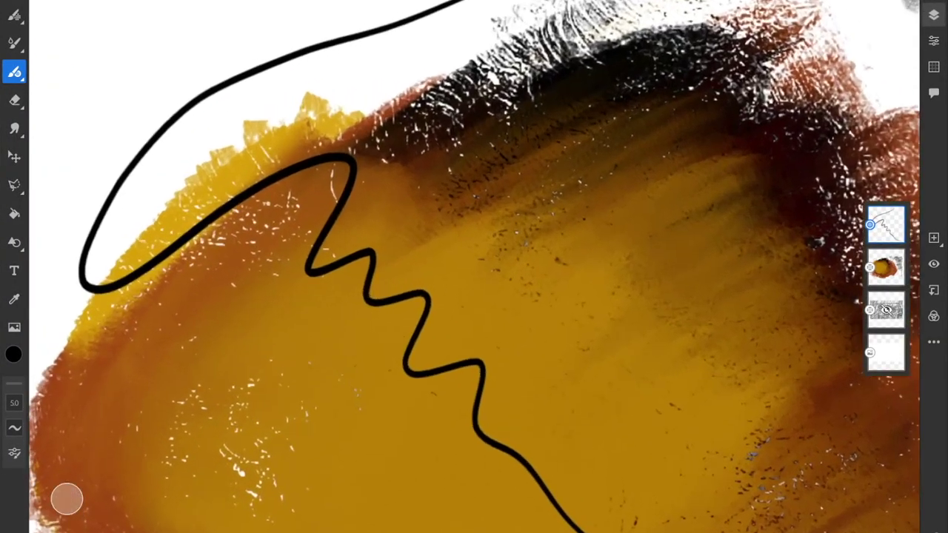
mouse_move(530, 105)
left_mouse_down()
mouse_move(313, 148)
mouse_move(233, 137)
mouse_move(239, 96)
mouse_move(351, 107)
mouse_move(401, 95)
mouse_move(405, 56)
mouse_move(353, 39)
mouse_move(365, 67)
mouse_move(348, 86)
mouse_move(312, 50)
mouse_move(278, 46)
mouse_move(209, 65)
mouse_move(175, 86)
mouse_move(175, 146)
mouse_move(246, 157)
mouse_move(250, 185)
mouse_move(219, 235)
mouse_move(137, 281)
mouse_move(102, 235)
mouse_move(186, 208)
mouse_move(117, 193)
mouse_move(97, 106)
mouse_move(120, 40)
mouse_move(79, 63)
mouse_move(64, 103)
mouse_move(68, 184)
left_mouse_up()
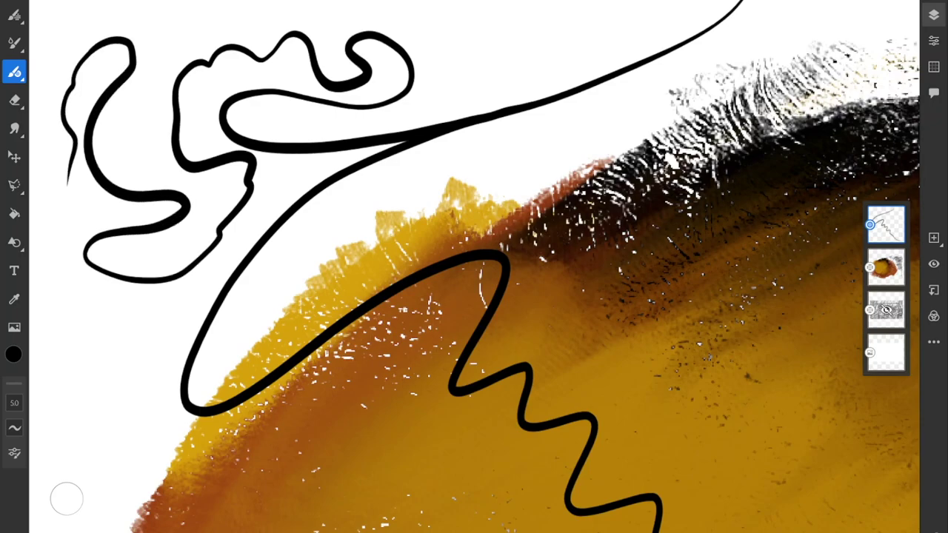
Step: Delete the vector layer holding the black pen lines
left_click(933, 343)
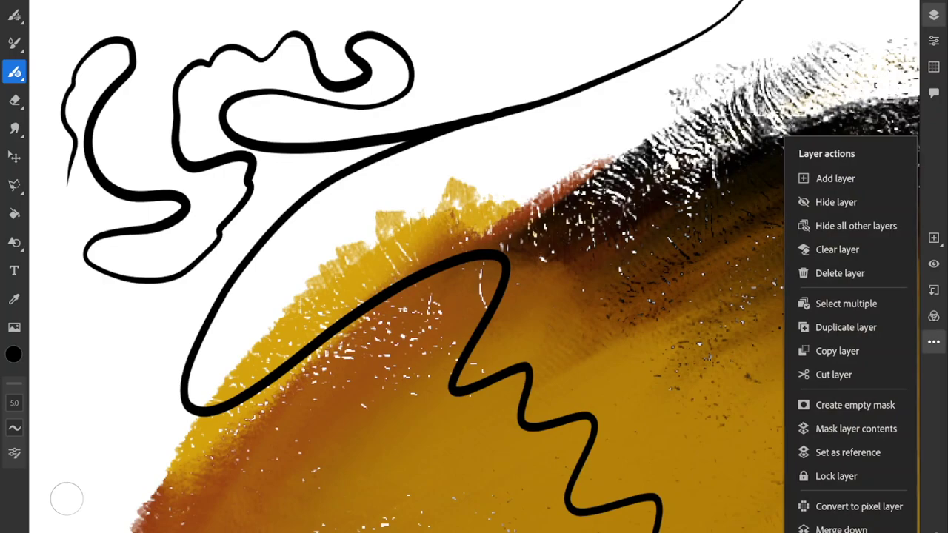
left_click(933, 342)
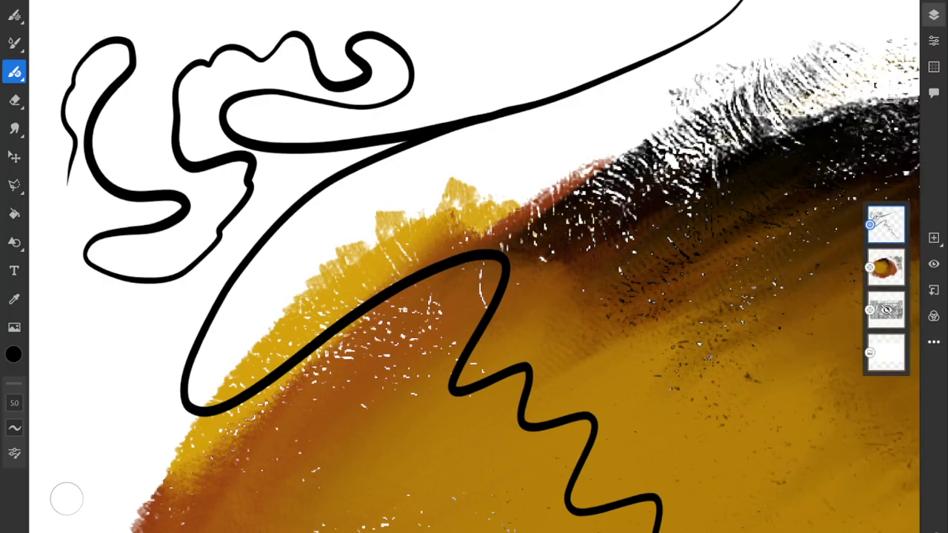
left_click(886, 224)
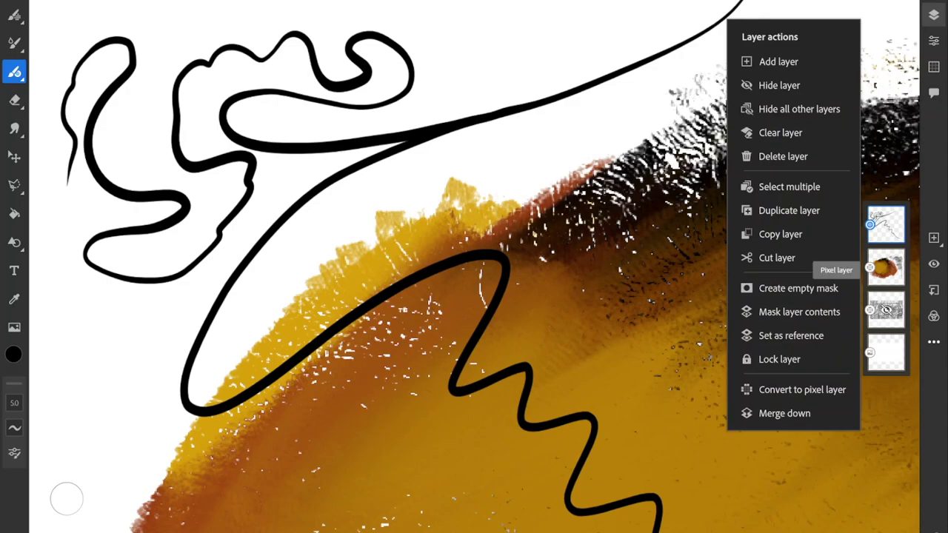
left_click(782, 157)
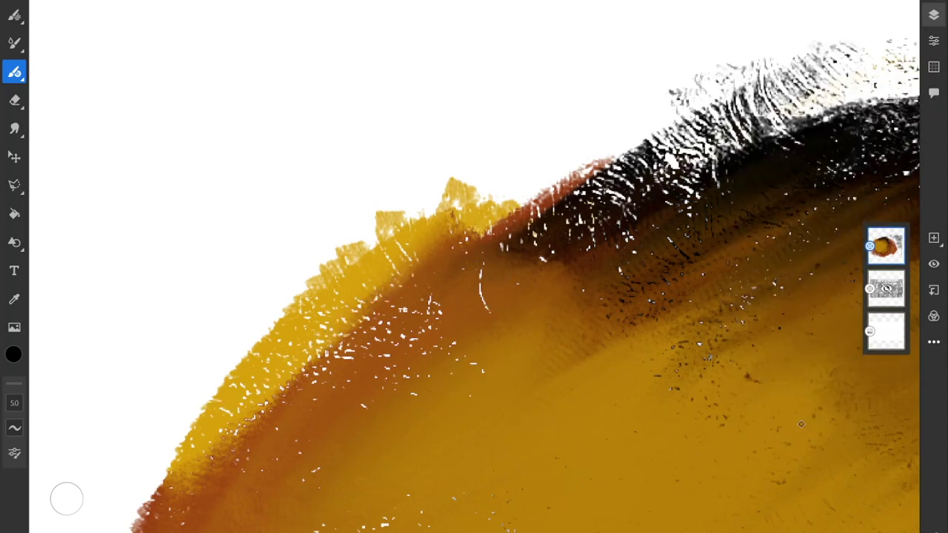
left_click(932, 342)
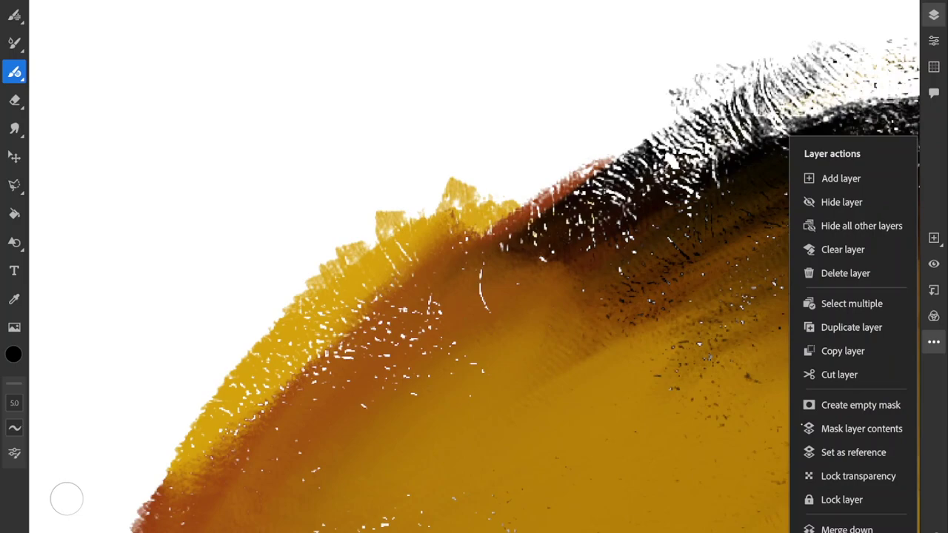
left_click(555, 396)
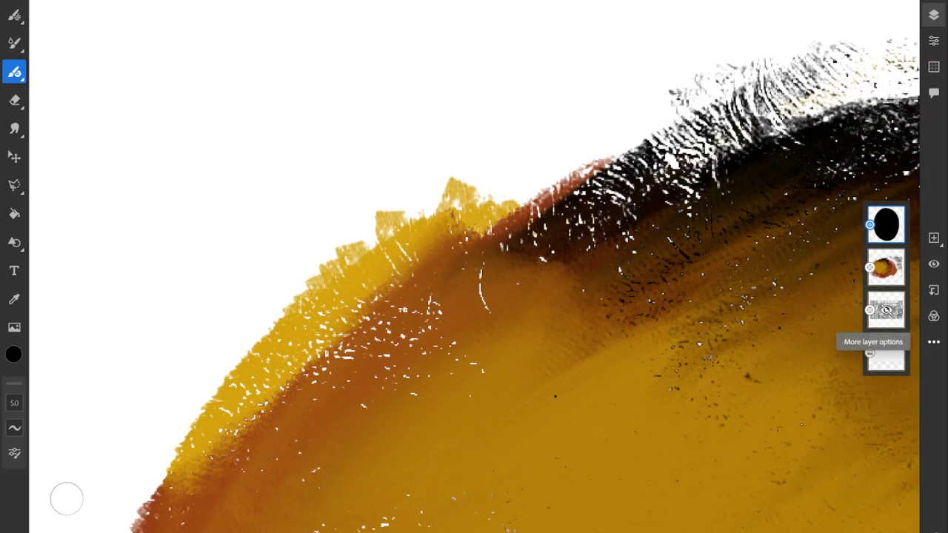
left_click(932, 342)
left_click(801, 424)
key("ctrl+shift+z")
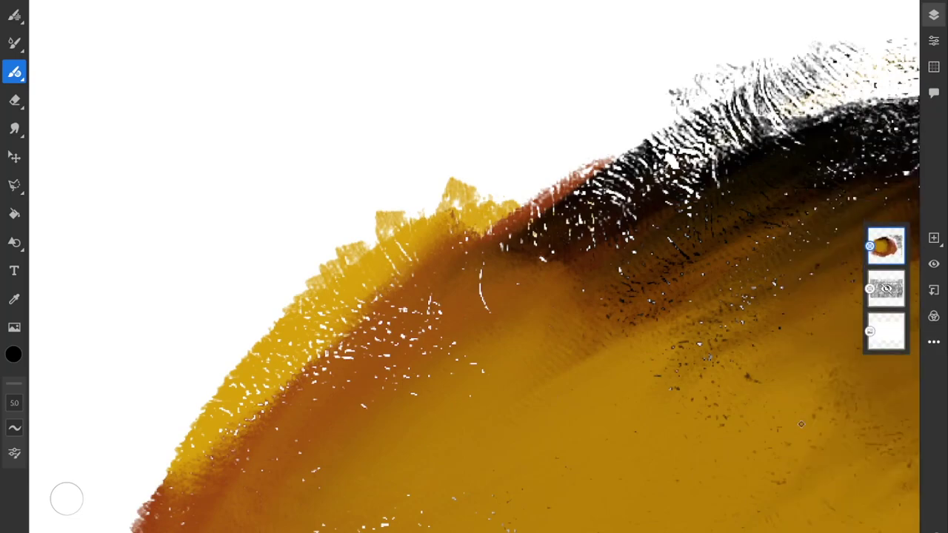
Step: Look through the oil and watercolor live brushes, keep Watercolor wash soft selected and open its flow setting
left_click(14, 43)
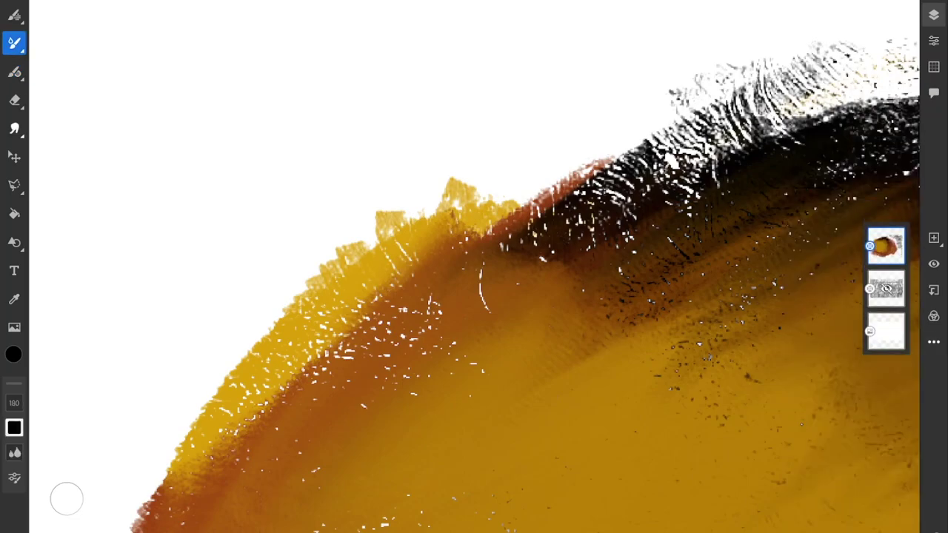
left_click(14, 43)
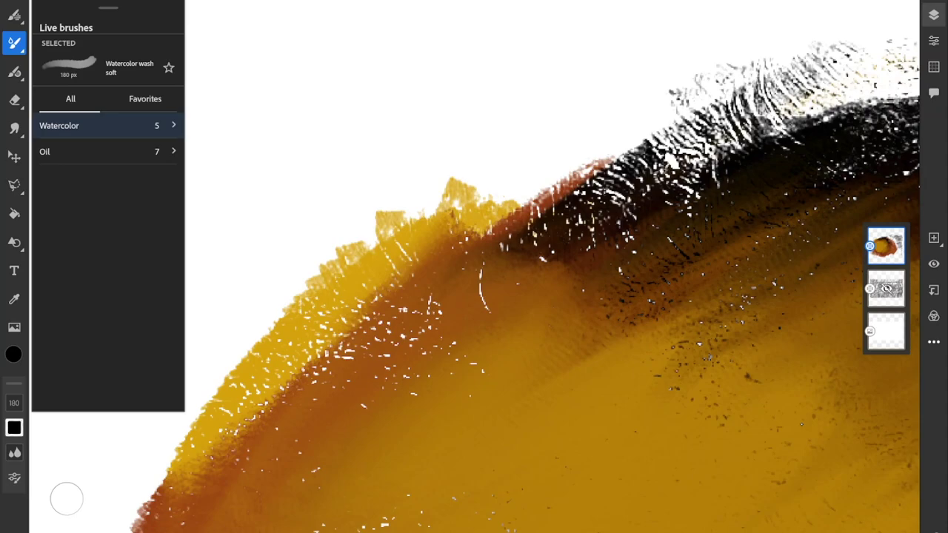
left_click(107, 152)
left_click(44, 125)
left_click(89, 125)
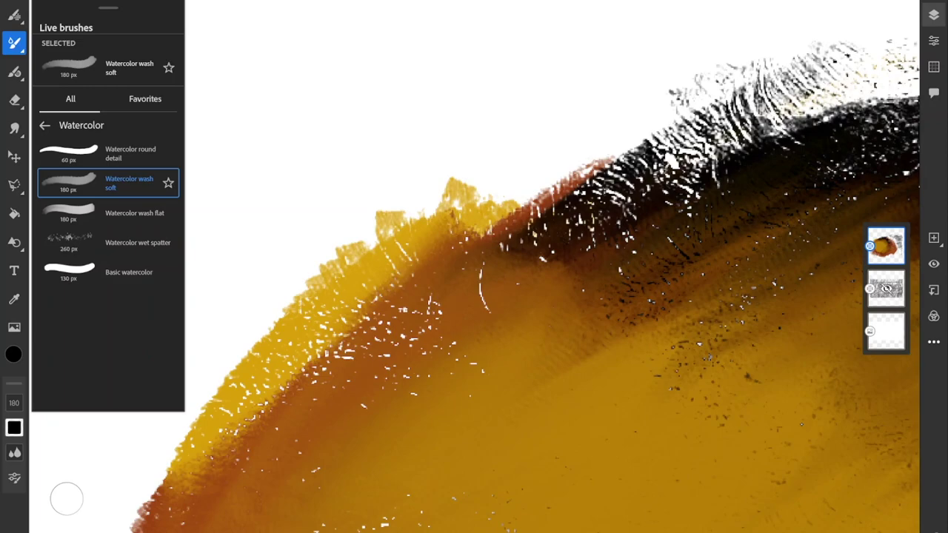
left_click(14, 453)
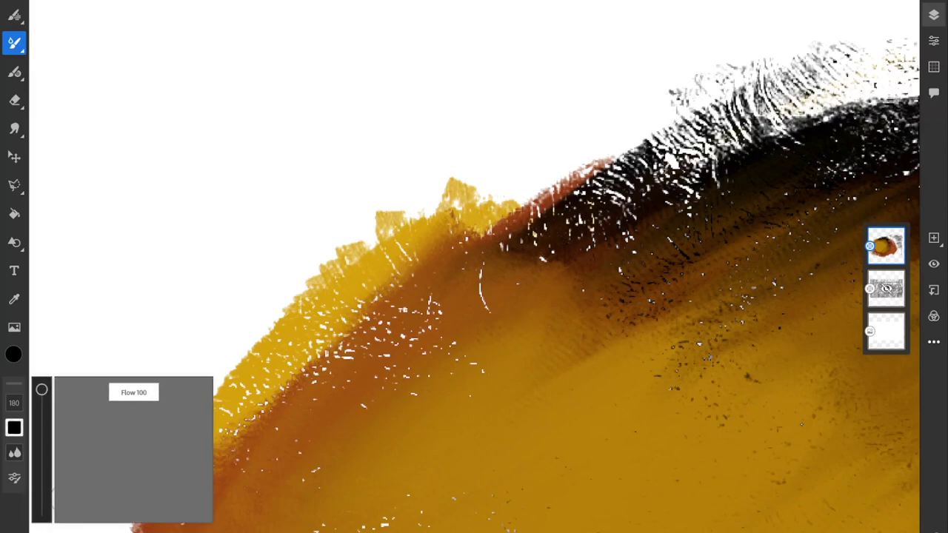
Step: Set the brush color to orange and paint a watercolor patch over the meeting point of the yellow and black edges
left_click(15, 428)
left_click_drag(164, 327, 158, 305)
left_click(138, 301)
mouse_move(504, 134)
left_mouse_down()
mouse_move(407, 186)
mouse_move(511, 144)
mouse_move(545, 222)
mouse_move(511, 159)
left_mouse_up()
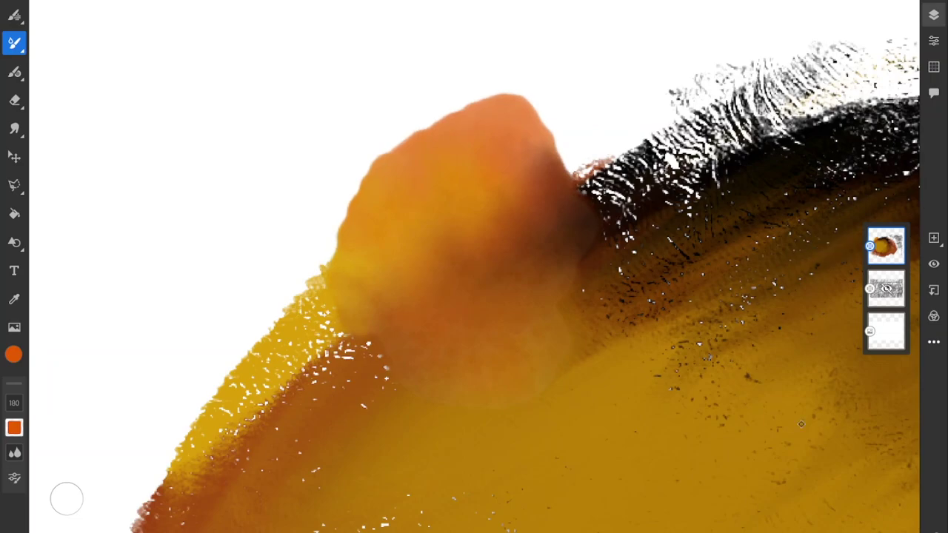
Step: Extend the orange watercolor wash from the patch across the white area, curving it down into a tail
scroll(474, 266, "down", 3)
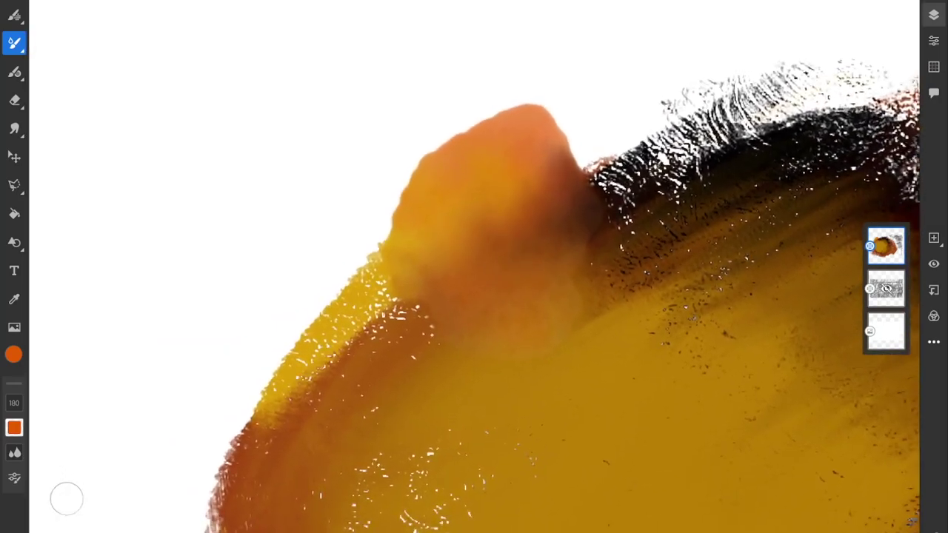
mouse_move(399, 189)
left_mouse_down()
mouse_move(342, 233)
mouse_move(311, 221)
mouse_move(337, 152)
mouse_move(225, 141)
mouse_move(176, 235)
left_mouse_up()
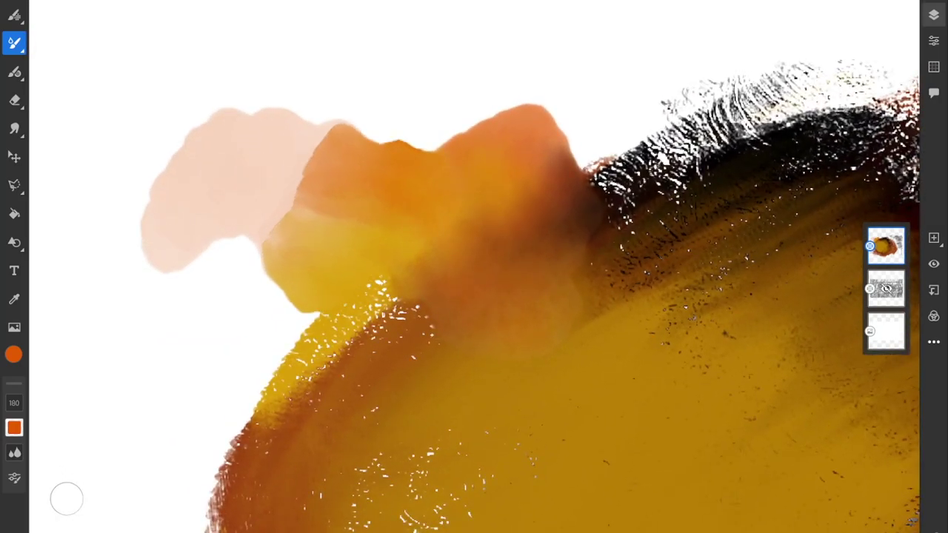
scroll(474, 267, "left", 1)
scroll(474, 267, "down", 1)
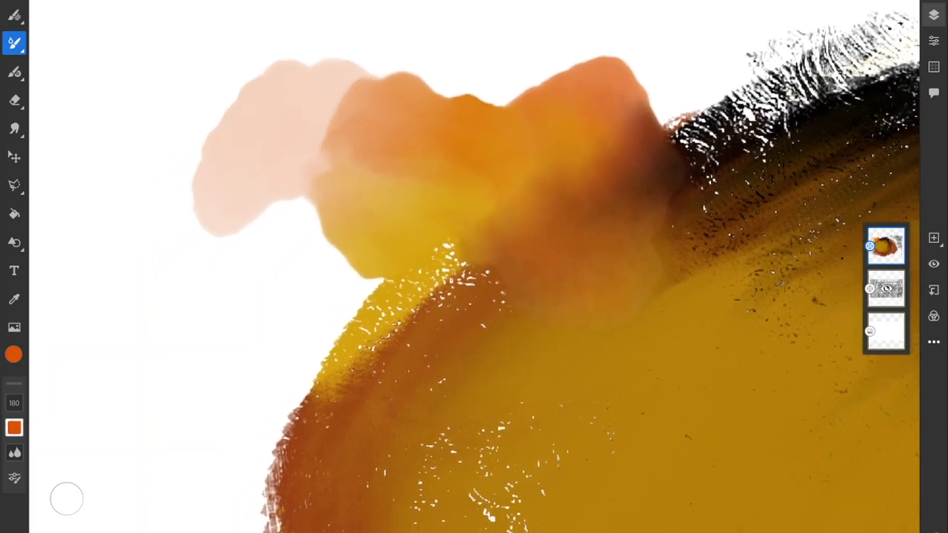
mouse_move(291, 224)
left_mouse_down()
mouse_move(285, 194)
mouse_move(217, 198)
mouse_move(241, 127)
mouse_move(265, 162)
left_mouse_up()
mouse_move(196, 236)
left_mouse_down()
mouse_move(163, 276)
mouse_move(138, 357)
left_mouse_up()
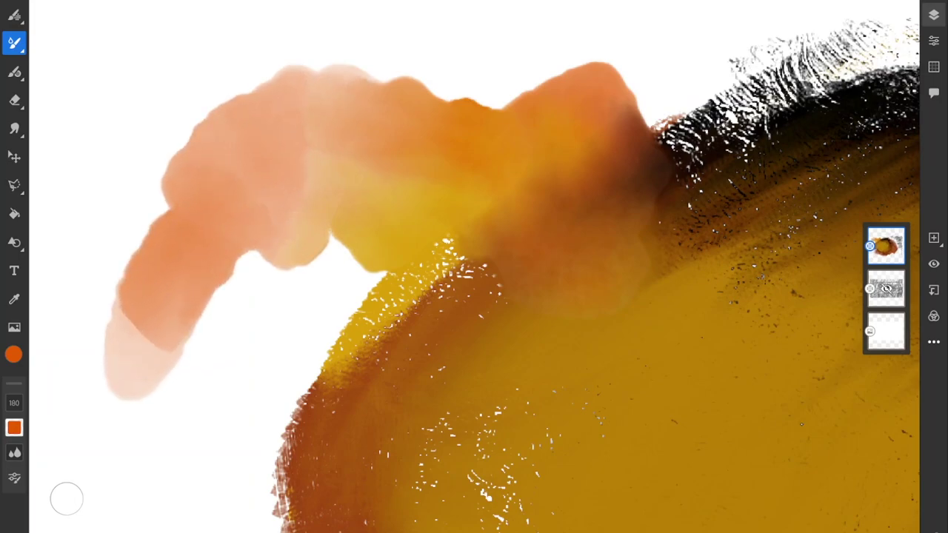
Step: Build up denser orange on the lower end of the wash with overlapping Watercolor wash soft strokes at 180 px
left_click(14, 14)
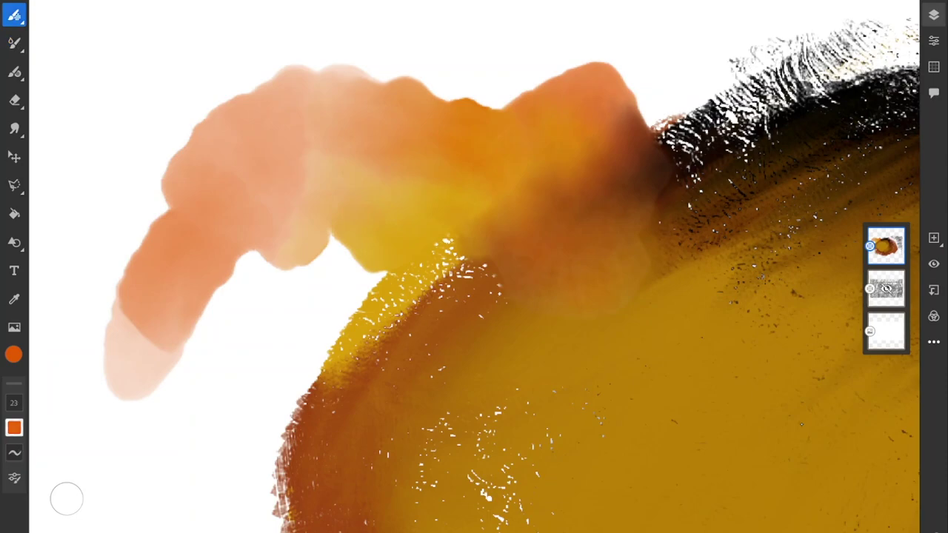
left_click(14, 44)
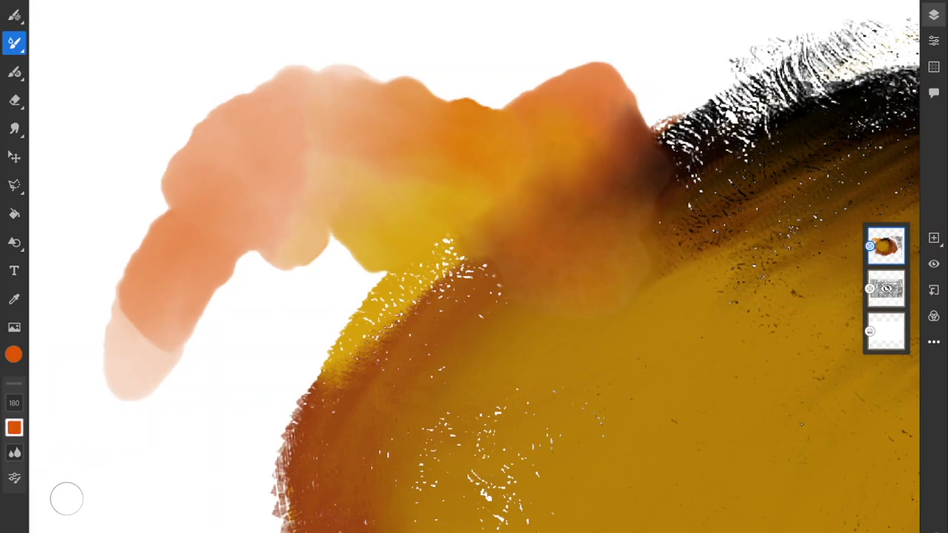
left_click(66, 498)
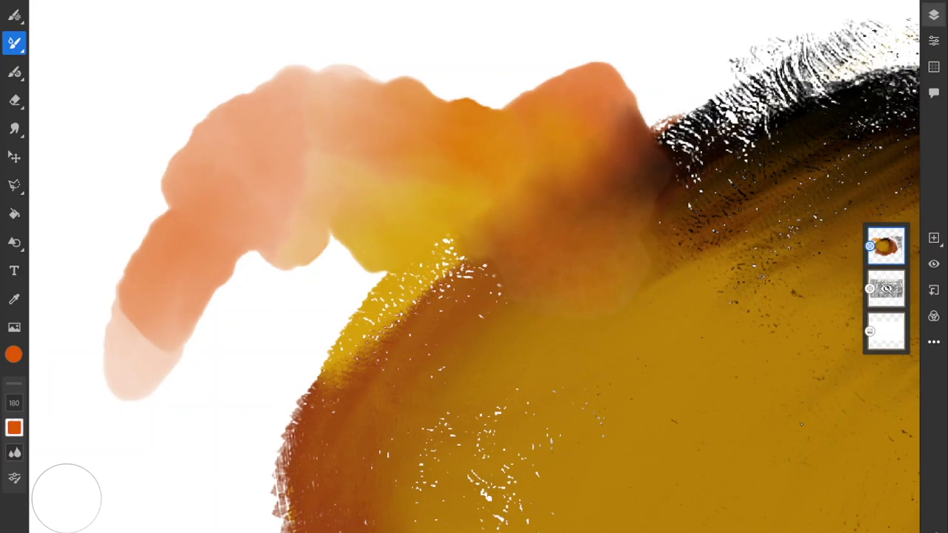
mouse_move(141, 360)
left_mouse_down()
mouse_move(123, 388)
mouse_move(181, 426)
left_mouse_up()
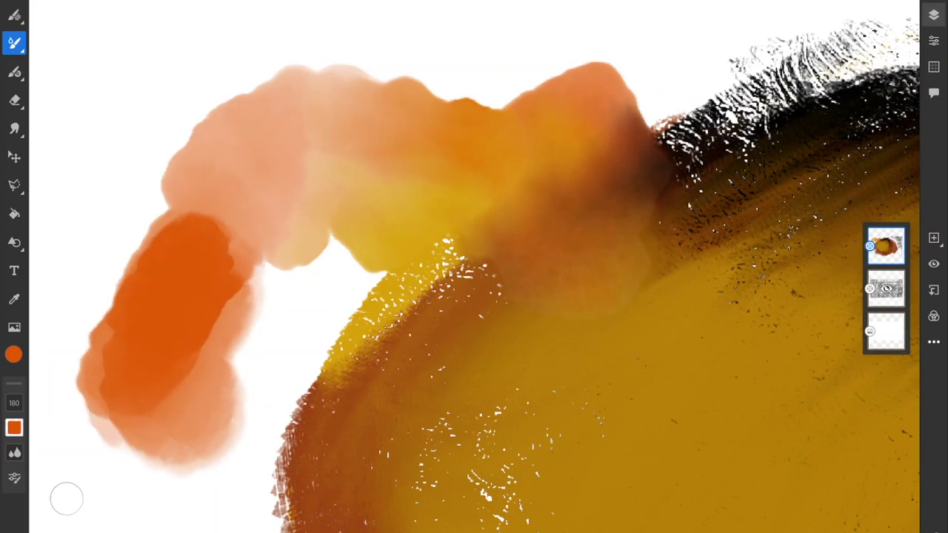
left_click(67, 499)
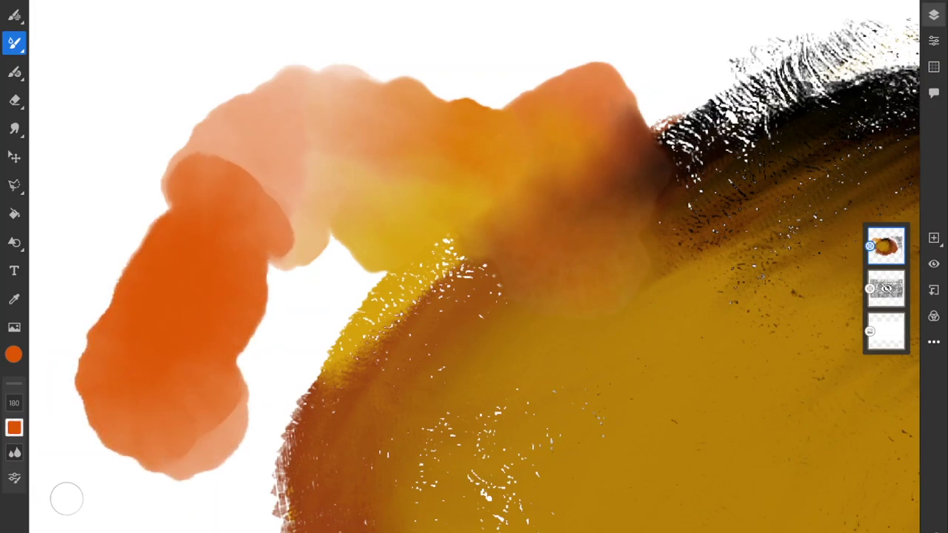
left_click(67, 498)
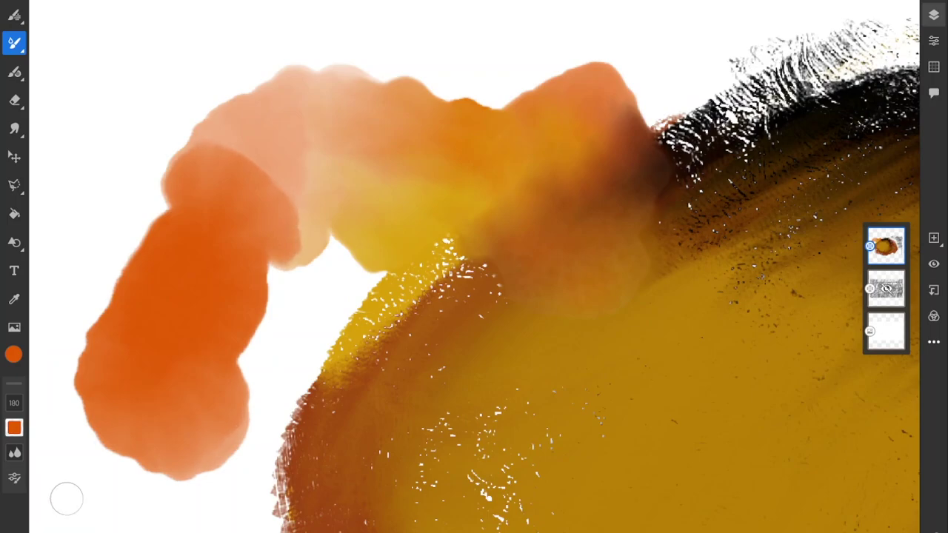
Step: Turn on the touch shortcut and blend the orange wash into the yellow and brown paint, spreading its upper edge outward
double_click(67, 499)
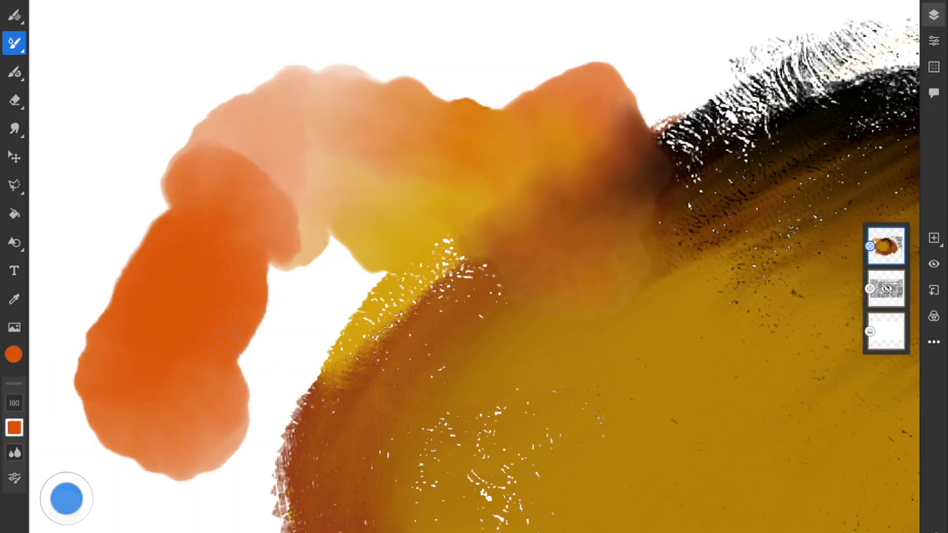
left_click_drag(299, 319, 248, 430)
mouse_move(318, 259)
left_mouse_down()
mouse_move(340, 304)
mouse_move(400, 289)
left_mouse_up()
left_click_drag(474, 237, 456, 384)
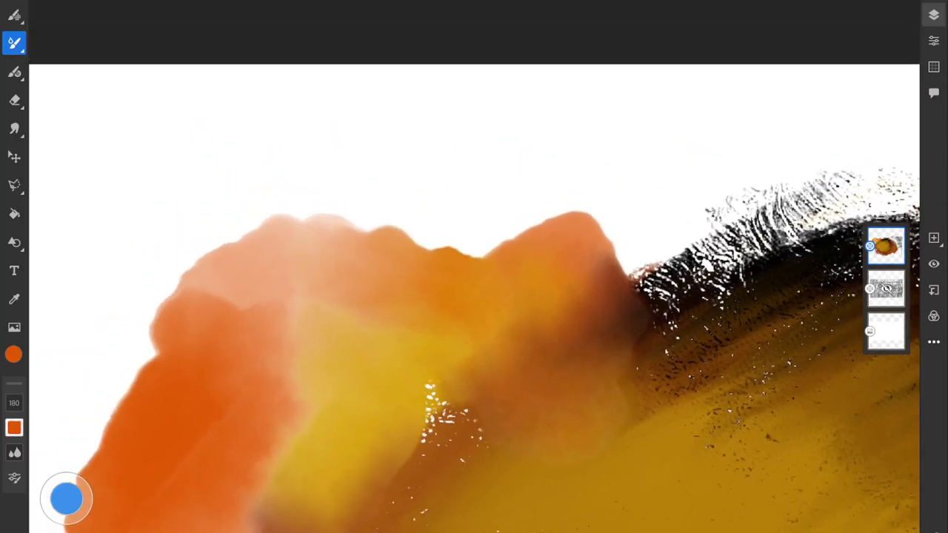
left_click_drag(578, 215, 450, 231)
left_click_drag(412, 182, 278, 193)
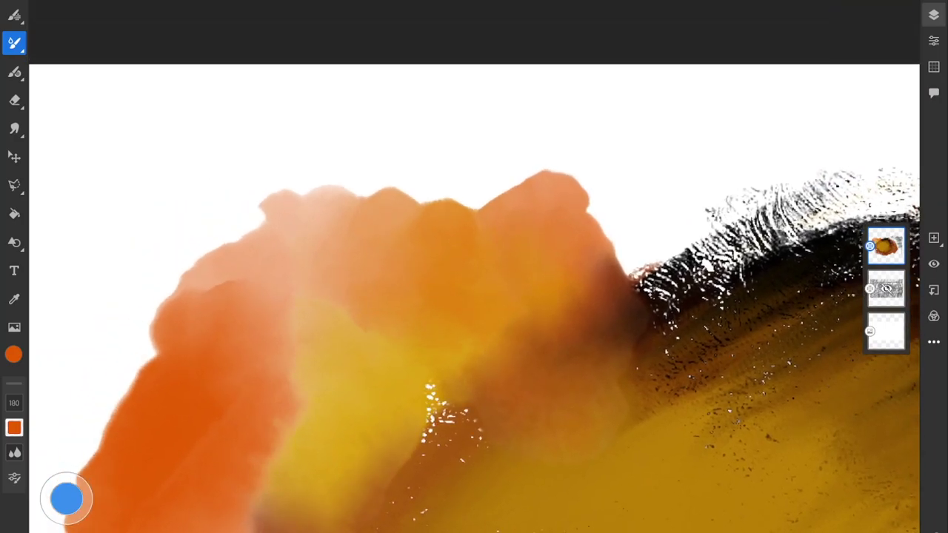
scroll(535, 232, "down", 3)
scroll(474, 296, "up", 3)
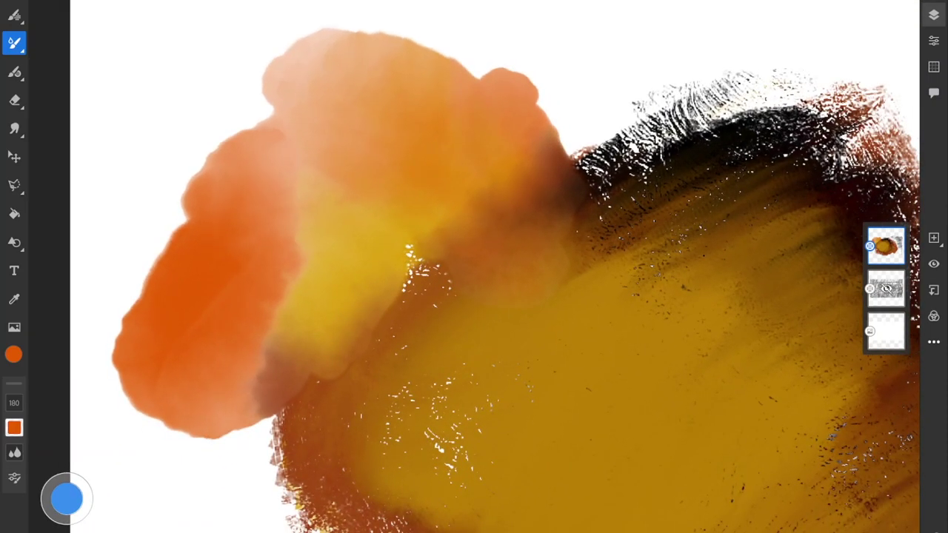
Step: Blend the yellow area of the watercolor wash sideways into the adjoining orange and brown paint
mouse_move(410, 254)
left_mouse_down()
mouse_move(469, 264)
mouse_move(401, 227)
mouse_move(408, 260)
mouse_move(564, 252)
left_mouse_up()
scroll(533, 281, "down", 2)
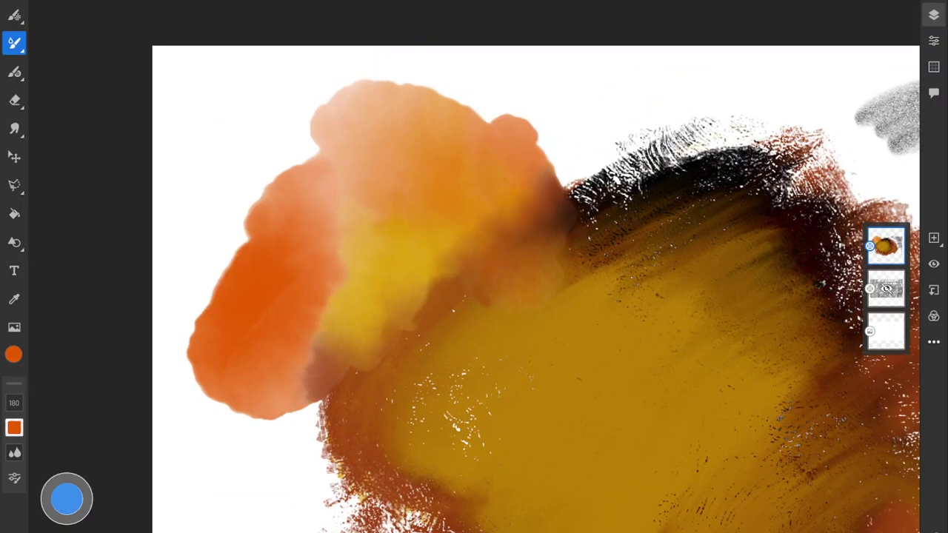
Step: Set the brush color to red and paint watercolor strokes into the yellow center of the wash
left_click(14, 354)
left_click_drag(158, 303, 163, 323)
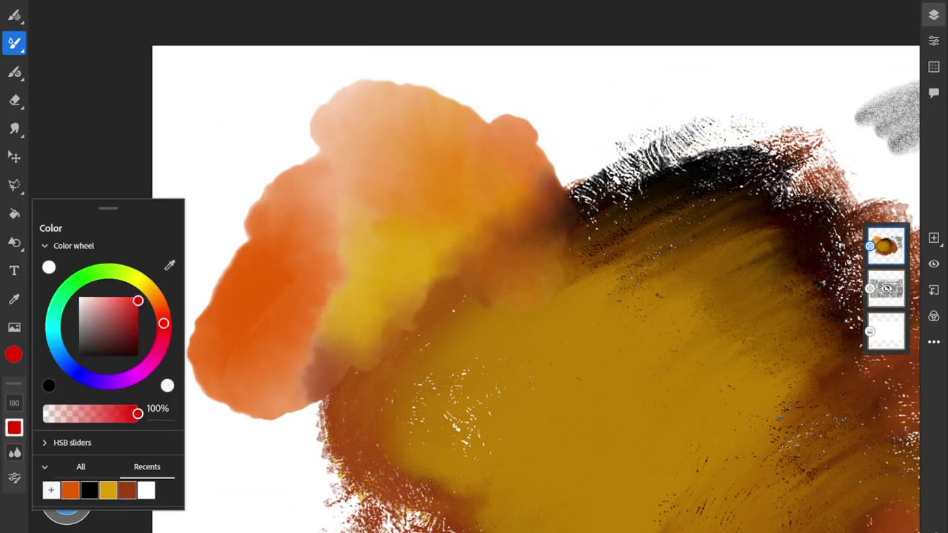
left_click(67, 513)
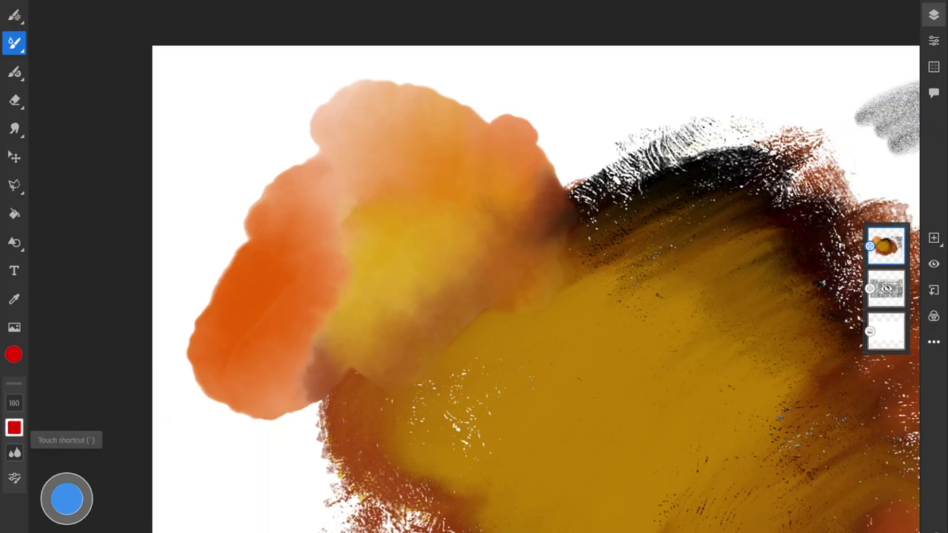
left_click(67, 499)
mouse_move(396, 228)
left_mouse_down()
mouse_move(363, 315)
mouse_move(420, 355)
left_mouse_up()
Step: Turn on the primary touch shortcut and pull the wash outward onto the white canvas at its lower and upper-left edges
left_click(67, 499)
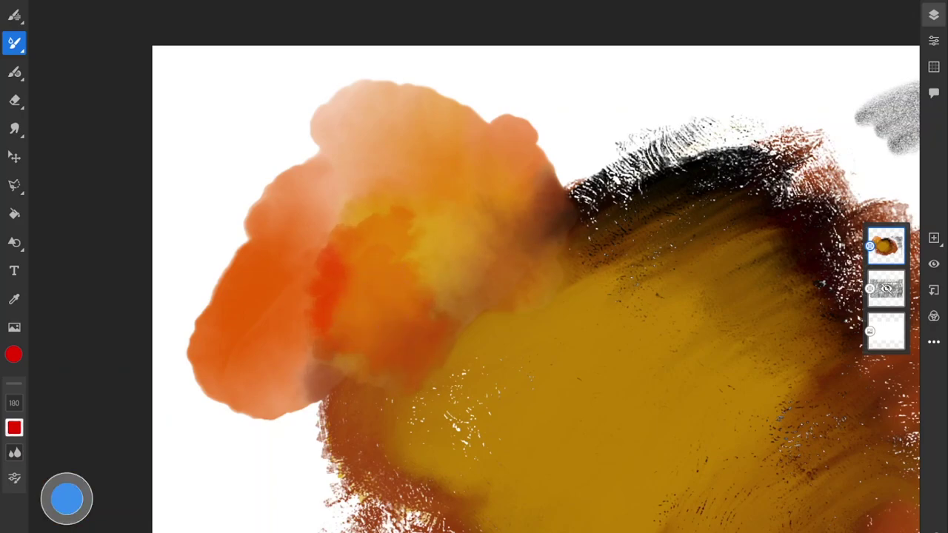
mouse_move(248, 400)
left_mouse_down()
mouse_move(267, 413)
mouse_move(248, 437)
mouse_move(317, 438)
left_mouse_up()
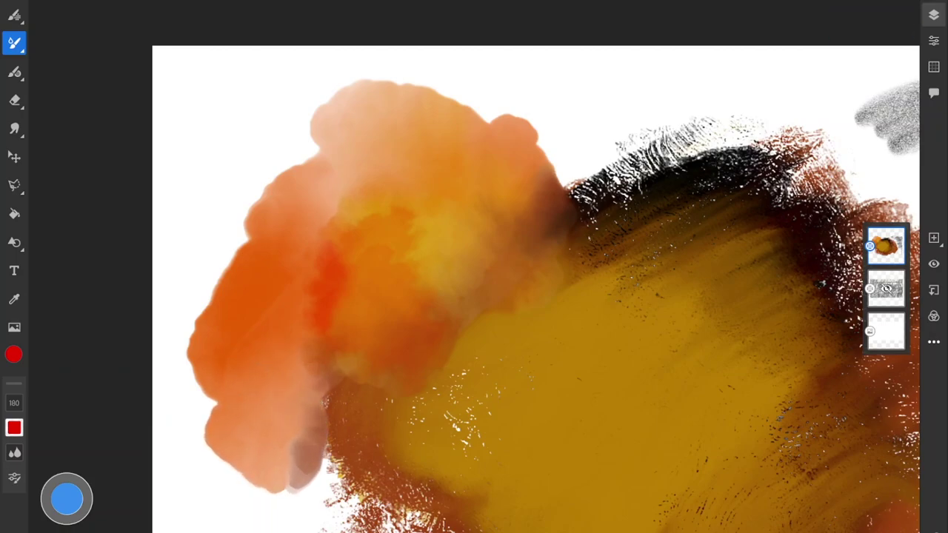
left_click_drag(296, 132, 283, 172)
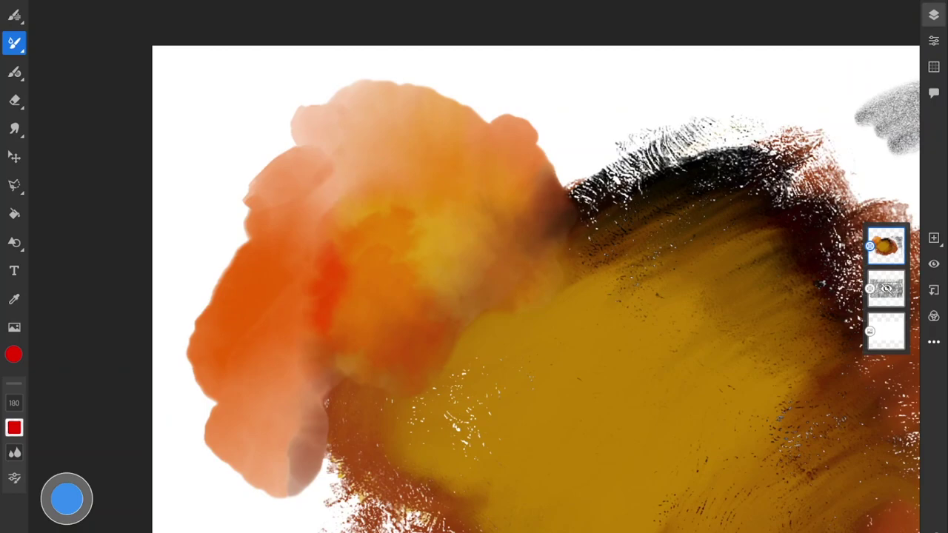
Step: Change the touch shortcut to its secondary mode and paint red over the wash's upper lobe beside the black edge
left_click_drag(67, 499, 86, 500)
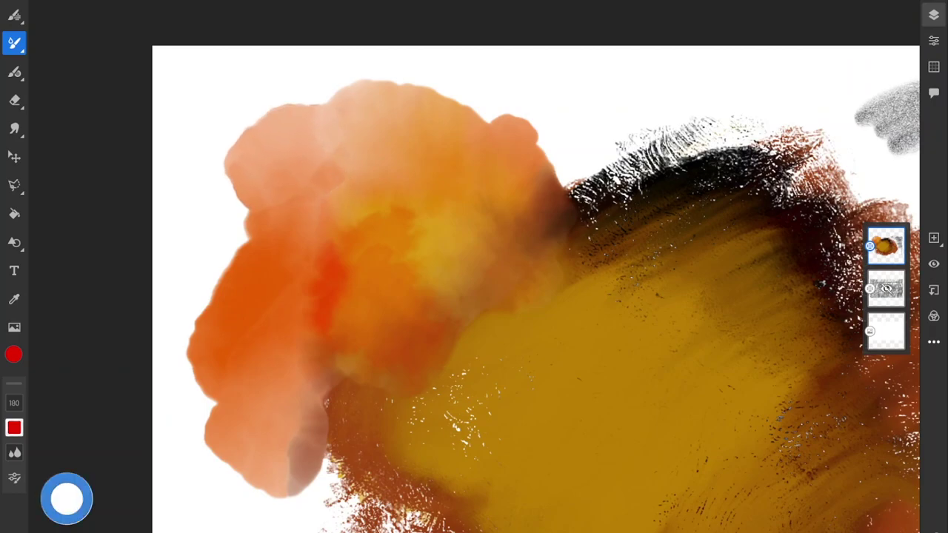
left_click_drag(474, 266, 330, 340)
mouse_move(463, 207)
left_mouse_down()
mouse_move(426, 240)
mouse_move(315, 215)
left_mouse_up()
Step: Examine the blended watercolor colors and edges up close and as a whole
scroll(749, 303, "down", 5)
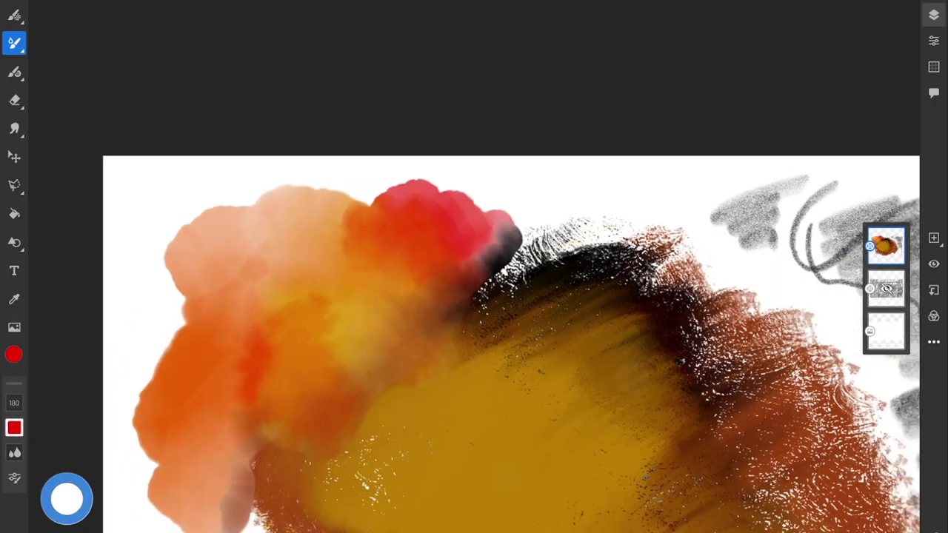
scroll(750, 454, "up", 4)
scroll(428, 148, "down", 1)
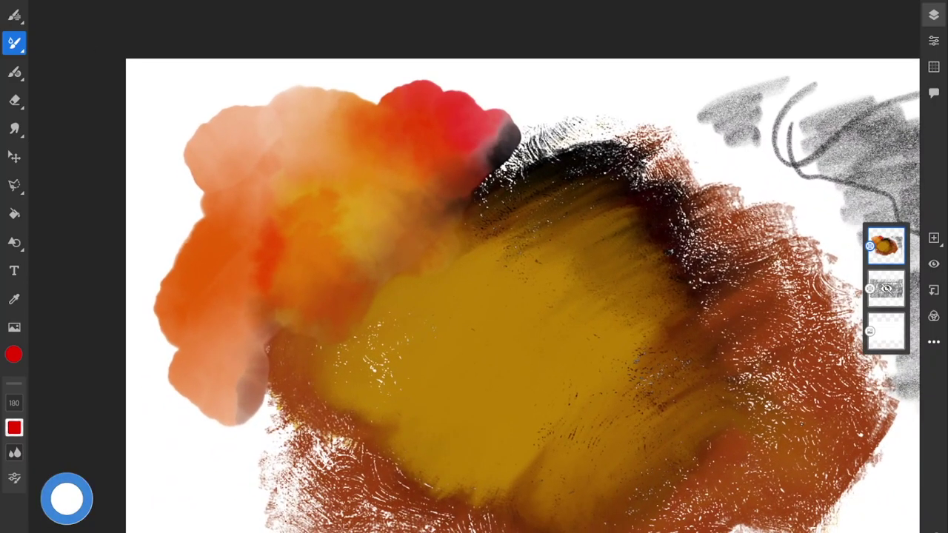
scroll(323, 200, "up", 6)
scroll(801, 385, "down", 3)
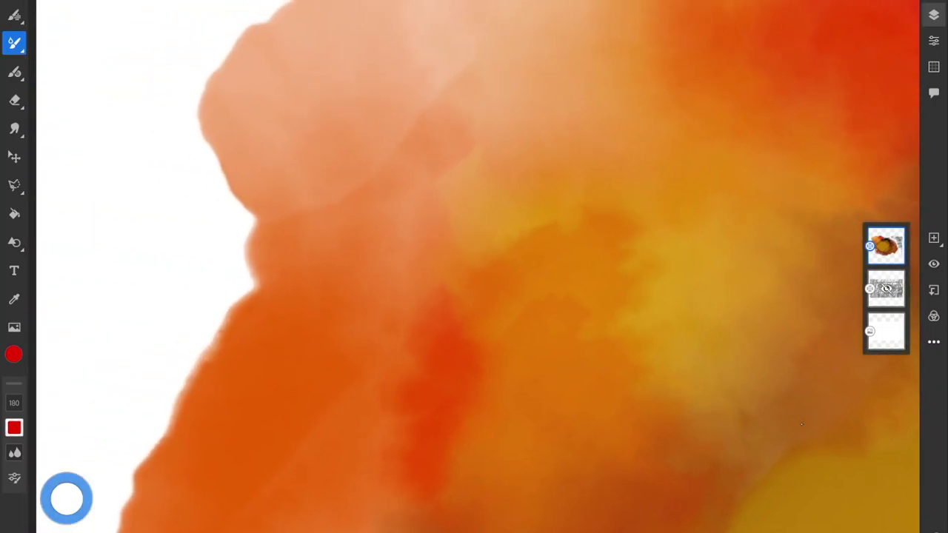
scroll(474, 266, "down", 6)
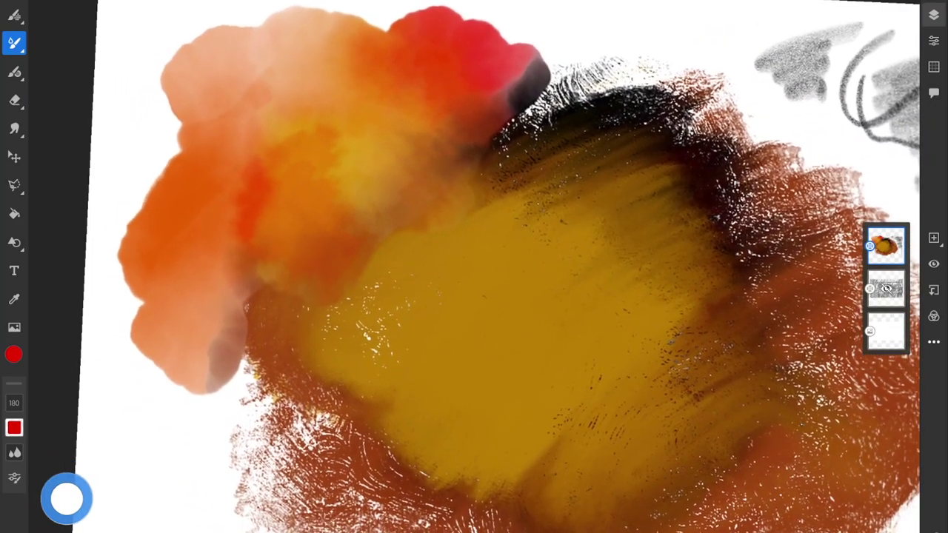
scroll(474, 266, "down", 1)
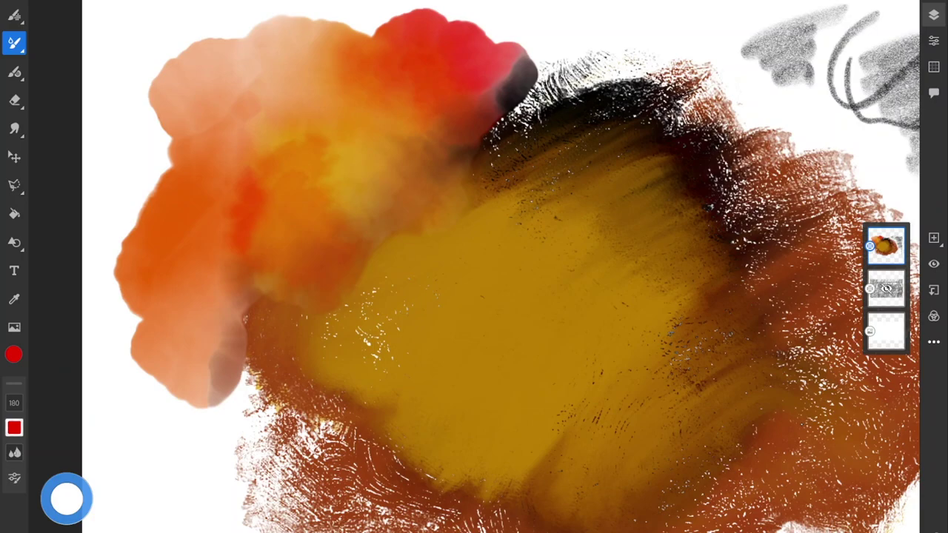
Step: Set the water flow to 88 and paint a red patch over the lower lobe of the wash
left_click(14, 453)
left_click_drag(42, 437, 41, 403)
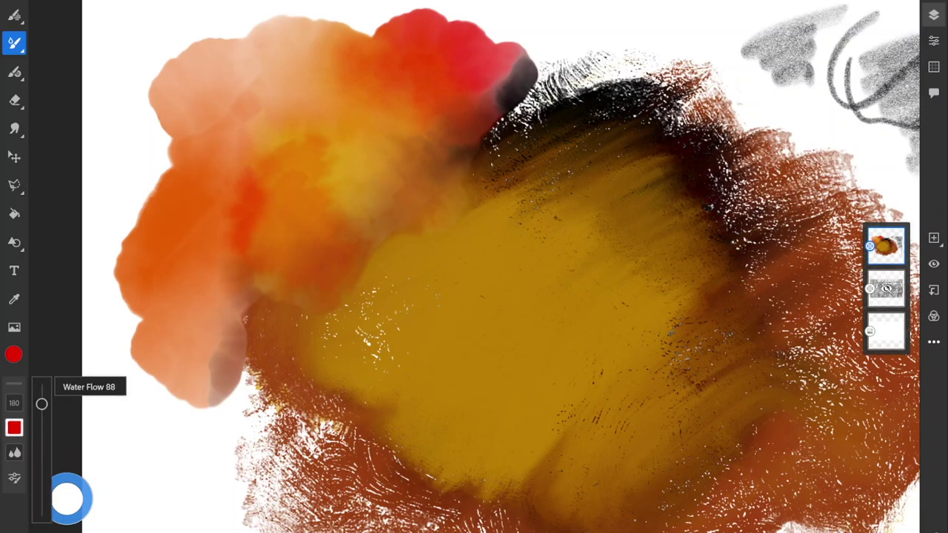
scroll(473, 266, "down", 2)
mouse_move(330, 311)
left_mouse_down()
mouse_move(278, 343)
mouse_move(276, 303)
left_mouse_up()
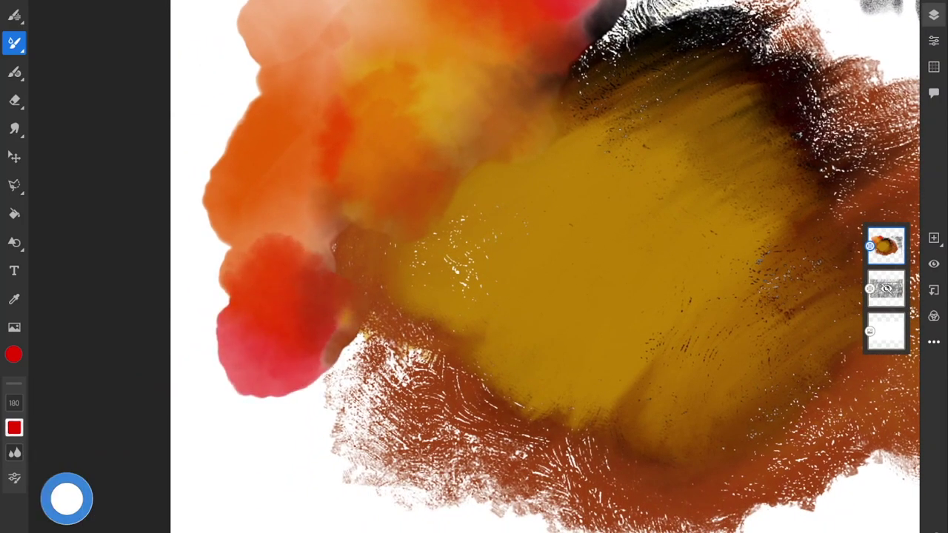
Step: Set the water flow to 4 and paint red strokes along the lower edge of the red patch
left_click(14, 453)
left_click_drag(41, 403, 41, 505)
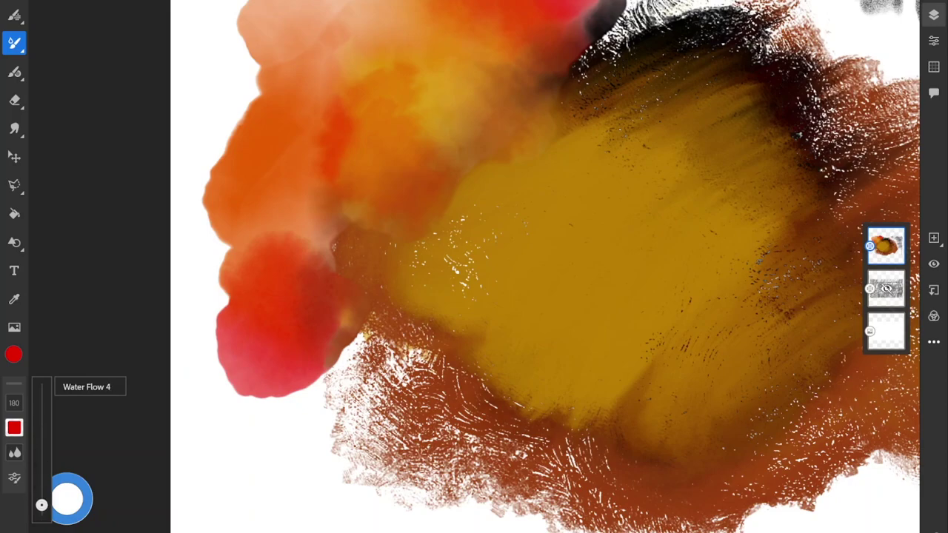
mouse_move(304, 392)
left_mouse_down()
mouse_move(257, 382)
mouse_move(232, 357)
mouse_move(317, 387)
mouse_move(353, 345)
left_mouse_up()
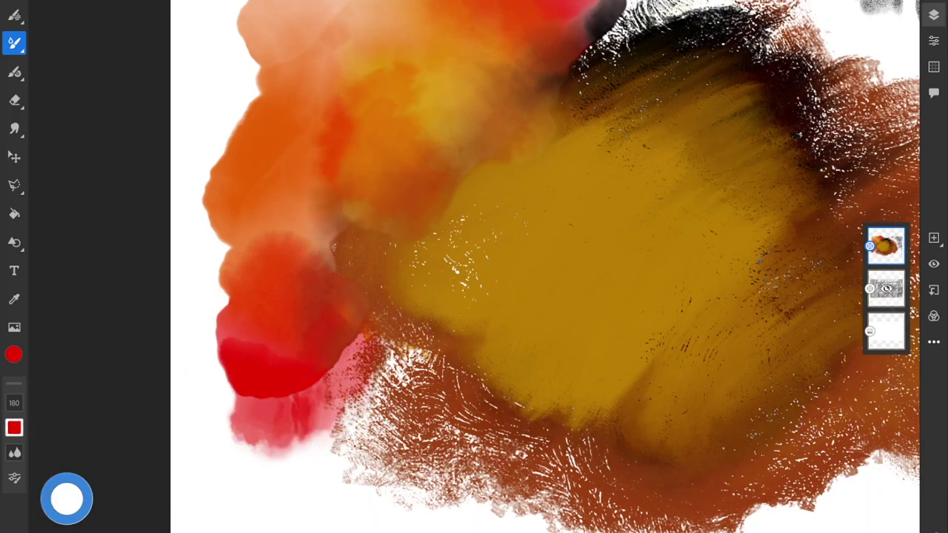
Step: Raise the water flow to a middle level and paint a large red wash from the black and brown paint into the gray pencil shading
left_click(14, 453)
left_click_drag(42, 505, 41, 451)
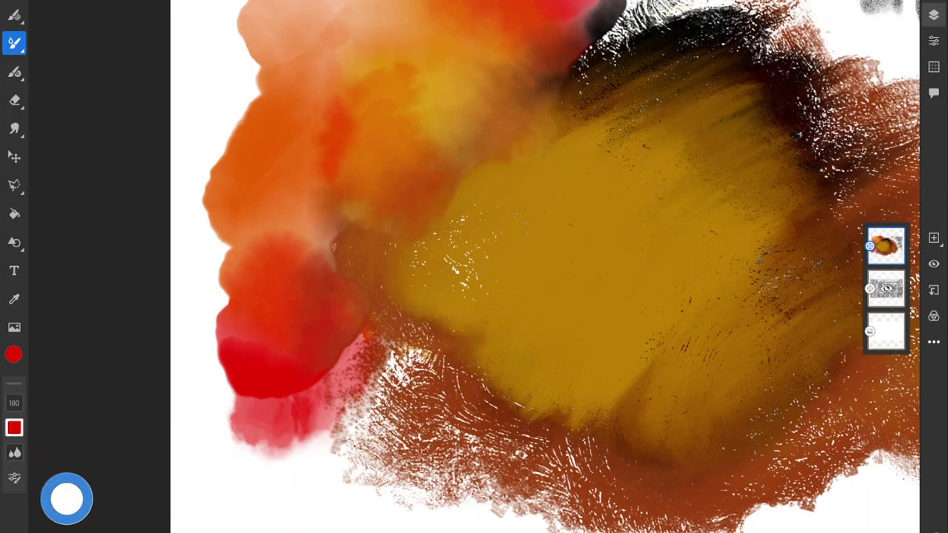
left_click_drag(548, 245, 451, 324)
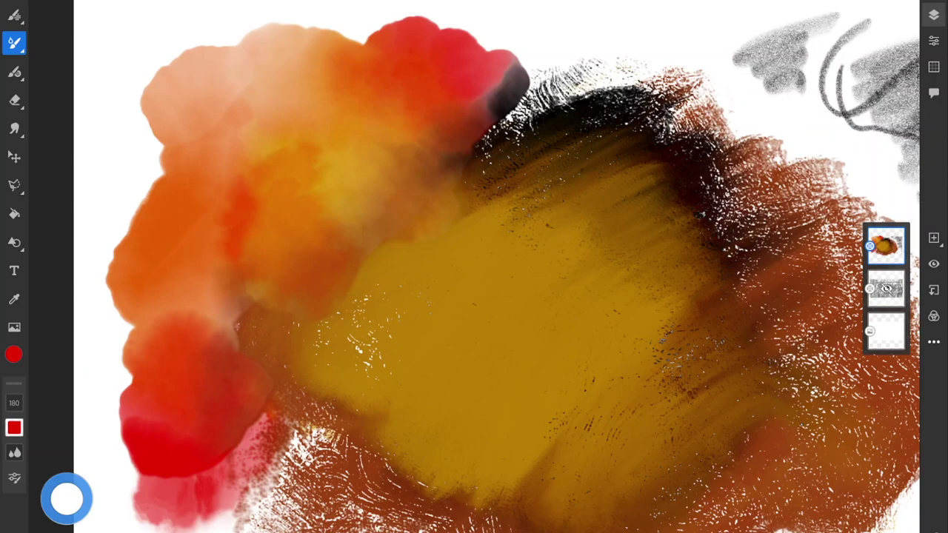
scroll(474, 267, "right", 4)
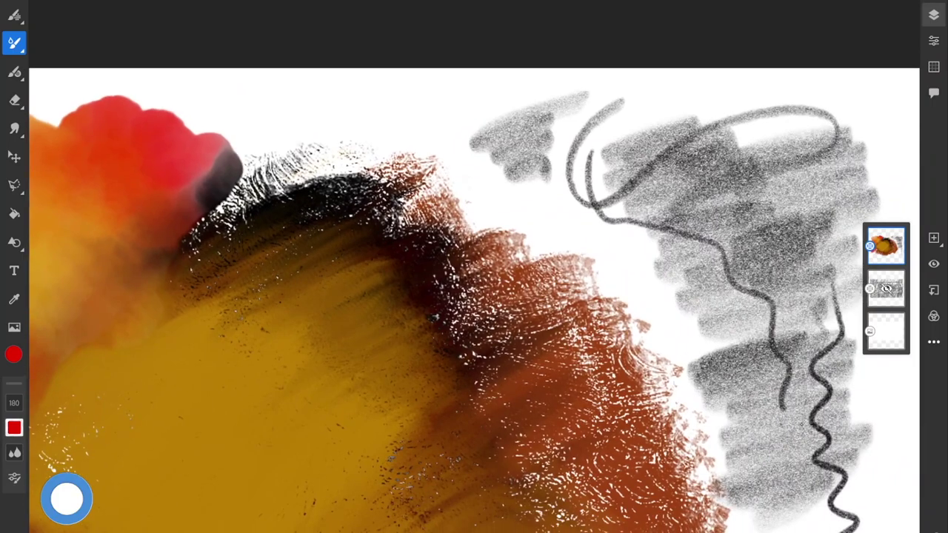
mouse_move(606, 216)
left_mouse_down()
mouse_move(544, 259)
mouse_move(478, 200)
mouse_move(405, 241)
left_mouse_up()
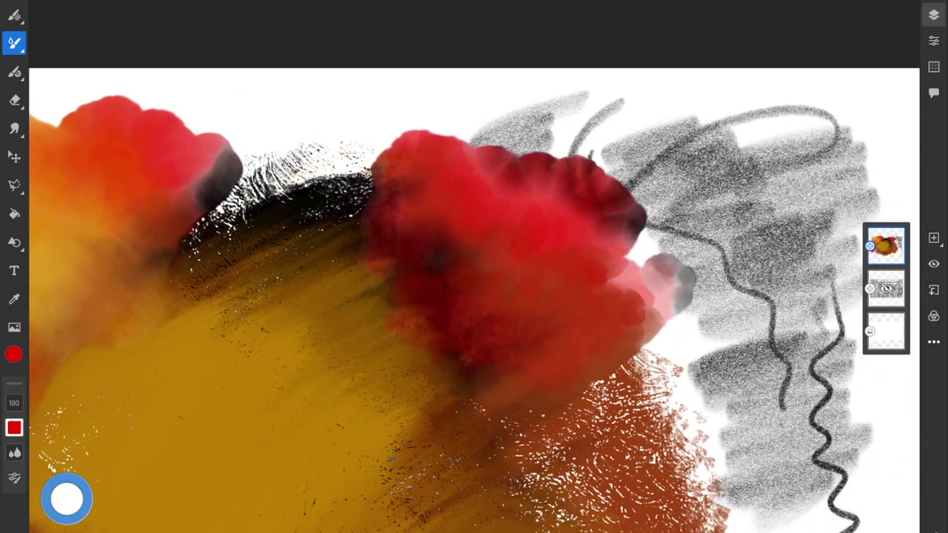
Step: Erase the pink blot between the red wash and the gray shading with the 28 px Hard round opacity eraser
scroll(636, 315, "down", 5)
scroll(637, 314, "up", 5)
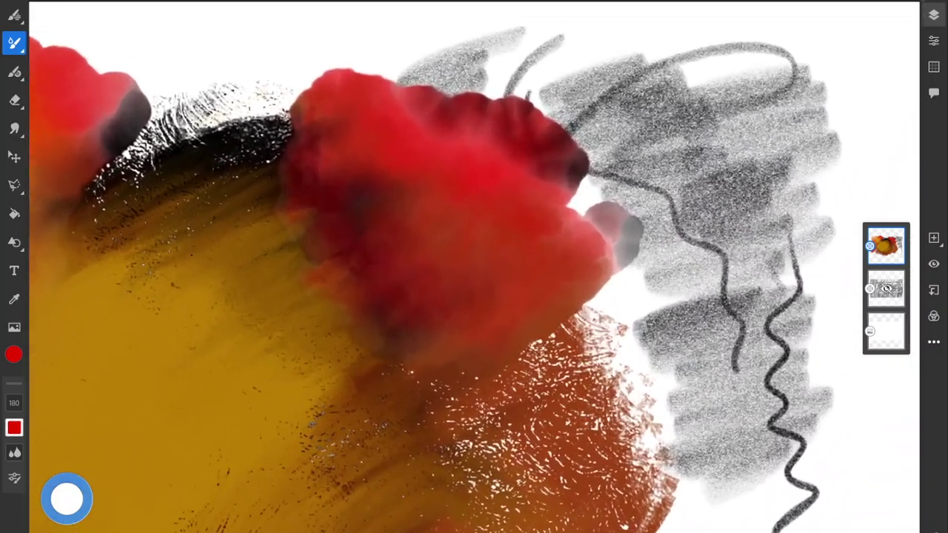
scroll(474, 279, "left", 1)
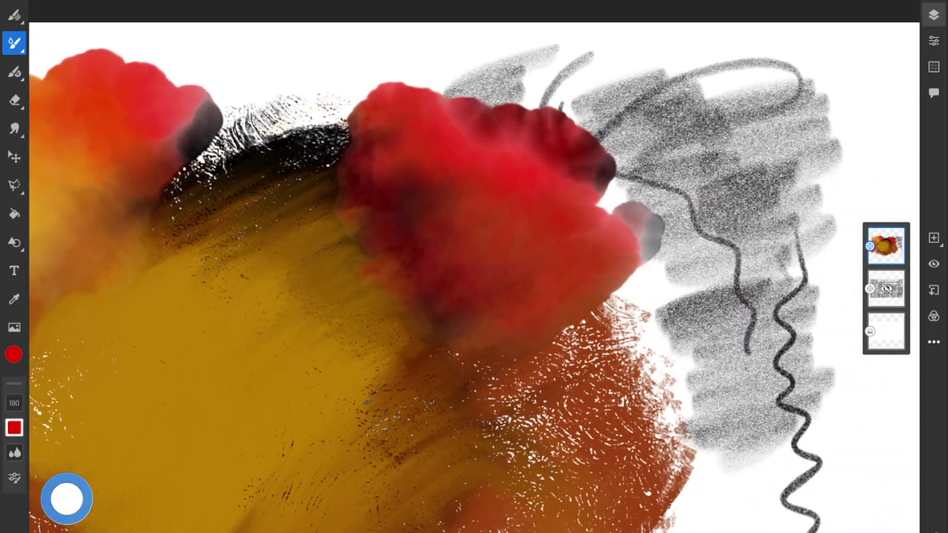
left_click(14, 100)
left_click(14, 100)
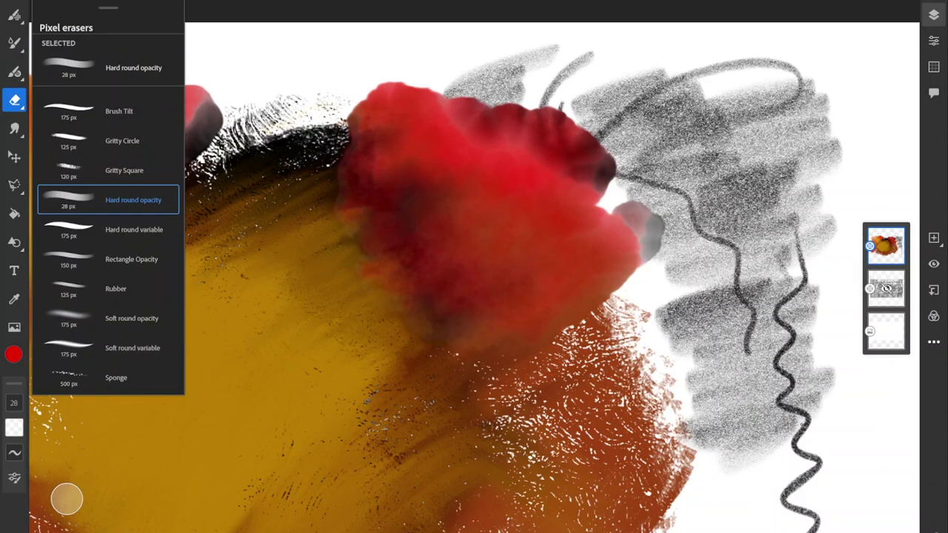
left_click(574, 184)
mouse_move(646, 187)
left_mouse_down()
mouse_move(587, 224)
mouse_move(596, 275)
mouse_move(647, 199)
mouse_move(655, 245)
mouse_move(630, 275)
mouse_move(615, 264)
mouse_move(606, 215)
mouse_move(572, 255)
left_mouse_up()
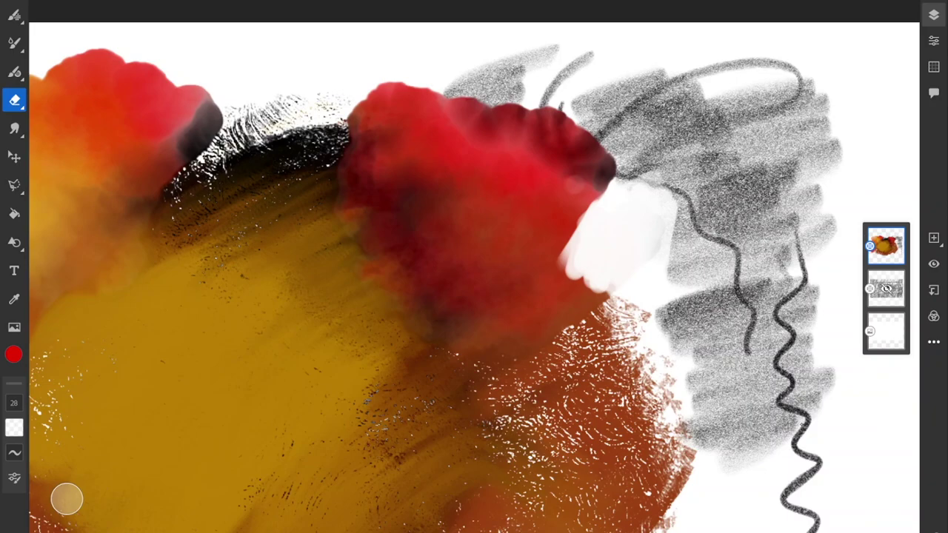
Step: Choose the 500 px Sponge eraser and dab cloudy texture into the tops of both red washes
left_click(14, 100)
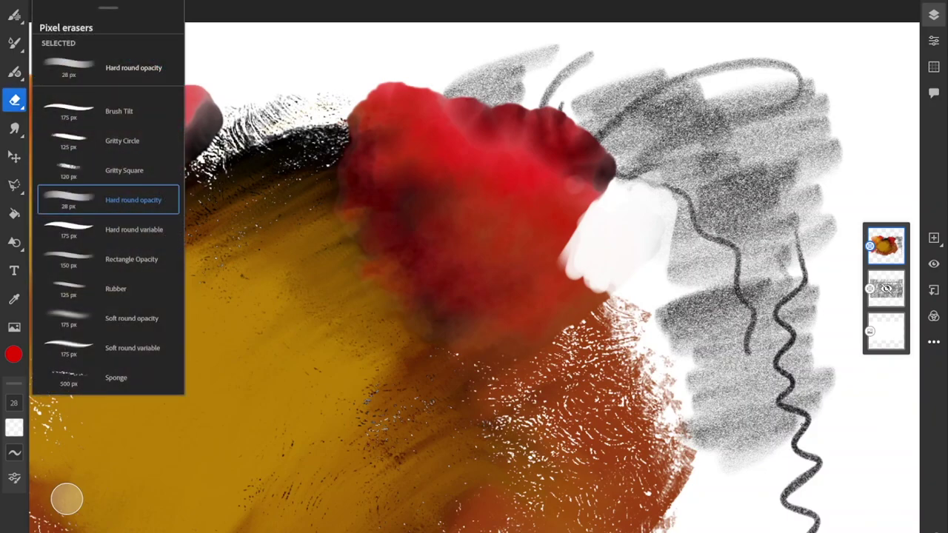
left_click(116, 378)
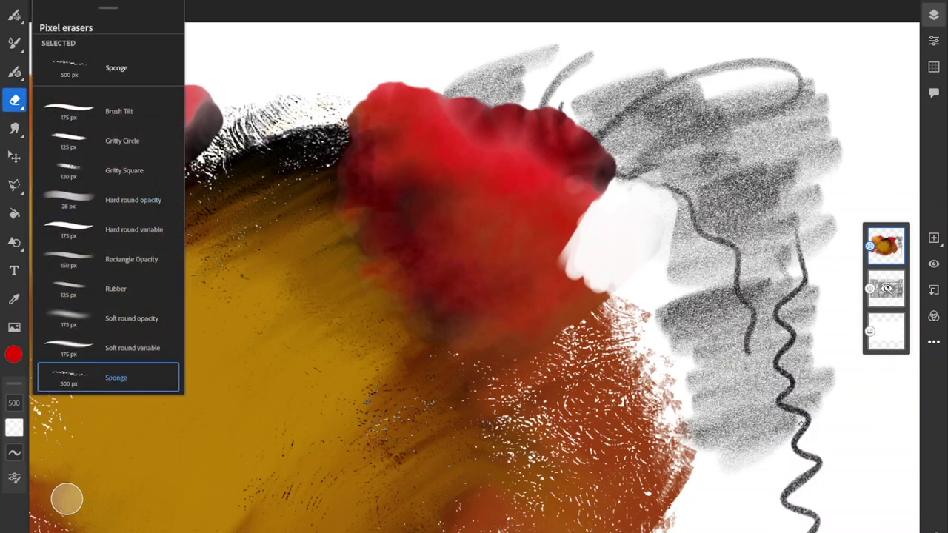
mouse_move(464, 137)
left_mouse_down()
mouse_move(465, 123)
mouse_move(365, 133)
left_mouse_up()
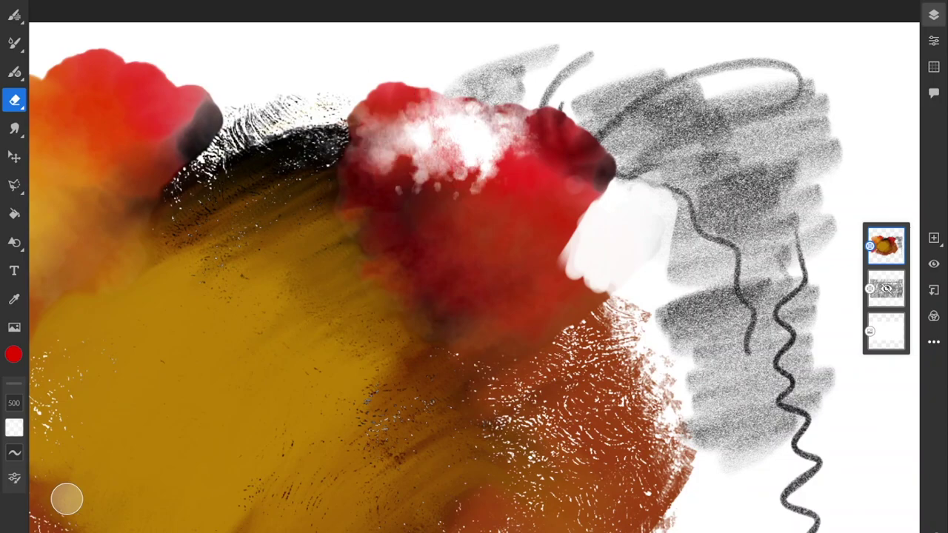
scroll(474, 277, "left", 3)
mouse_move(390, 199)
left_mouse_down()
mouse_move(358, 197)
mouse_move(375, 152)
mouse_move(346, 128)
mouse_move(314, 124)
left_mouse_up()
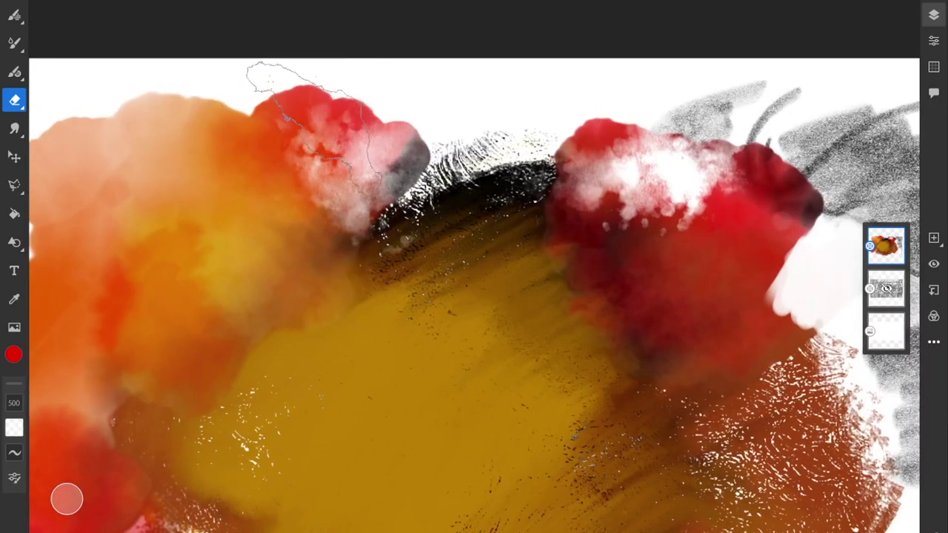
Step: Erase cloudy texture along the outer left edge of the orange wash and down around the lower red patch
scroll(474, 278, "left", 5)
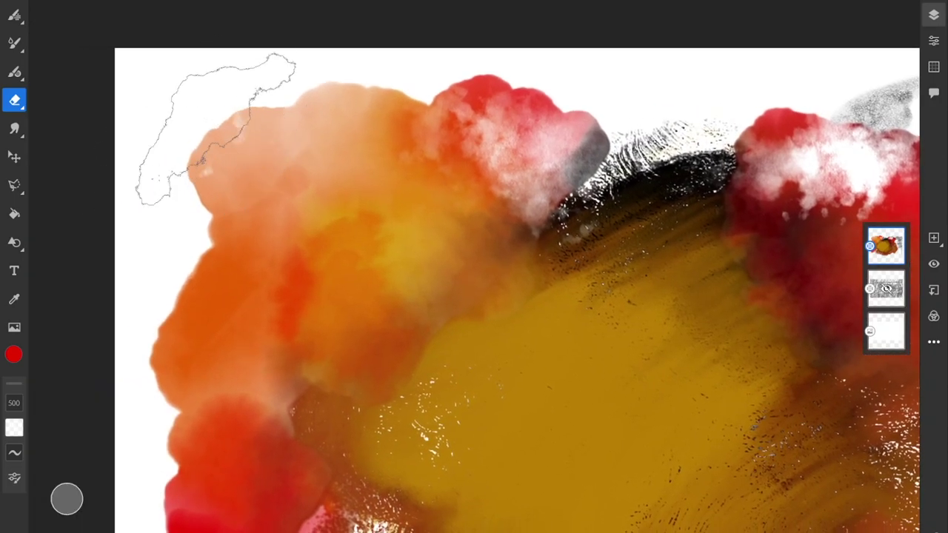
mouse_move(216, 129)
left_mouse_down()
mouse_move(167, 162)
mouse_move(161, 223)
mouse_move(178, 252)
mouse_move(161, 296)
mouse_move(174, 363)
left_mouse_up()
scroll(474, 278, "down", 3)
mouse_move(178, 265)
left_mouse_down()
mouse_move(188, 311)
mouse_move(172, 310)
mouse_move(149, 348)
mouse_move(153, 412)
mouse_move(243, 423)
mouse_move(244, 478)
mouse_move(129, 393)
left_mouse_up()
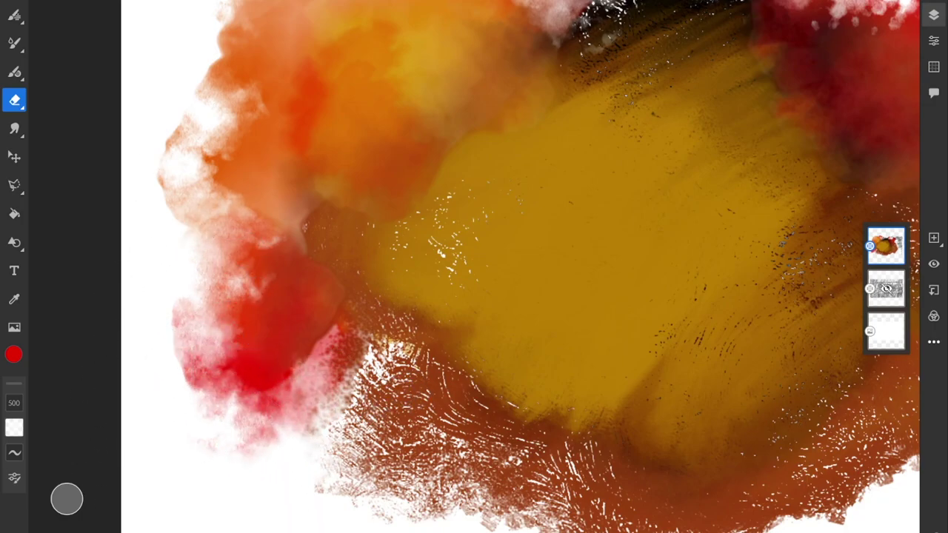
Step: Sponge out cloudy patches across the yellow center of the wash and the upper part of the ochre paint
scroll(518, 289, "up", 5)
mouse_move(237, 118)
left_mouse_down()
mouse_move(205, 126)
mouse_move(269, 79)
mouse_move(466, 47)
mouse_move(506, 211)
mouse_move(412, 181)
mouse_move(425, 271)
mouse_move(370, 274)
mouse_move(304, 244)
left_mouse_up()
scroll(474, 289, "right", 2)
mouse_move(414, 185)
left_mouse_down()
mouse_move(459, 285)
mouse_move(551, 263)
mouse_move(628, 280)
left_mouse_up()
Step: Switch to smudging and choose the 125 px Canvas brush flat from the Painting brushes
scroll(666, 370, "down", 5)
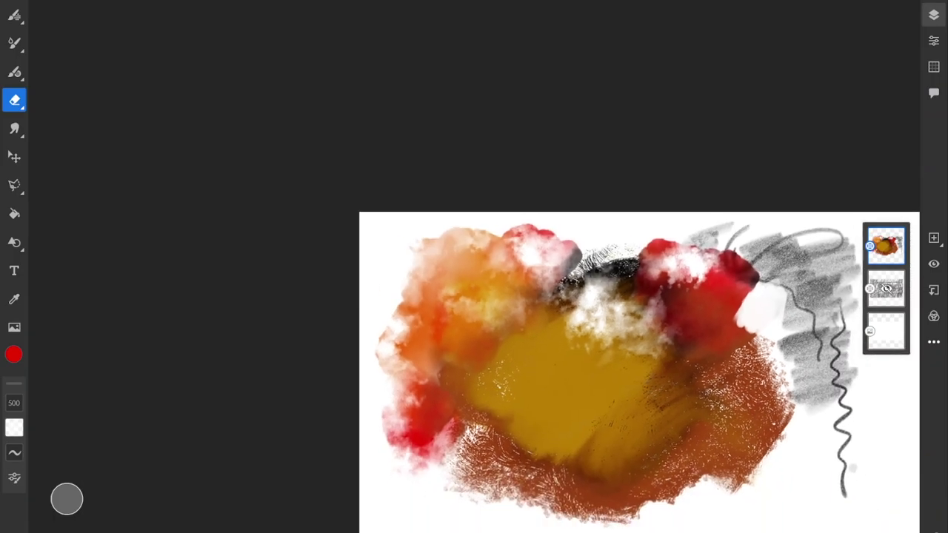
scroll(644, 430, "up", 5)
scroll(473, 267, "right", 1)
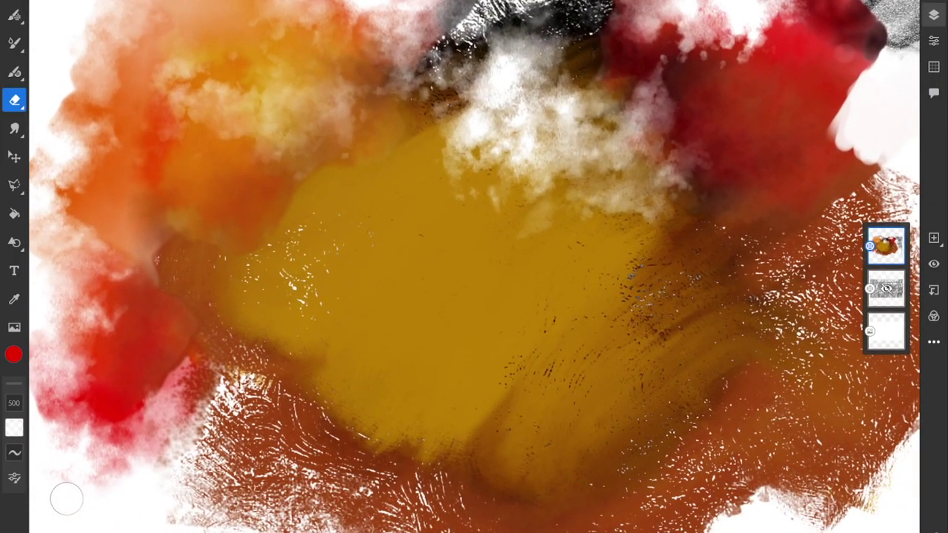
left_click(14, 128)
left_click(14, 128)
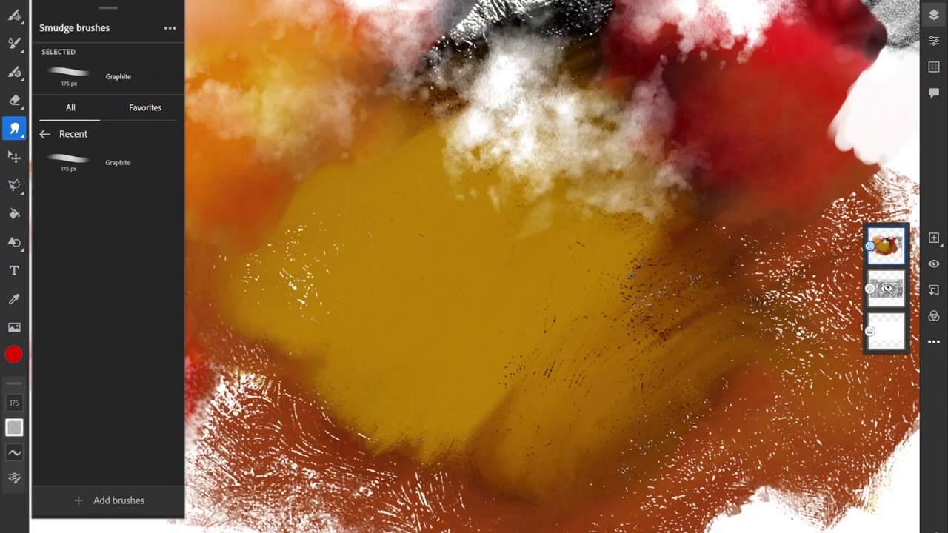
left_click(44, 134)
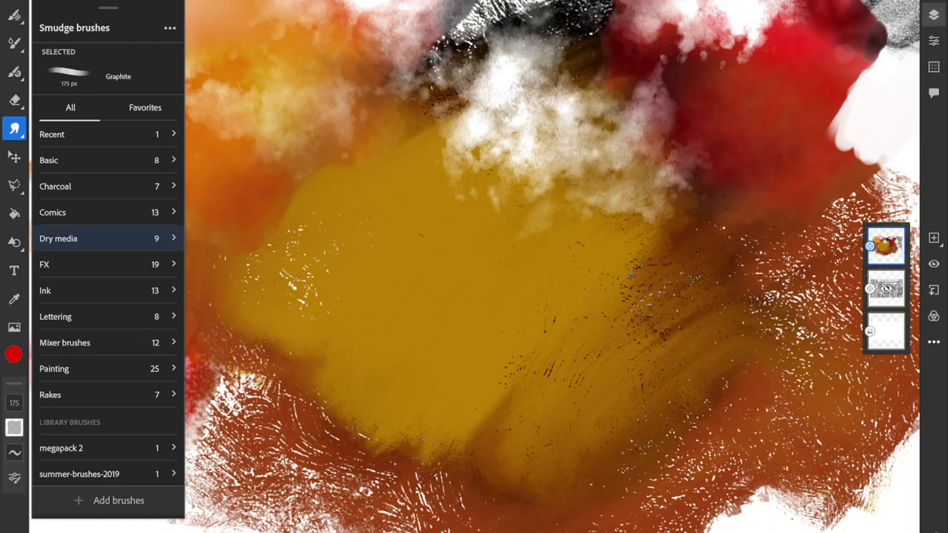
left_click(74, 368)
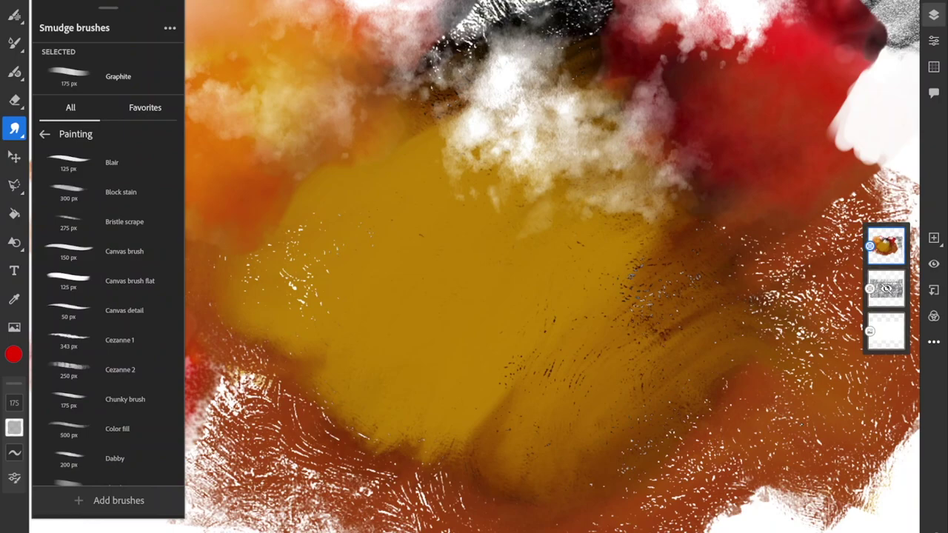
left_click(108, 281)
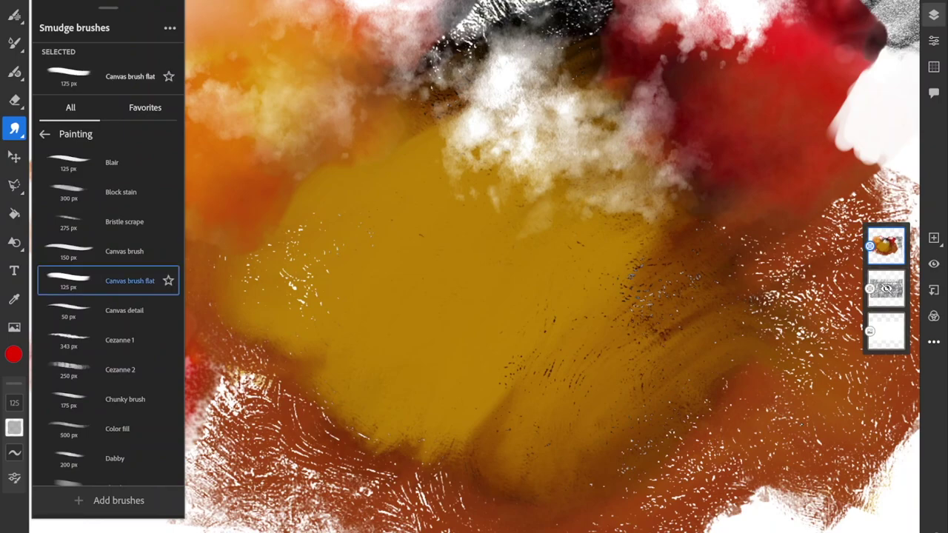
Step: Smudge the black bristle strokes at the top down and across into the pink and orange clouds
scroll(552, 266, "up", 3)
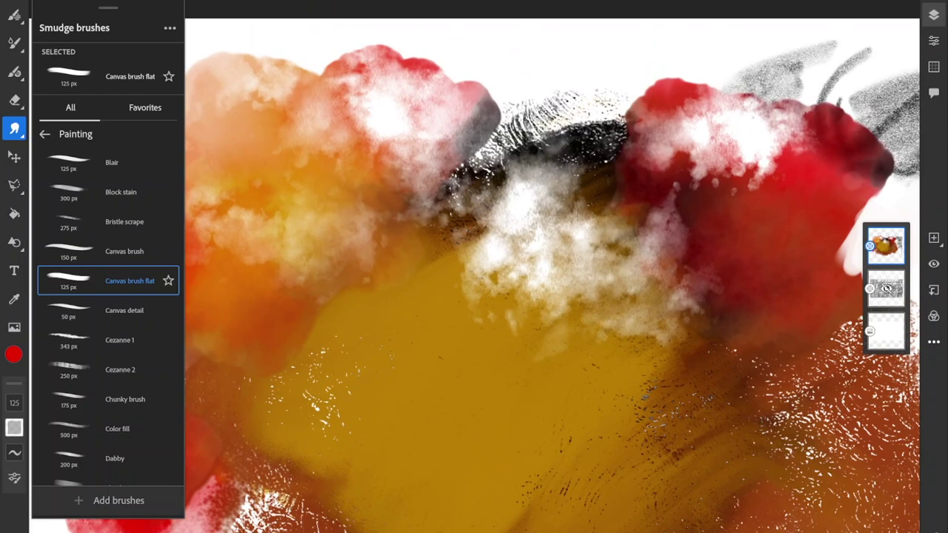
scroll(552, 266, "up", 1)
mouse_move(565, 121)
left_mouse_down()
mouse_move(401, 186)
mouse_move(390, 234)
left_mouse_up()
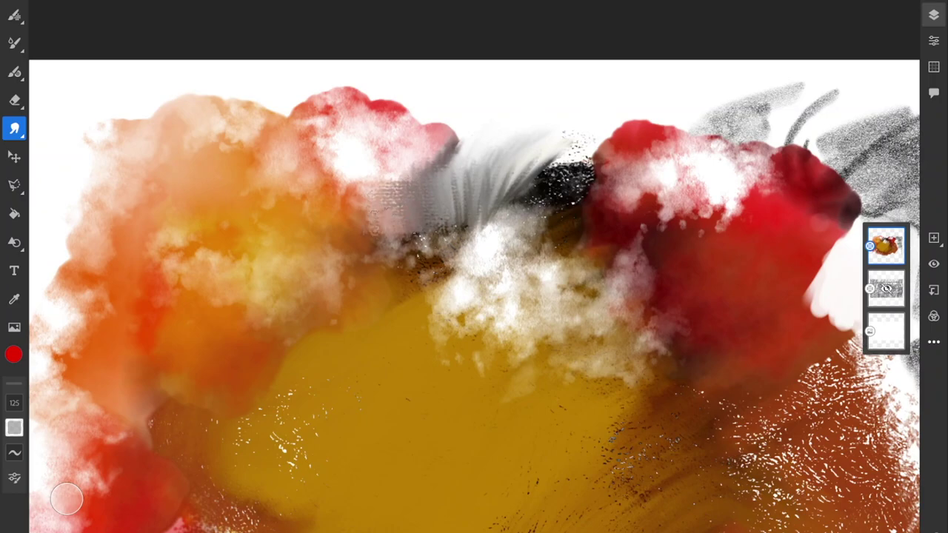
mouse_move(467, 119)
left_mouse_down()
mouse_move(455, 163)
mouse_move(440, 170)
mouse_move(406, 178)
mouse_move(349, 159)
mouse_move(318, 170)
left_mouse_up()
mouse_move(463, 215)
left_mouse_down()
mouse_move(336, 251)
mouse_move(312, 212)
left_mouse_up()
scroll(474, 296, "down", 2)
scroll(474, 296, "up", 3)
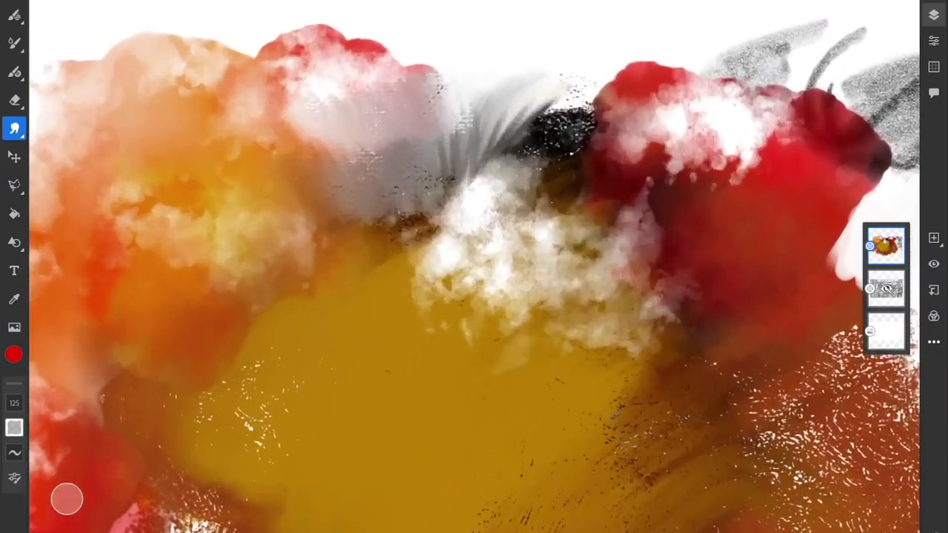
scroll(474, 267, "down", 1)
left_click_drag(520, 111, 465, 158)
mouse_move(547, 121)
left_mouse_down()
mouse_move(465, 177)
mouse_move(471, 185)
left_mouse_up()
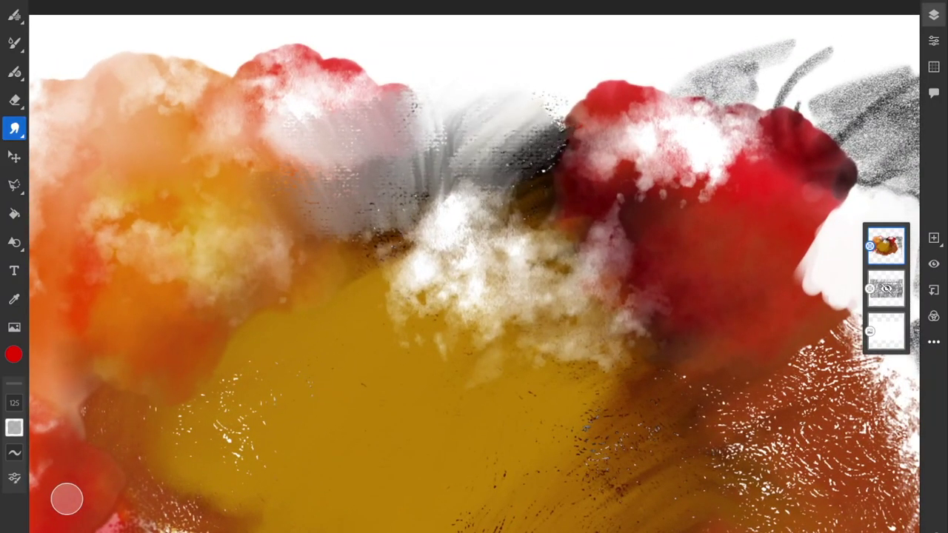
Step: Choose the 175 px Chunky brush and smudge the dark and red paint through the white clouds toward the ochre
left_click(14, 129)
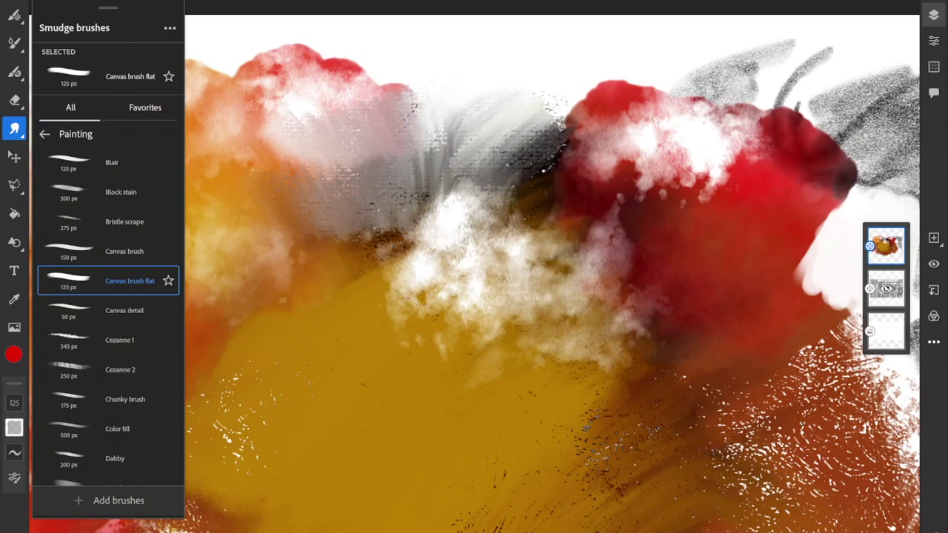
left_click(124, 399)
left_click_drag(585, 171, 518, 207)
left_click_drag(551, 159, 485, 230)
left_click_drag(527, 177, 477, 252)
mouse_move(497, 216)
left_mouse_down()
mouse_move(460, 196)
mouse_move(452, 239)
mouse_move(441, 255)
mouse_move(428, 245)
mouse_move(422, 279)
mouse_move(363, 250)
mouse_move(363, 296)
left_mouse_up()
scroll(474, 274, "down", 5)
scroll(474, 274, "up", 5)
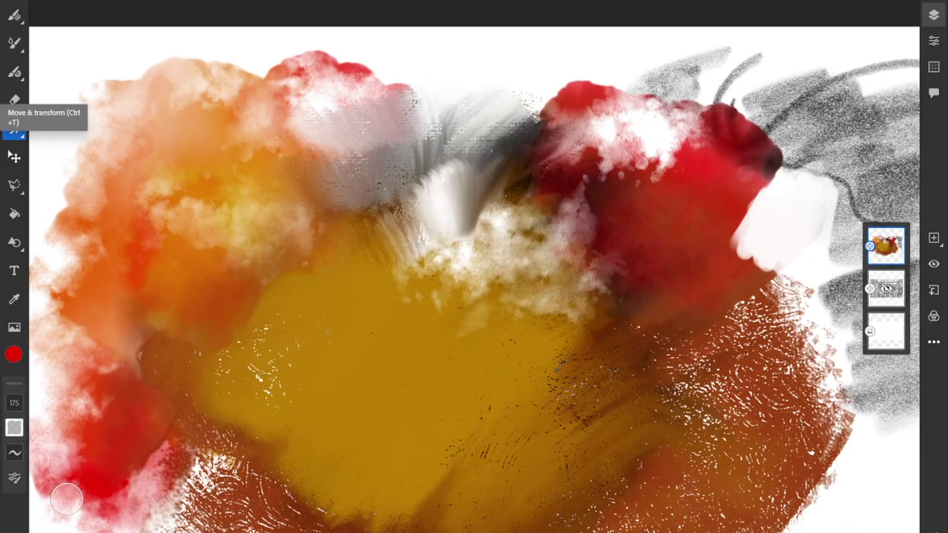
Step: Transform the paint layer, scaling it slightly from its upper right corner and moving it a little to the right
left_click(14, 130)
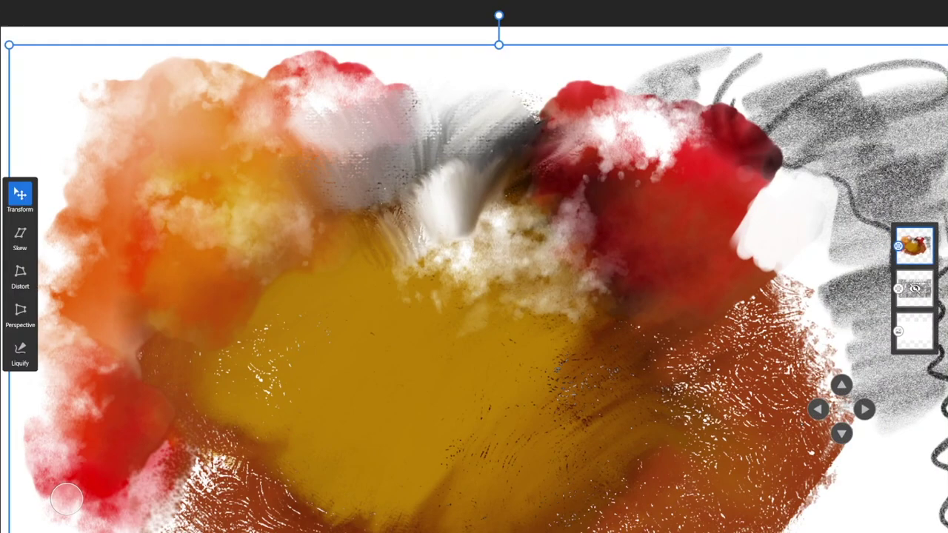
scroll(599, 380, "down", 5)
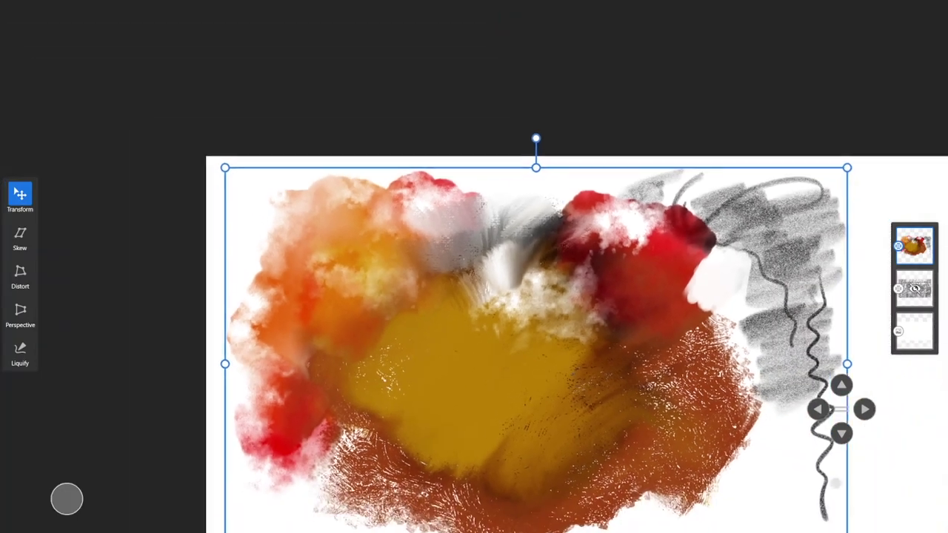
scroll(599, 380, "up", 2)
left_click_drag(807, 97, 776, 117)
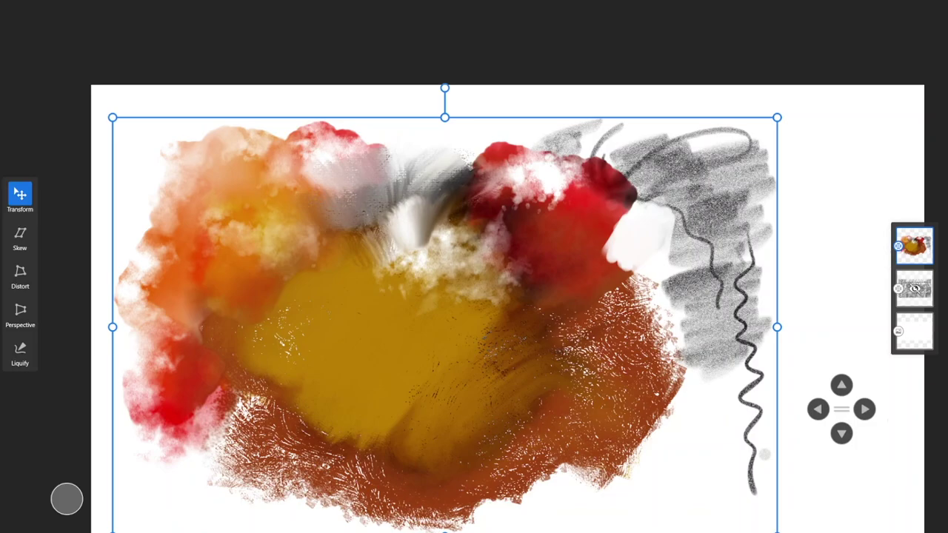
mouse_move(444, 88)
left_mouse_down()
mouse_move(545, 110)
mouse_move(666, 415)
mouse_move(360, 524)
mouse_move(208, 287)
mouse_move(370, 99)
mouse_move(465, 89)
mouse_move(444, 87)
left_mouse_up()
left_click_drag(445, 327, 491, 324)
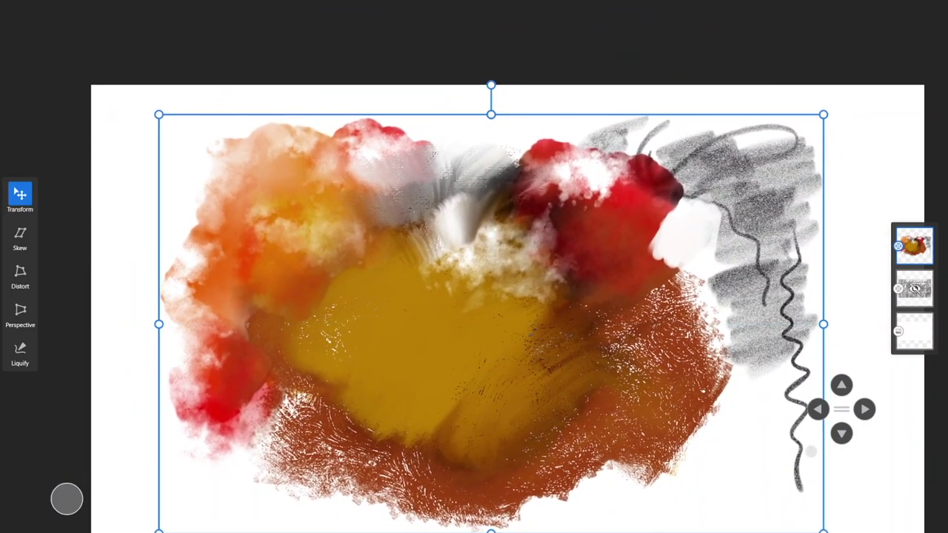
Step: Try Skew on the paint layer and pull its upper corners slightly inward with Distort and Perspective
left_click(20, 233)
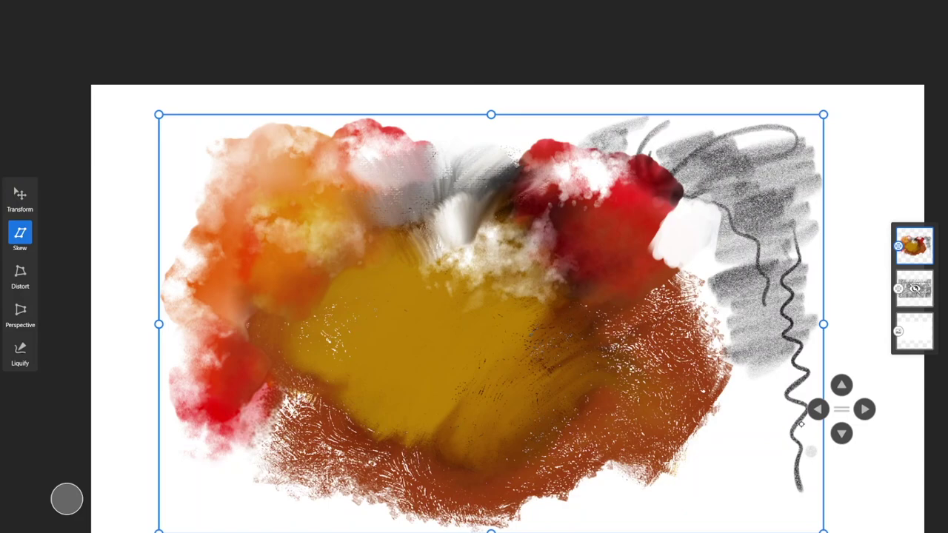
mouse_move(491, 114)
left_mouse_down()
mouse_move(631, 114)
mouse_move(460, 114)
mouse_move(491, 114)
left_mouse_up()
key("d")
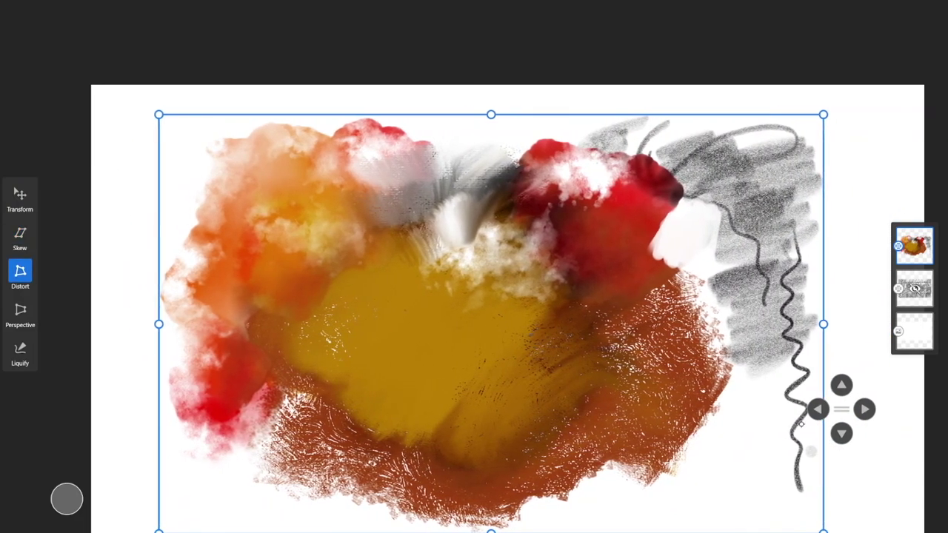
mouse_move(822, 114)
left_mouse_down()
mouse_move(643, 243)
mouse_move(825, 106)
mouse_move(798, 123)
mouse_move(802, 110)
mouse_move(818, 120)
mouse_move(841, 106)
mouse_move(814, 116)
left_mouse_up()
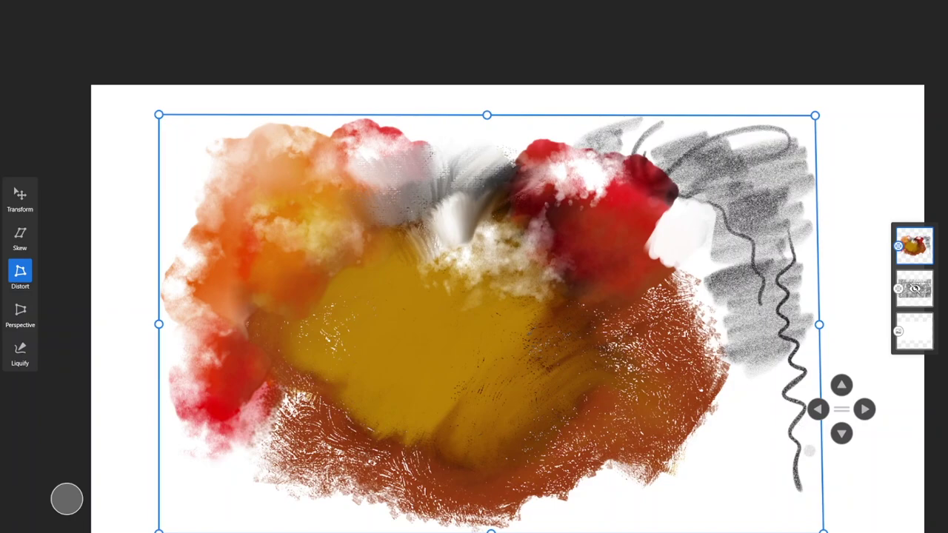
left_click(20, 310)
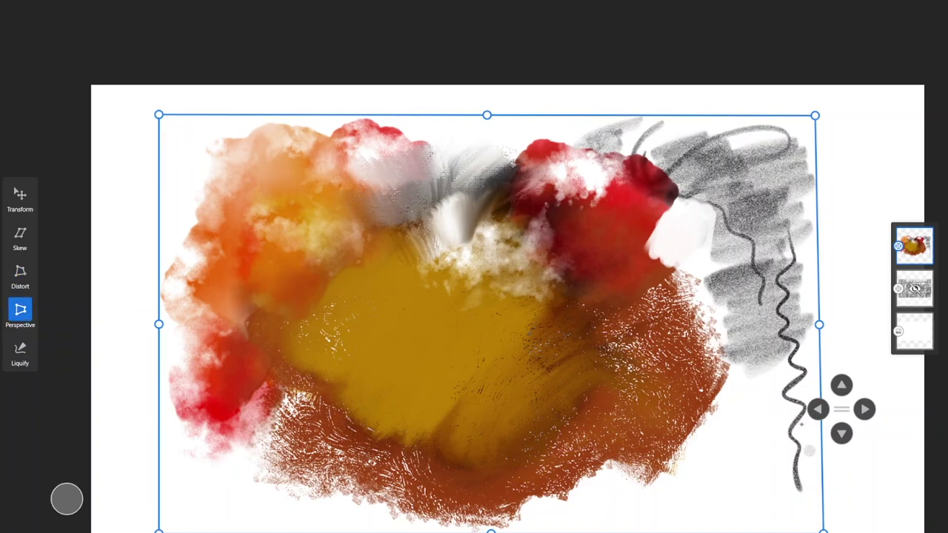
mouse_move(814, 115)
left_mouse_down()
mouse_move(681, 112)
mouse_move(835, 112)
mouse_move(793, 115)
mouse_move(814, 115)
left_mouse_up()
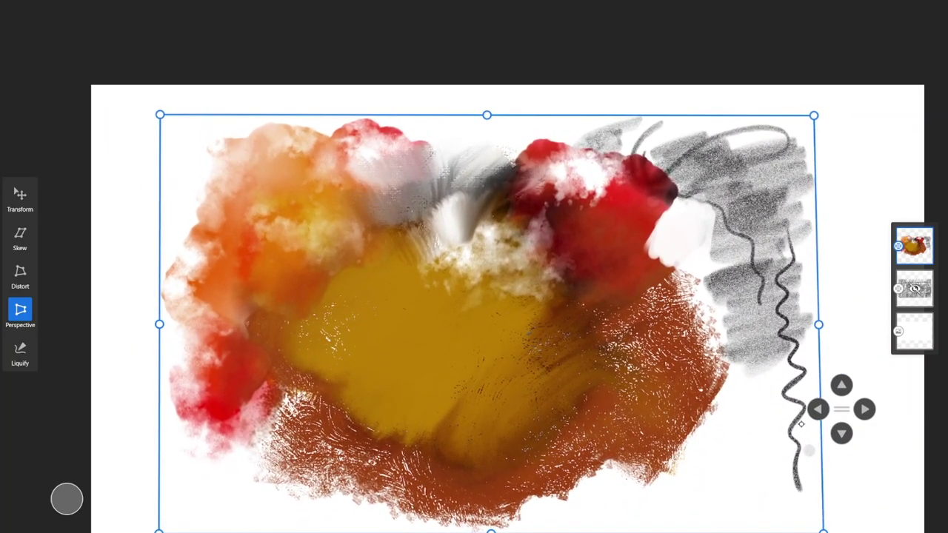
Step: Switch to Liquify, committing the existing layer transformations and turning off future commit prompts
left_click(20, 349)
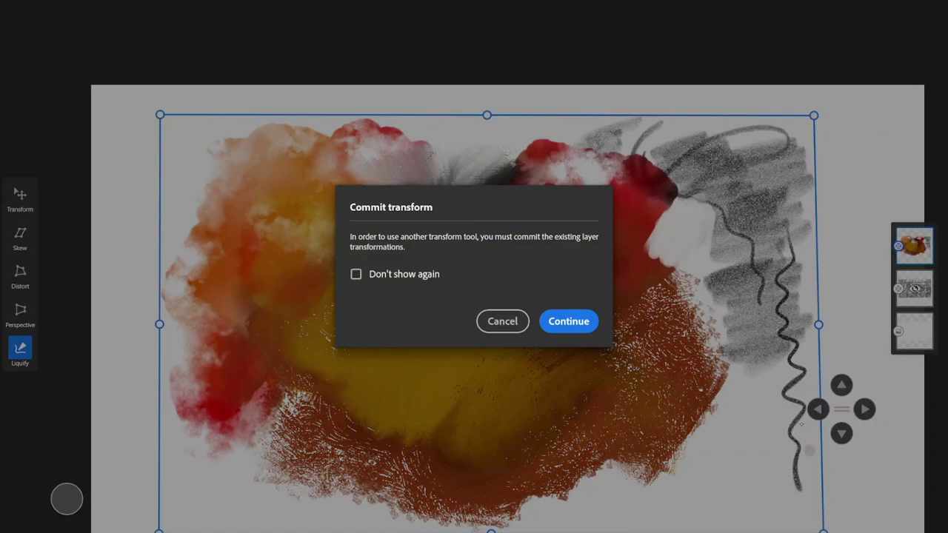
left_click(356, 274)
left_click(568, 321)
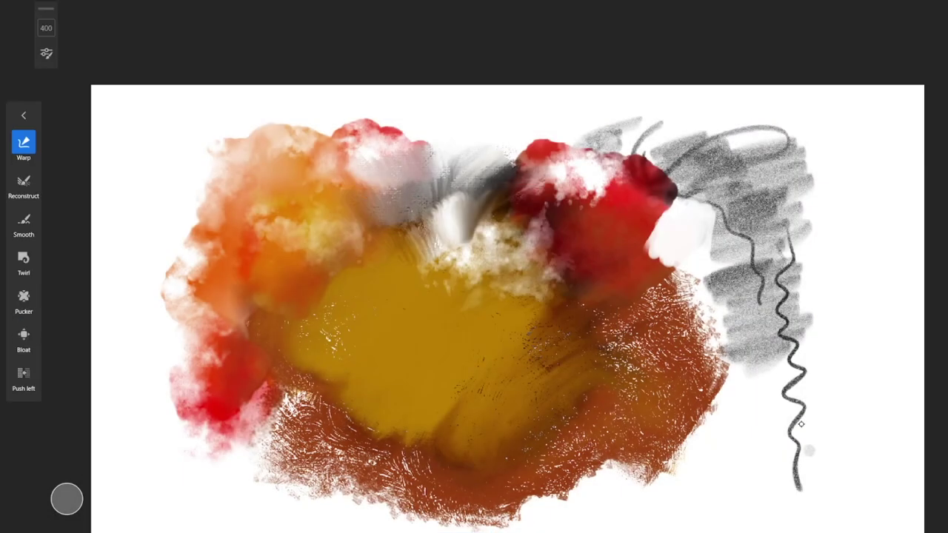
Step: Warp the white and red clouds leftward and push the gray shading and the painting's outer edges outward at size 400
mouse_move(467, 289)
left_mouse_down()
mouse_move(438, 310)
mouse_move(412, 299)
mouse_move(432, 273)
left_mouse_up()
left_click_drag(651, 217, 626, 219)
left_click_drag(617, 182, 594, 176)
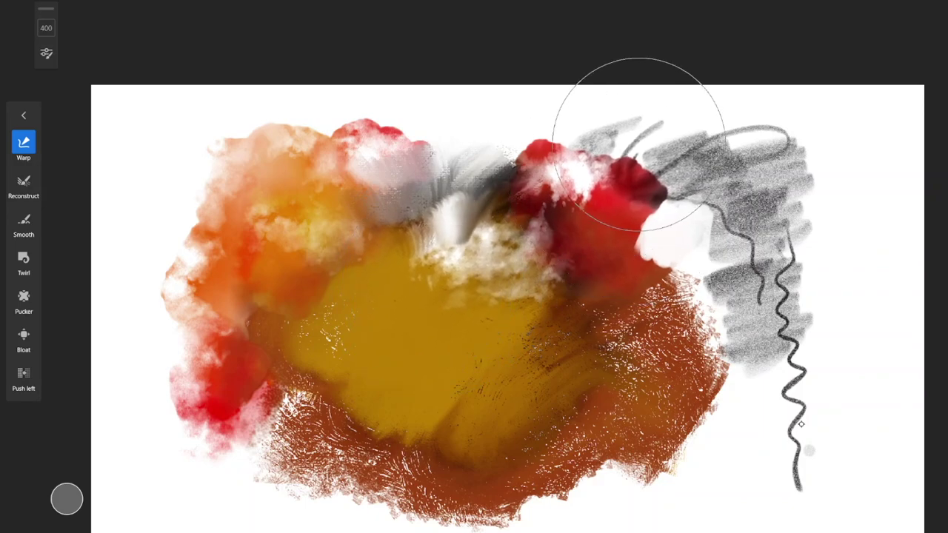
left_click_drag(636, 145, 654, 138)
left_click_drag(733, 177, 750, 175)
left_click_drag(779, 198, 796, 200)
left_click_drag(771, 253, 789, 255)
left_click_drag(777, 354, 794, 356)
mouse_move(685, 404)
left_mouse_down()
mouse_move(700, 410)
mouse_move(677, 442)
left_mouse_up()
mouse_move(311, 422)
left_mouse_down()
mouse_move(201, 413)
mouse_move(176, 259)
mouse_move(196, 200)
left_mouse_up()
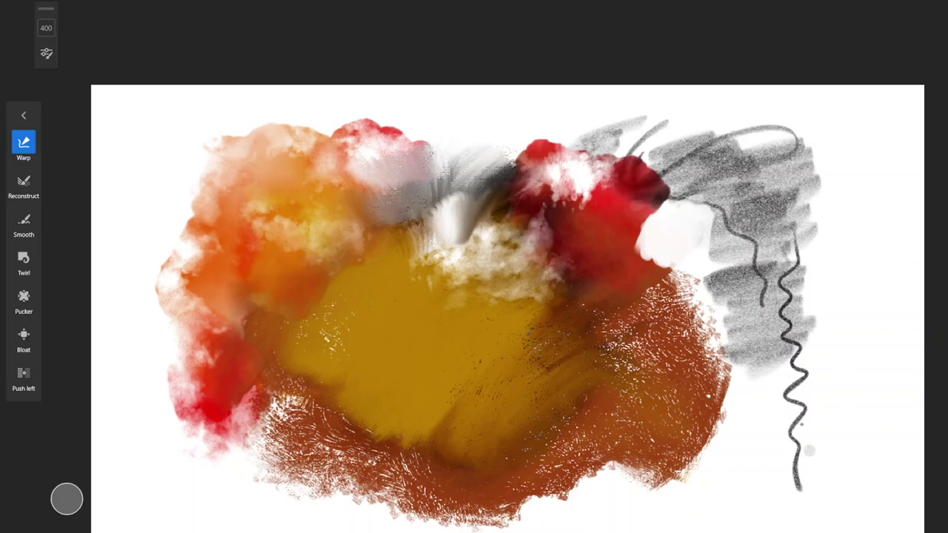
Step: Pucker the white clouds, the dark red blot, the orange wash and the lower red patch inward at size 400
left_click(23, 296)
mouse_move(511, 252)
left_mouse_down()
mouse_move(497, 267)
mouse_move(474, 267)
left_mouse_up()
left_click(607, 169)
left_click(294, 190)
left_click_drag(285, 201, 287, 194)
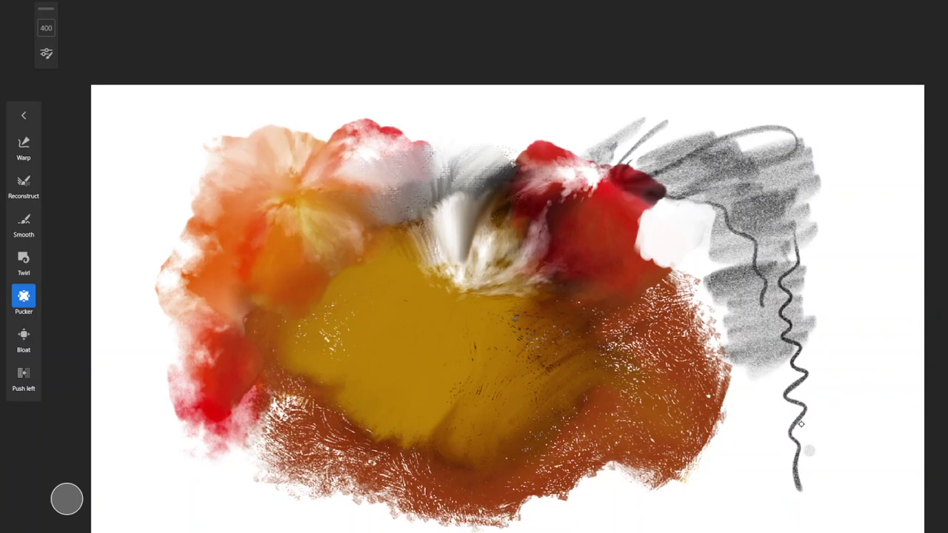
left_click(195, 324)
left_click(213, 377)
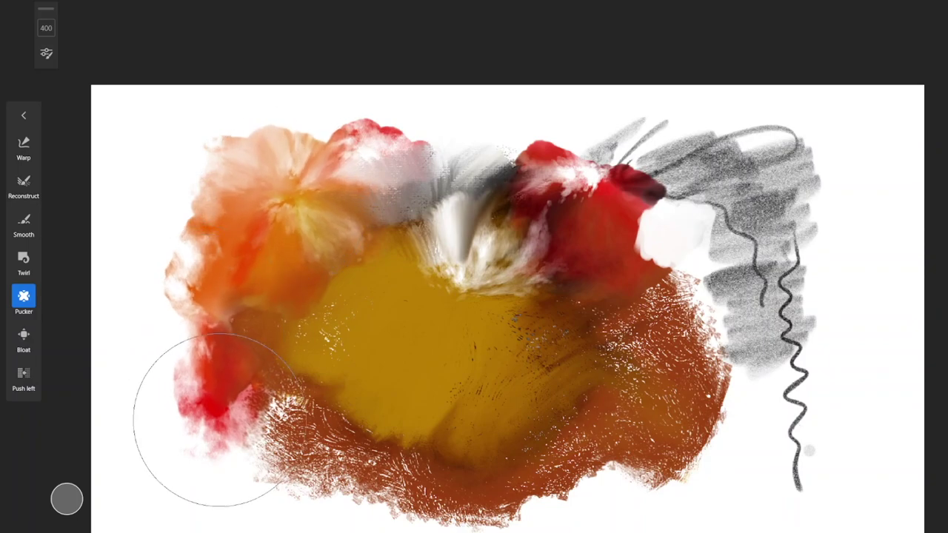
Step: Bloat the clouded area beside the red paint, leave Liquify and undo the whole Liquify edit
left_click(24, 334)
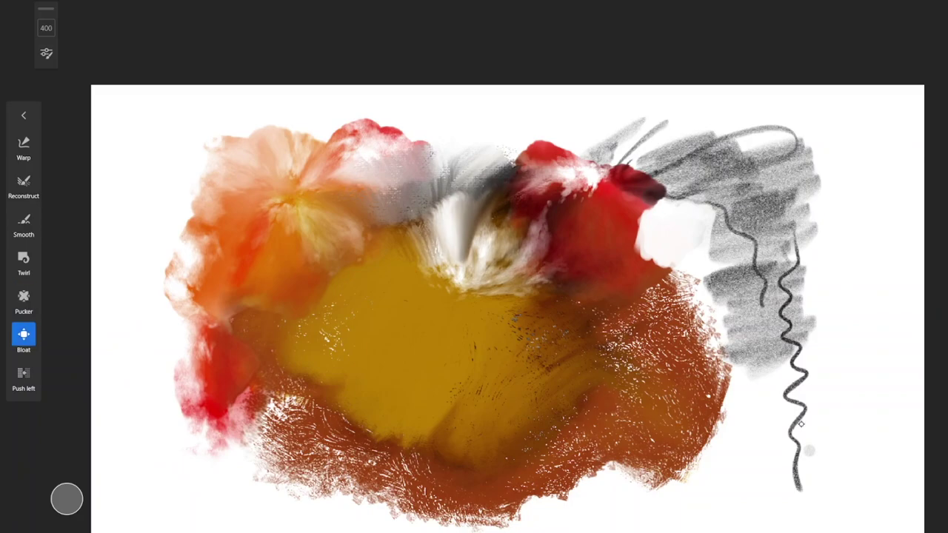
left_click(505, 254)
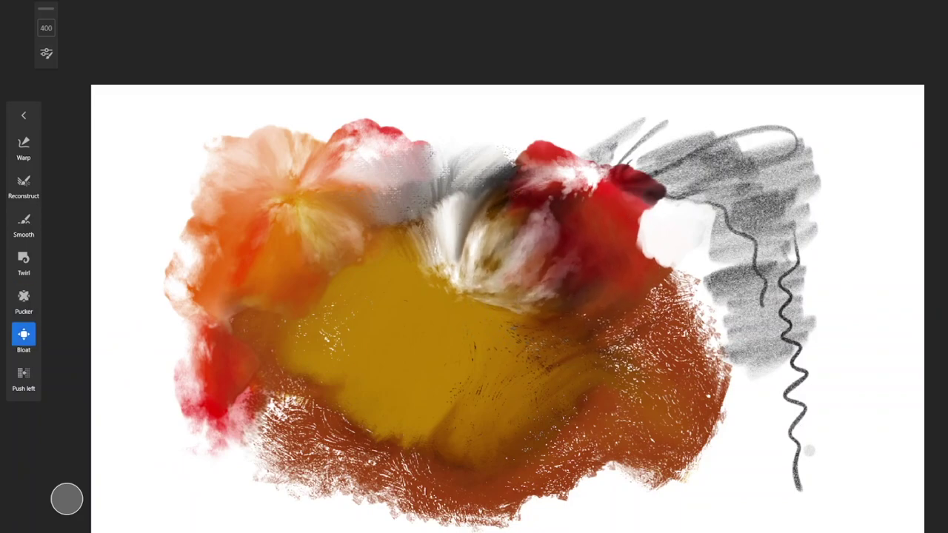
left_click(24, 116)
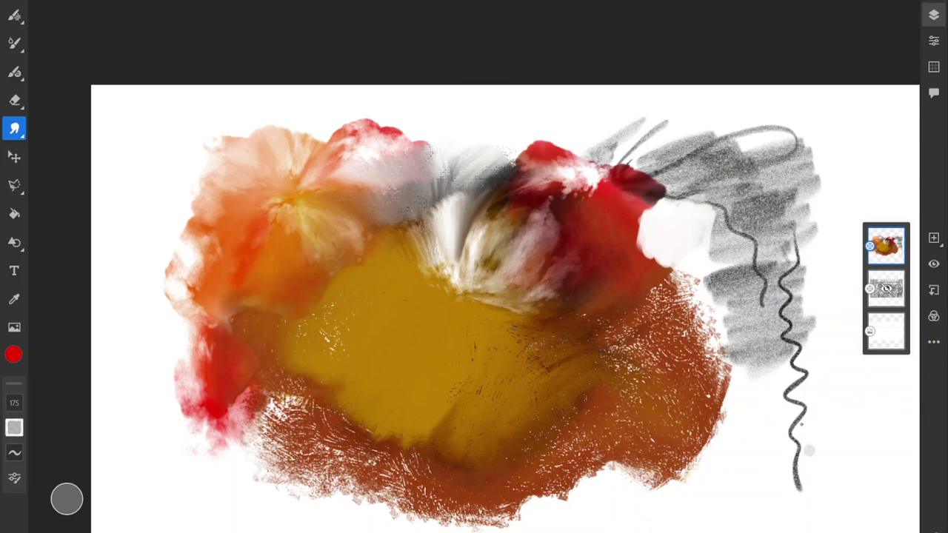
key("ctrl+z")
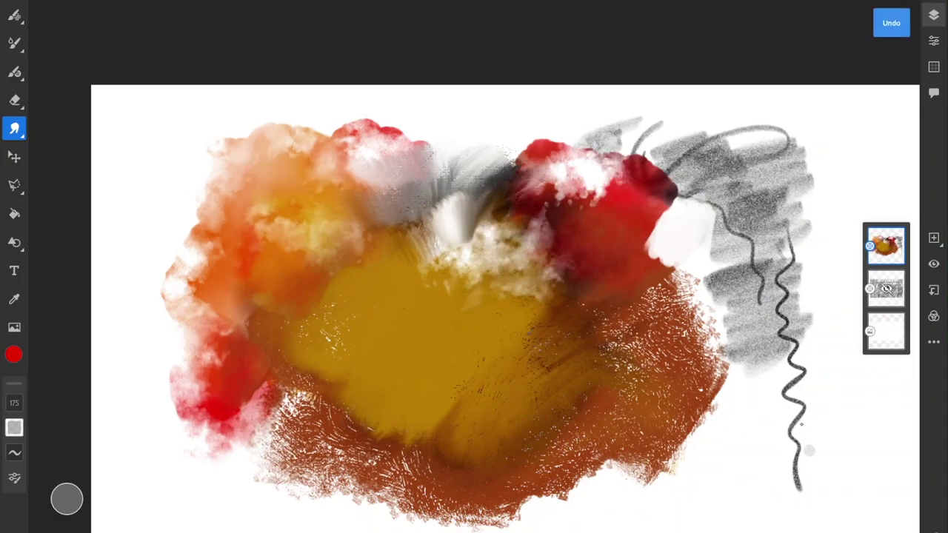
Step: Make a large elliptical selection over the orange wash and yellow center and delete the paint inside it
left_click(14, 185)
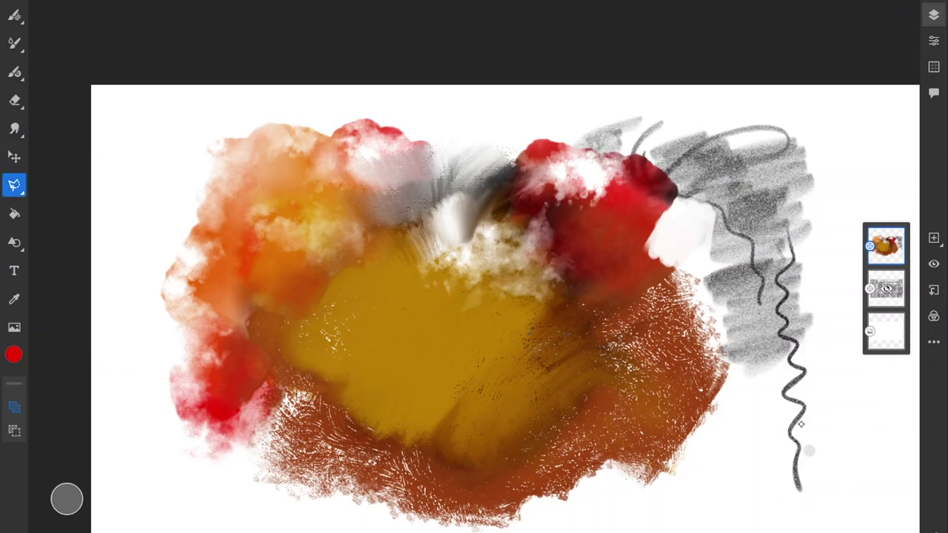
left_click(14, 185)
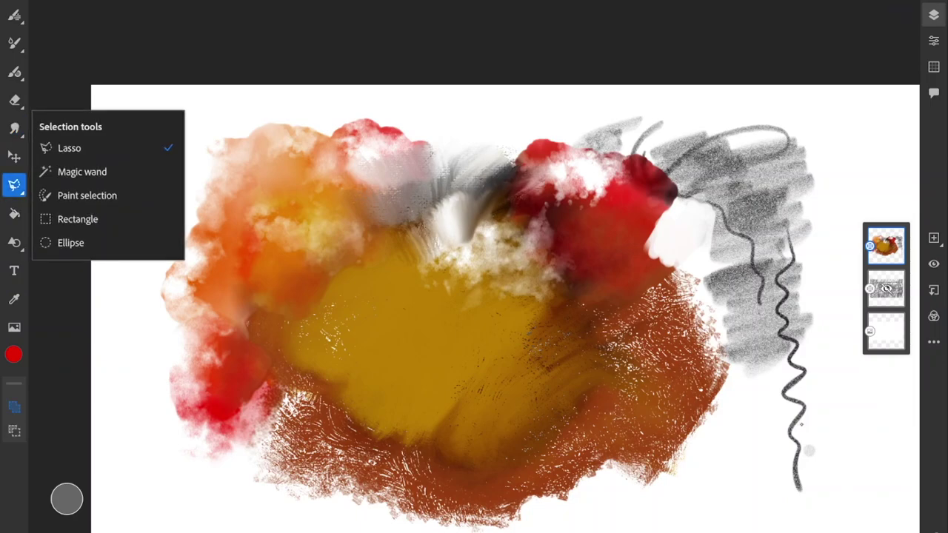
left_click(70, 243)
left_click(14, 185)
left_click_drag(535, 109, 228, 346)
left_click_drag(183, 427, 181, 428)
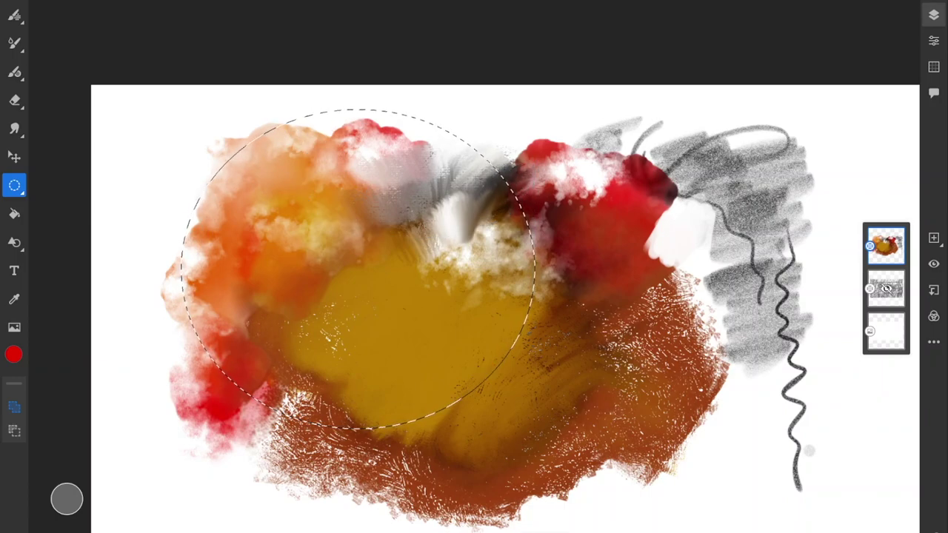
key("Delete")
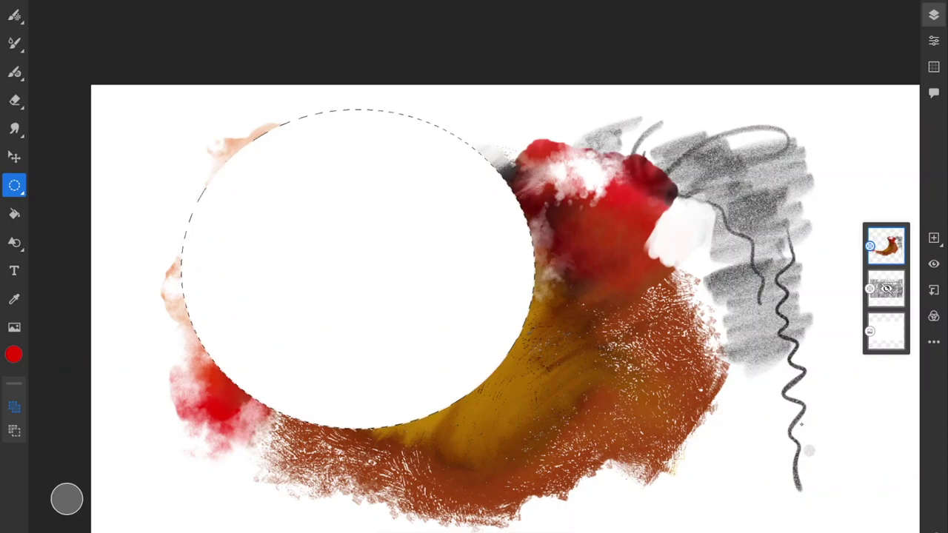
Step: Restore the deleted paint, scale the elliptical selection's paint down toward its center, and undo the transform and the selection
key("ctrl+z")
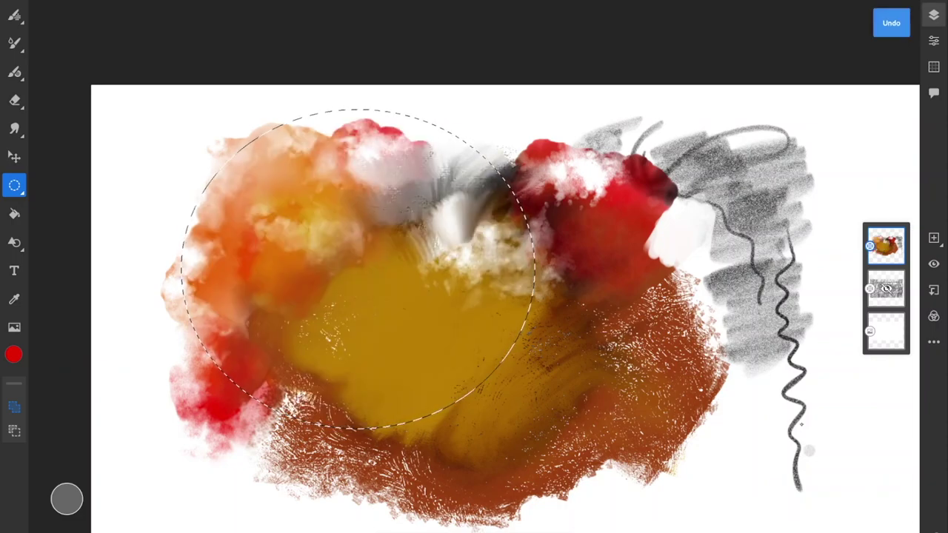
key("ctrl+t")
left_click_drag(535, 109, 425, 208)
left_click_drag(302, 318, 356, 276)
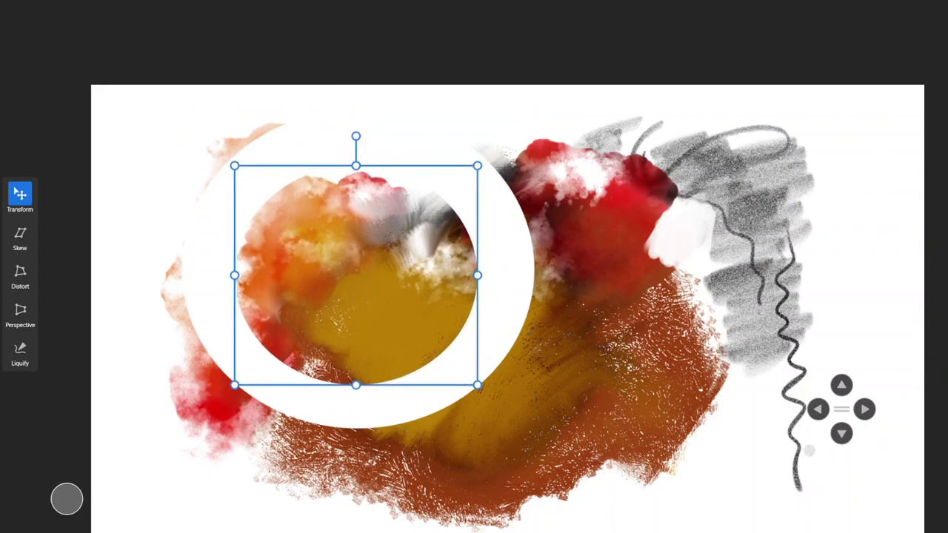
key("Return")
key("ctrl+z")
key("ctrl+z")
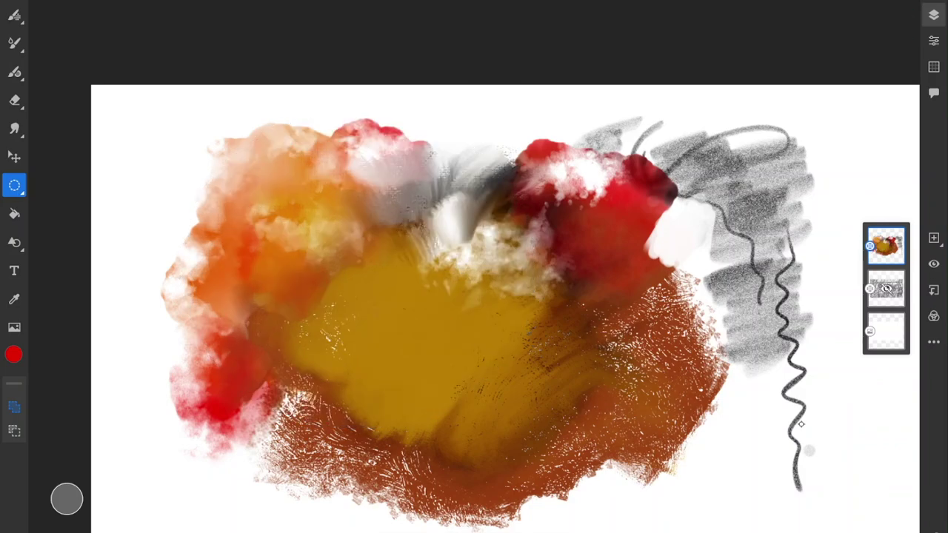
Step: Fill the empty canvas around the painting with red, check the fill's color margin, and undo the fill
key("g")
left_click(15, 214)
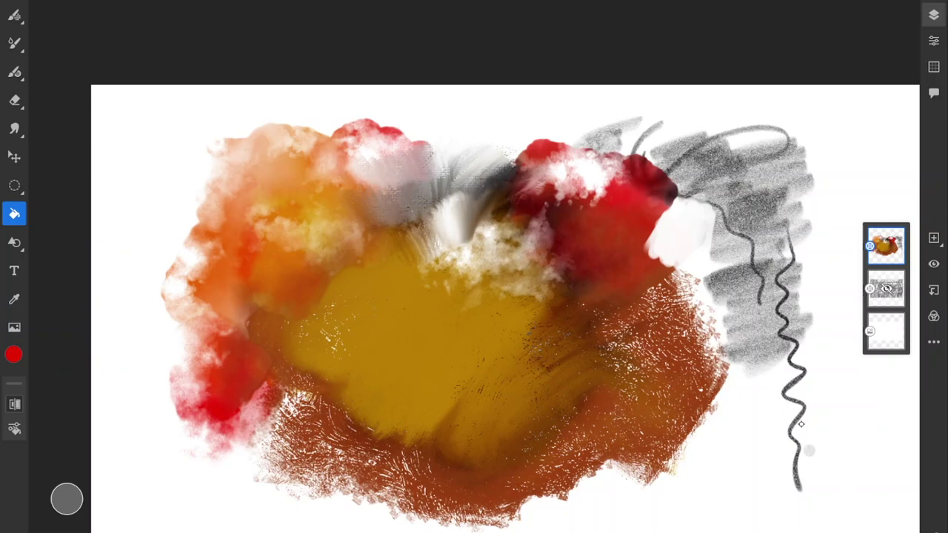
left_click(809, 450)
left_click(14, 404)
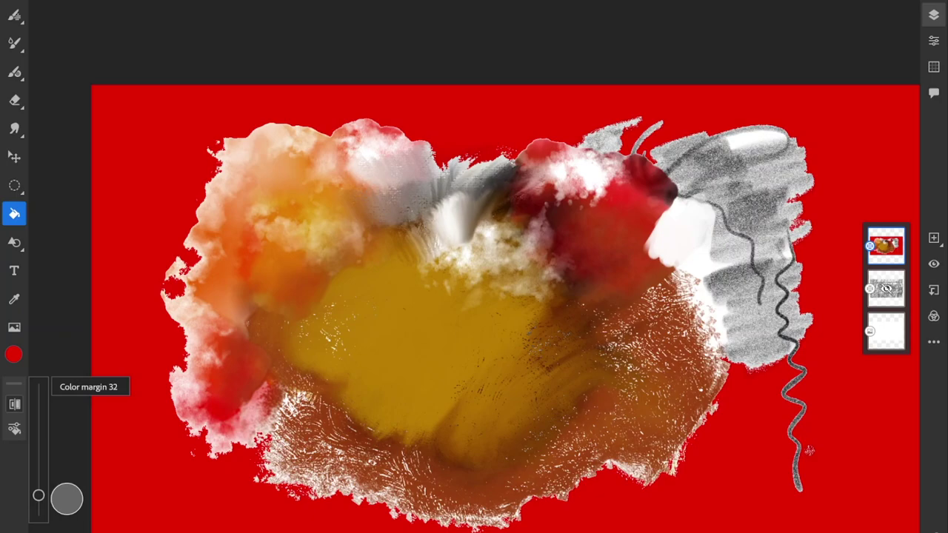
key("ctrl+z")
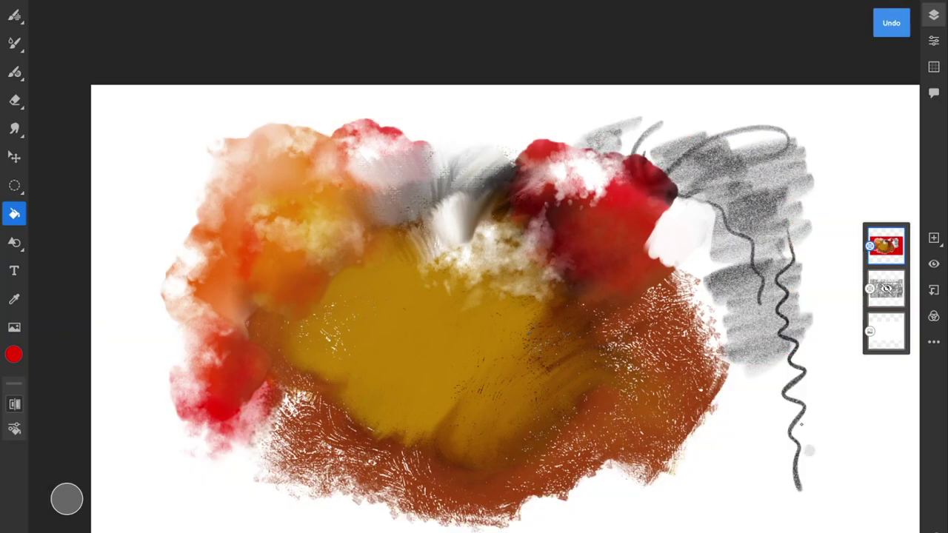
key("ctrl+shift+z")
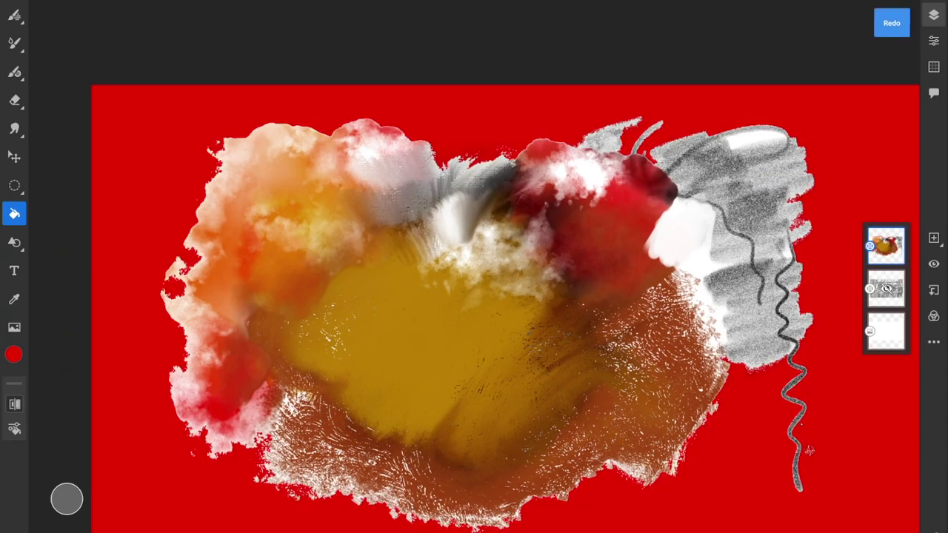
key("ctrl+z")
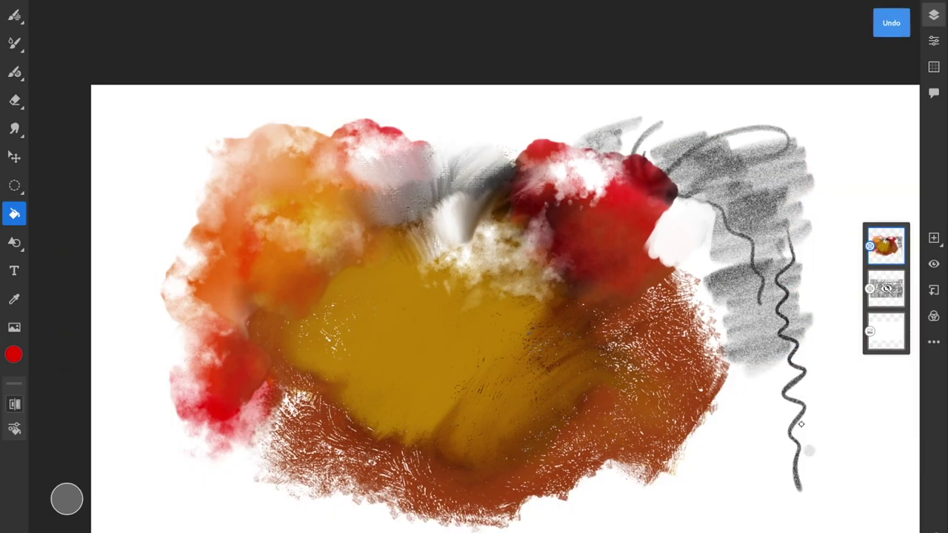
Step: Position the bearded man portrait shape from My Library at the canvas's lower left and fill it with red
left_click(14, 242)
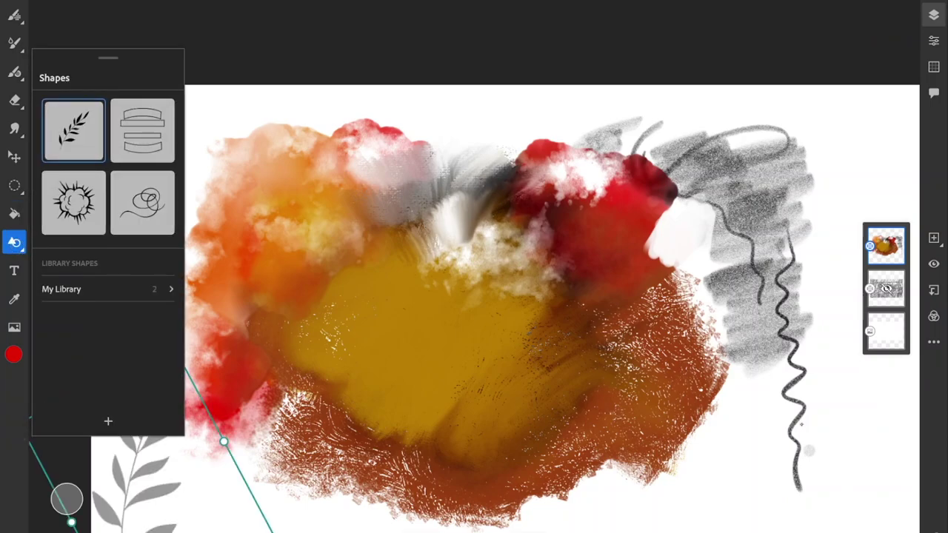
left_click(89, 289)
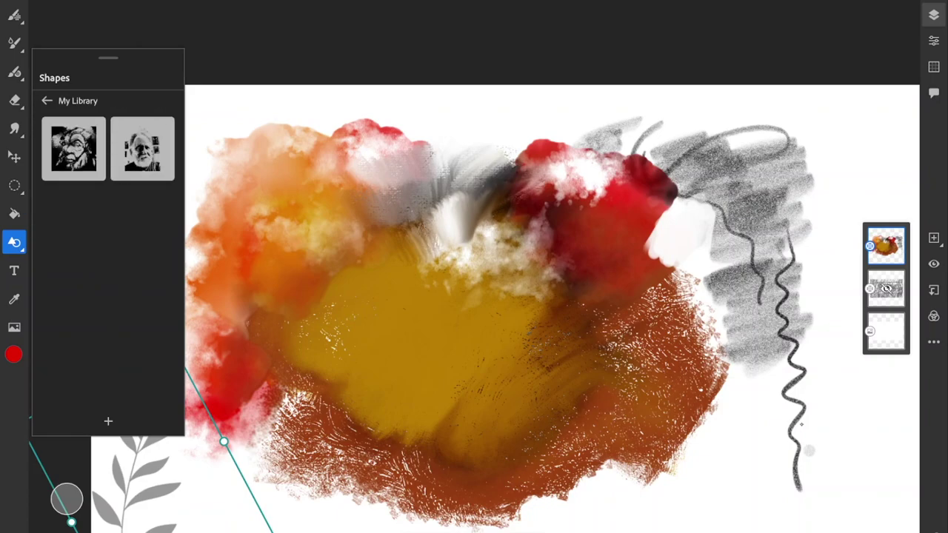
left_click(142, 149)
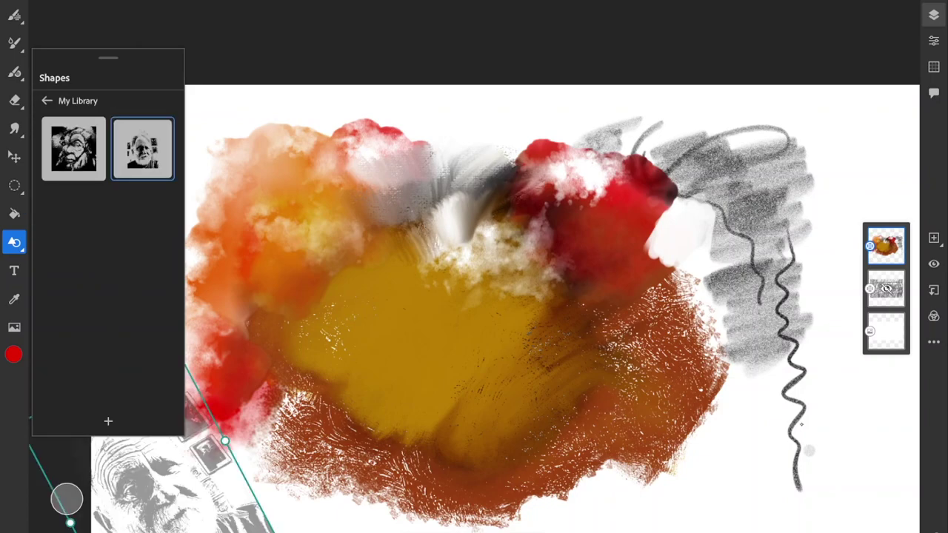
left_click_drag(148, 481, 139, 419)
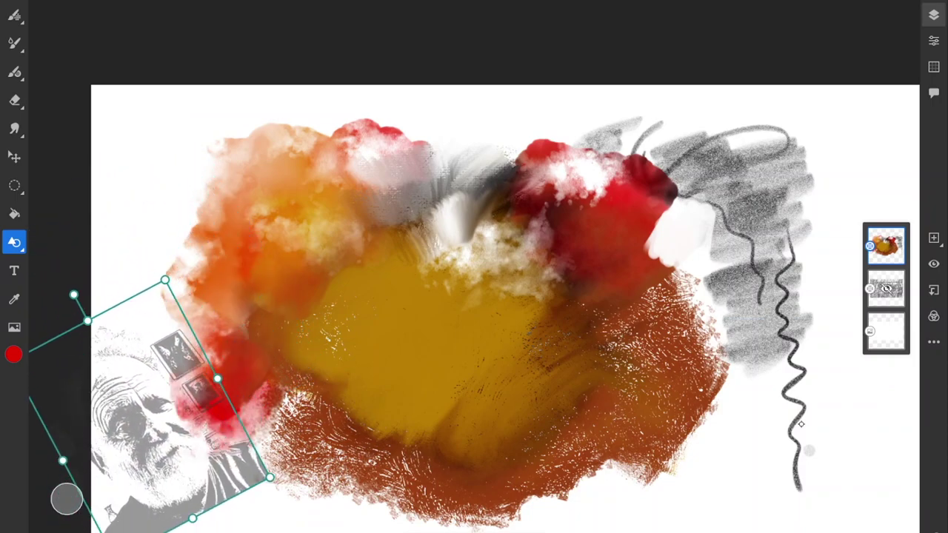
double_click(139, 419)
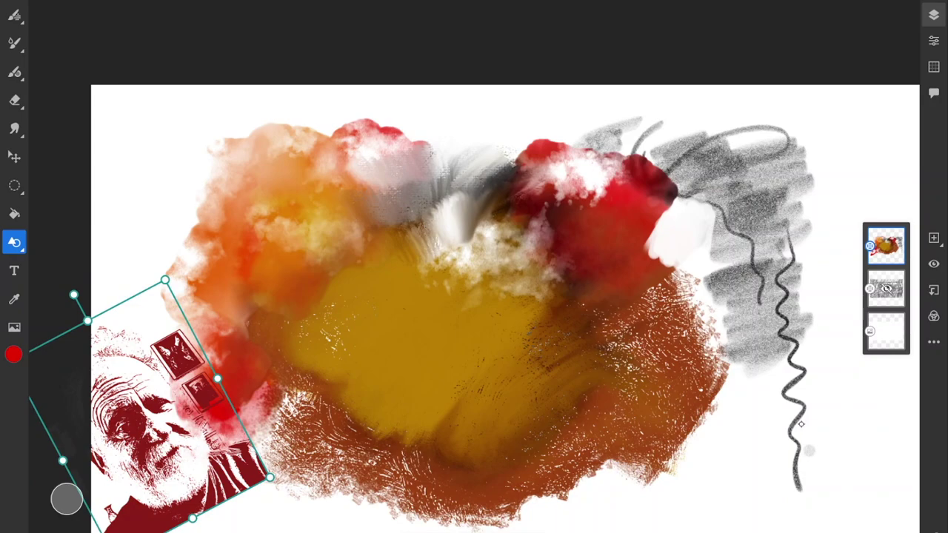
Step: Stamp the red portrait over the brown paint and the orange clouds, and undo all the portrait stamps
left_click_drag(148, 407, 674, 351)
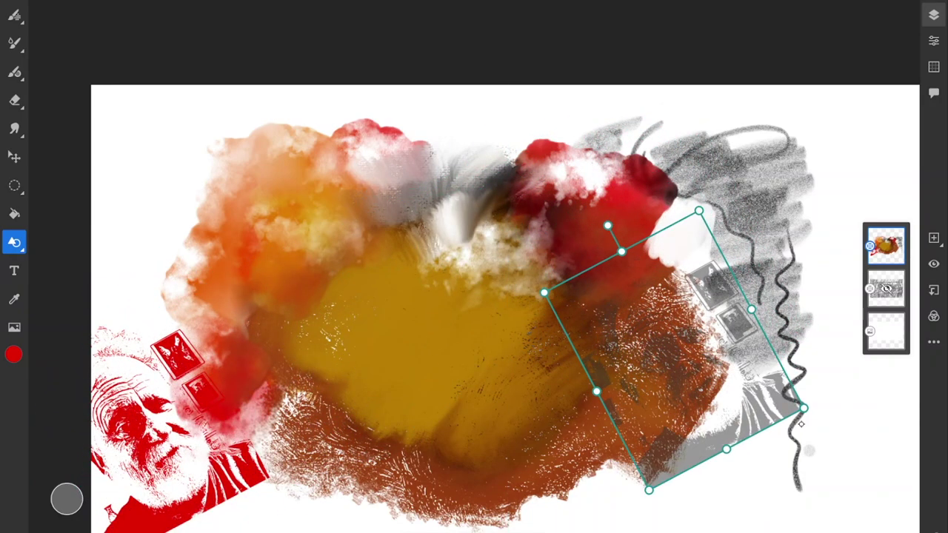
double_click(674, 351)
left_click_drag(673, 351, 244, 198)
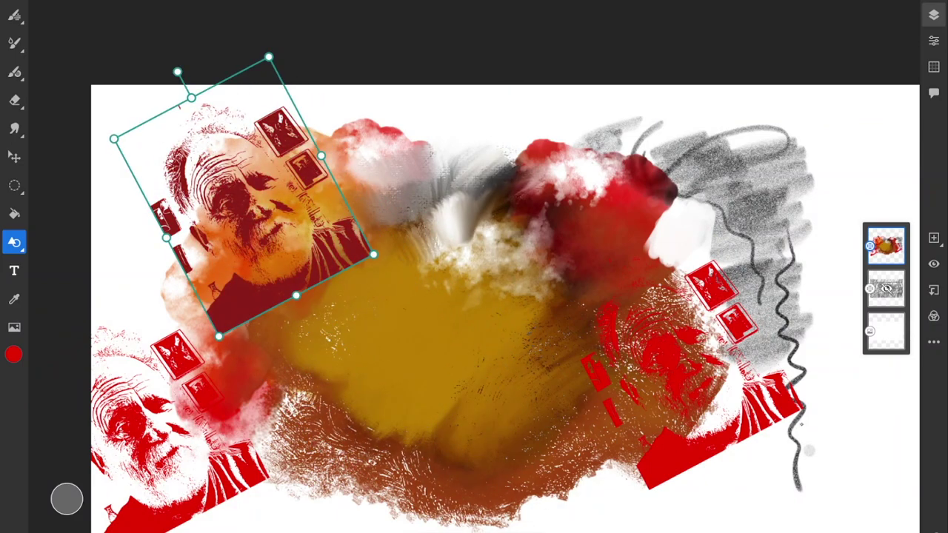
left_click(14, 270)
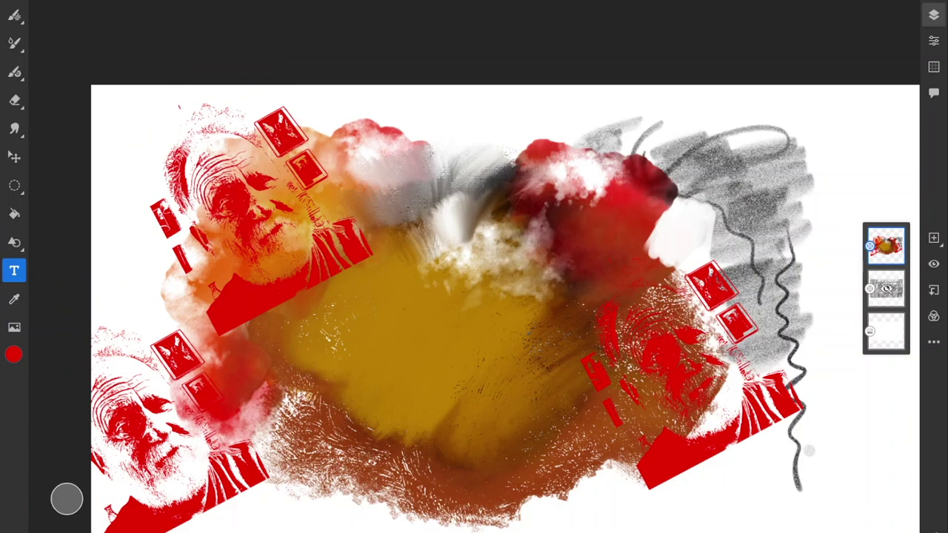
key("ctrl+z")
key("ctrl+z")
key("ctrl+z")
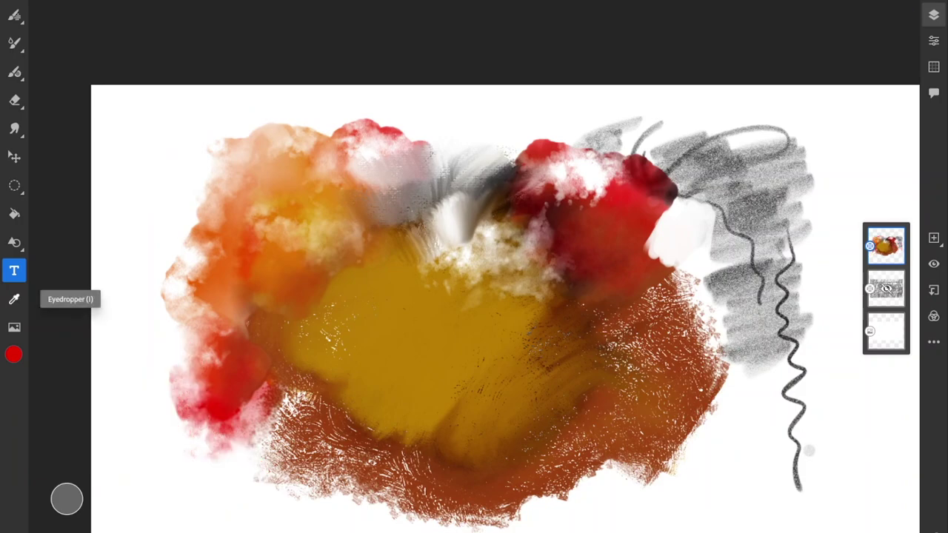
Step: Sample orange from the clouds with the Eyedropper and cut the portrait shape out of the orange paint
left_click(14, 299)
left_click(473, 275)
left_click_drag(473, 275, 228, 266)
key("ctrl+shift+z")
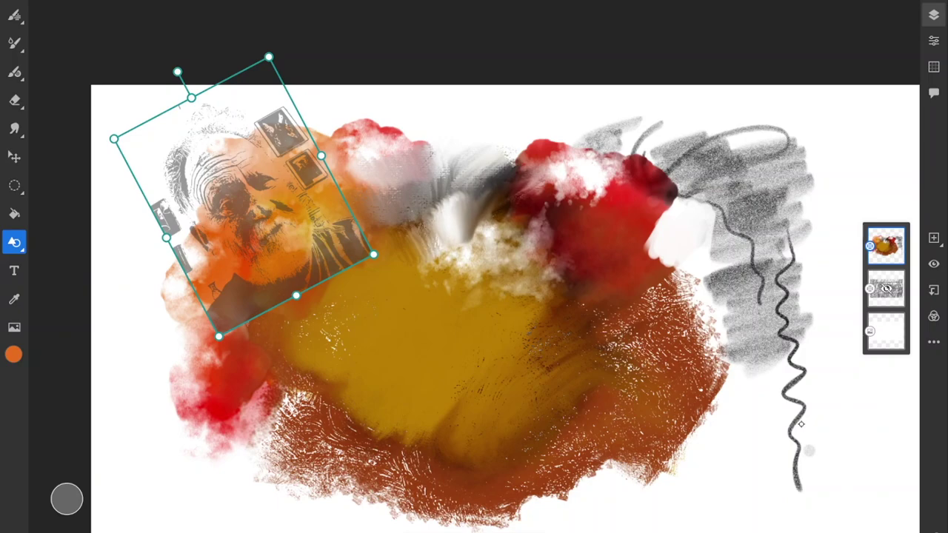
double_click(245, 197)
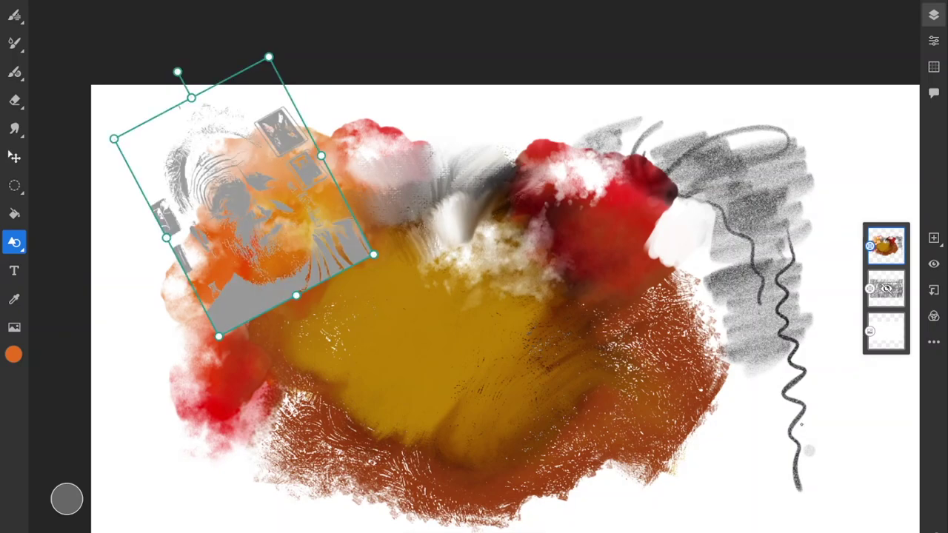
Step: Cancel the layer transform and undo the portrait cut-out together with the preceding edits to the painting
left_click(14, 157)
key("ctrl+z")
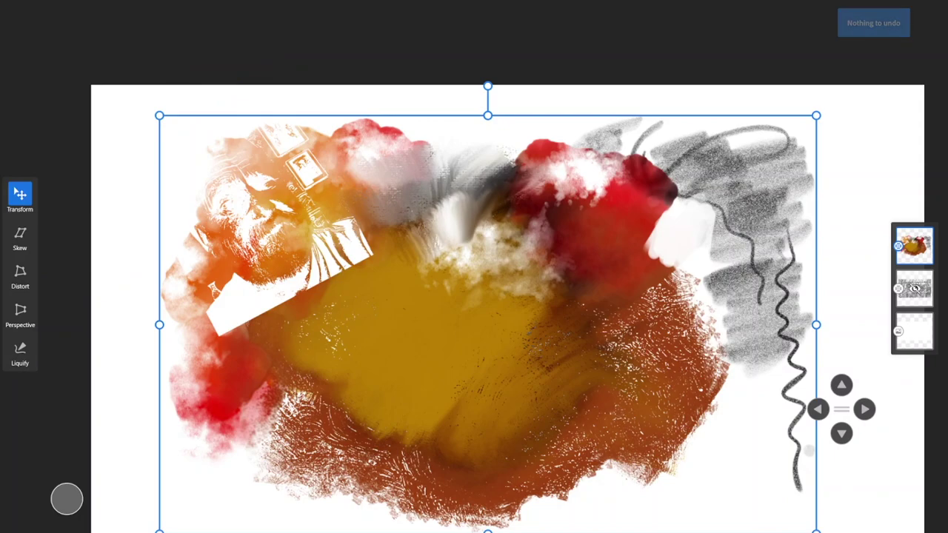
key("Escape")
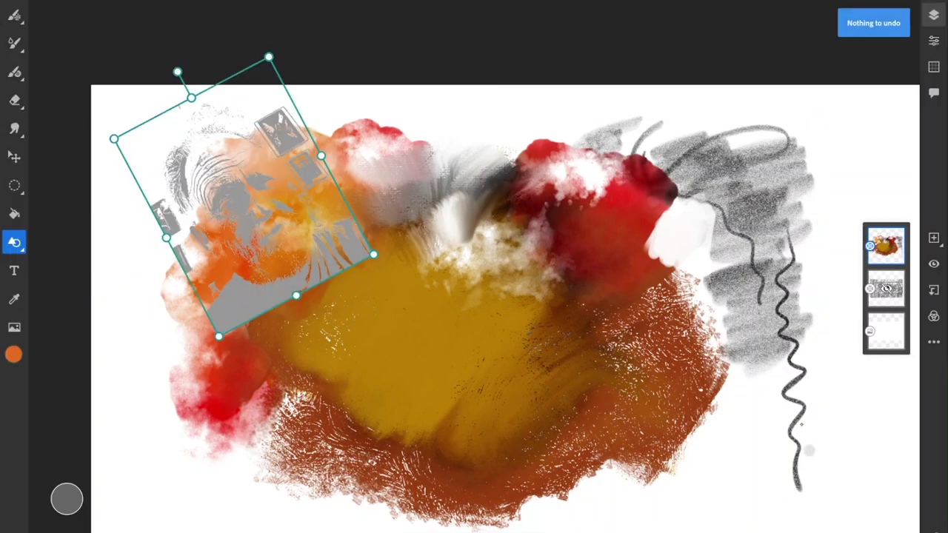
key("ctrl+z")
key("ctrl+z")
key("ctrl+z")
key("ctrl+z")
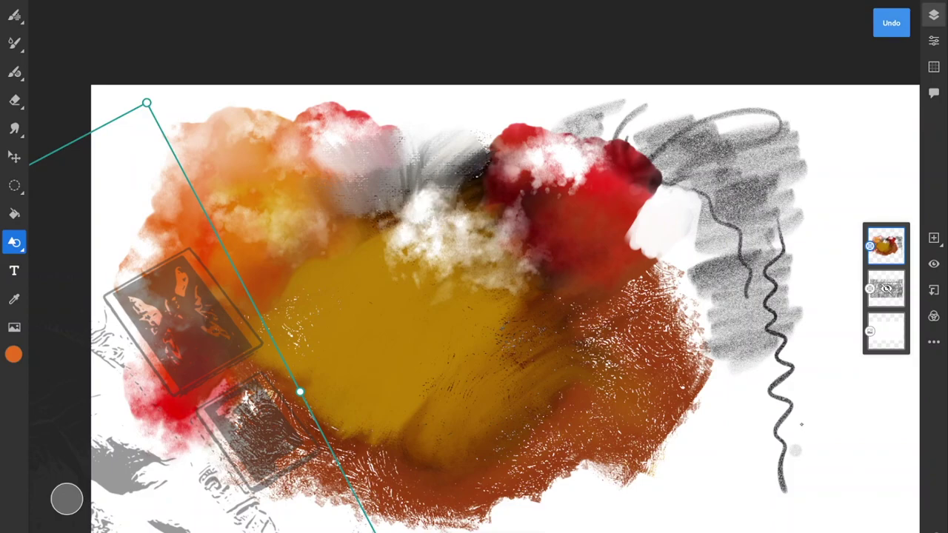
Step: Sample the golden brown from the painting's center with the Eyedropper
left_click(14, 271)
left_click(15, 299)
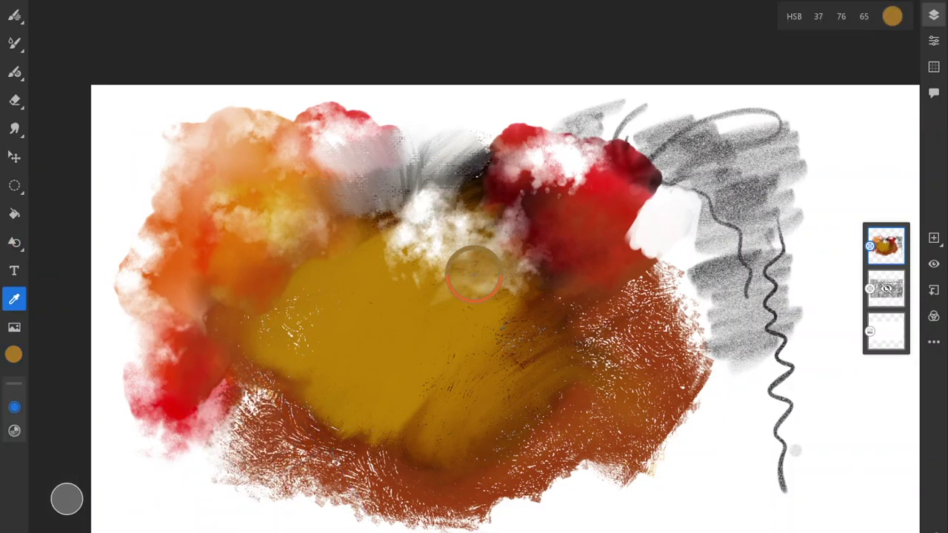
scroll(474, 274, "down", 2)
scroll(474, 274, "up", 3)
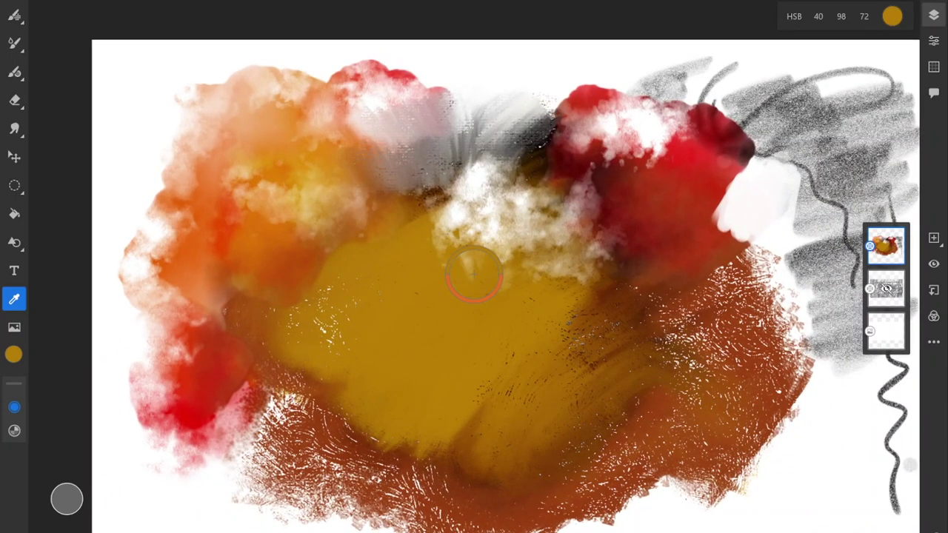
Step: Draw a zigzag stroke in black with the size 23 pixel brush across the orange clouds and undo it
key("b")
left_click(14, 16)
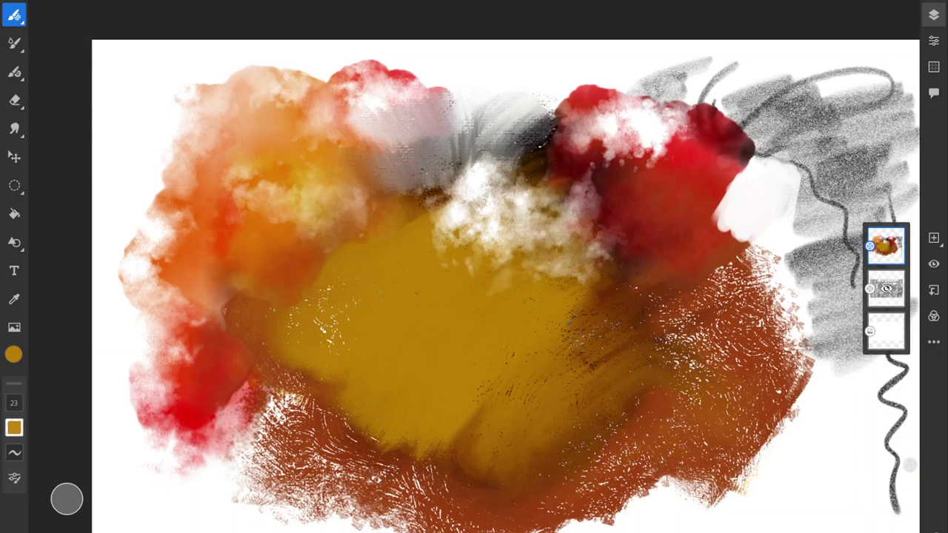
left_click(13, 354)
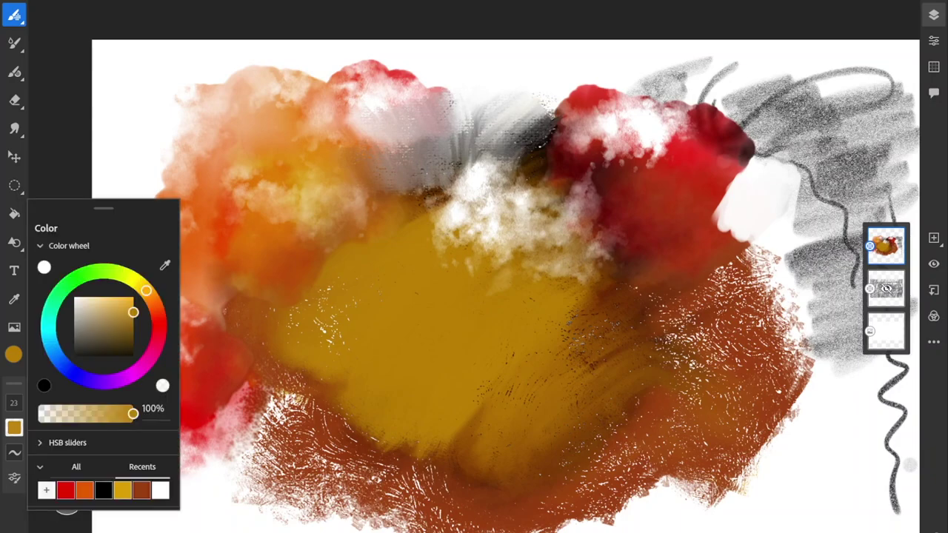
left_click(74, 354)
left_click(13, 354)
mouse_move(146, 153)
left_mouse_down()
mouse_move(148, 211)
mouse_move(281, 348)
left_mouse_up()
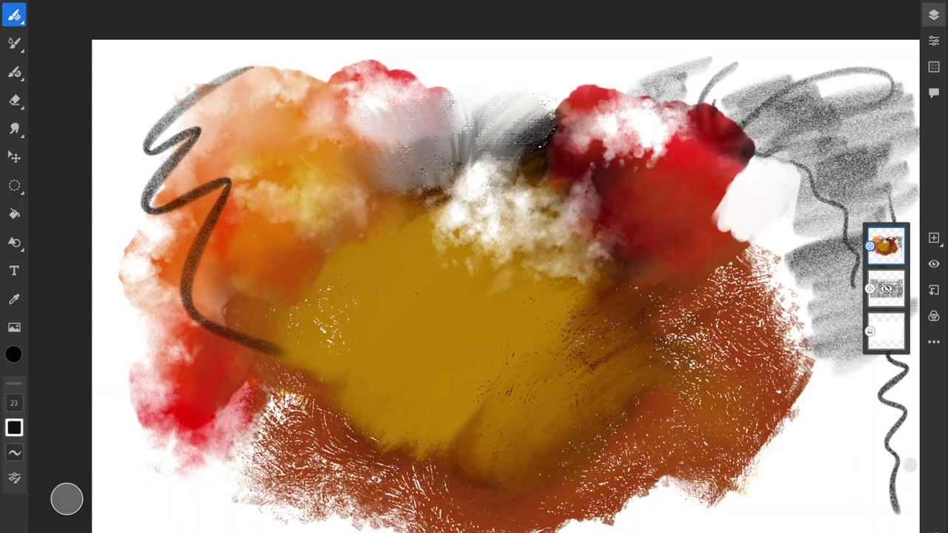
key("ctrl+z")
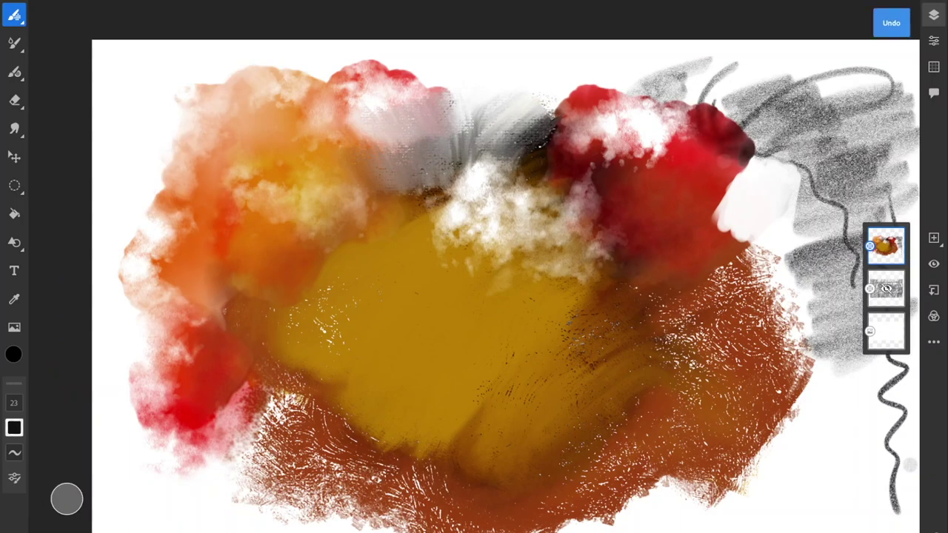
Step: Sample the painting's golden brown again, test it with a zigzag stroke beside the orange clouds, and undo the stroke
left_click(13, 298)
left_click(473, 276)
mouse_move(474, 275)
left_mouse_down()
mouse_move(394, 259)
mouse_move(402, 259)
left_mouse_up()
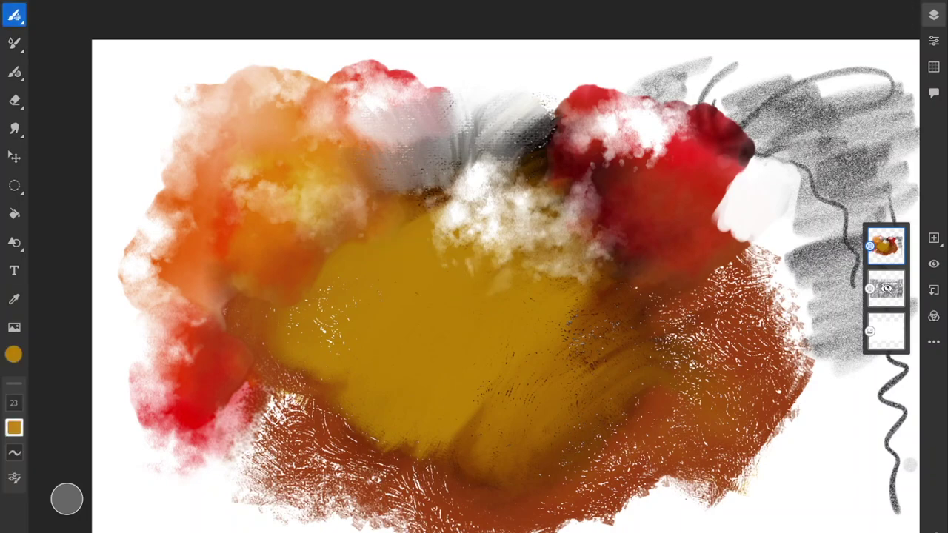
mouse_move(204, 74)
left_mouse_down()
mouse_move(160, 109)
mouse_move(129, 207)
mouse_move(167, 252)
left_mouse_up()
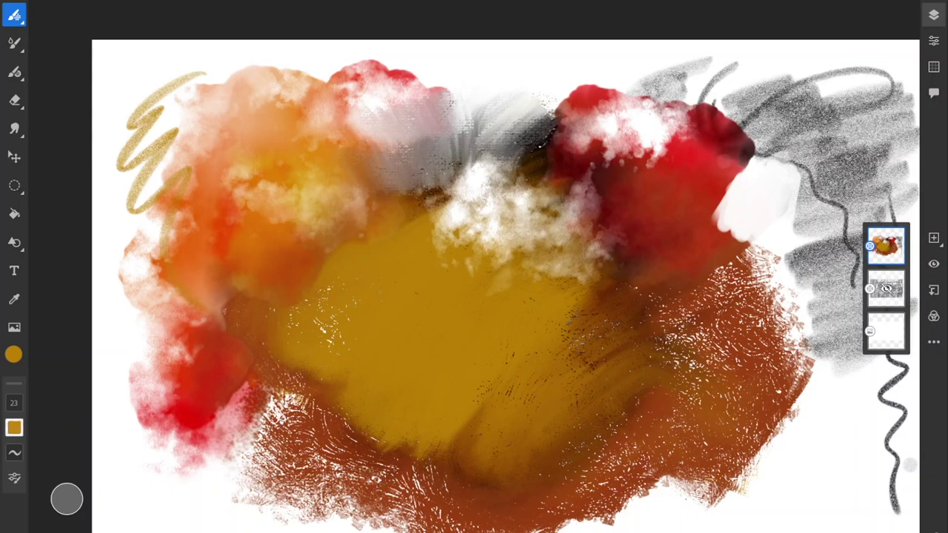
key("ctrl+z")
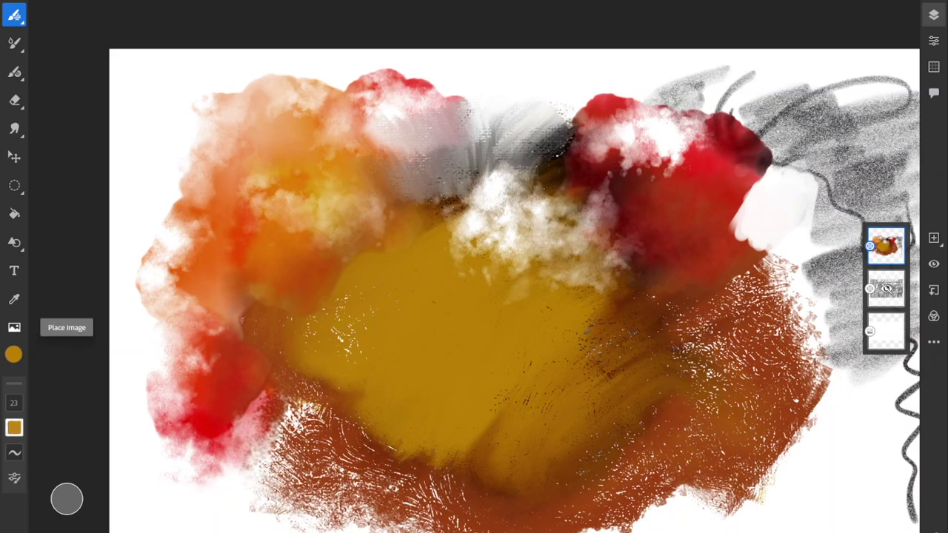
Step: Place the image file "Freddy explorer" from the Desktop folder onto the canvas
left_click(14, 327)
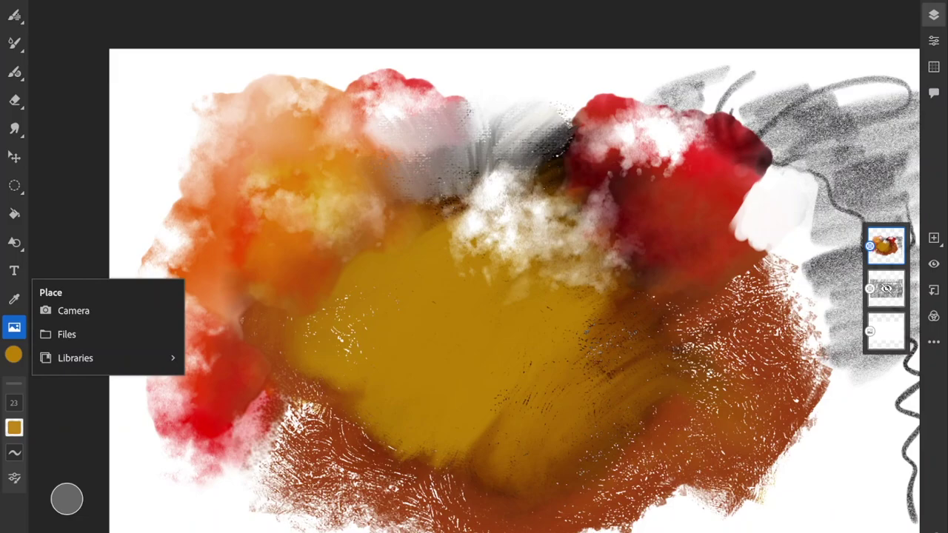
left_click(67, 334)
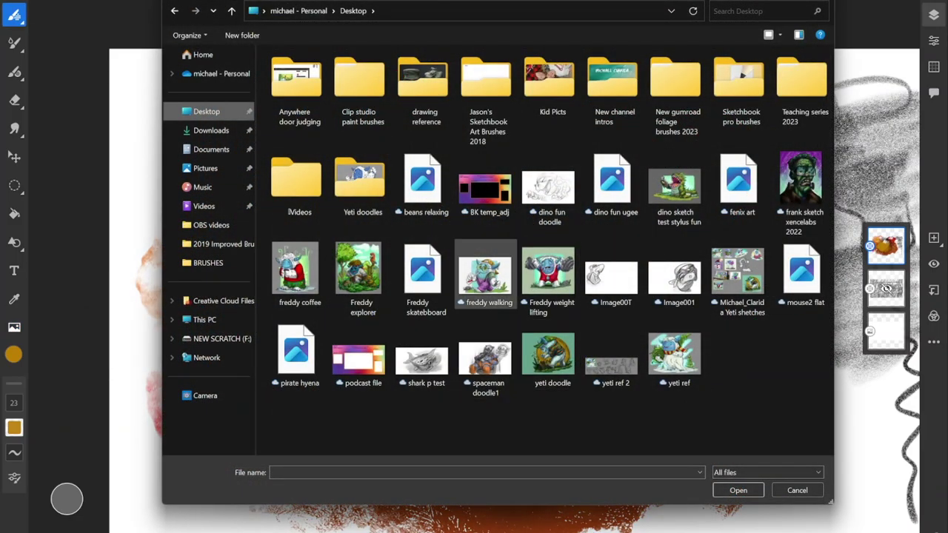
double_click(488, 277)
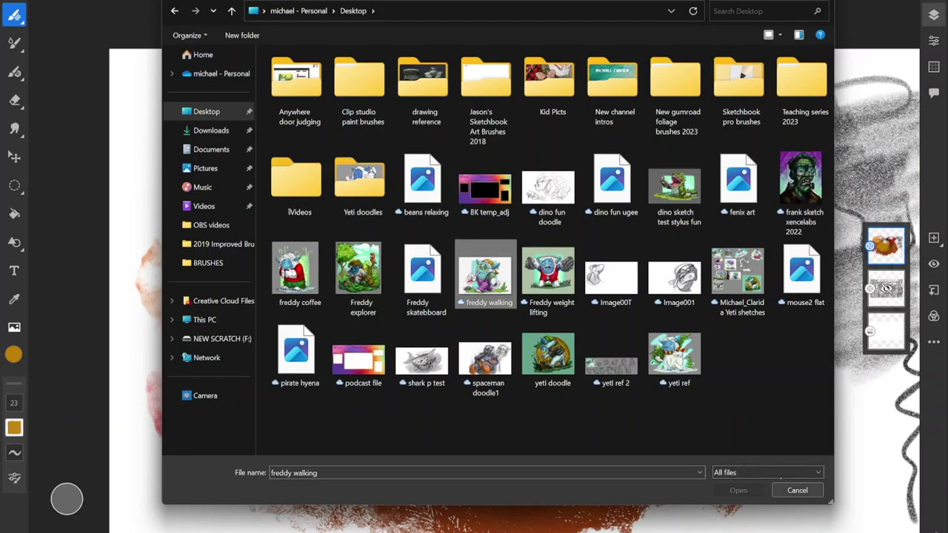
left_click(361, 278)
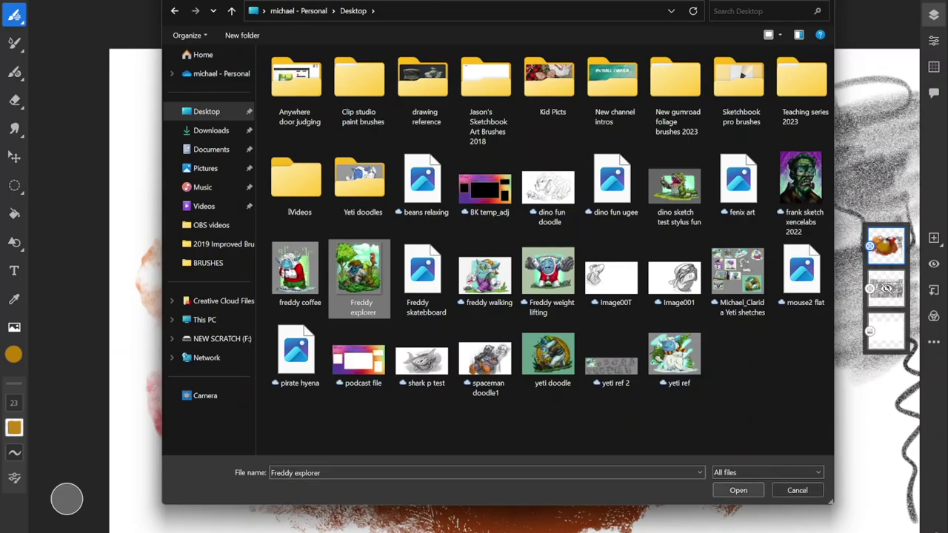
left_click(738, 491)
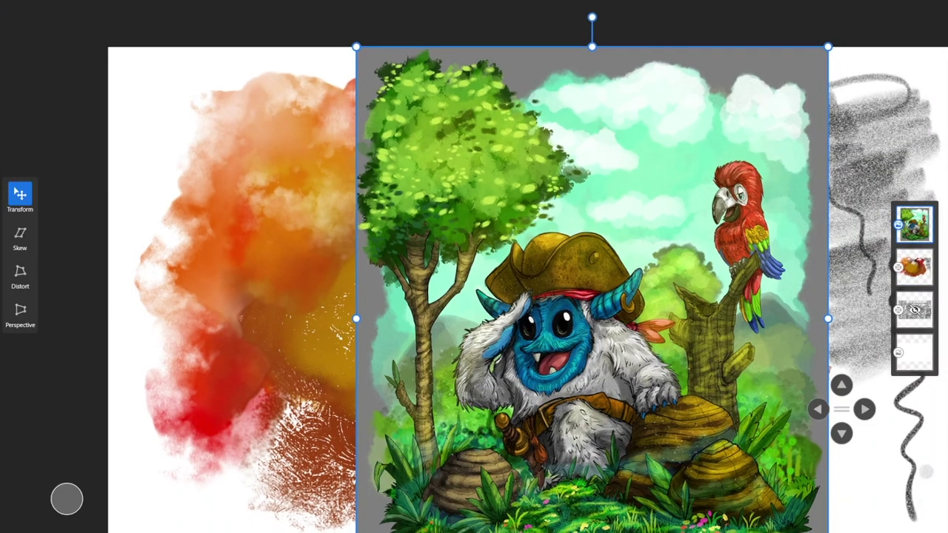
Step: Scale the placed image down, move it over the middle of the painting, and commit the transform
scroll(469, 288, "down", 3)
scroll(693, 279, "up", 3)
left_click_drag(700, 45, 490, 288)
left_click_drag(353, 422, 607, 289)
mouse_move(607, 124)
left_mouse_down()
mouse_move(719, 462)
mouse_move(580, 120)
mouse_move(606, 125)
left_mouse_up()
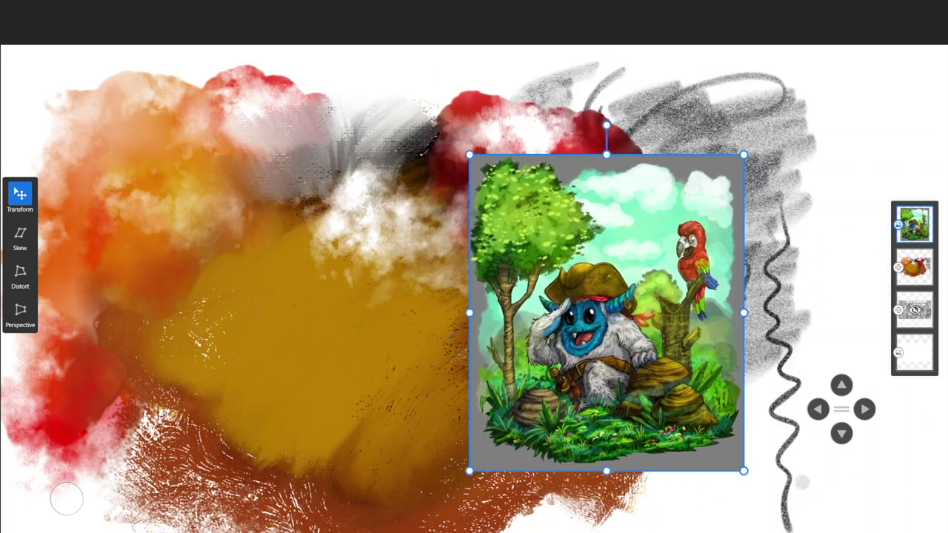
scroll(607, 312, "left", 3)
left_click_drag(734, 315, 516, 312)
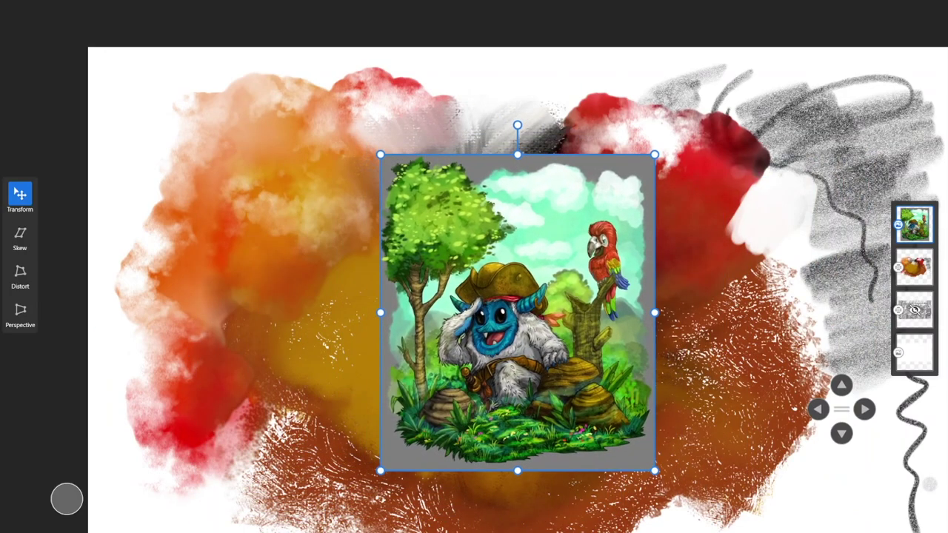
key("Return")
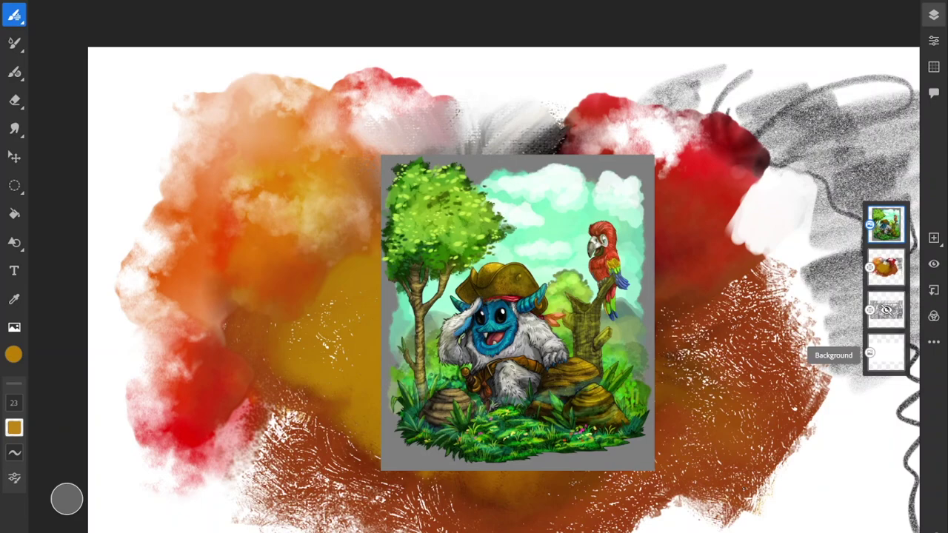
Step: Lower the image layer's opacity to 46 and select the painting's pixel layer beneath it
left_click(934, 41)
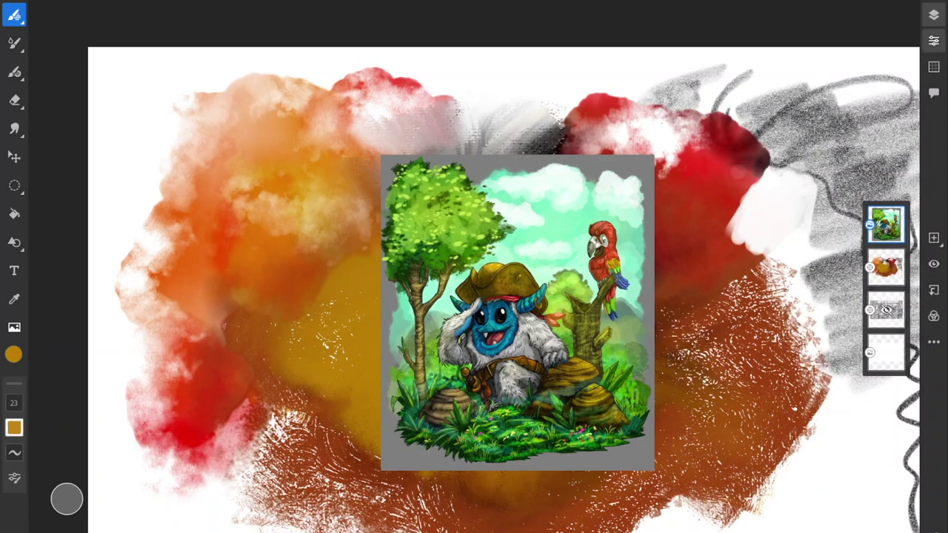
left_click_drag(907, 147, 841, 147)
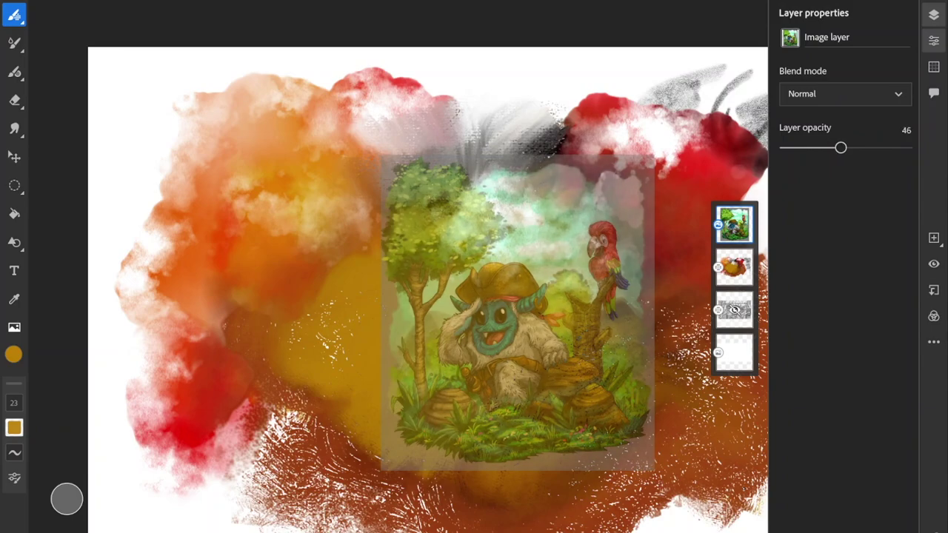
left_click(734, 267)
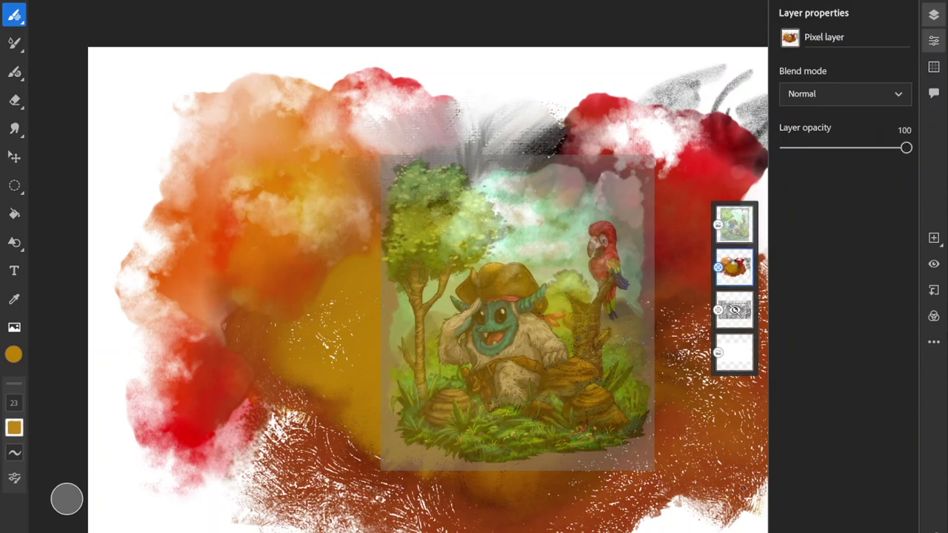
left_click(933, 41)
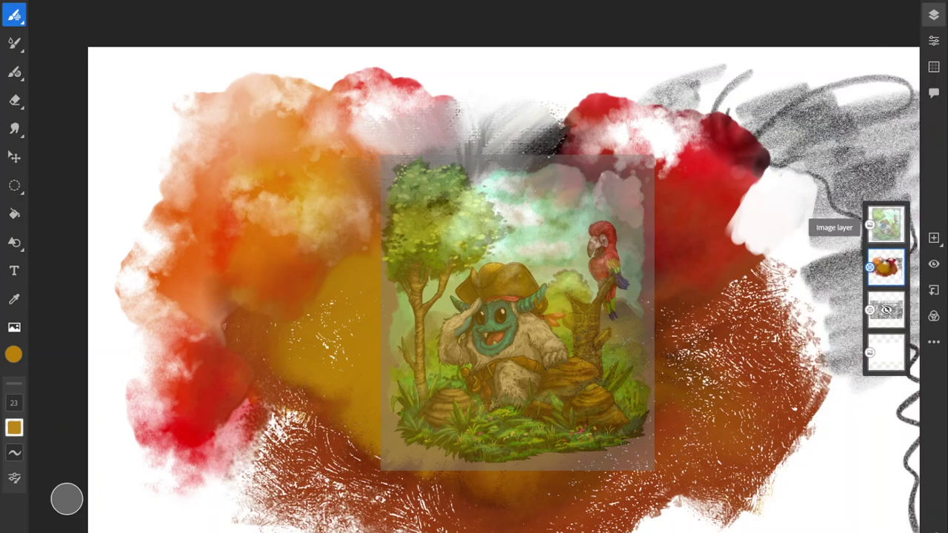
Step: Delete the placed image layer
left_click(874, 225)
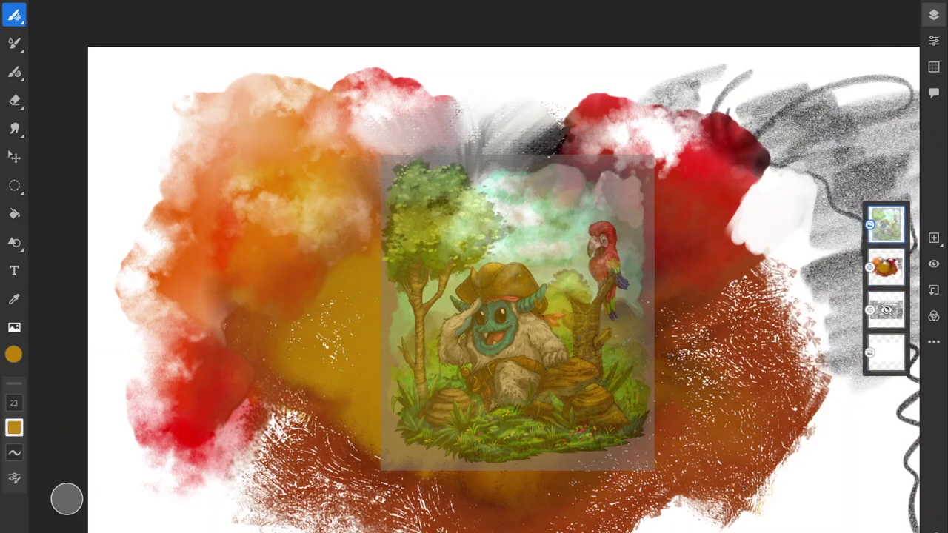
left_click(885, 224)
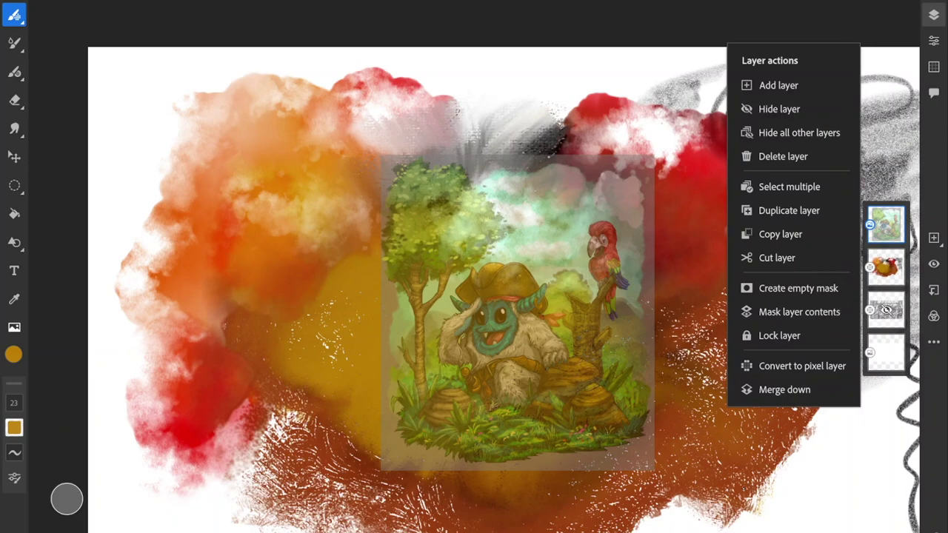
left_click(783, 156)
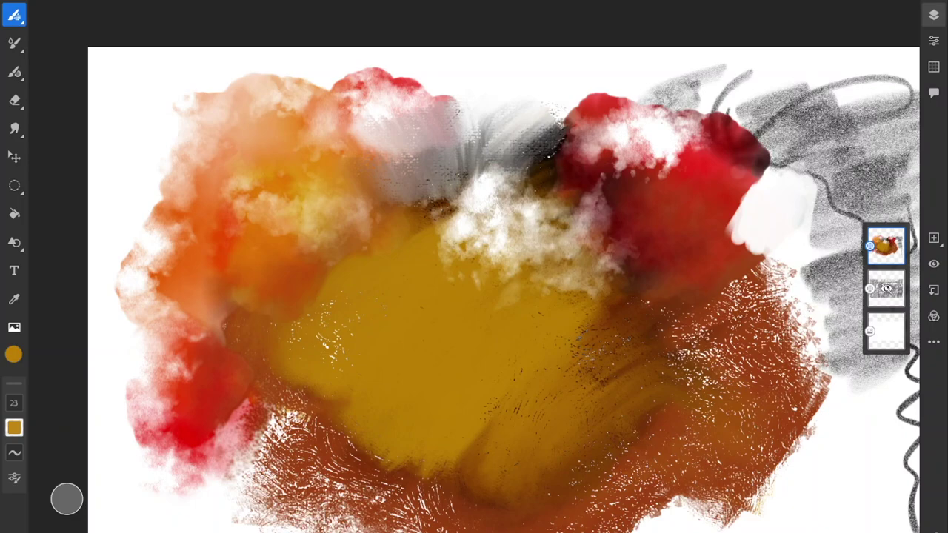
Step: Set the brush size to 80 and paint golden brown strokes over the grey smudge and white cloud
left_click(14, 402)
mouse_move(39, 411)
left_mouse_down()
mouse_move(39, 438)
mouse_move(39, 389)
left_mouse_up()
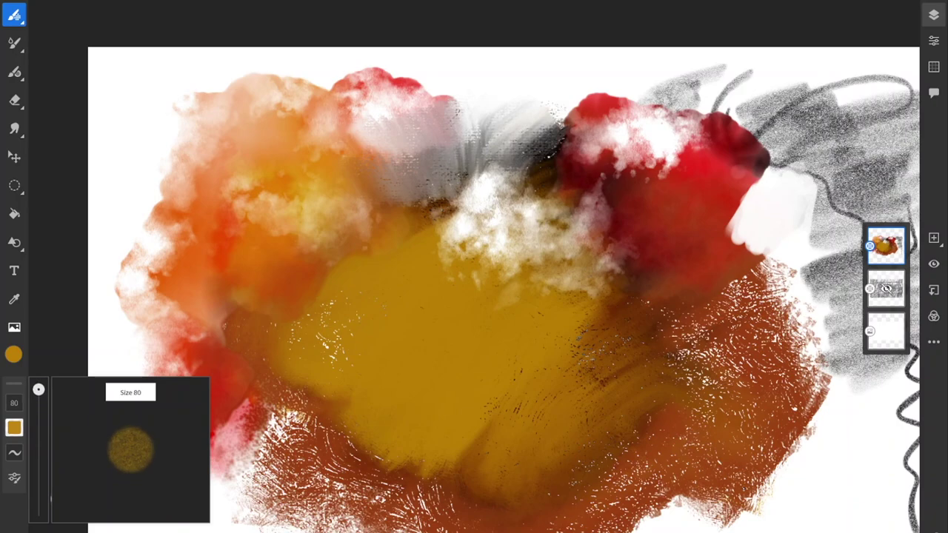
mouse_move(428, 157)
left_mouse_down()
mouse_move(403, 211)
mouse_move(472, 242)
left_mouse_up()
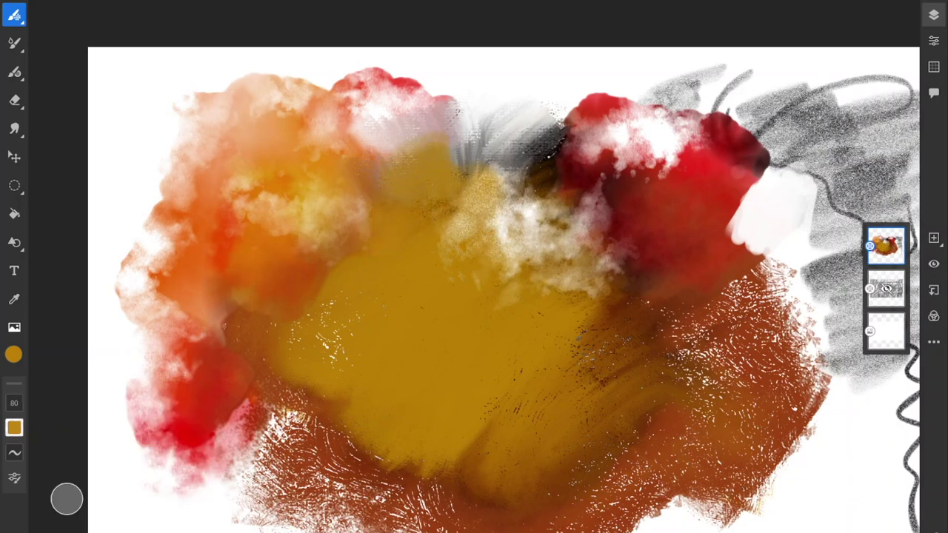
Step: Set the brush size to 2 and scribble thin golden strokes beside the orange clouds
left_click(14, 403)
mouse_move(39, 387)
left_mouse_down()
mouse_move(38, 510)
mouse_move(38, 492)
left_mouse_up()
mouse_move(180, 124)
left_mouse_down()
mouse_move(146, 205)
mouse_move(142, 263)
left_mouse_up()
Step: Set the brush size to 12 and draw golden strokes across the dark area between the clouds
left_click(14, 402)
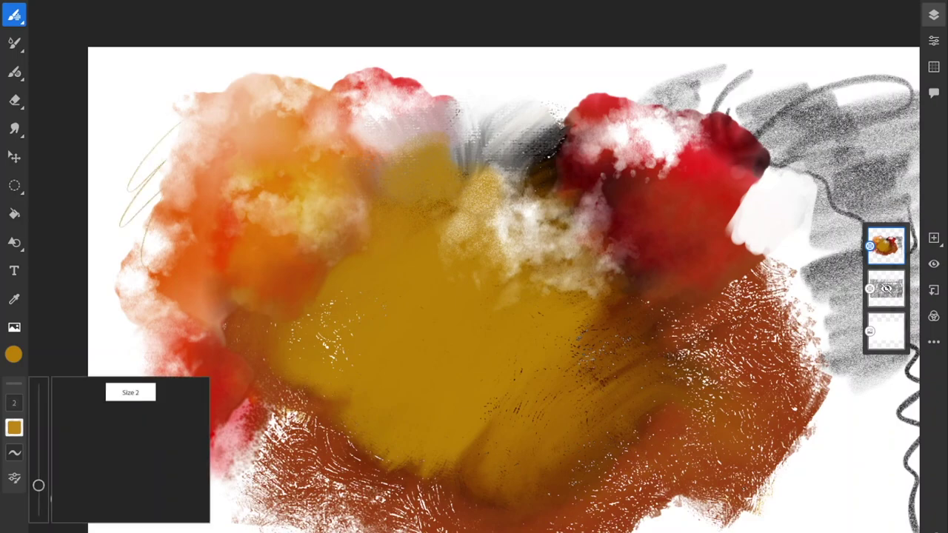
left_click_drag(39, 484, 38, 428)
mouse_move(597, 94)
left_mouse_down()
mouse_move(579, 101)
mouse_move(503, 238)
left_mouse_up()
Step: Change the brush color to black, test it with a looping stroke between the clouds, and undo the stroke
left_click(14, 354)
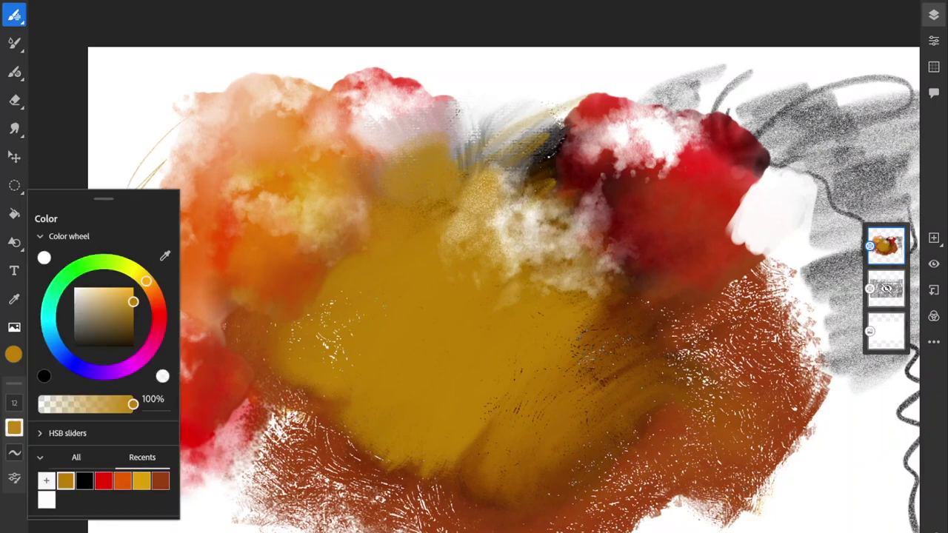
left_click_drag(134, 301, 134, 346)
mouse_move(619, 78)
left_mouse_down()
mouse_move(491, 135)
mouse_move(500, 246)
left_mouse_up()
left_click(14, 452)
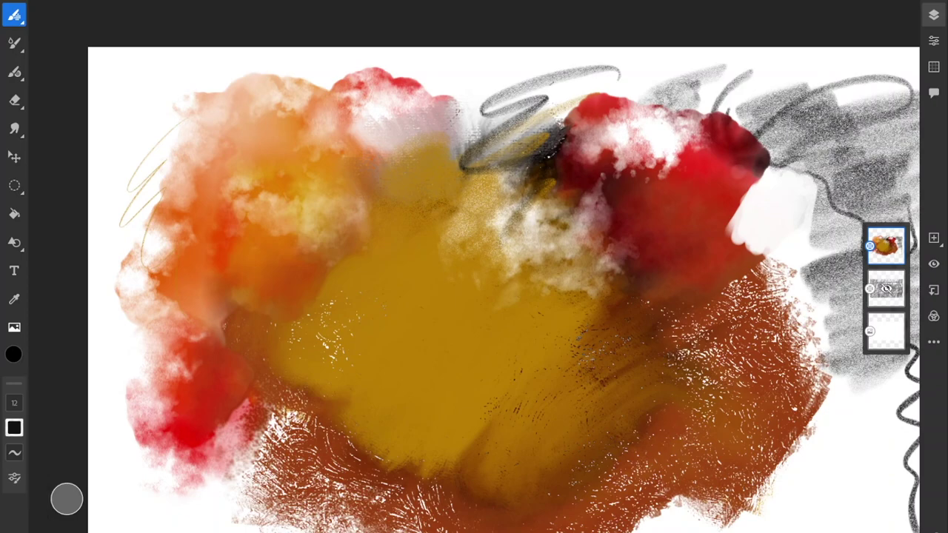
key("ctrl+z")
key("ctrl+z")
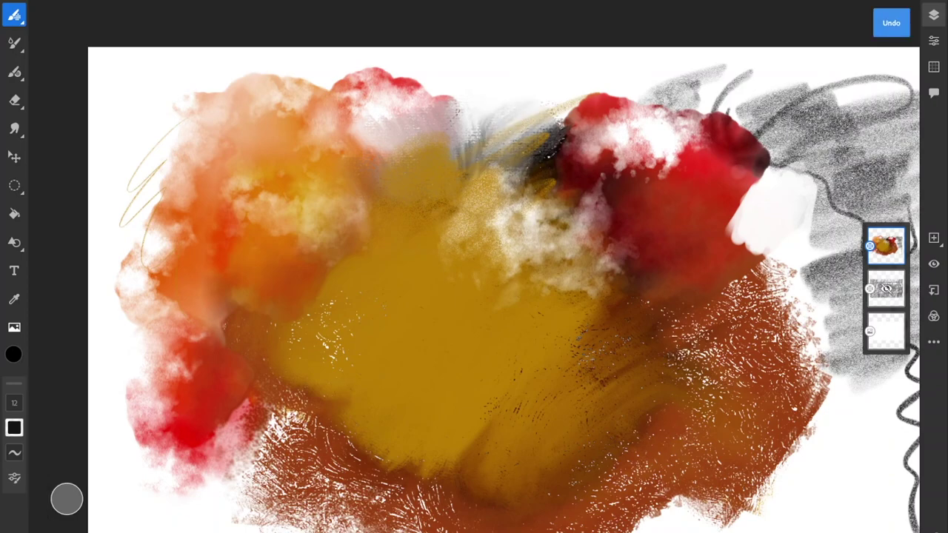
Step: Draw a black zigzag over the white patch and two wavy lines on the blank canvas beyond the grey shading
scroll(474, 266, "right", 5)
mouse_move(536, 61)
left_mouse_down()
mouse_move(521, 123)
mouse_move(567, 285)
left_mouse_up()
scroll(474, 266, "right", 4)
left_click_drag(550, 62, 611, 459)
mouse_move(642, 74)
left_mouse_down()
mouse_move(622, 272)
mouse_move(681, 478)
left_mouse_up()
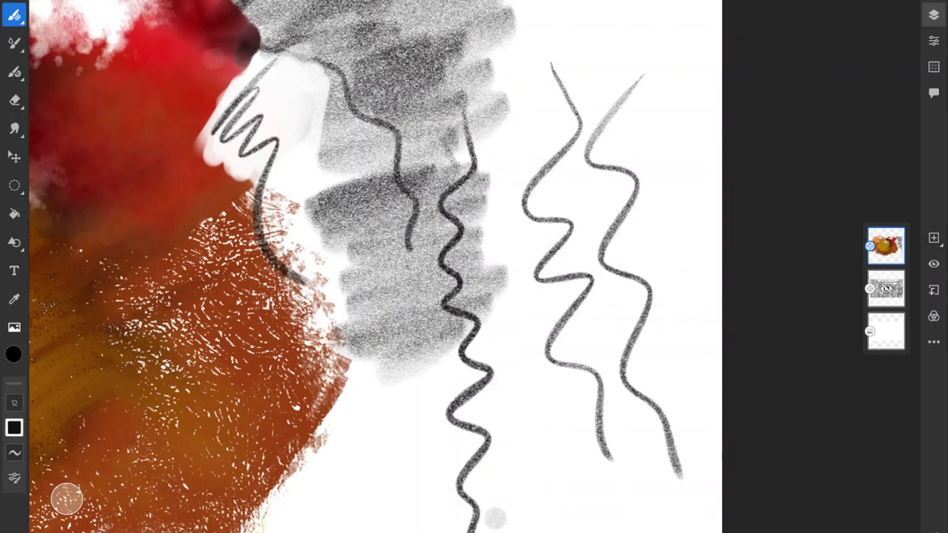
Step: Browse the Sketching category of the pixel brushes and undo the last canvas change
scroll(494, 517, "down", 5)
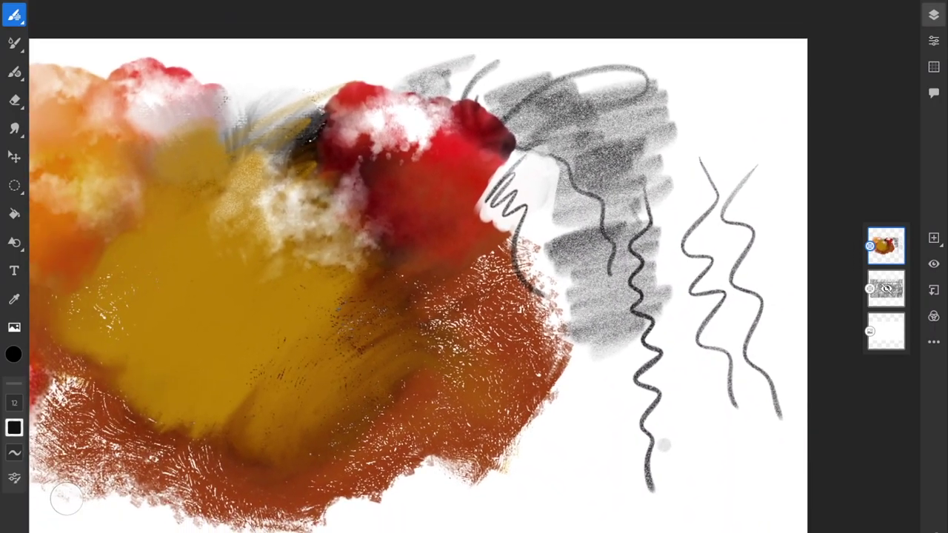
scroll(474, 267, "left", 4)
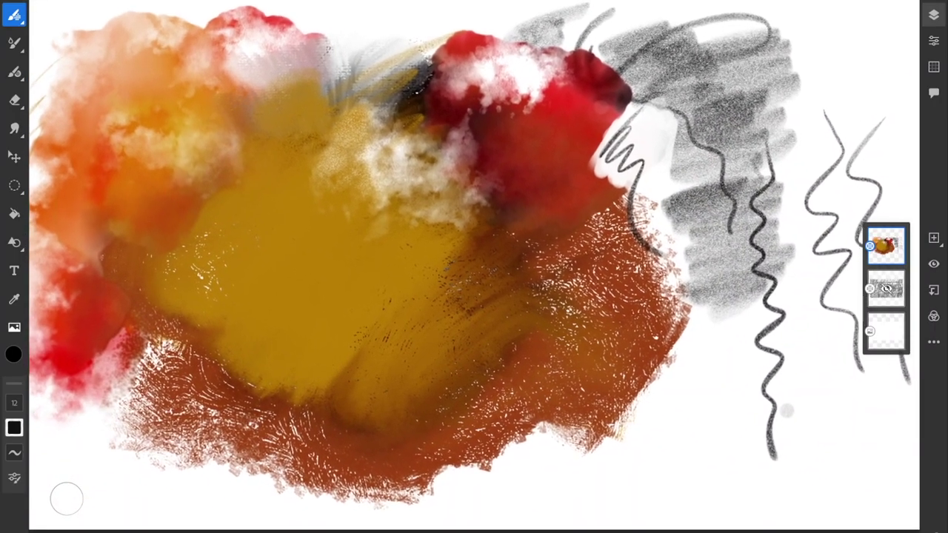
scroll(474, 266, "up", 1)
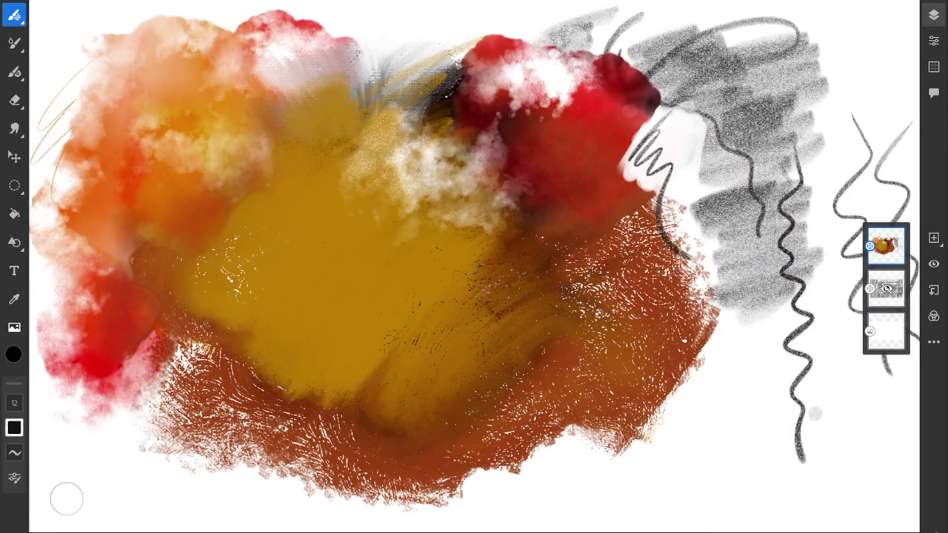
scroll(474, 267, "up", 3)
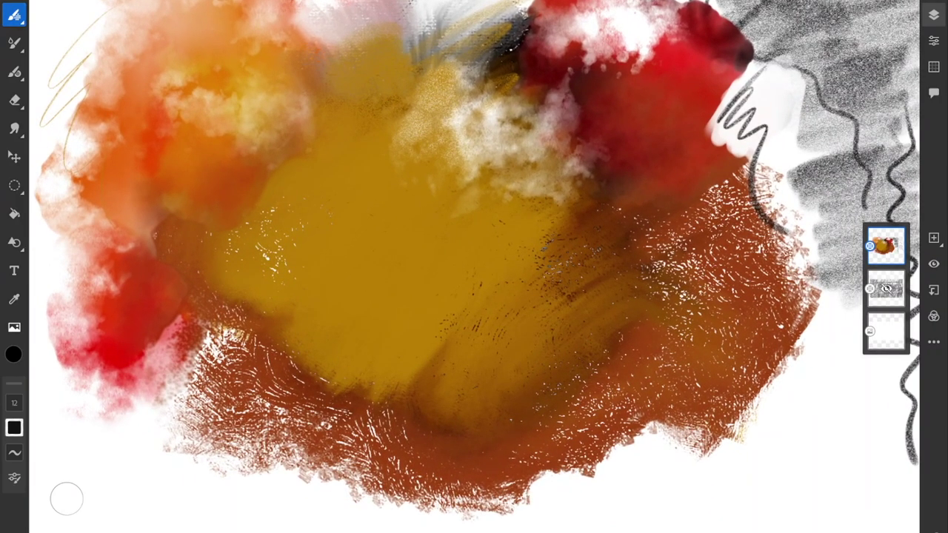
left_click(14, 15)
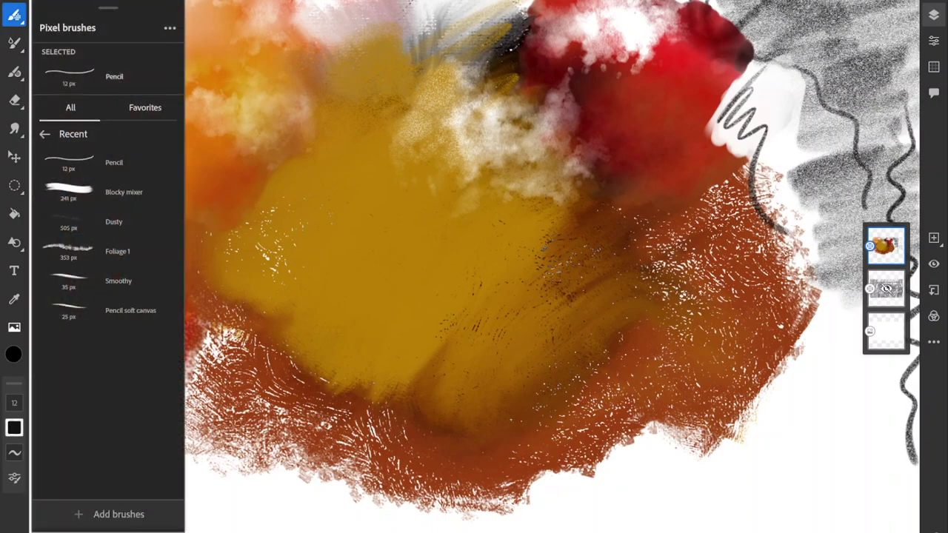
left_click(45, 134)
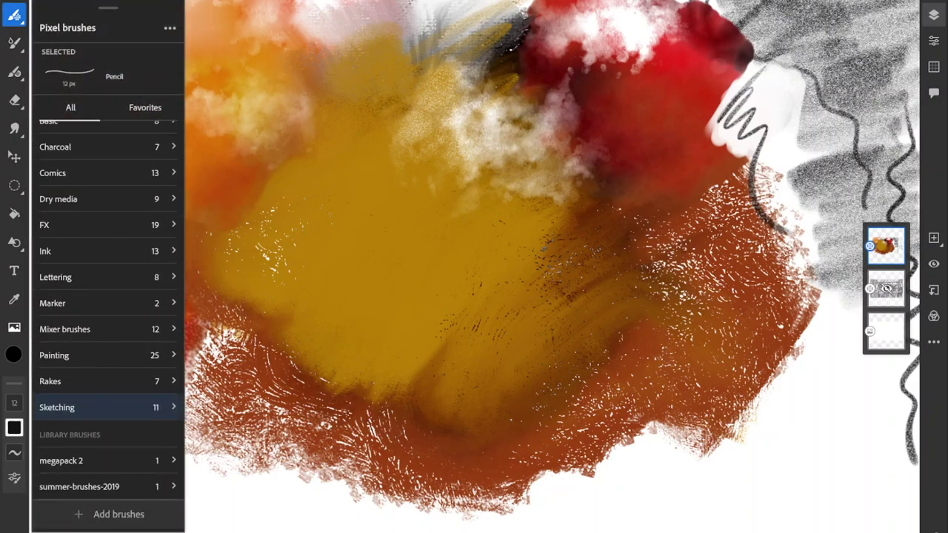
left_click(89, 408)
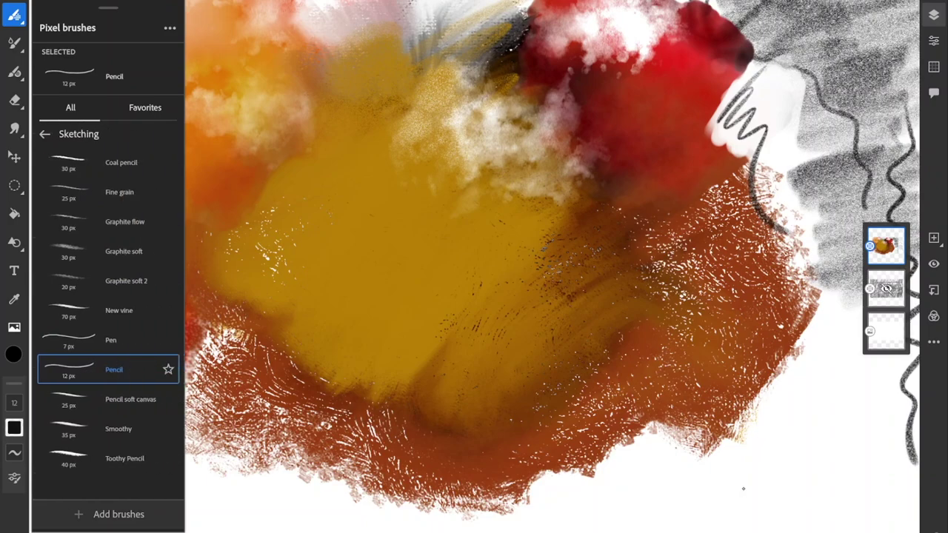
key("ctrl+z")
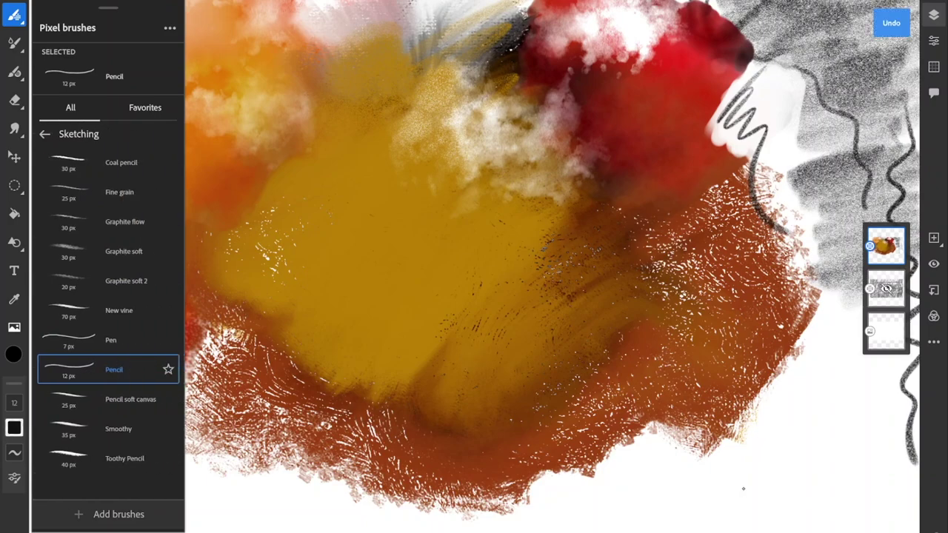
scroll(552, 296, "up", 1)
left_click(14, 15)
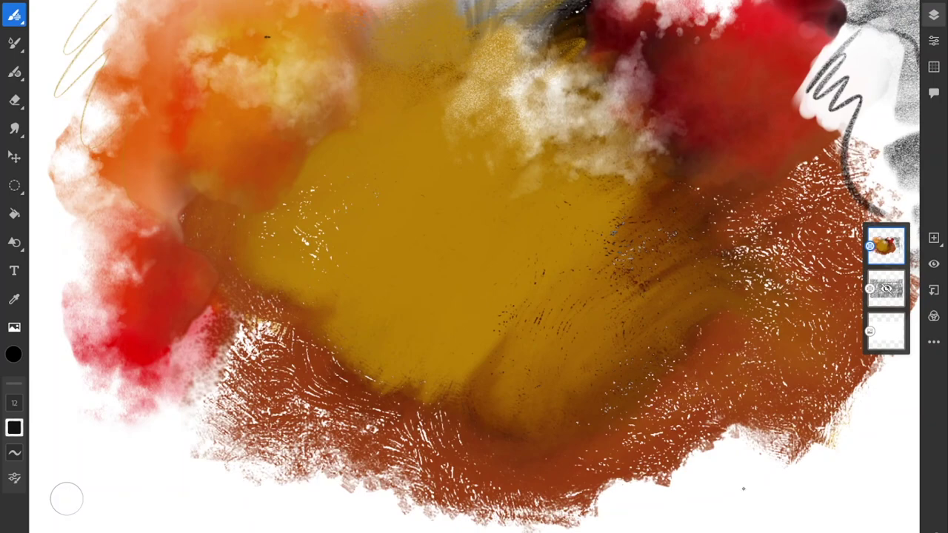
Step: Open the Pencil's brush settings, float them over the canvas, and review the blend modes, choosing Normal
left_click(14, 478)
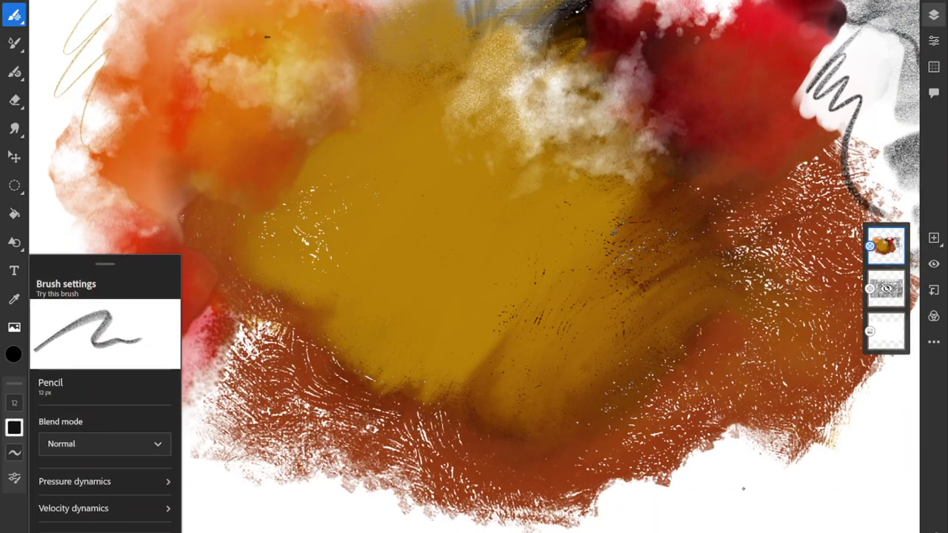
mouse_move(105, 263)
left_mouse_down()
mouse_move(295, 162)
mouse_move(328, 87)
left_mouse_up()
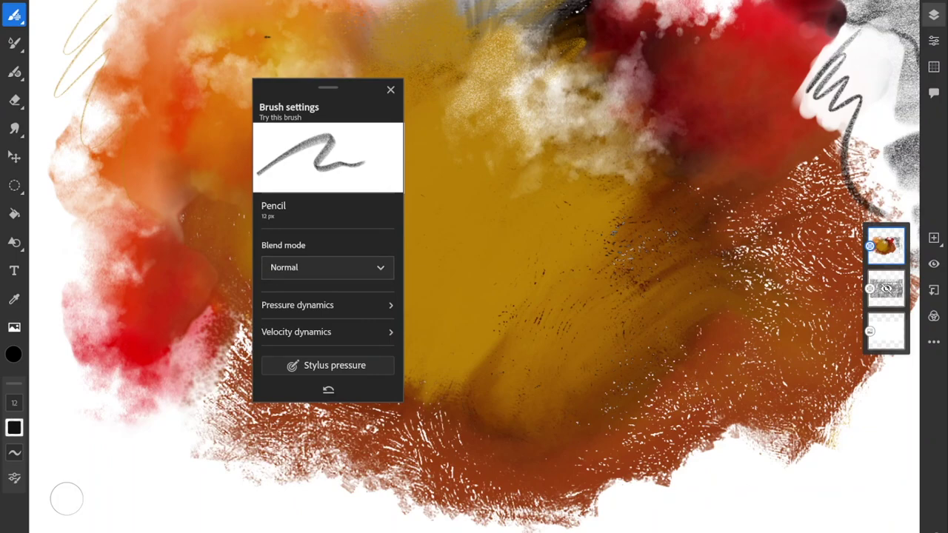
left_click(328, 267)
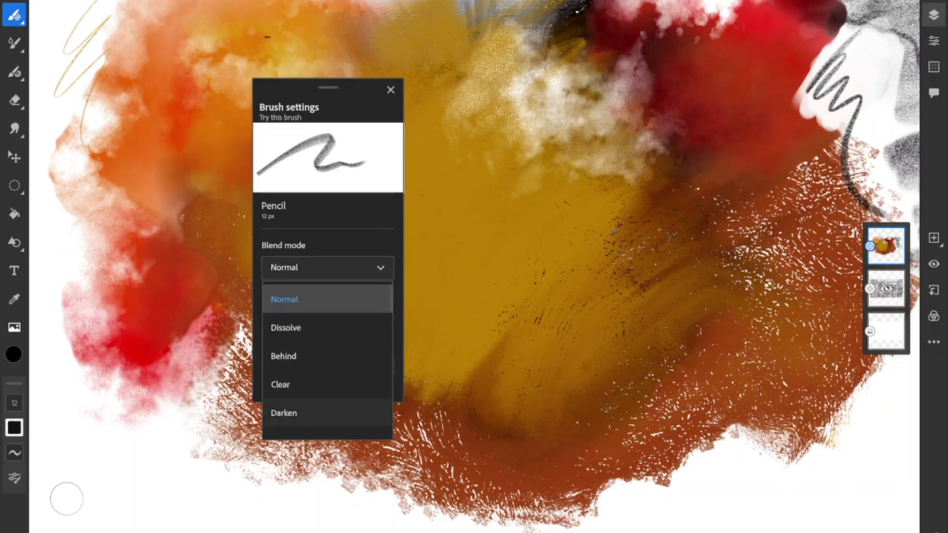
left_click(327, 299)
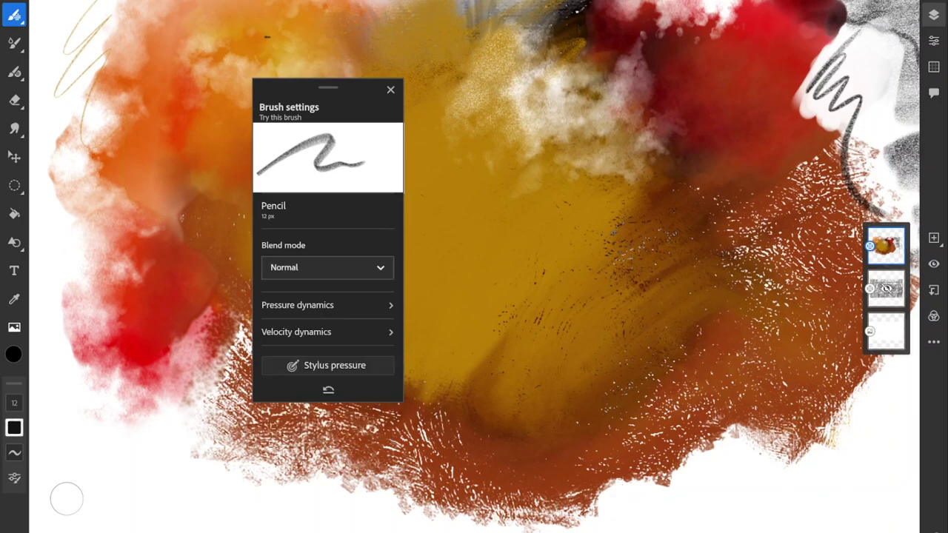
Step: Open the Pencil's pressure dynamics and test the brush with a black zigzag stroke on the ochre area
left_click(296, 304)
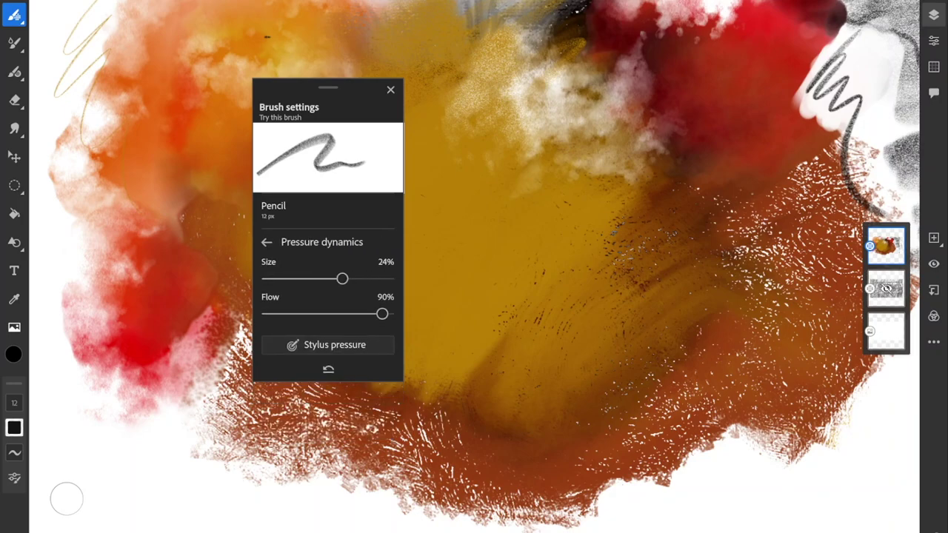
mouse_move(342, 279)
left_mouse_down()
mouse_move(284, 279)
mouse_move(342, 279)
left_mouse_up()
mouse_move(532, 186)
left_mouse_down()
mouse_move(478, 248)
mouse_move(467, 355)
mouse_move(479, 431)
left_mouse_up()
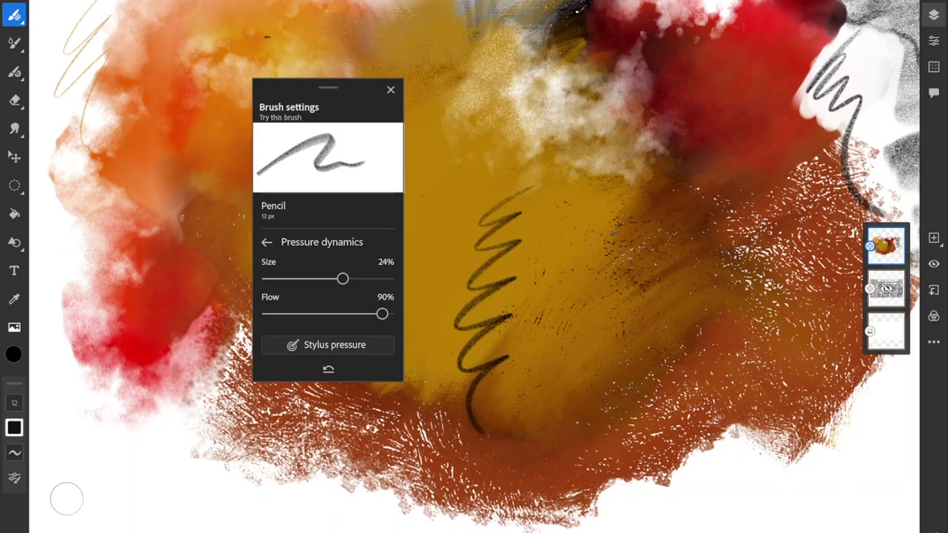
Step: Test the pressure Flow at -54% with a second zigzag, undo that stroke, and set Flow to 68%
mouse_move(382, 314)
left_mouse_down()
mouse_move(271, 314)
mouse_move(295, 314)
left_mouse_up()
mouse_move(527, 169)
left_mouse_down()
mouse_move(444, 217)
mouse_move(433, 318)
mouse_move(493, 370)
left_mouse_up()
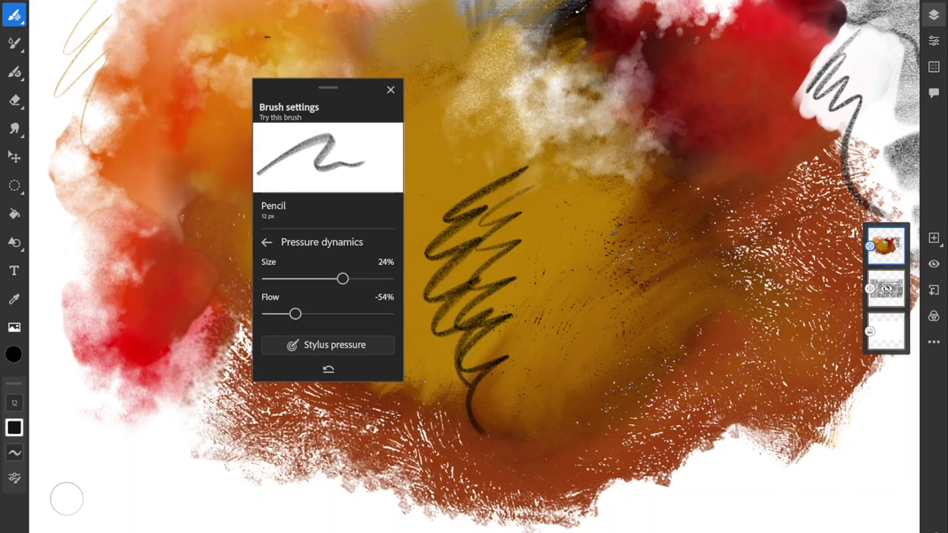
key("ctrl+z")
left_click_drag(294, 313, 369, 314)
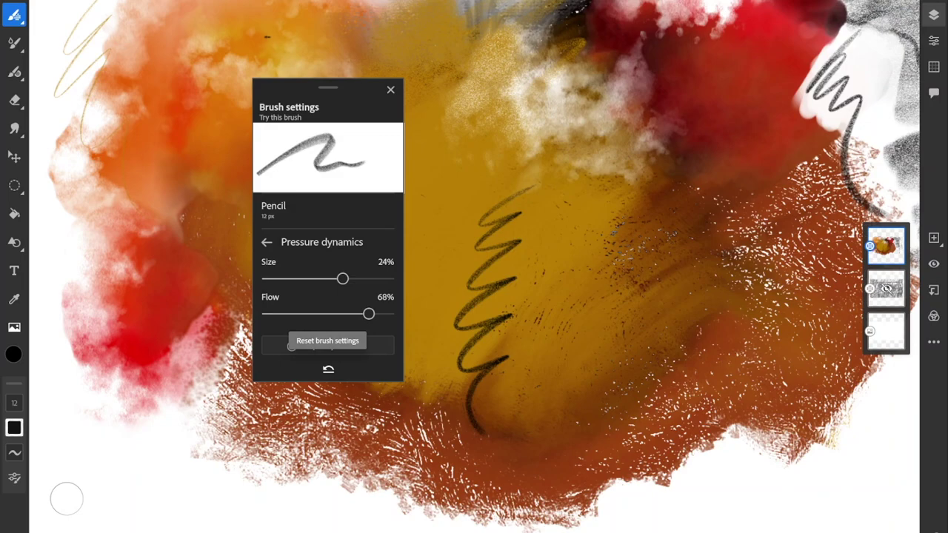
Step: Reset the Pencil's brush settings, then test them with a zigzag stroke and undo it
left_click(328, 368)
mouse_move(531, 148)
left_mouse_down()
mouse_move(455, 203)
mouse_move(444, 294)
mouse_move(474, 374)
left_mouse_up()
key("ctrl+z")
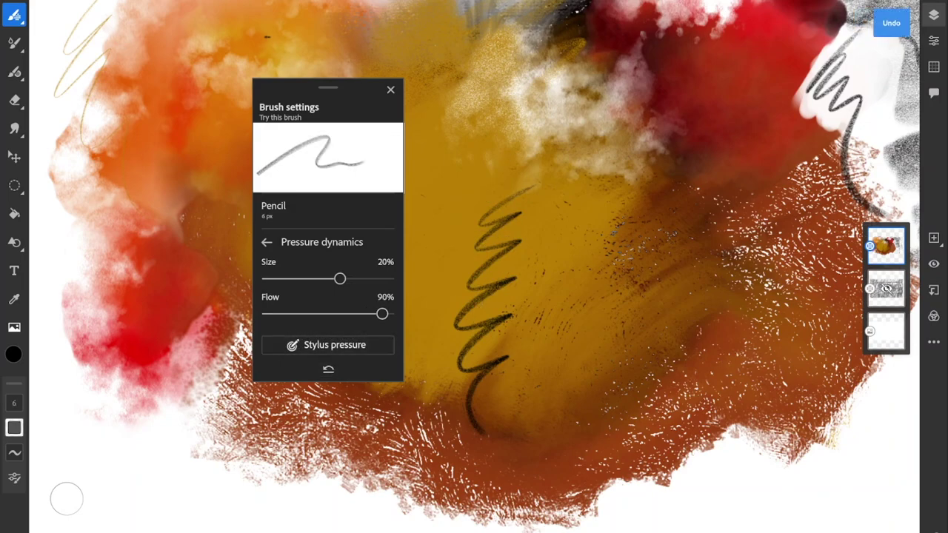
Step: Review and accept the stylus pressure curve, then close the brush settings and undo the remaining black zigzag
left_click(328, 345)
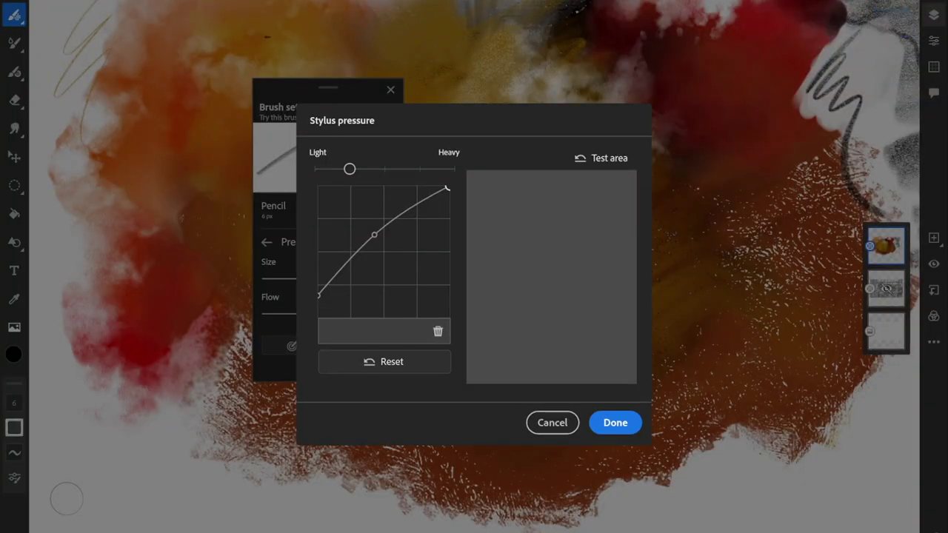
left_click(614, 422)
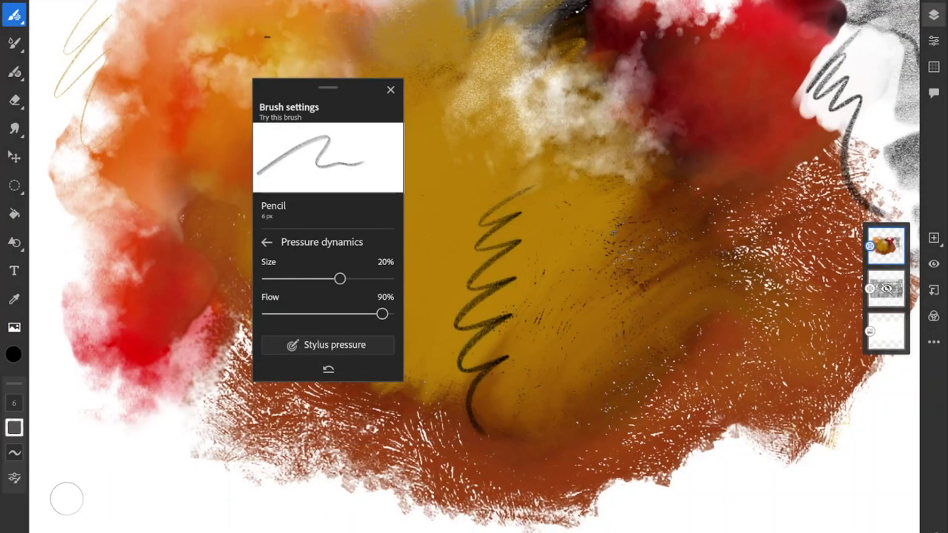
left_click_drag(328, 88, 242, 126)
left_click(744, 488)
key("ctrl+z")
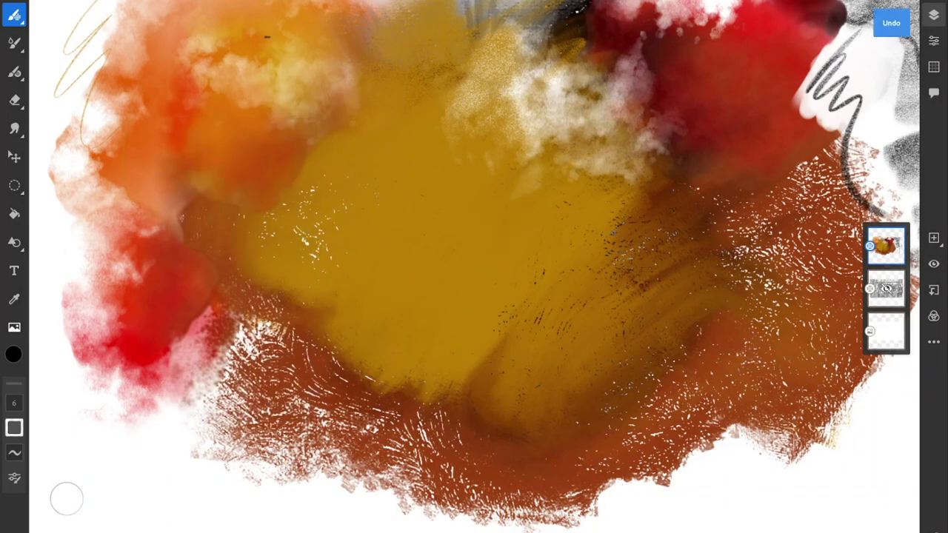
Step: Sketch a thin black rounded outline with a jagged, looping edge over the ochre area using the Pencil
mouse_move(402, 92)
left_mouse_down()
mouse_move(317, 152)
mouse_move(240, 226)
mouse_move(311, 311)
mouse_move(379, 310)
mouse_move(407, 91)
left_mouse_up()
left_click_drag(281, 335, 354, 352)
scroll(474, 267, "down", 2)
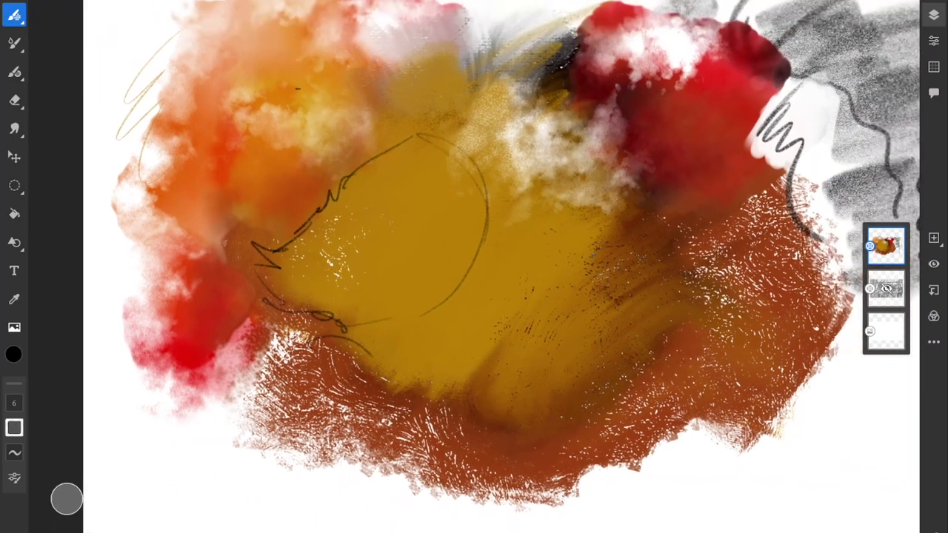
Step: Sample the ochre paint as the brush color with the eyedropper
left_click(14, 15)
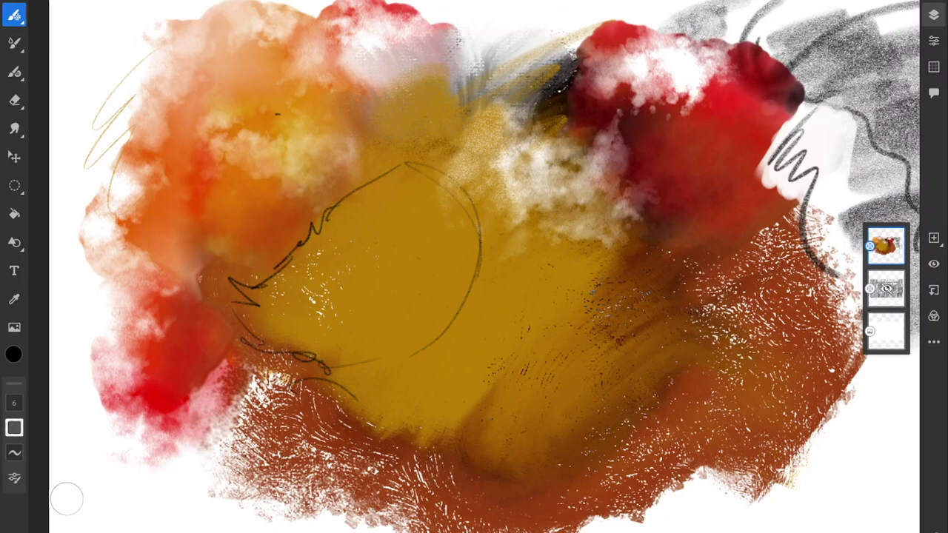
left_click(13, 299)
left_click_drag(471, 275, 471, 271)
Step: Open the painted layer's properties, browse the blend modes, and set the layer to Multiply
left_click(933, 40)
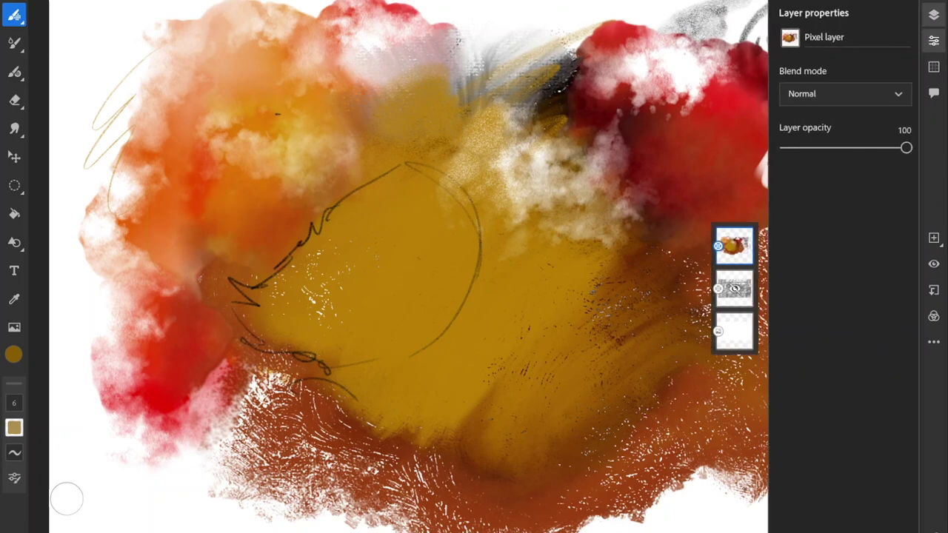
left_click(844, 93)
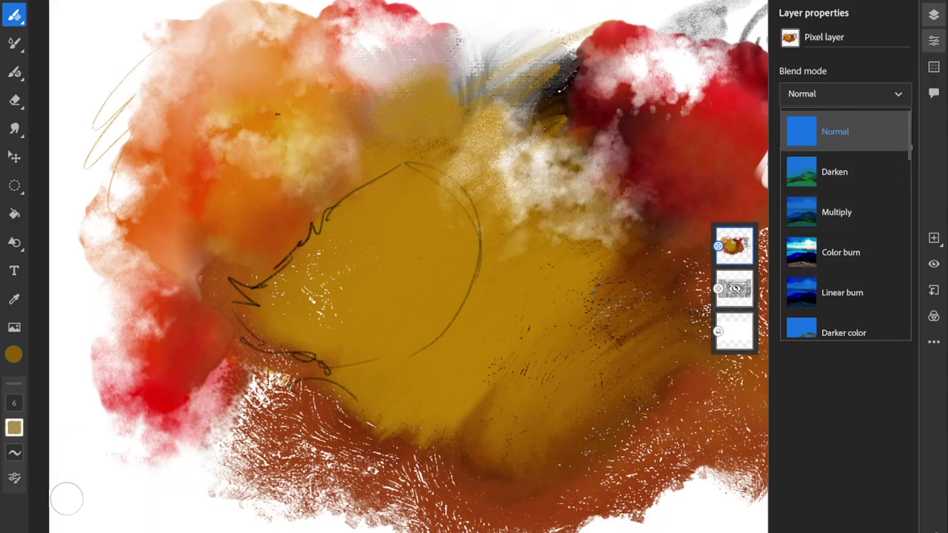
scroll(844, 222, "down", 10)
scroll(844, 223, "up", 10)
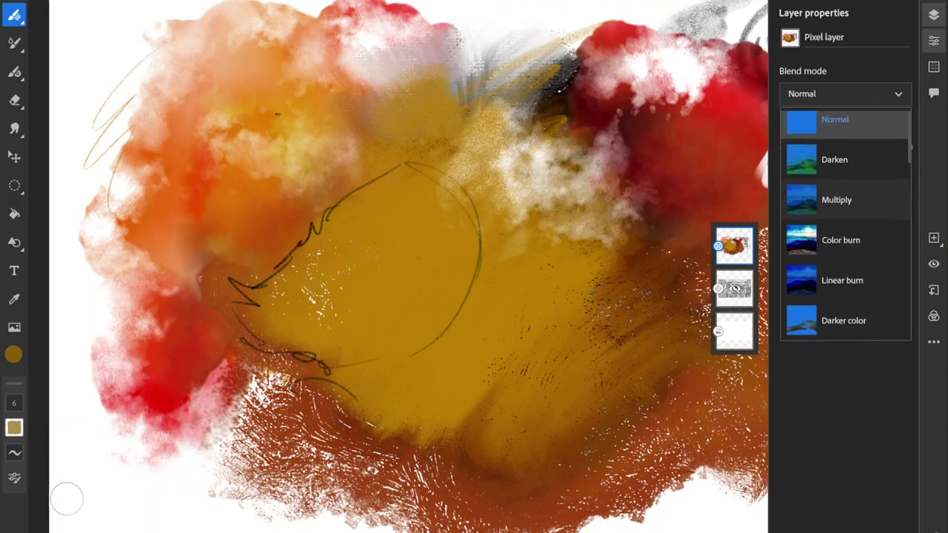
left_click(844, 200)
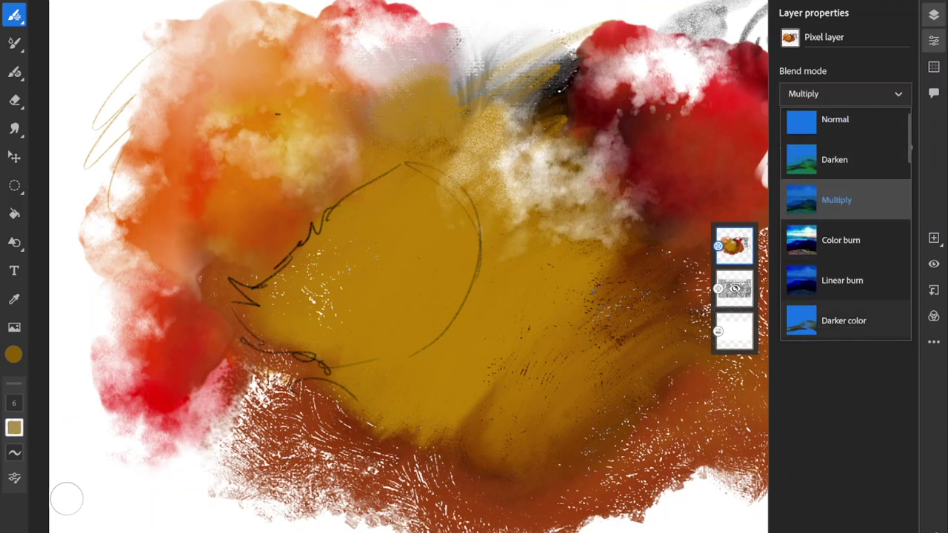
Step: Review the layer actions available for the painted layer and hide the layer properties
left_click(734, 246)
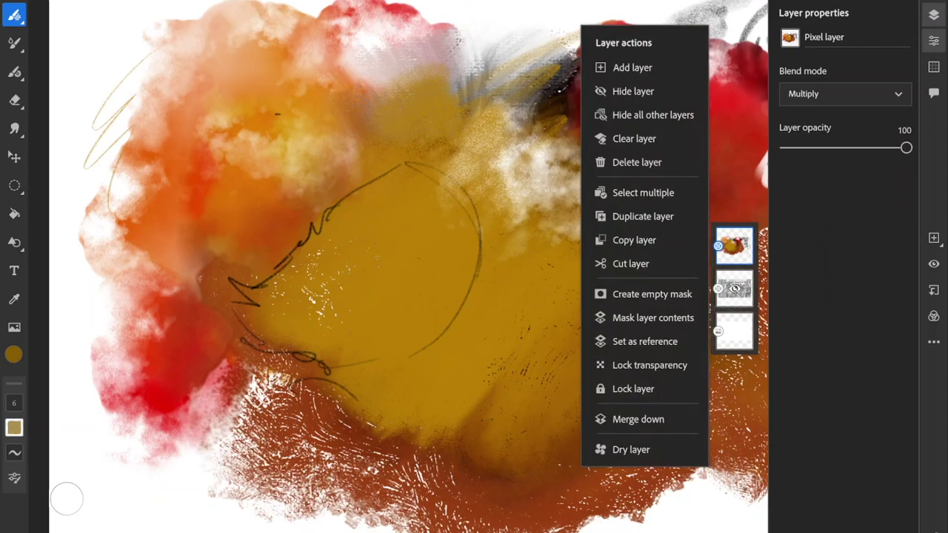
left_click(734, 246)
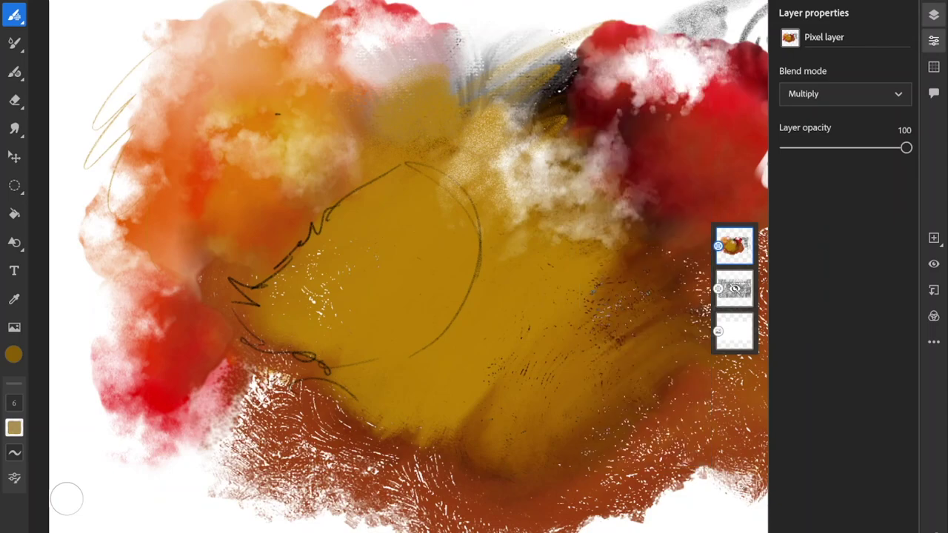
left_click(934, 40)
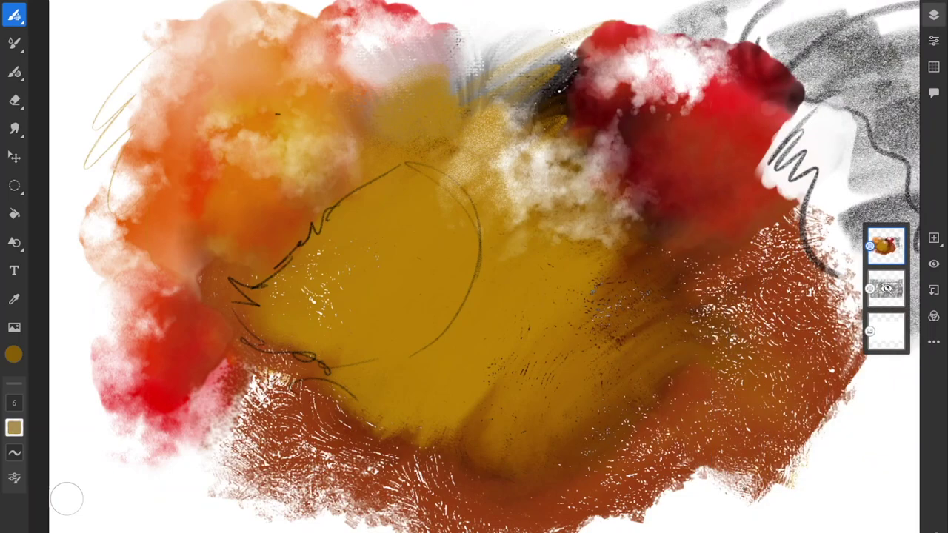
left_click(886, 246)
left_click(886, 246)
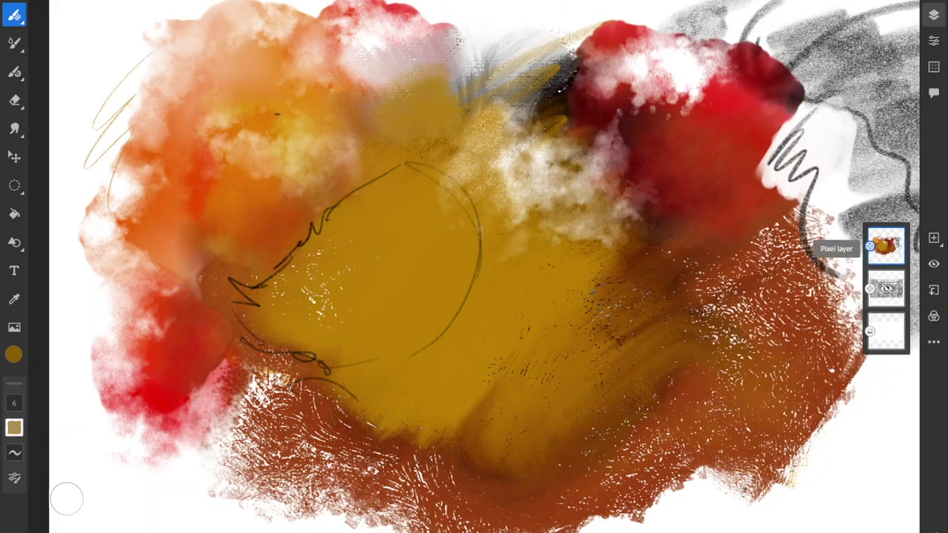
Step: Go through the layers in the stack and examine the painted layer's blend mode and opacity
left_click(886, 331)
left_click(886, 289)
left_click(886, 246)
left_click(887, 245)
left_click(886, 246)
left_click(933, 40)
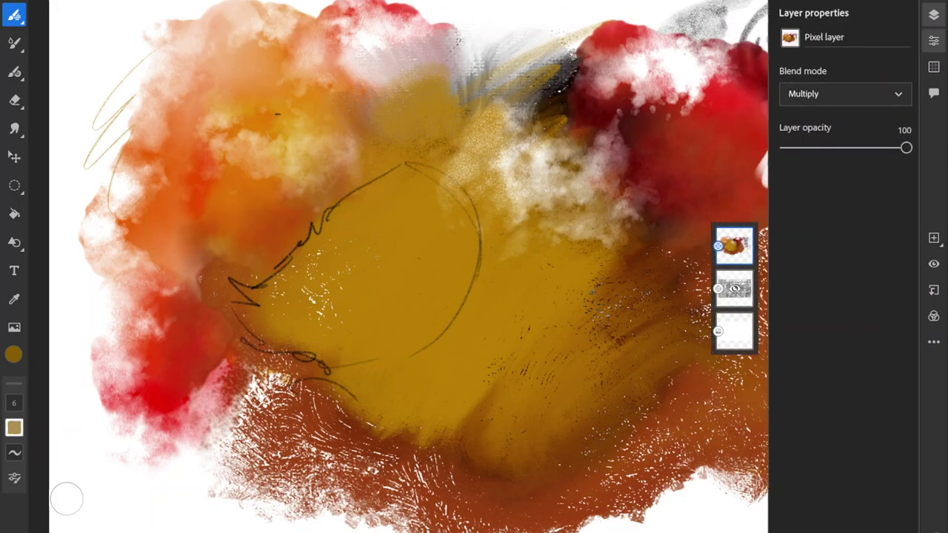
mouse_move(906, 148)
left_mouse_down()
mouse_move(821, 147)
mouse_move(907, 148)
left_mouse_up()
Step: Select the hidden sketch layer, try to draw on it, and make the layer visible
left_click(735, 289)
left_click(744, 490)
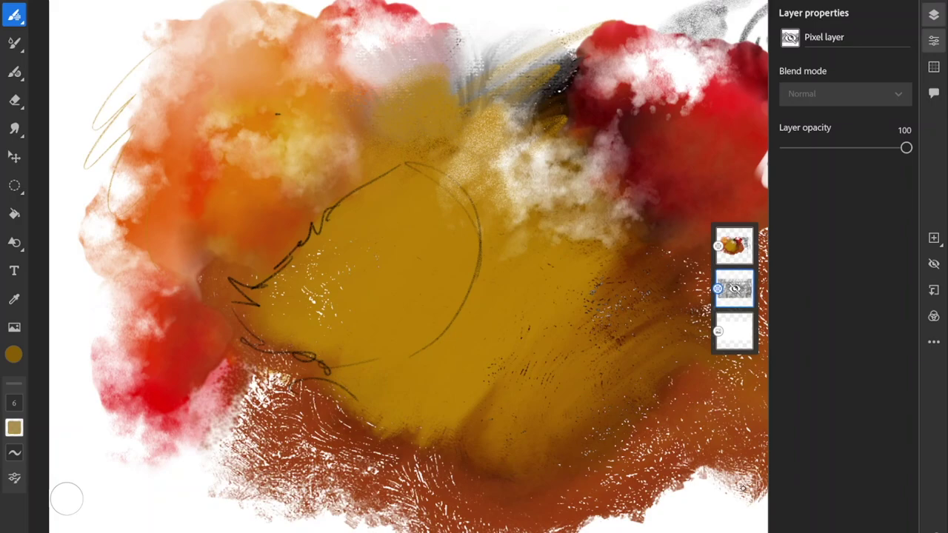
left_click(734, 289)
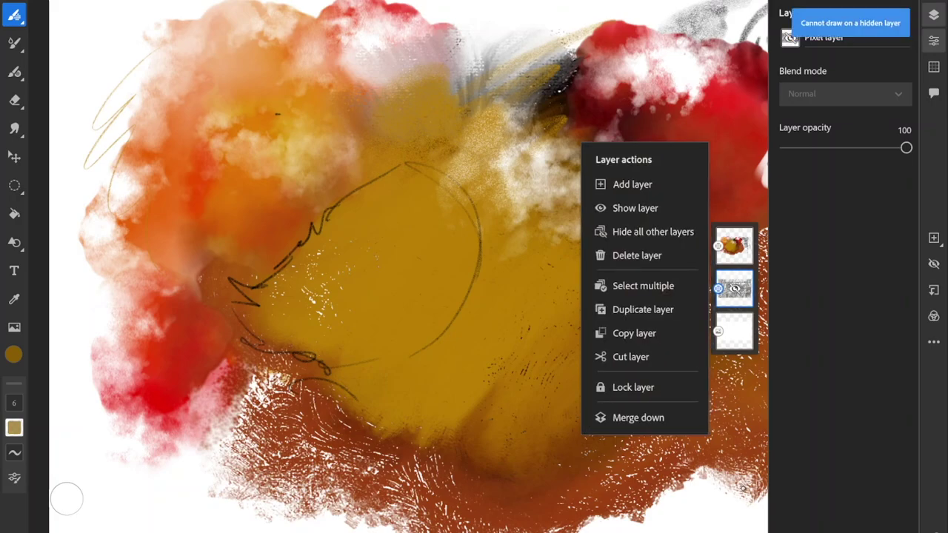
left_click(743, 490)
left_click(734, 289)
left_click(934, 263)
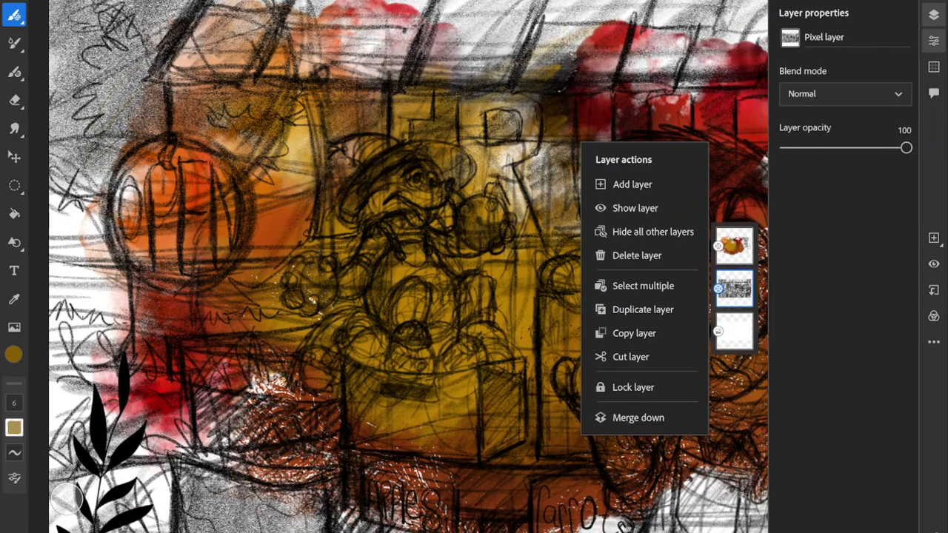
Step: Select the painted layer and switch its blend mode to Normal over the sketch
left_click(734, 245)
left_click(844, 94)
left_click(844, 209)
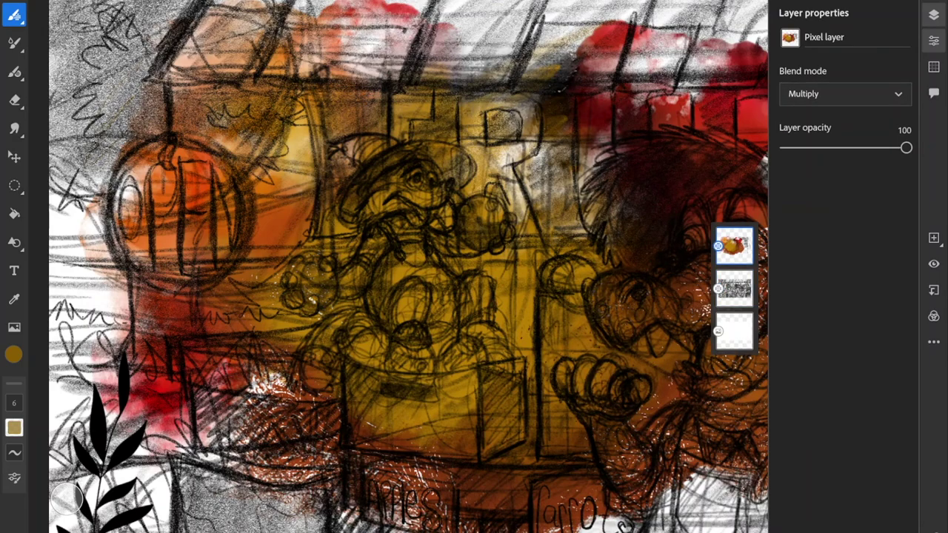
left_click(844, 94)
left_click(835, 131)
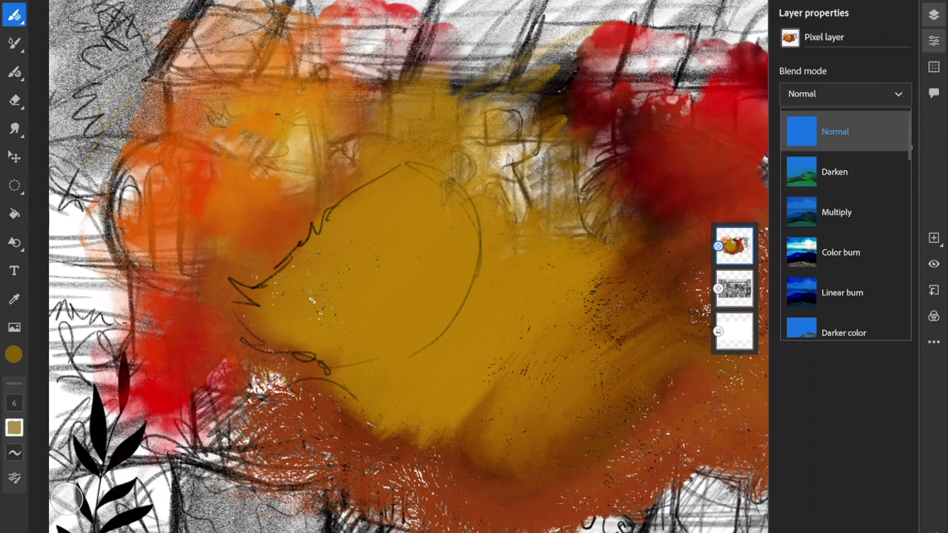
Step: Set the painted layer's blend mode back to Multiply so the sketch lines show through
left_click(844, 94)
left_click(844, 94)
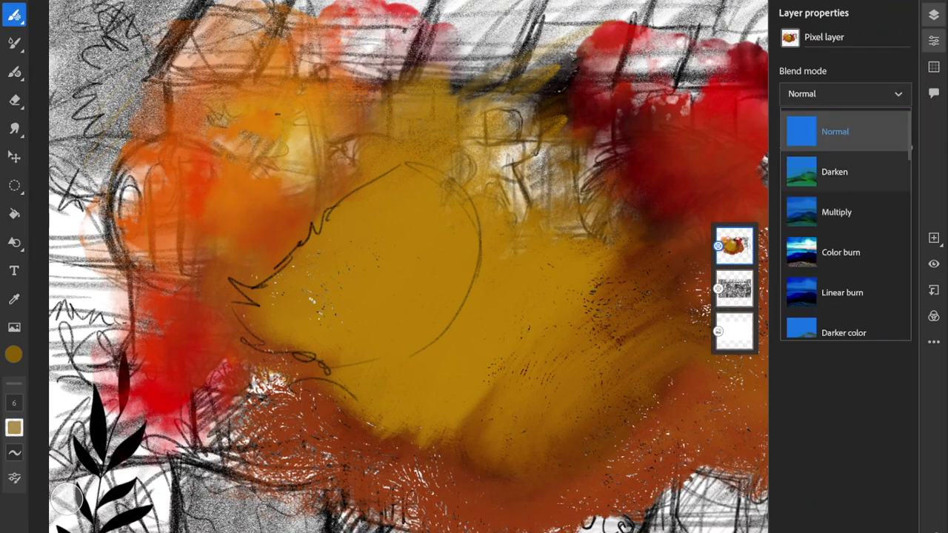
left_click(836, 212)
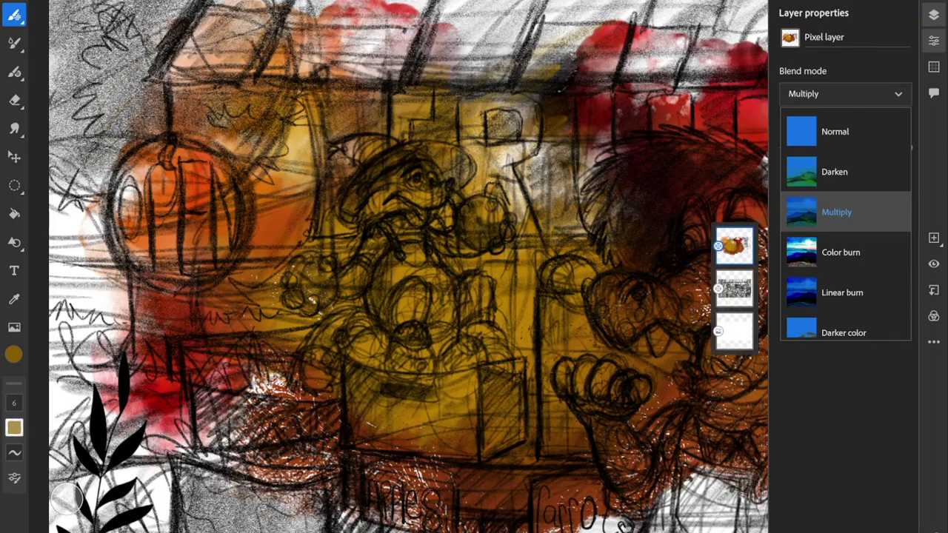
scroll(408, 266, "down", 3)
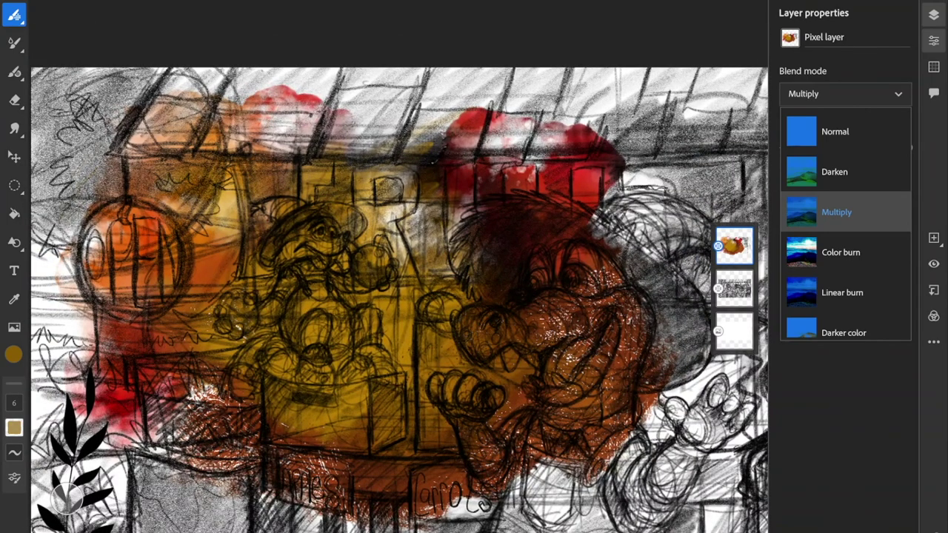
left_click(836, 212)
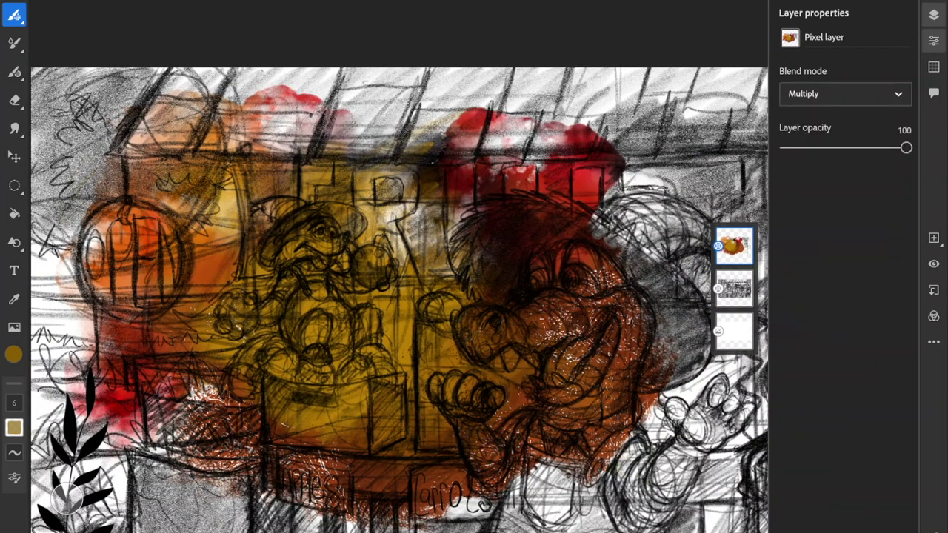
left_click(845, 94)
left_click(837, 213)
Step: Browse the blend modes, return the painted layer to Normal, and close the layer properties
left_click(845, 94)
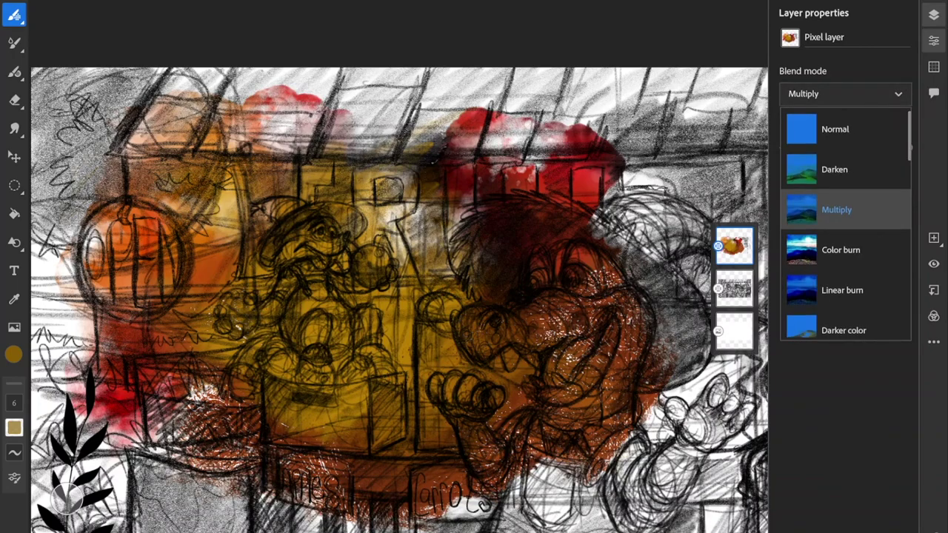
scroll(845, 222, "down", 5)
scroll(846, 222, "up", 5)
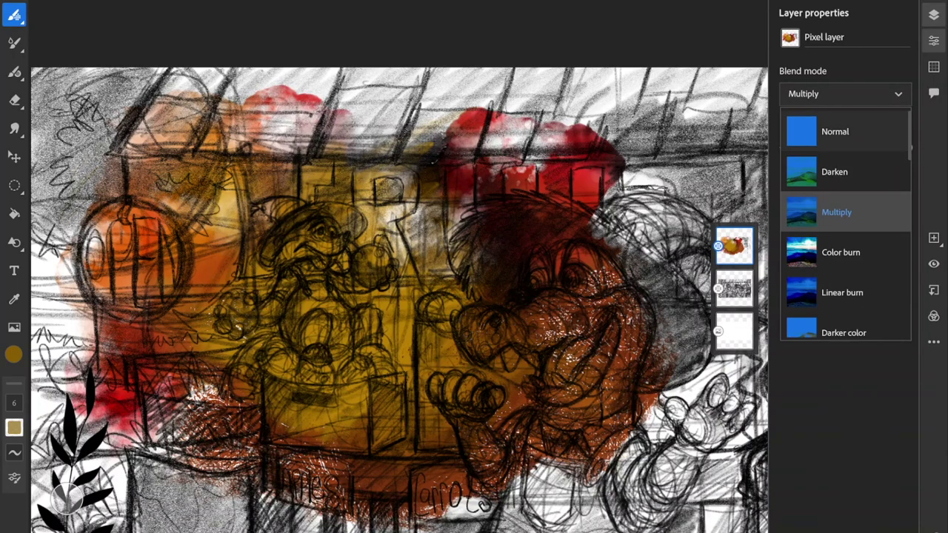
left_click(835, 132)
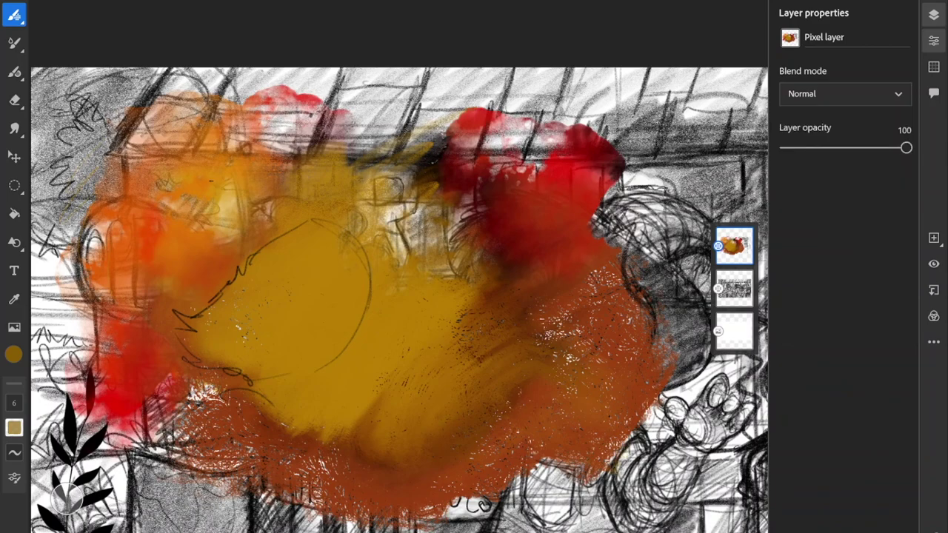
left_click(933, 41)
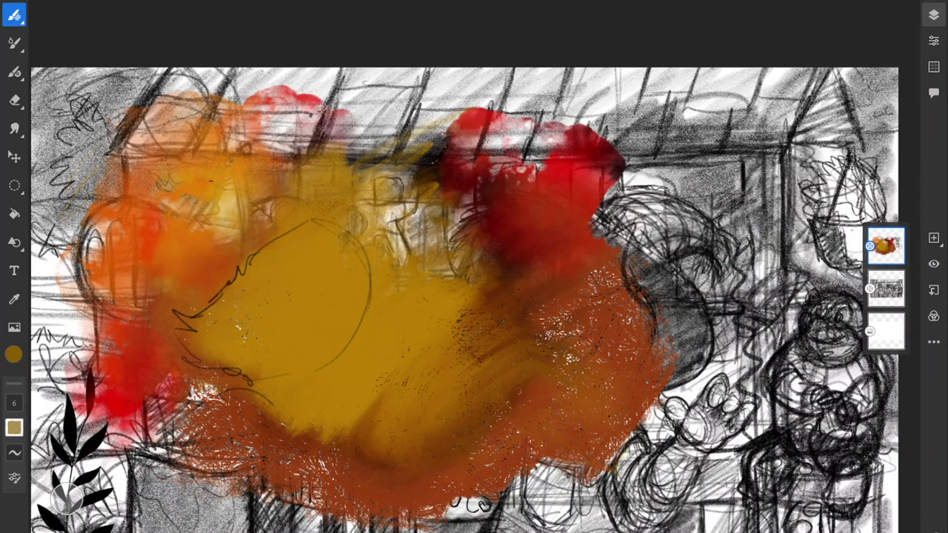
Step: Delete the painted layer and view the whole sketch beneath it
left_click(934, 342)
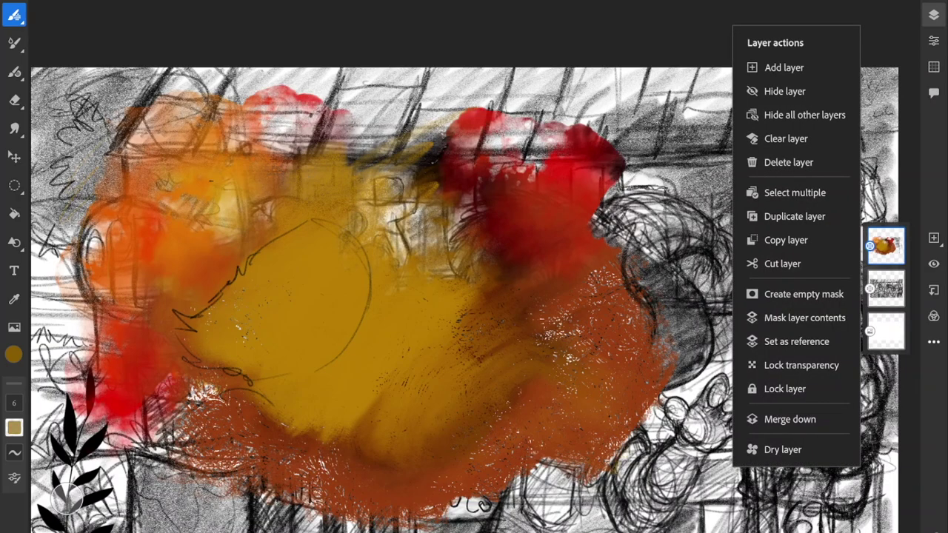
left_click(788, 162)
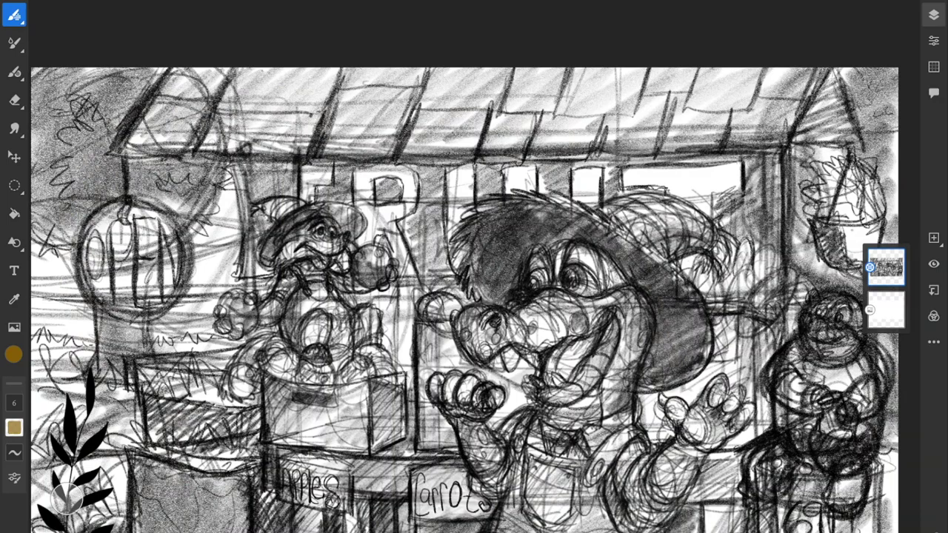
scroll(624, 255, "down", 3)
scroll(637, 259, "up", 3)
scroll(596, 285, "up", 1)
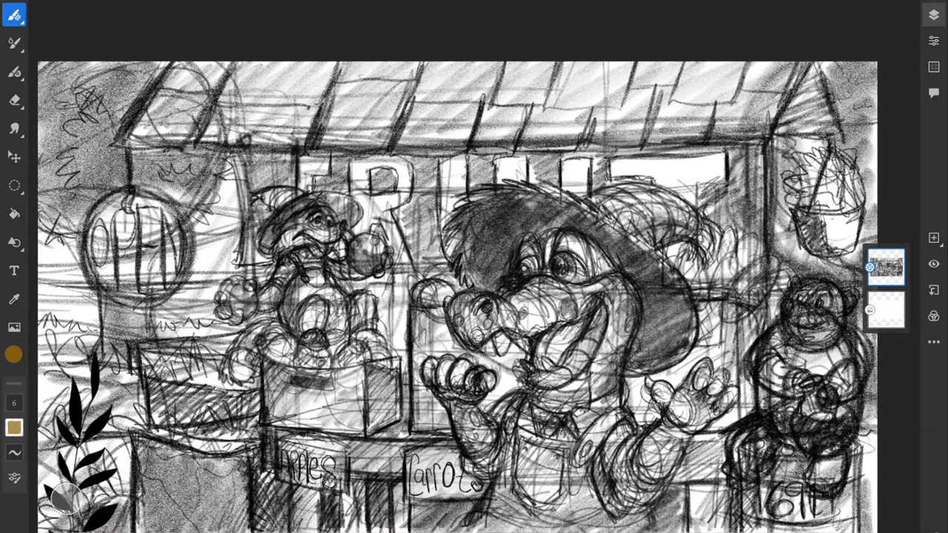
Step: Set the brush colour to black for sketching
left_click(14, 354)
left_click_drag(133, 315, 133, 347)
left_click(14, 354)
key("ctrl+z")
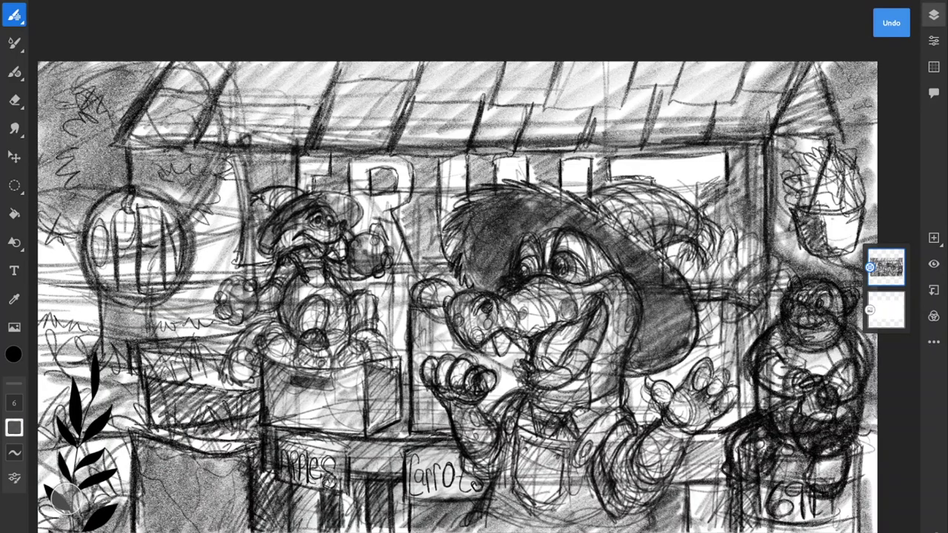
scroll(299, 204, "up", 5)
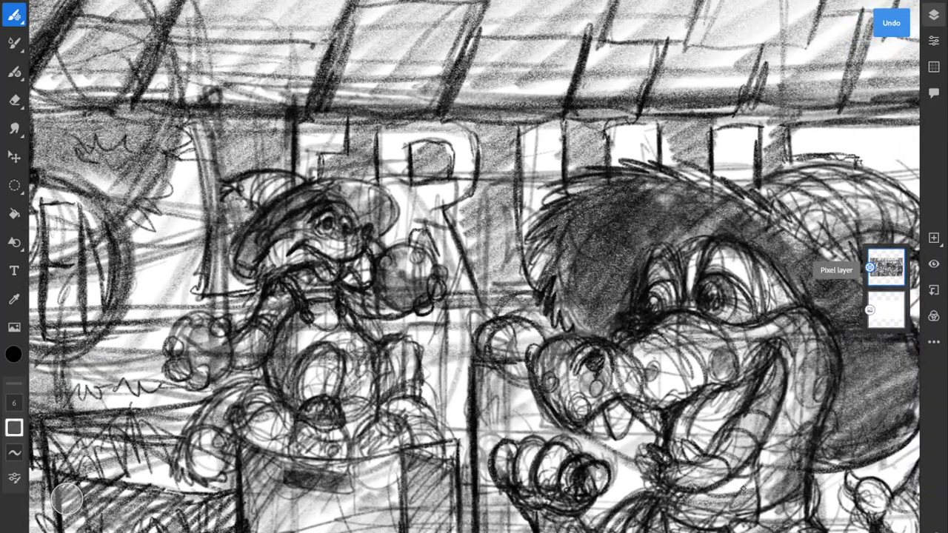
Step: Hide the sketch layer and add a new empty pixel layer above it
left_click(934, 263)
left_click(934, 237)
mouse_move(585, 169)
left_mouse_down()
mouse_move(509, 266)
mouse_move(463, 413)
left_mouse_up()
key("ctrl+z")
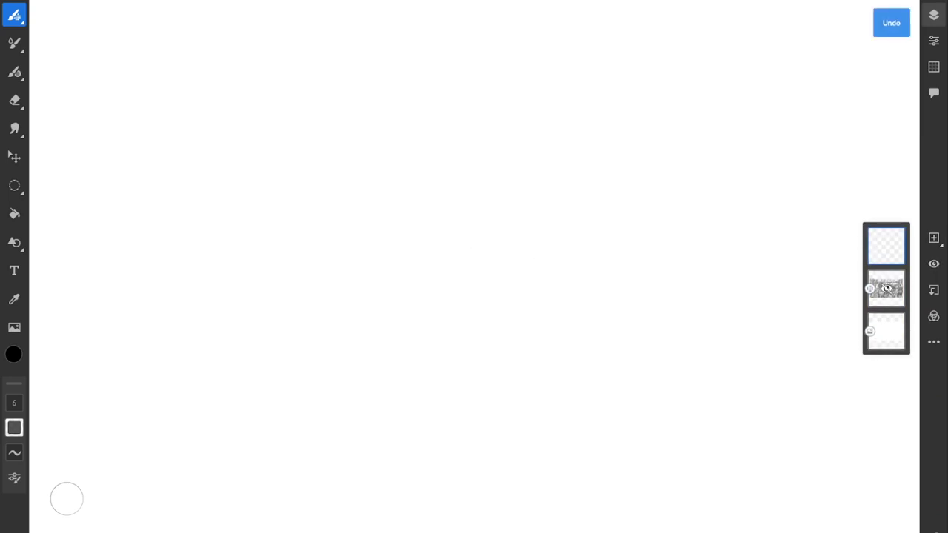
Step: Test the pencil on the blank layer with a thin squiggle and a broad shaded stroke along its upper line
mouse_move(517, 110)
left_mouse_down()
mouse_move(348, 285)
mouse_move(396, 349)
mouse_move(446, 460)
left_mouse_up()
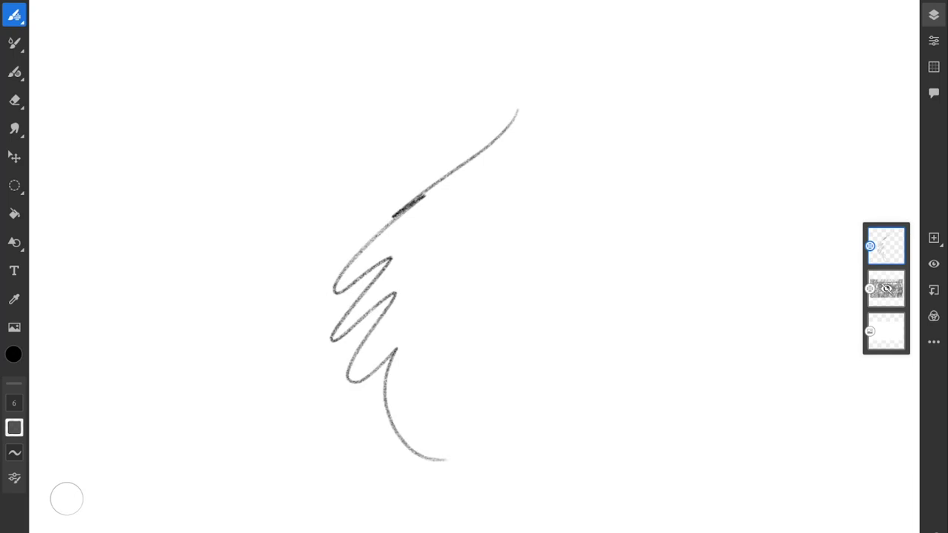
mouse_move(517, 107)
left_mouse_down()
mouse_move(361, 231)
mouse_move(323, 285)
left_mouse_up()
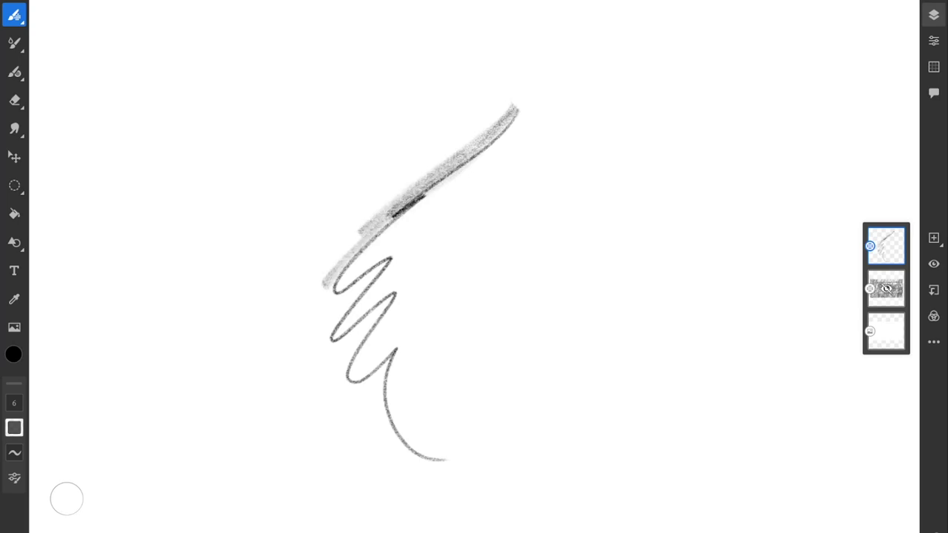
mouse_move(420, 188)
left_mouse_down()
mouse_move(386, 211)
mouse_move(319, 289)
left_mouse_up()
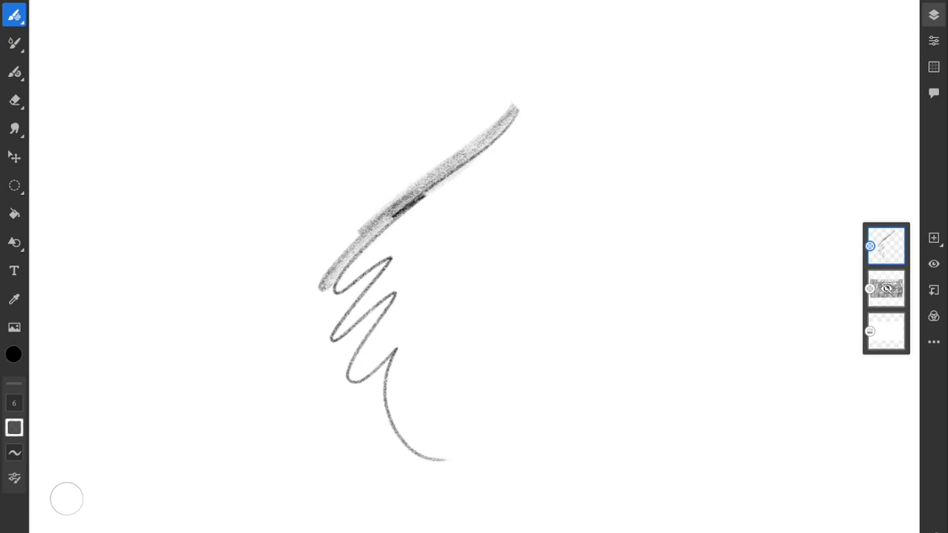
Step: Sketch a character's head in profile, with a round skull, angry eye, pointed nose, ear and jaw line
mouse_move(651, 148)
left_mouse_down()
mouse_move(627, 140)
mouse_move(629, 133)
mouse_move(563, 145)
left_mouse_up()
left_click_drag(526, 197, 526, 231)
left_click_drag(533, 175, 593, 330)
left_click_drag(534, 238, 576, 330)
left_click_drag(581, 327, 668, 264)
mouse_move(589, 311)
left_mouse_down()
mouse_move(670, 310)
mouse_move(715, 287)
left_mouse_up()
left_click_drag(668, 329, 715, 291)
left_click_drag(670, 208, 735, 280)
left_click_drag(675, 184, 729, 280)
mouse_move(650, 174)
left_mouse_down()
mouse_move(579, 124)
mouse_move(541, 251)
mouse_move(518, 287)
mouse_move(577, 265)
left_mouse_up()
mouse_move(530, 249)
left_mouse_down()
mouse_move(522, 256)
mouse_move(549, 286)
mouse_move(566, 298)
mouse_move(581, 292)
left_mouse_up()
mouse_move(568, 246)
left_mouse_down()
mouse_move(556, 268)
mouse_move(599, 213)
left_mouse_up()
mouse_move(560, 232)
left_mouse_down()
mouse_move(597, 224)
mouse_move(580, 242)
left_mouse_up()
left_click_drag(535, 214, 564, 224)
mouse_move(589, 183)
left_mouse_down()
mouse_move(552, 222)
mouse_move(618, 199)
mouse_move(622, 213)
left_mouse_up()
mouse_move(628, 217)
left_mouse_down()
mouse_move(648, 199)
mouse_move(645, 234)
left_mouse_up()
mouse_move(631, 182)
left_mouse_down()
mouse_move(614, 226)
mouse_move(641, 259)
mouse_move(625, 251)
left_mouse_up()
Step: Add the character's jagged goatee beneath the chin and rough in the neck and collar lines
mouse_move(552, 301)
left_mouse_down()
mouse_move(570, 297)
mouse_move(564, 304)
left_mouse_up()
mouse_move(563, 305)
left_mouse_down()
mouse_move(584, 327)
mouse_move(573, 360)
left_mouse_up()
mouse_move(578, 360)
left_mouse_down()
mouse_move(588, 333)
mouse_move(596, 346)
left_mouse_up()
left_click_drag(596, 345, 620, 305)
mouse_move(601, 319)
left_mouse_down()
mouse_move(645, 296)
mouse_move(657, 301)
left_mouse_up()
left_click_drag(684, 209, 686, 239)
Step: Sketch a wide-brimmed hat with a rounded crown across the top of the character's head
left_click_drag(493, 184, 478, 199)
left_click_drag(564, 177, 443, 192)
left_click_drag(506, 181, 663, 173)
left_click_drag(551, 190, 671, 171)
left_click_drag(606, 188, 457, 198)
left_click_drag(529, 185, 432, 165)
left_click_drag(492, 194, 627, 173)
mouse_move(428, 172)
left_mouse_down()
mouse_move(498, 170)
mouse_move(546, 142)
left_mouse_up()
mouse_move(479, 166)
left_mouse_down()
mouse_move(709, 136)
mouse_move(701, 186)
mouse_move(654, 189)
left_mouse_up()
left_click_drag(658, 173, 631, 177)
mouse_move(539, 158)
left_mouse_down()
mouse_move(662, 132)
mouse_move(675, 151)
left_mouse_up()
scroll(474, 267, "up", 3)
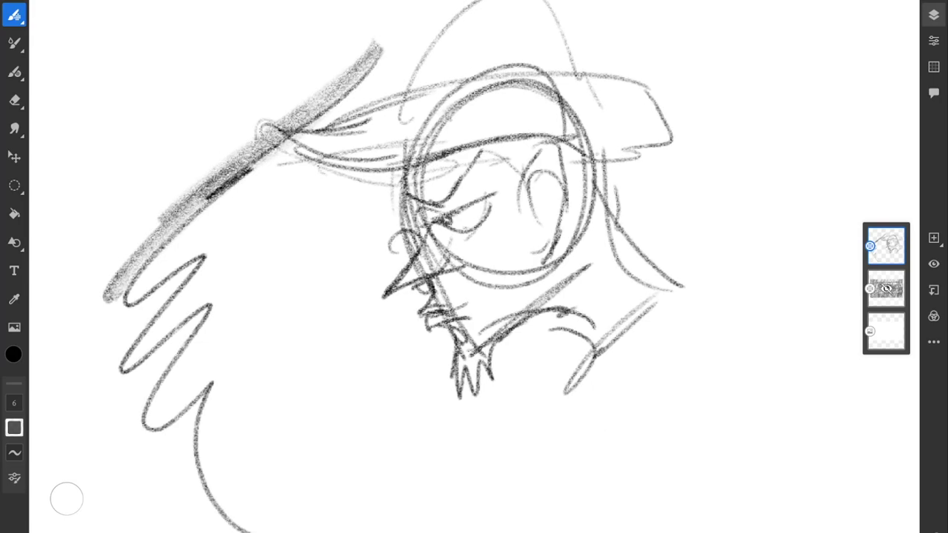
Step: Shade the hat brim, eye socket, ear, neck and back of the crown with broad pencil strokes at size 10
mouse_move(426, 169)
left_mouse_down()
mouse_move(538, 130)
mouse_move(623, 120)
mouse_move(592, 164)
mouse_move(570, 107)
mouse_move(544, 92)
mouse_move(485, 140)
mouse_move(551, 91)
mouse_move(415, 141)
mouse_move(356, 125)
mouse_move(311, 148)
left_mouse_up()
mouse_move(481, 118)
left_mouse_down()
mouse_move(585, 185)
mouse_move(518, 311)
mouse_move(481, 341)
mouse_move(578, 266)
mouse_move(552, 311)
mouse_move(608, 333)
mouse_move(666, 296)
left_mouse_up()
left_click_drag(540, 175, 554, 231)
mouse_move(425, 204)
left_mouse_down()
mouse_move(505, 167)
mouse_move(504, 190)
left_mouse_up()
key("[")
mouse_move(444, 230)
left_mouse_down()
mouse_move(484, 242)
mouse_move(511, 189)
mouse_move(482, 233)
left_mouse_up()
scroll(474, 266, "up", 3)
mouse_move(403, 211)
left_mouse_down()
mouse_move(467, 118)
mouse_move(555, 137)
mouse_move(496, 181)
mouse_move(555, 141)
left_mouse_up()
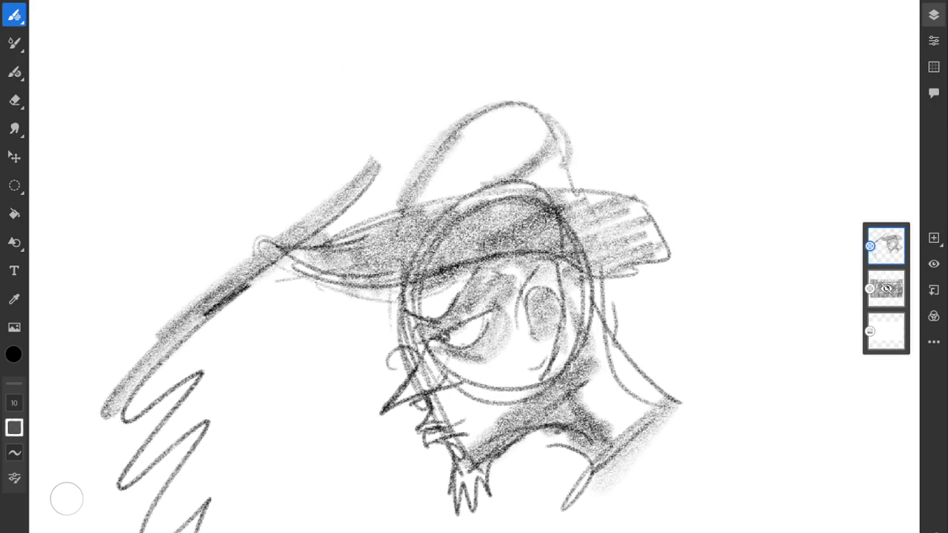
left_click_drag(518, 189, 564, 152)
left_click_drag(566, 197, 507, 162)
scroll(474, 267, "down", 3)
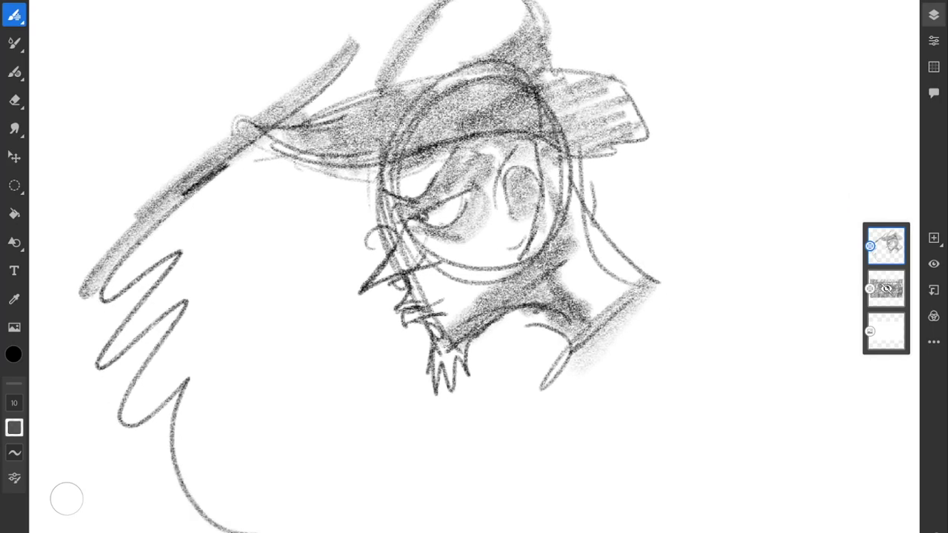
Step: Reduce the brush size and draw the collar running from the back of the neck down to the chest
left_click_drag(571, 304, 512, 320)
left_click_drag(512, 317, 567, 330)
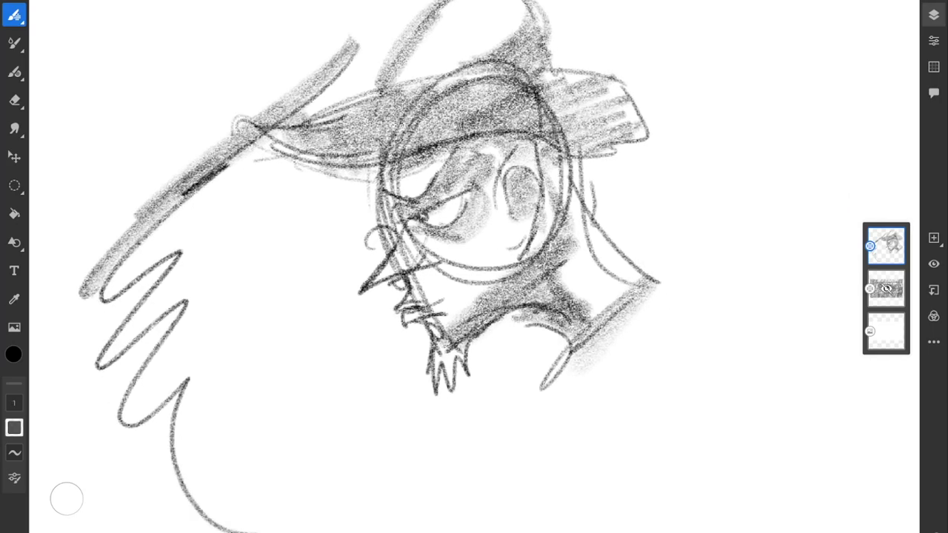
mouse_move(625, 302)
left_mouse_down()
mouse_move(537, 395)
mouse_move(564, 420)
mouse_move(551, 409)
mouse_move(550, 460)
left_mouse_up()
left_click_drag(550, 461, 564, 428)
left_click_drag(613, 381, 552, 444)
left_click_drag(697, 287, 587, 396)
left_click_drag(635, 247, 679, 289)
mouse_move(636, 246)
left_mouse_down()
mouse_move(688, 270)
mouse_move(562, 359)
left_mouse_up()
mouse_move(629, 294)
left_mouse_down()
mouse_move(558, 359)
mouse_move(549, 405)
left_mouse_up()
mouse_move(538, 400)
left_mouse_down()
mouse_move(545, 427)
mouse_move(681, 295)
mouse_move(560, 421)
left_mouse_up()
Step: Sketch the character's shoulder and upper arm with curved sleeve folds at brush size 7
left_click_drag(650, 261, 786, 360)
left_click_drag(790, 435, 729, 397)
left_click_drag(786, 349, 557, 445)
left_click_drag(745, 370, 560, 468)
mouse_move(561, 392)
left_mouse_down()
mouse_move(518, 424)
mouse_move(634, 449)
left_mouse_up()
left_click_drag(745, 369, 600, 463)
mouse_move(773, 367)
left_mouse_down()
mouse_move(641, 434)
mouse_move(598, 504)
mouse_move(764, 437)
left_mouse_up()
mouse_move(474, 266)
left_mouse_down()
mouse_move(525, 330)
mouse_move(485, 305)
left_mouse_up()
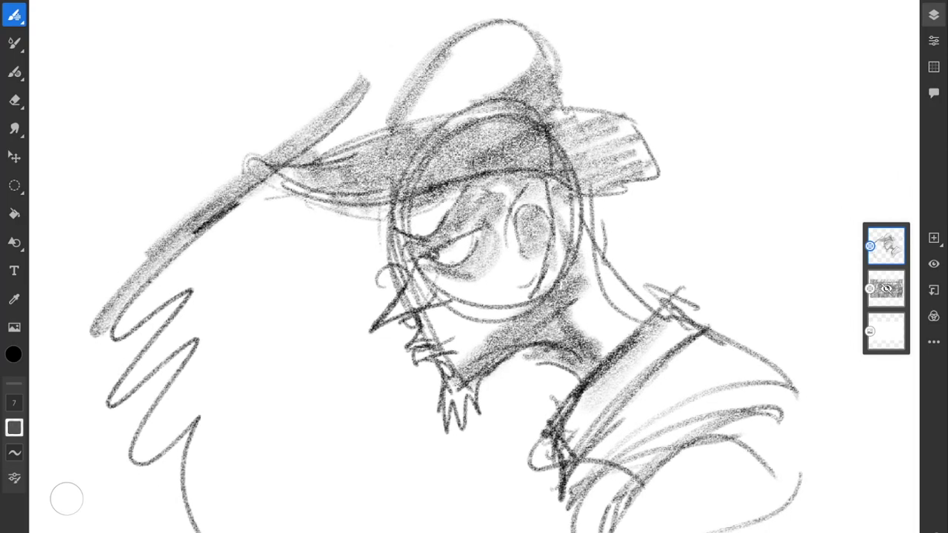
Step: Shade the hat's crown with light diagonal strokes and view the whole character
mouse_move(400, 122)
left_mouse_down()
mouse_move(474, 35)
mouse_move(524, 55)
left_mouse_up()
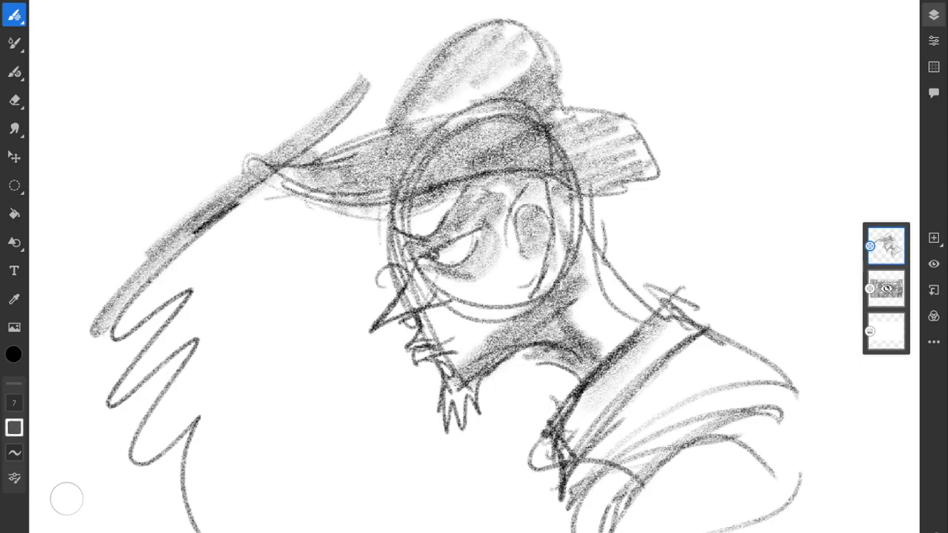
scroll(658, 288, "down", 3)
scroll(474, 266, "down", 3)
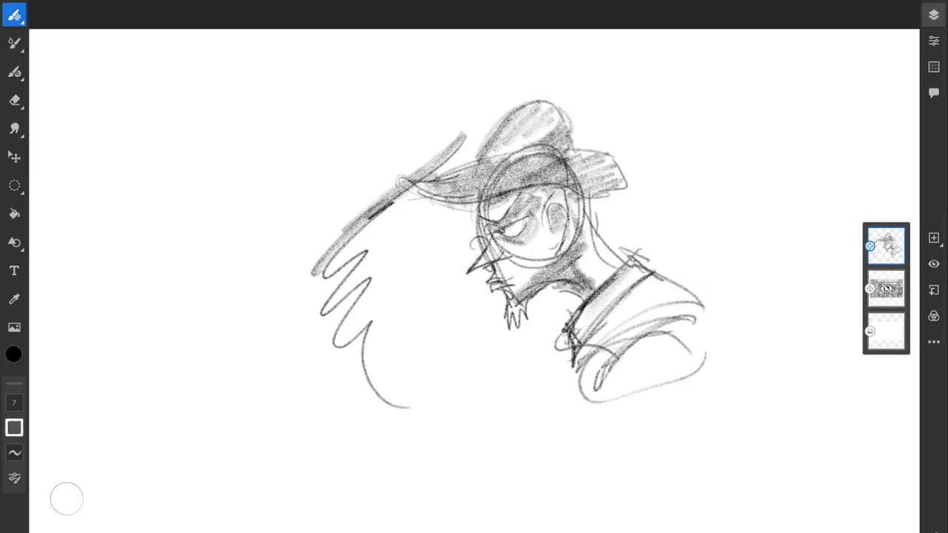
Step: Turn on the Graph grid over the canvas and lower its opacity to 3
left_click(934, 67)
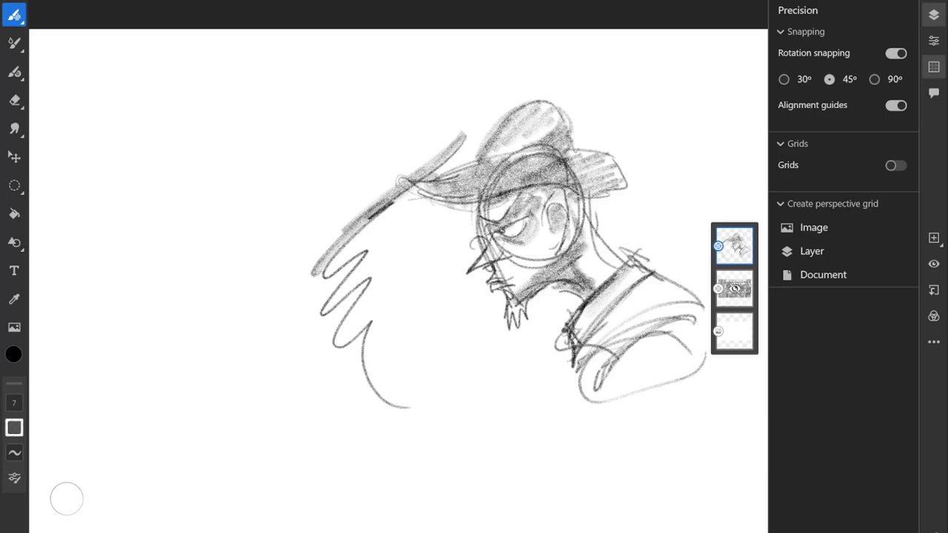
left_click(896, 165)
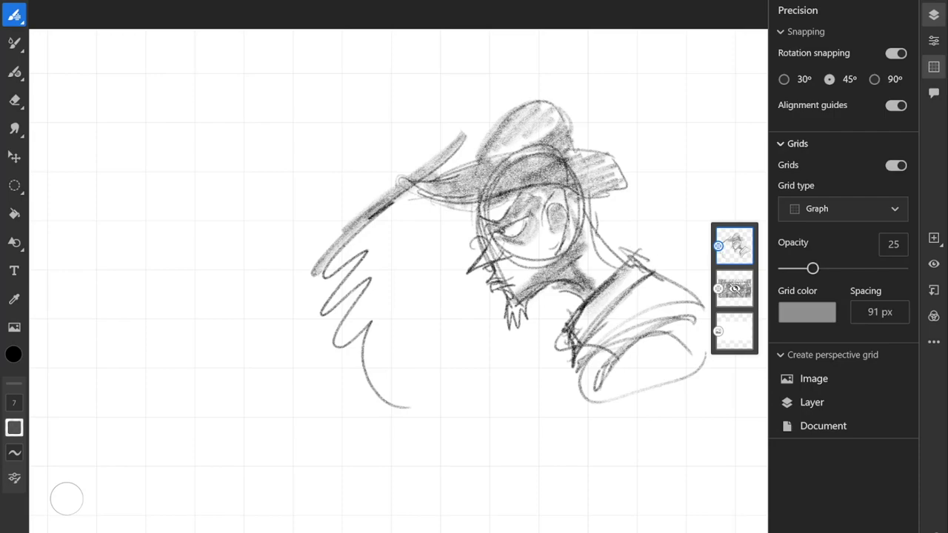
left_click_drag(812, 268, 787, 268)
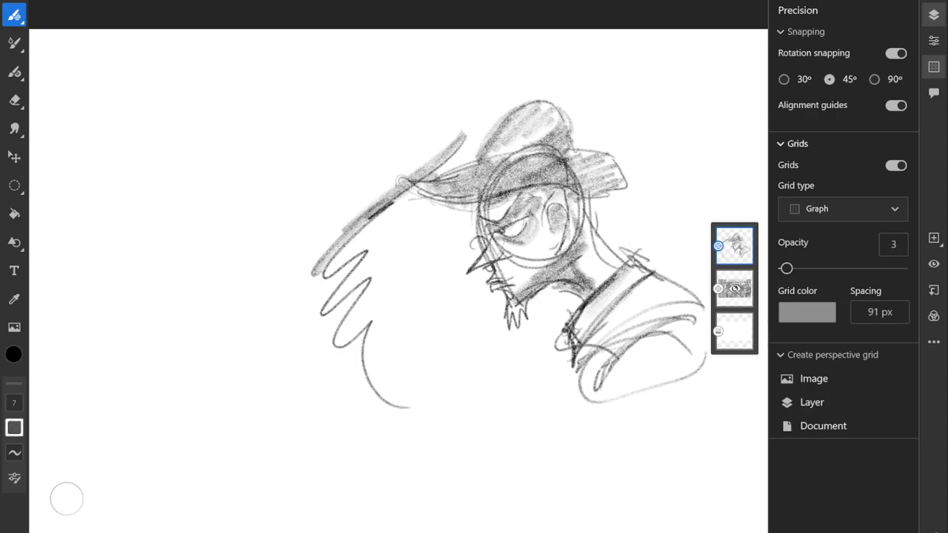
Step: Change the graph grid's colour to a saturated red and raise its opacity to 37
left_click(807, 311)
left_click_drag(752, 328, 751, 335)
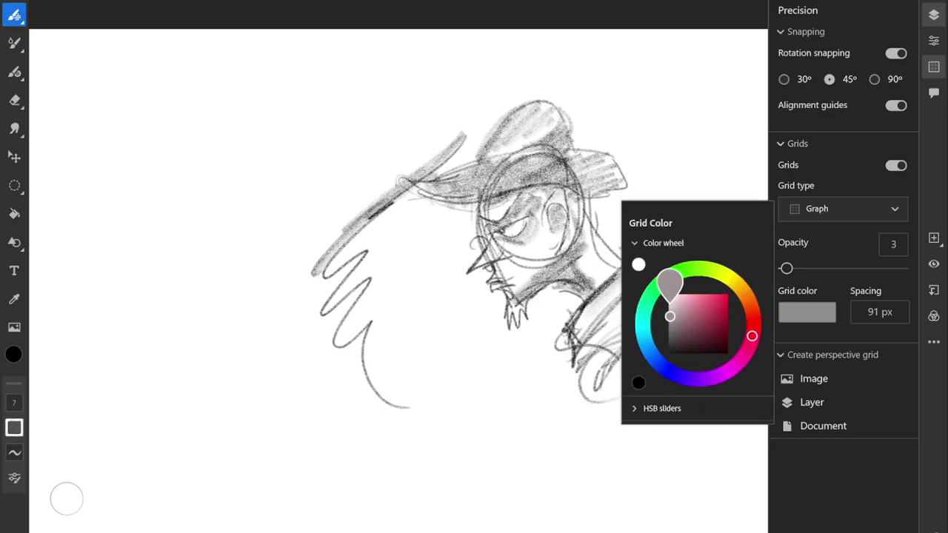
left_click_drag(668, 320, 727, 295)
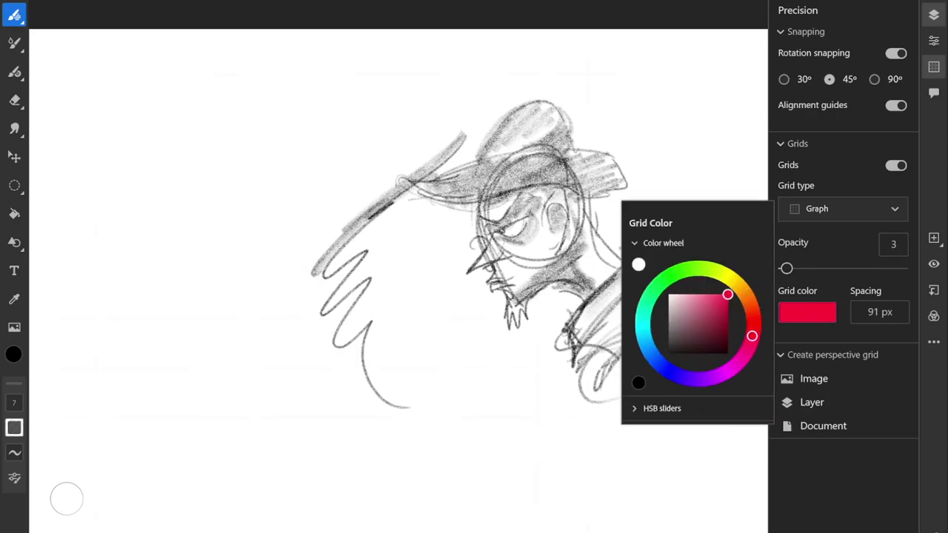
left_click(744, 489)
left_click_drag(786, 268, 826, 268)
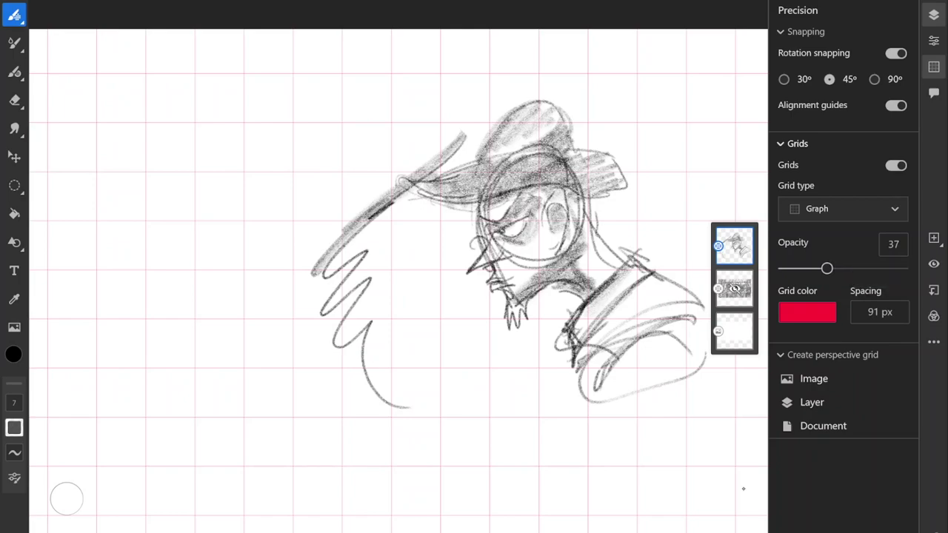
Step: Switch the grid type from Graph to Perspective
left_click(843, 209)
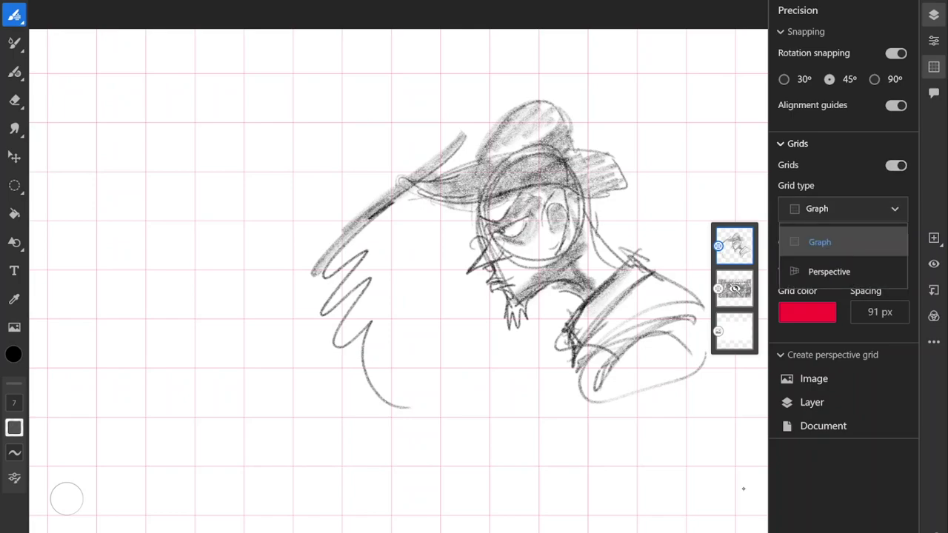
left_click(830, 272)
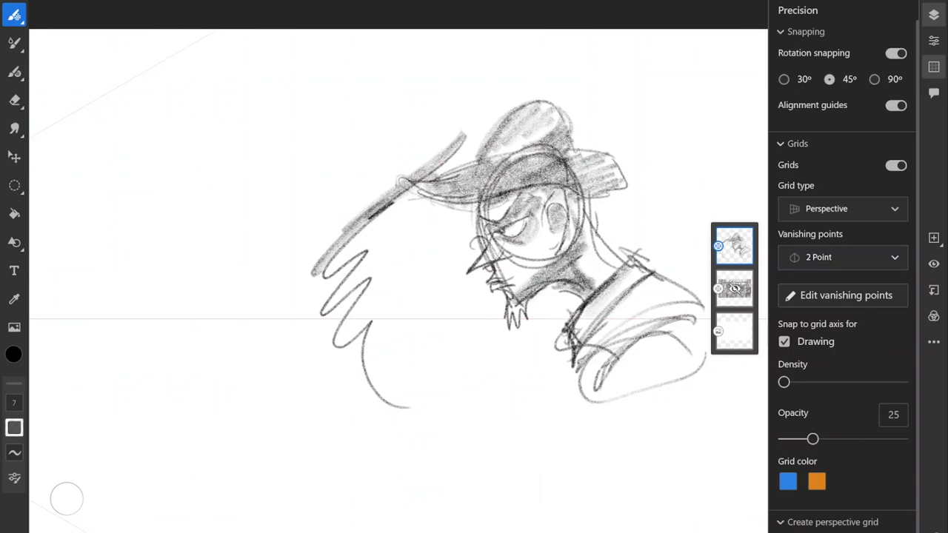
left_click_drag(372, 322, 527, 314)
scroll(425, 267, "down", 3)
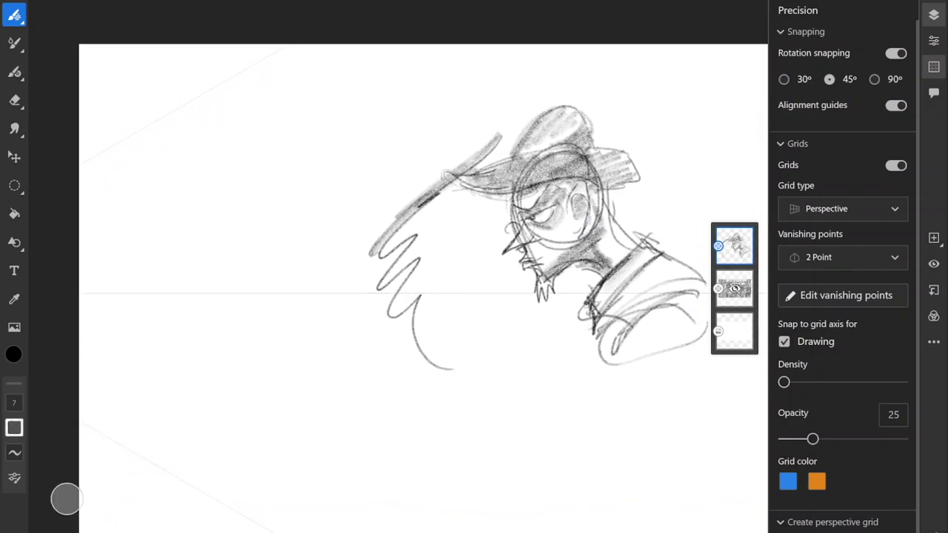
mouse_move(425, 267)
left_mouse_down()
mouse_move(432, 271)
mouse_move(421, 261)
left_mouse_up()
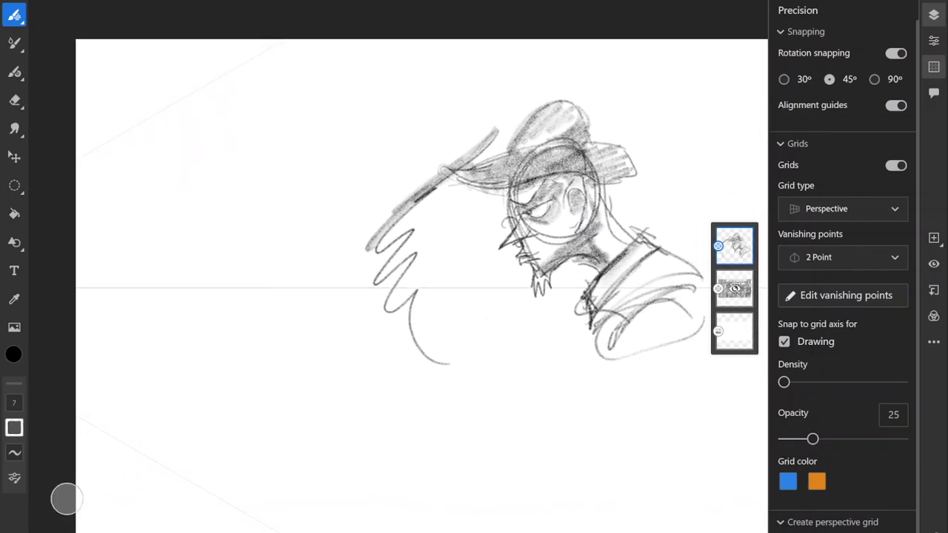
Step: Edit the vanishing points, moving the left one along the horizon onto the canvas beside the squiggle
left_click(843, 295)
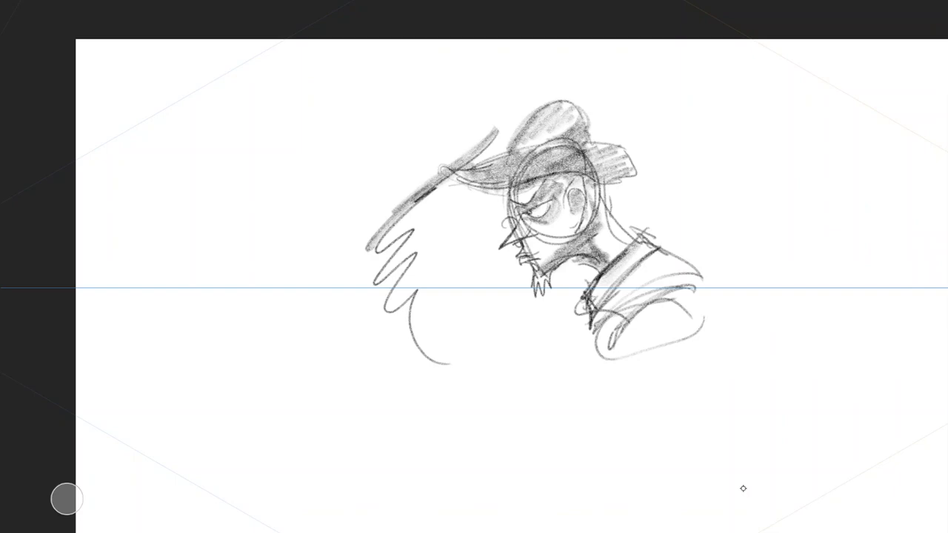
left_click_drag(74, 292, 330, 293)
left_click(743, 488)
key("Tab")
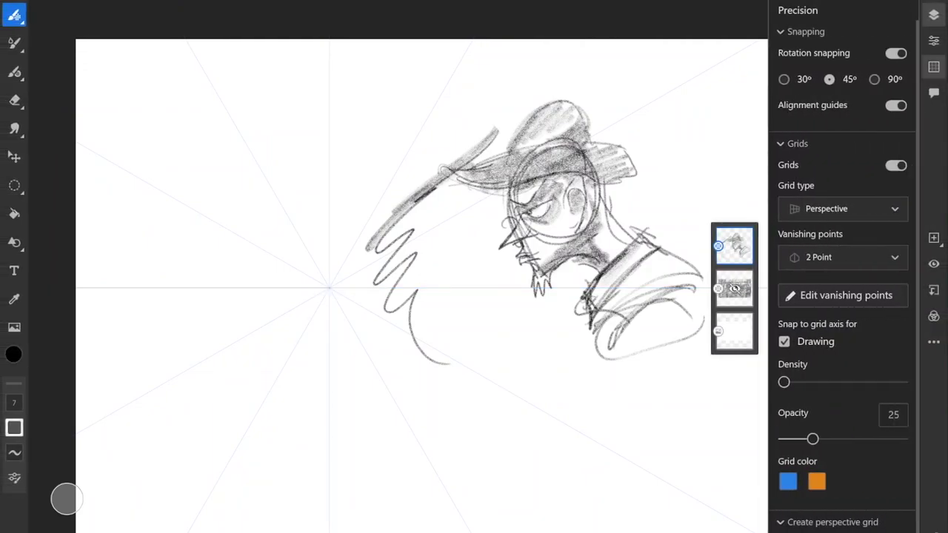
scroll(289, 247, "up", 2)
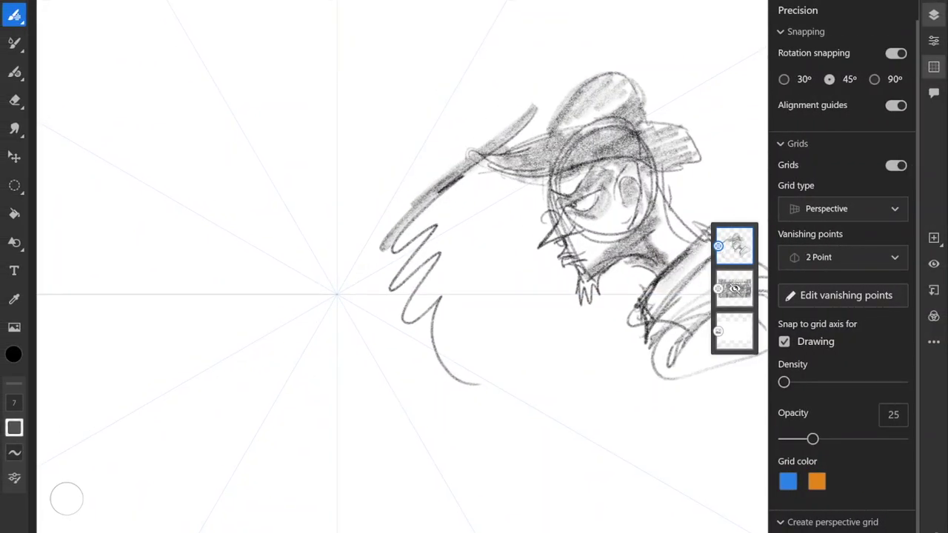
Step: Draw snapped vertical edges left of the vanishing point and receding lines converging on it from above and below
left_click_drag(266, 185, 266, 293)
left_click_drag(260, 160, 259, 364)
left_click_drag(185, 378, 281, 326)
mouse_move(102, 399)
left_mouse_down()
mouse_move(283, 319)
mouse_move(263, 327)
left_mouse_up()
left_click_drag(108, 150, 255, 243)
left_click_drag(114, 95, 245, 214)
left_click_drag(152, 89, 229, 176)
left_click_drag(168, 73, 248, 176)
mouse_move(186, 57)
left_mouse_down()
mouse_move(256, 167)
mouse_move(286, 320)
left_mouse_up()
left_click_drag(97, 278, 258, 279)
left_click_drag(169, 317, 181, 315)
Step: Add two tall verticals near the canvas's left edge, more receding lines below the horizon and a vertical beneath the vanishing point
left_click_drag(123, 31, 123, 430)
left_click_drag(117, 64, 118, 508)
left_click_drag(66, 499, 219, 414)
left_click_drag(144, 466, 295, 331)
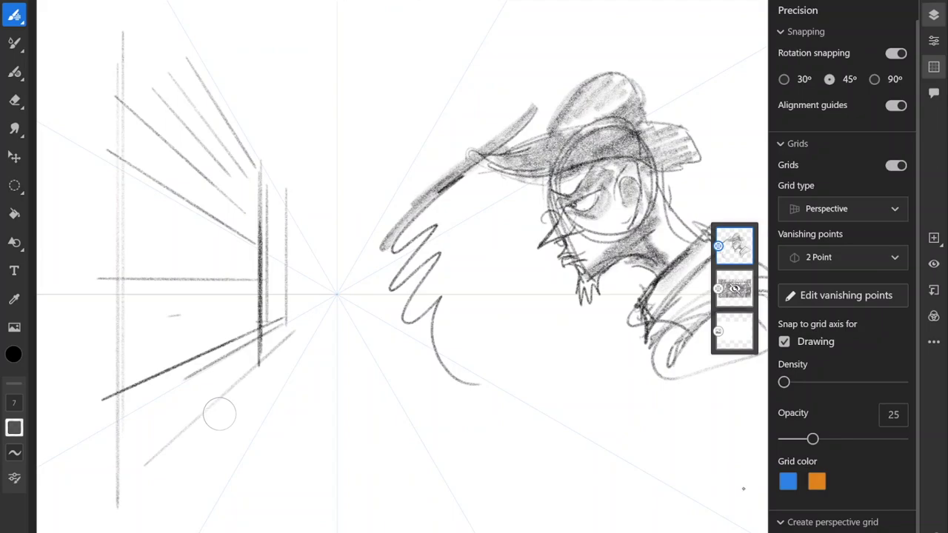
left_click_drag(120, 355, 258, 317)
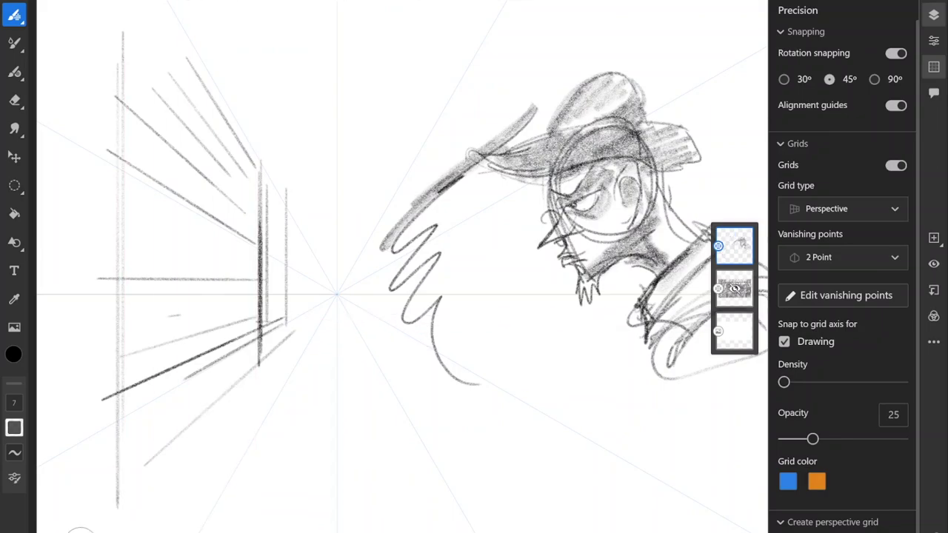
left_click_drag(331, 292, 331, 487)
scroll(474, 296, "down", 4)
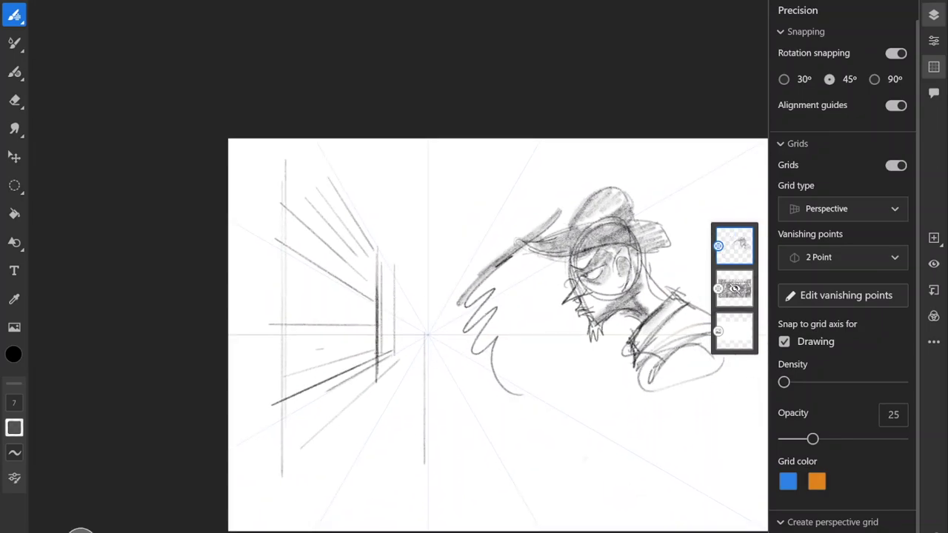
scroll(474, 297, "up", 3)
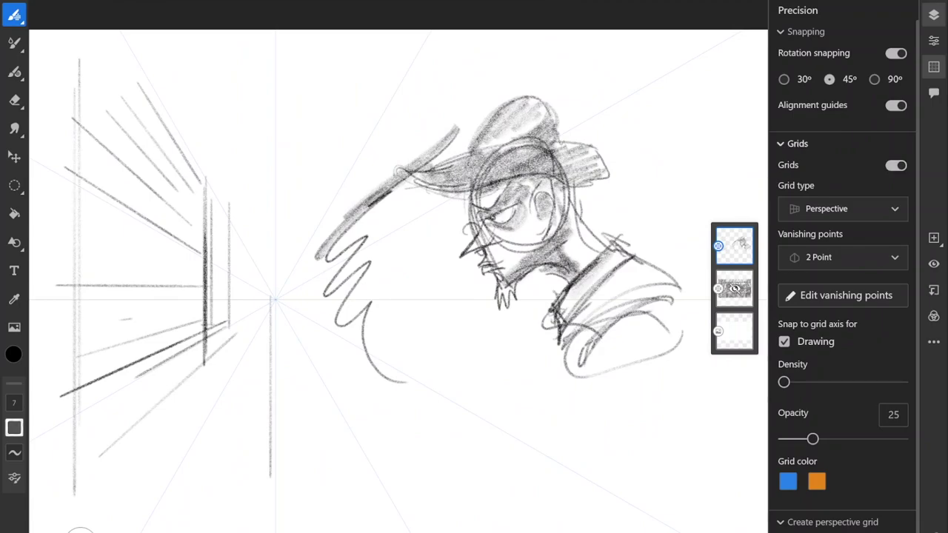
scroll(843, 296, "down", 1)
scroll(843, 296, "up", 1)
Step: Collapse the snapping options and draw lines radiating right of the vanishing point, plus a tall vertical beside the character
left_click(804, 32)
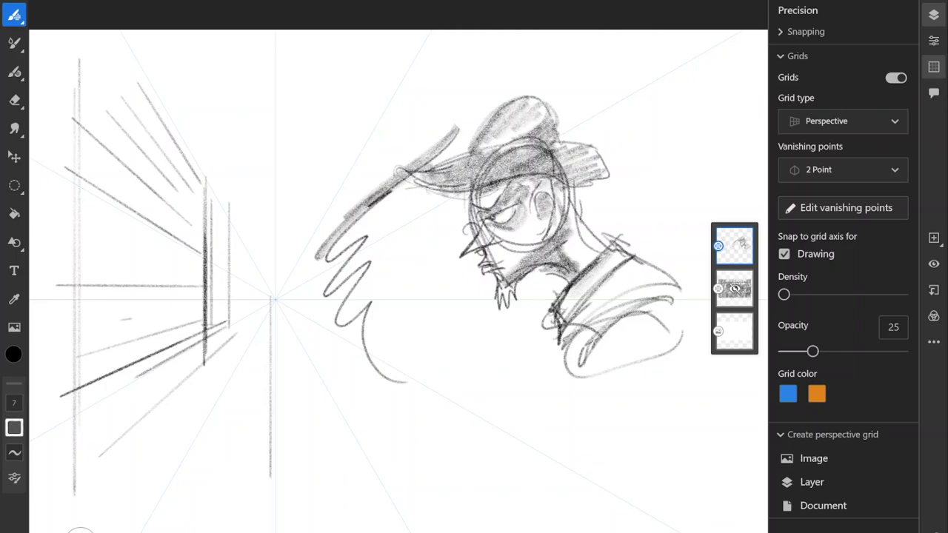
left_click_drag(235, 245, 328, 248)
left_click_drag(340, 65, 286, 259)
left_click_drag(397, 109, 268, 309)
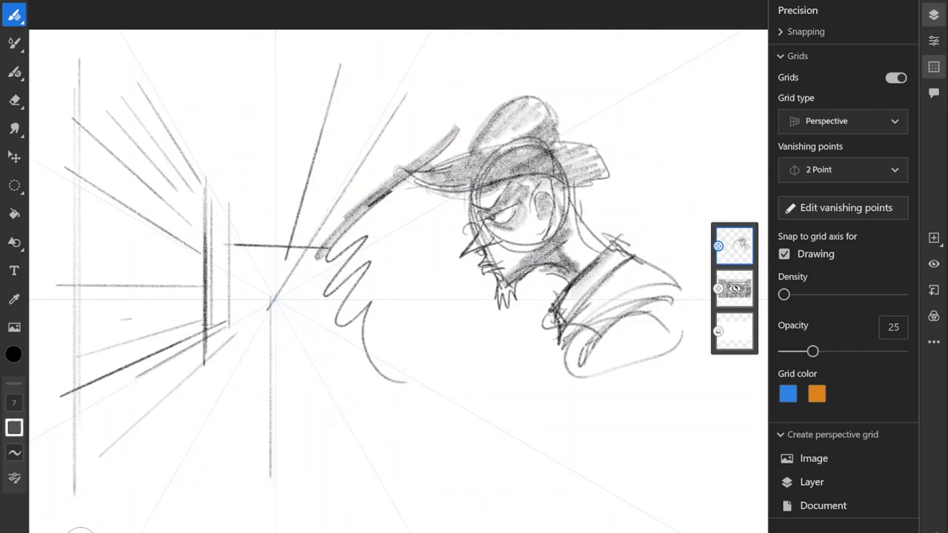
left_click_drag(406, 98, 406, 472)
mouse_move(272, 301)
left_mouse_down()
mouse_move(350, 438)
mouse_move(445, 509)
left_mouse_up()
left_click_drag(273, 301, 406, 532)
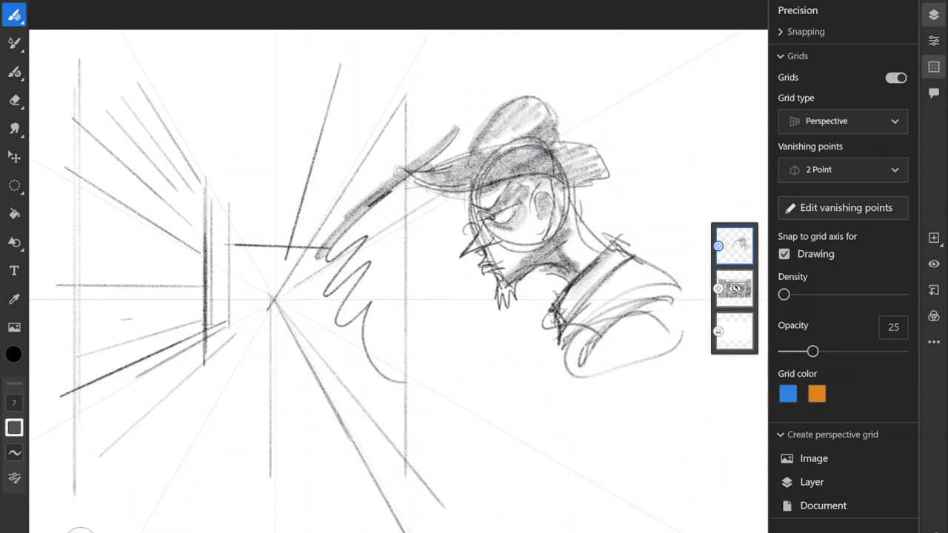
Step: Draw box edges around the character using snapped verticals and lines along the second vanishing point's axis
left_click_drag(381, 440, 381, 209)
mouse_move(388, 99)
left_mouse_down()
mouse_move(641, 140)
mouse_move(605, 441)
left_mouse_up()
left_click_drag(415, 507, 608, 476)
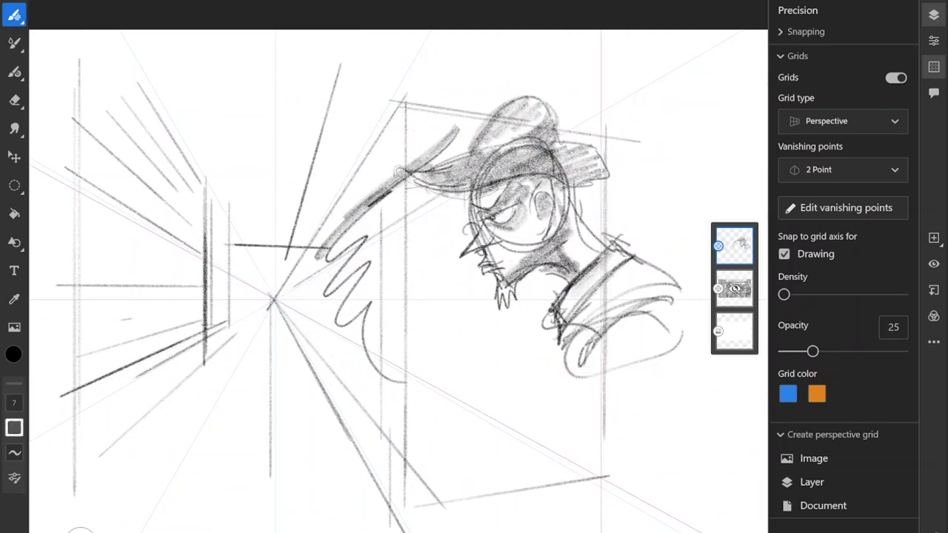
left_click_drag(665, 120, 665, 290)
left_click_drag(536, 64, 618, 79)
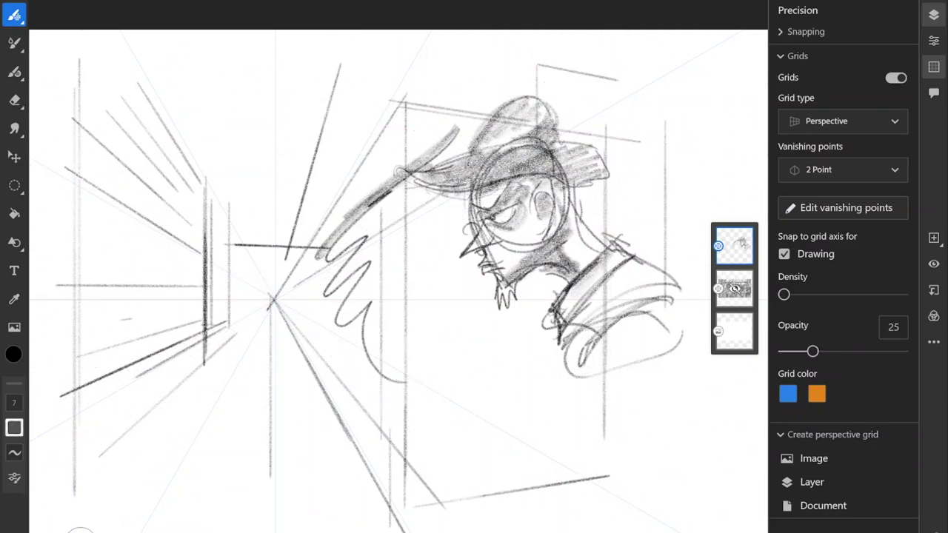
Step: Draw the box's receding top edge, a tall vertical, a lower edge and a short outer vertical right of the character
mouse_move(548, 66)
left_mouse_down()
mouse_move(675, 90)
mouse_move(658, 362)
left_mouse_up()
left_click_drag(659, 270, 658, 492)
left_click_drag(589, 453, 697, 438)
left_click_drag(693, 73, 693, 179)
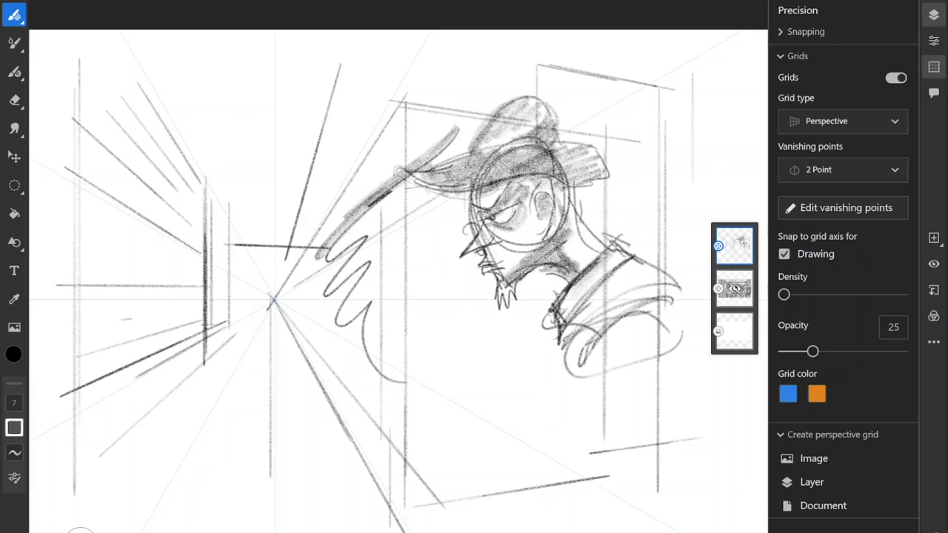
left_click(934, 67)
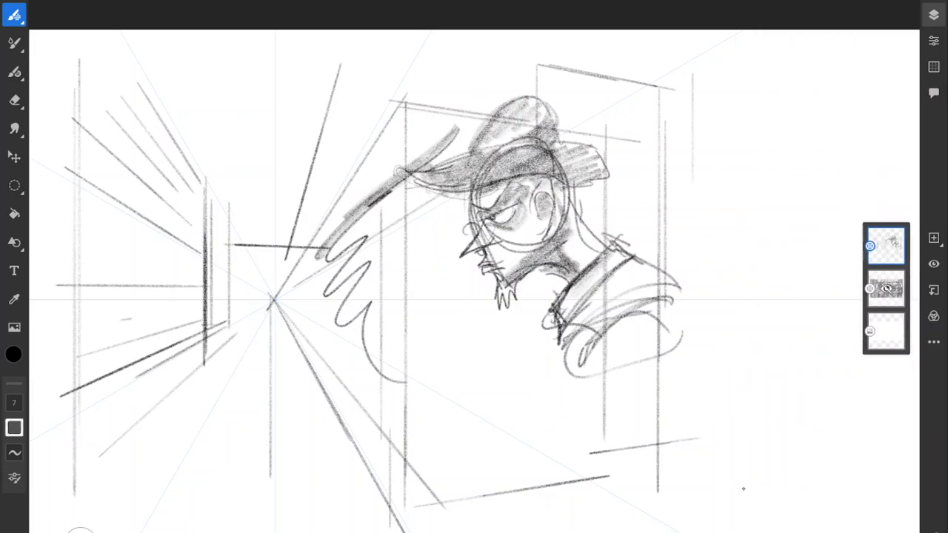
Step: View the comment and sharing options, close them, and toggle the layer stack off and on
left_click(934, 92)
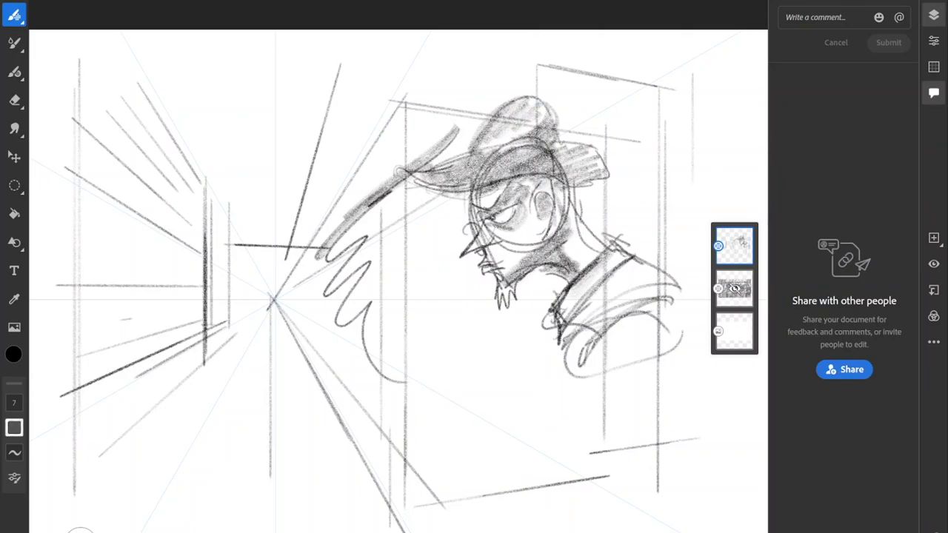
left_click(934, 92)
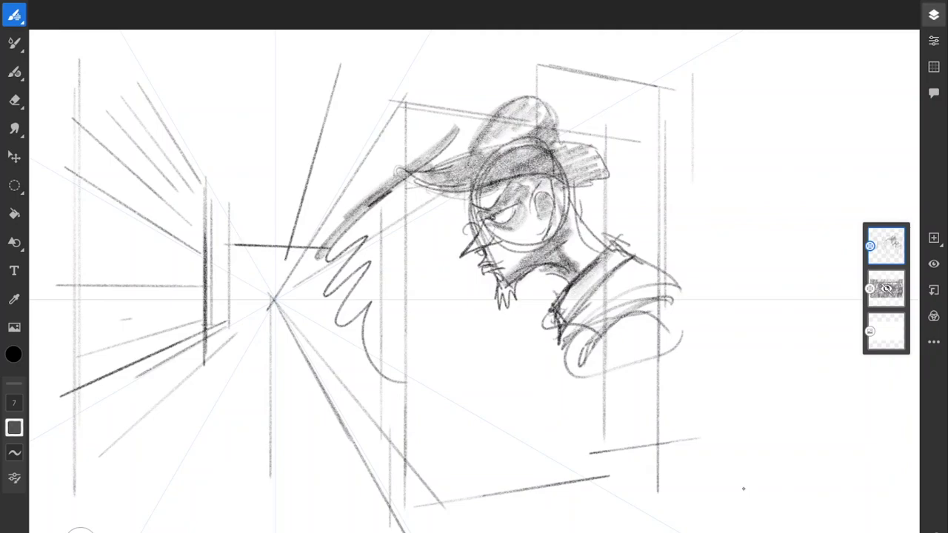
left_click(934, 15)
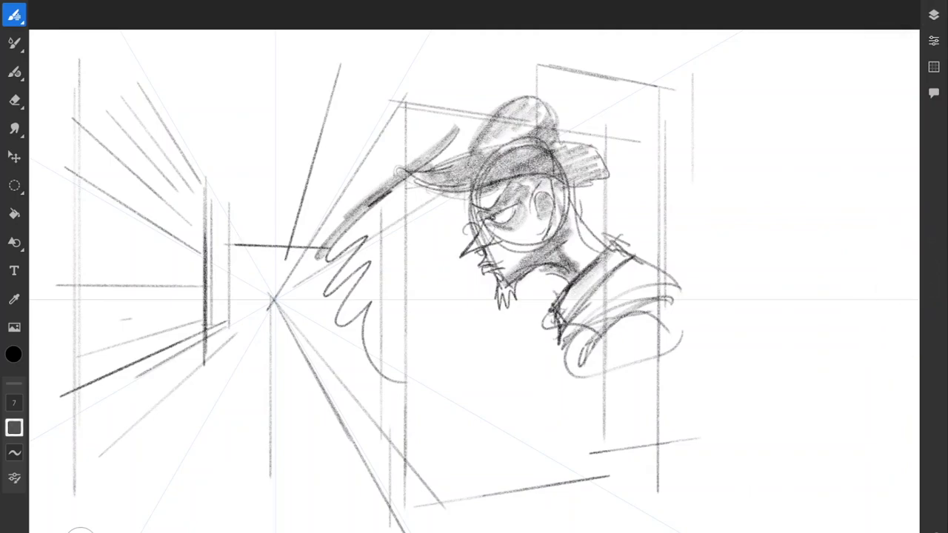
left_click(933, 14)
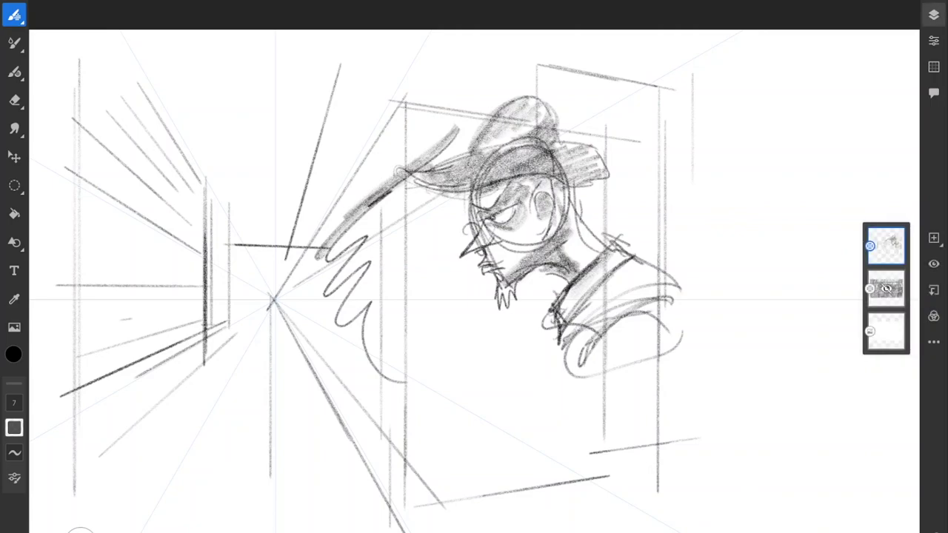
Step: Add an empty vector layer and an empty pixel layer above the character sketch
left_click(933, 237)
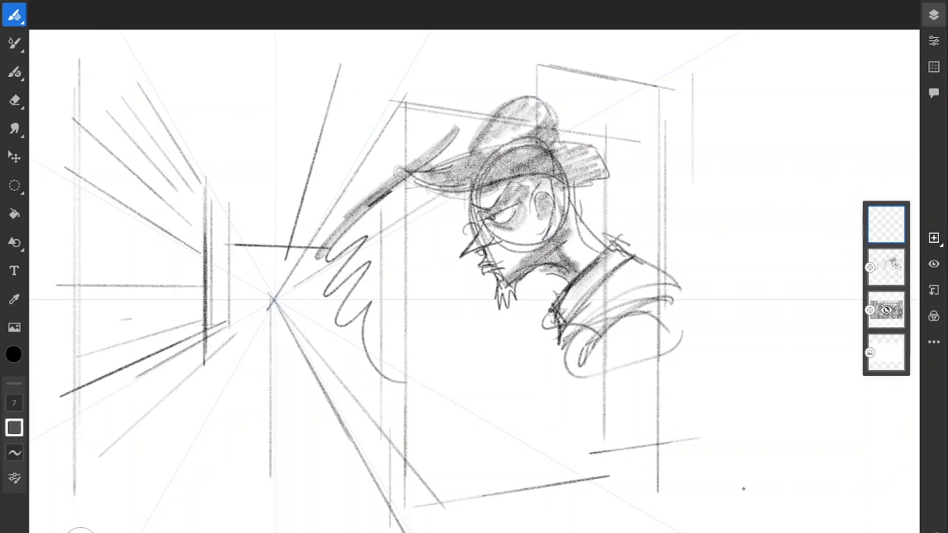
left_click(938, 243)
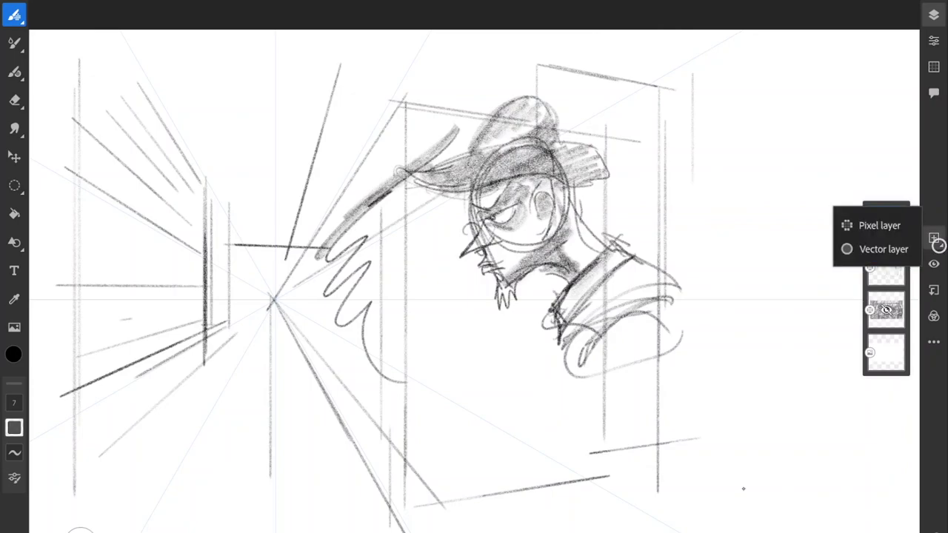
left_click(873, 225)
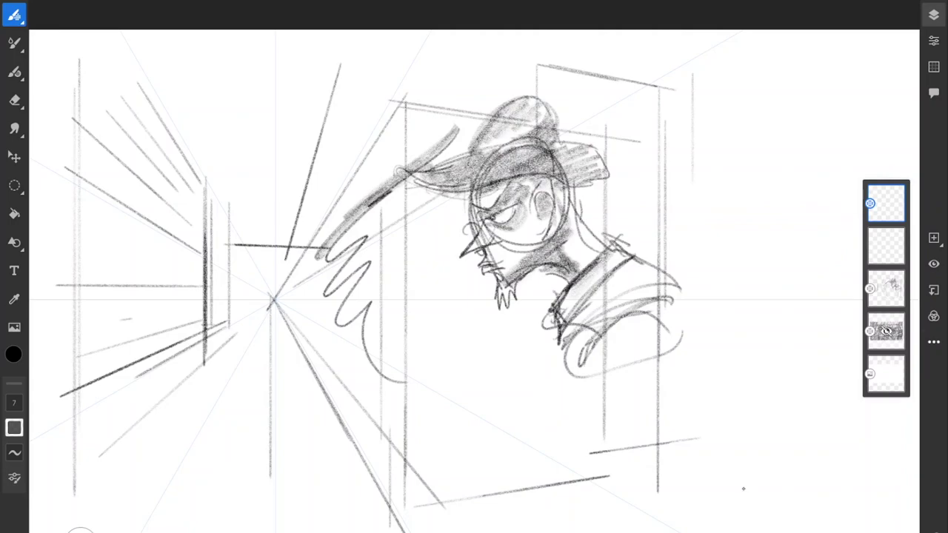
Step: Delete the two empty layers above the character sketch
left_click(934, 343)
left_click(846, 273)
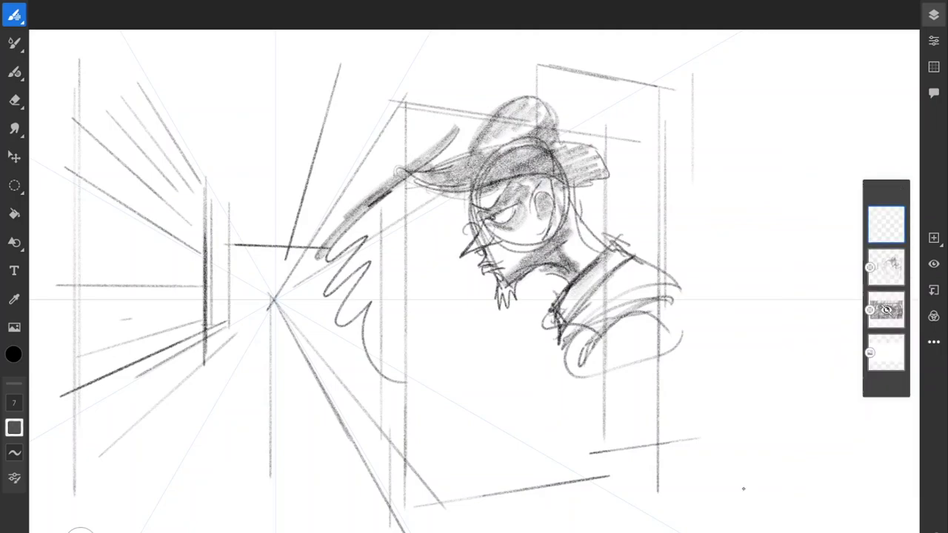
left_click(934, 342)
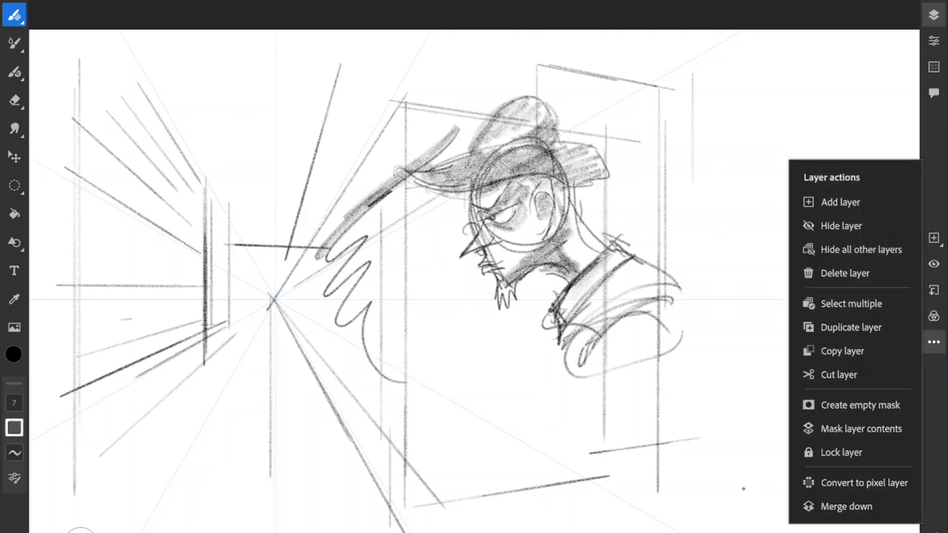
left_click(744, 489)
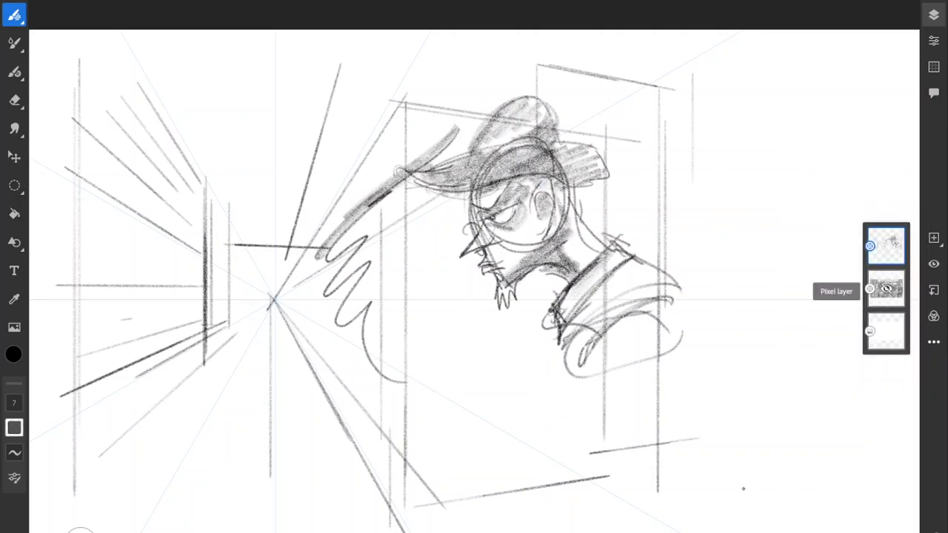
Step: Delete the layer with the character and perspective lines, and turn off the perspective grid
left_click(934, 342)
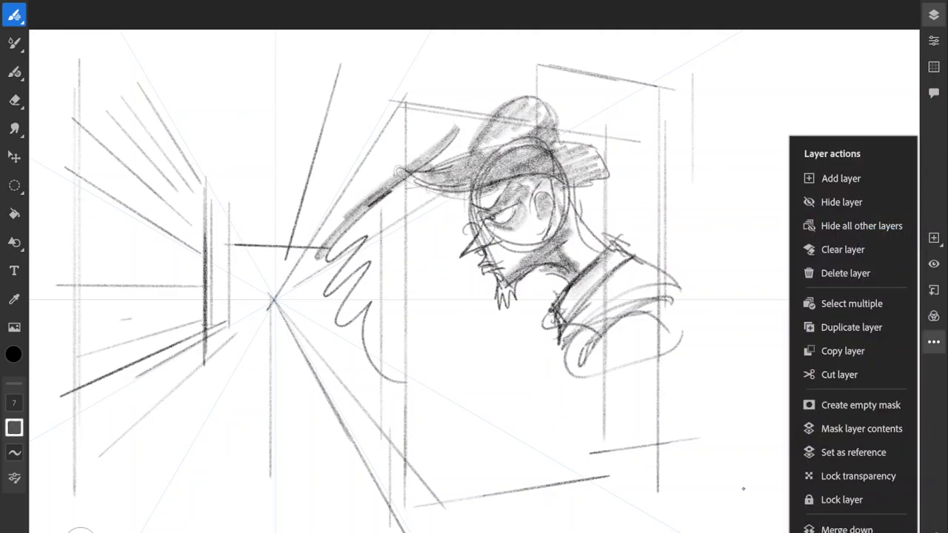
left_click(841, 201)
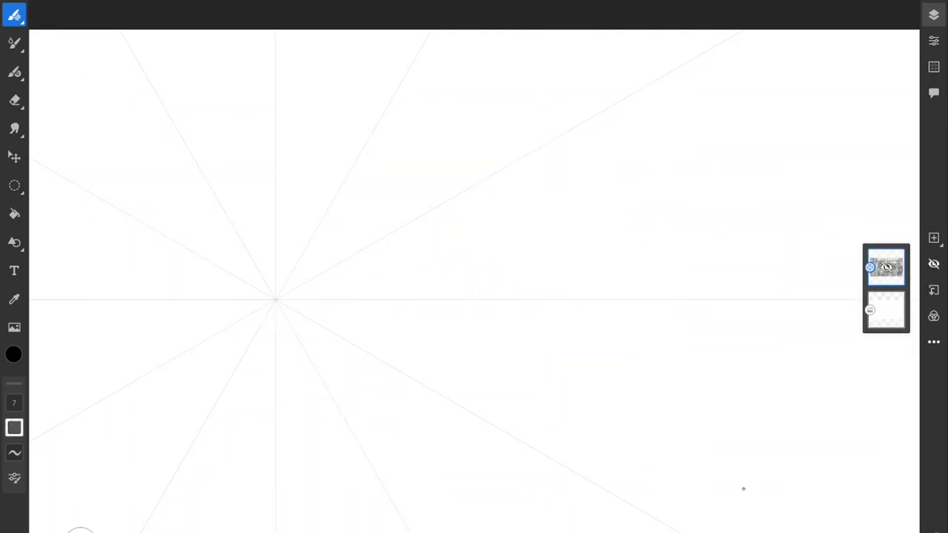
left_click(933, 67)
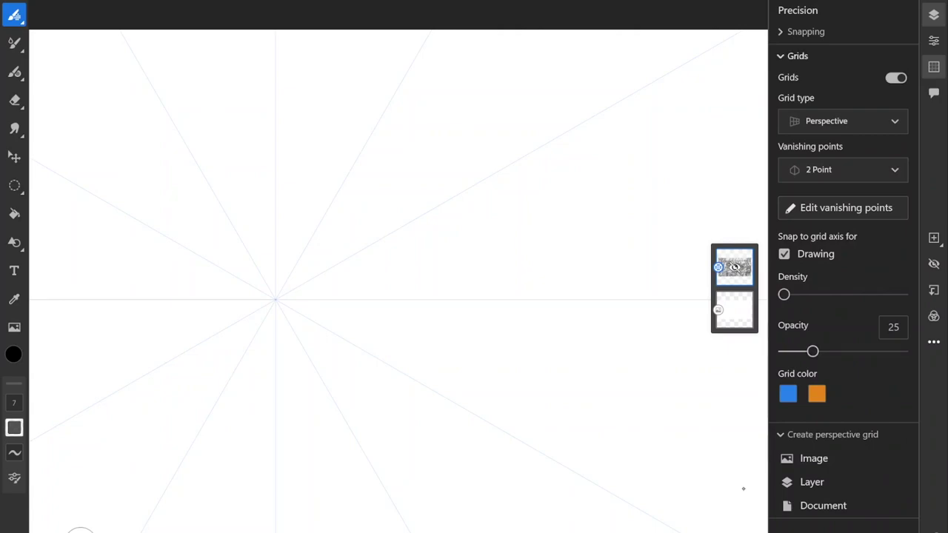
left_click(896, 77)
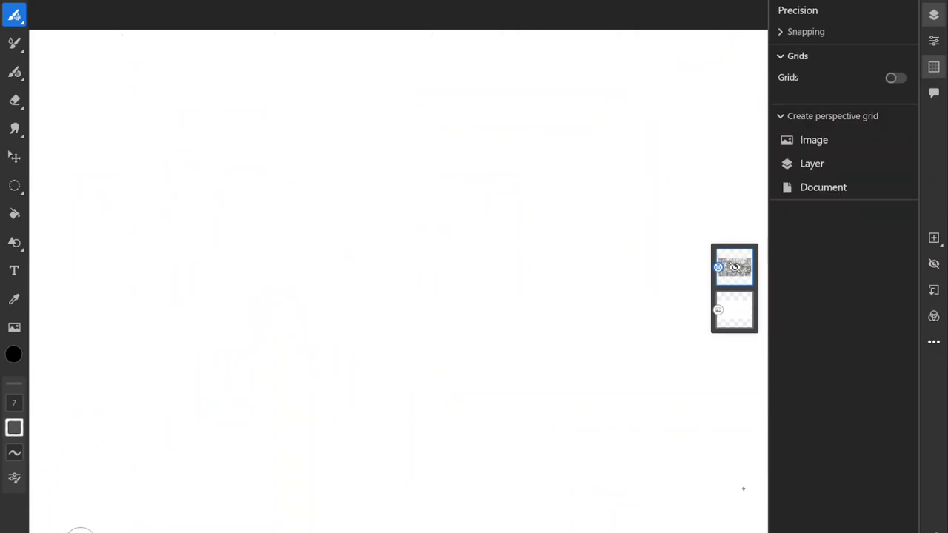
left_click(797, 56)
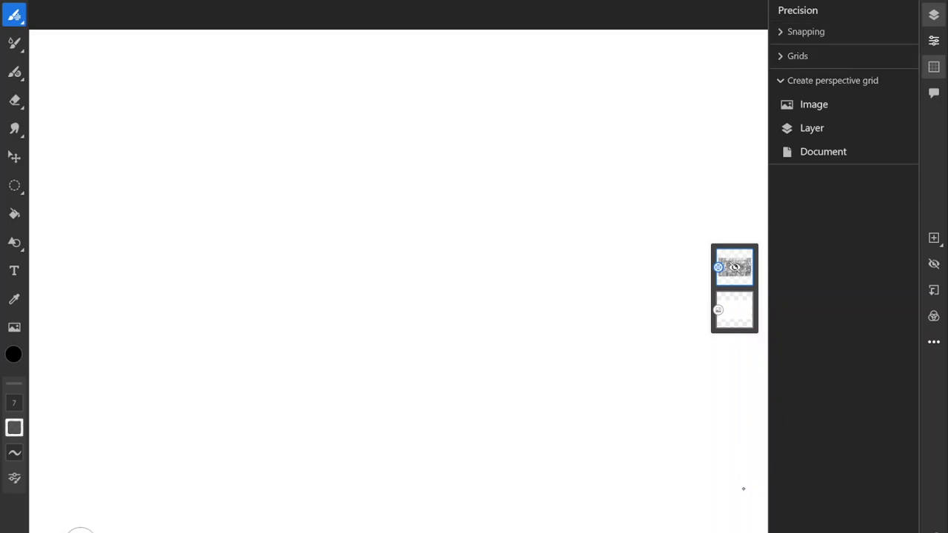
left_click(934, 67)
Step: Make the hidden fruit-stand sketch layer visible and undo a stray stroke across it
left_click(934, 263)
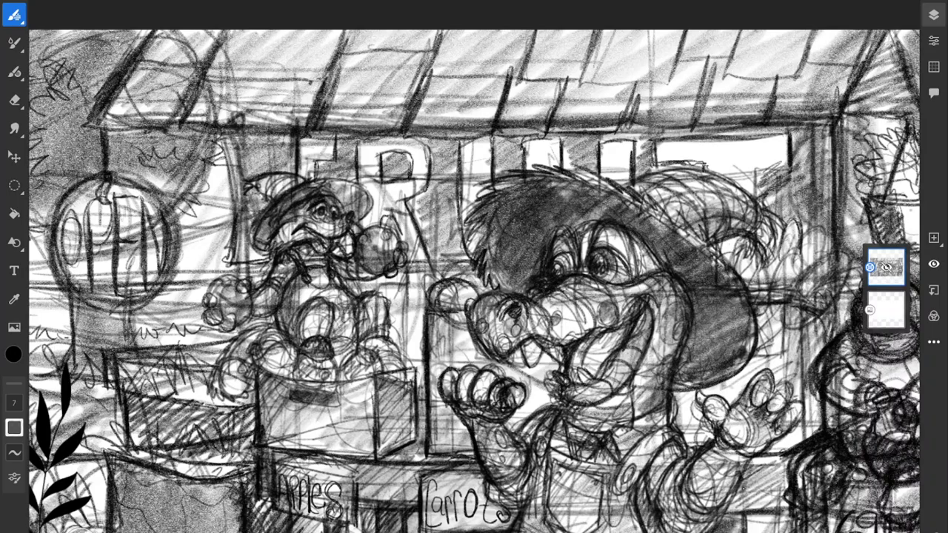
scroll(474, 281, "down", 3)
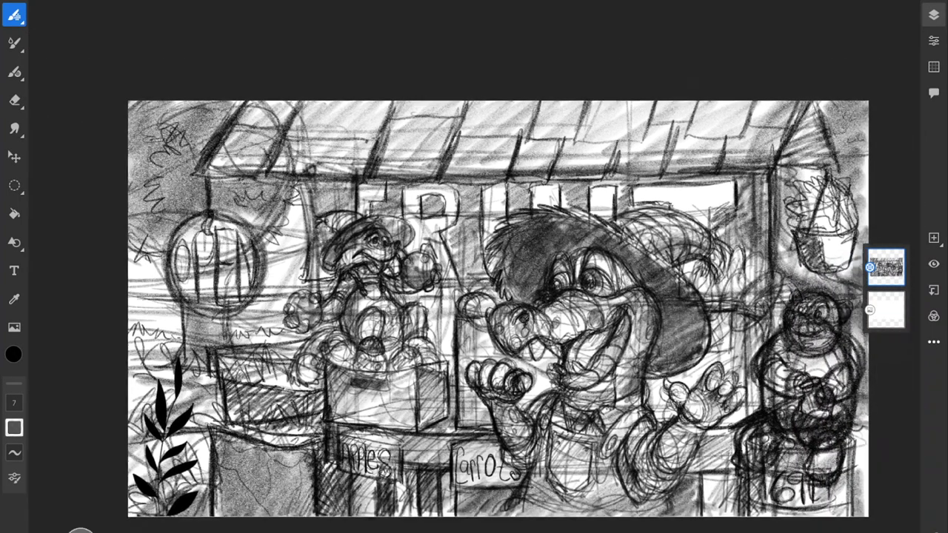
scroll(474, 282, "down", 1)
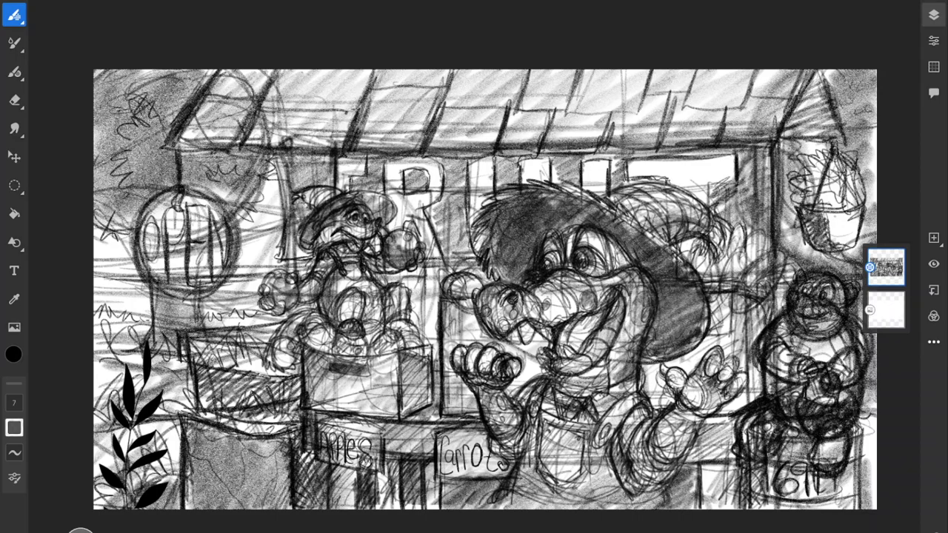
mouse_move(651, 207)
left_mouse_down()
mouse_move(546, 367)
mouse_move(486, 321)
left_mouse_up()
key("ctrl+z")
scroll(489, 293, "up", 3)
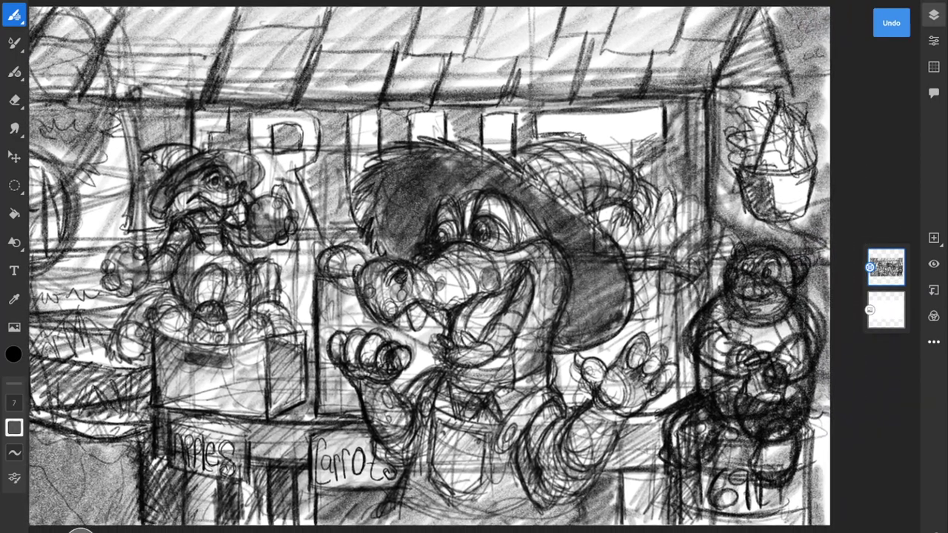
scroll(474, 267, "down", 2)
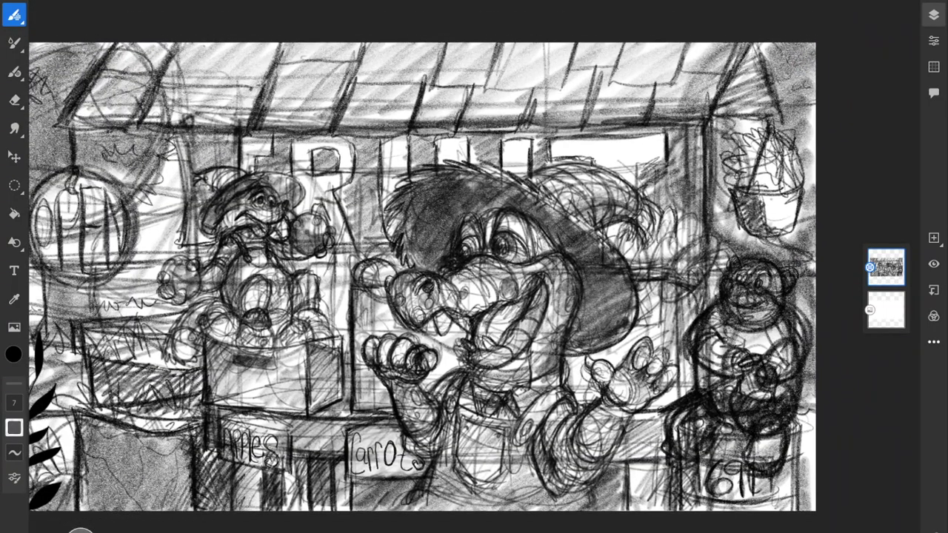
scroll(459, 260, "up", 3)
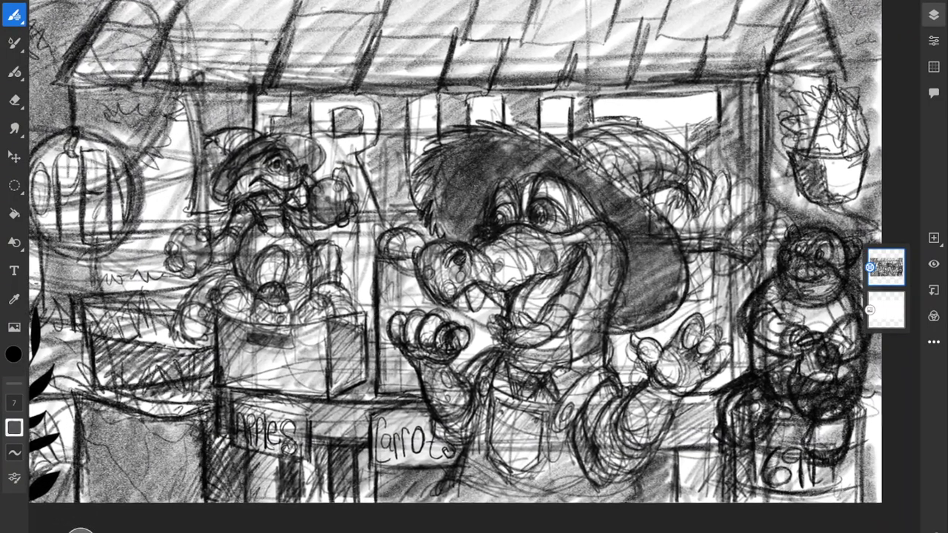
scroll(385, 345, "up", 2)
scroll(385, 345, "down", 1)
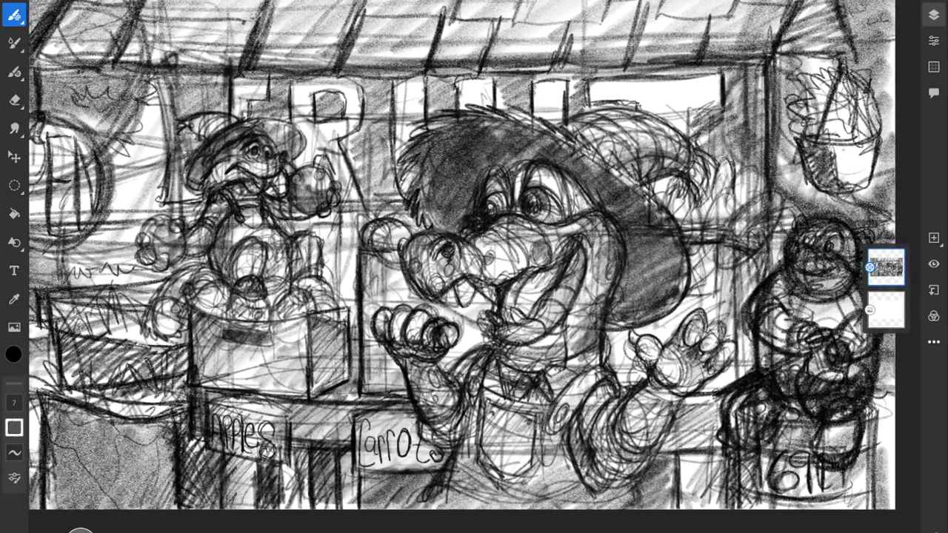
scroll(462, 255, "right", 1)
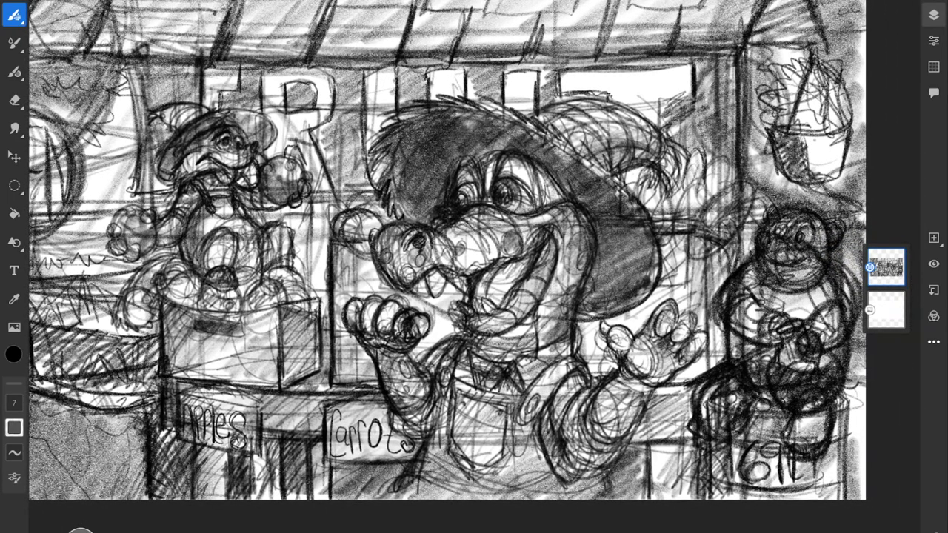
Step: Examine the fruit-stand sketch up close and as a whole, including its characters and foreground plant
scroll(459, 259, "up", 2)
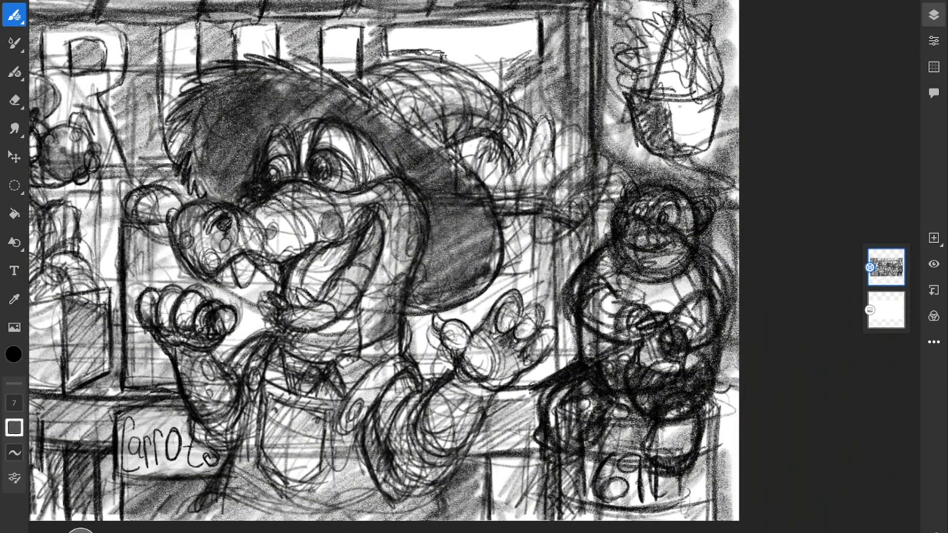
scroll(459, 259, "down", 5)
scroll(459, 259, "down", 3)
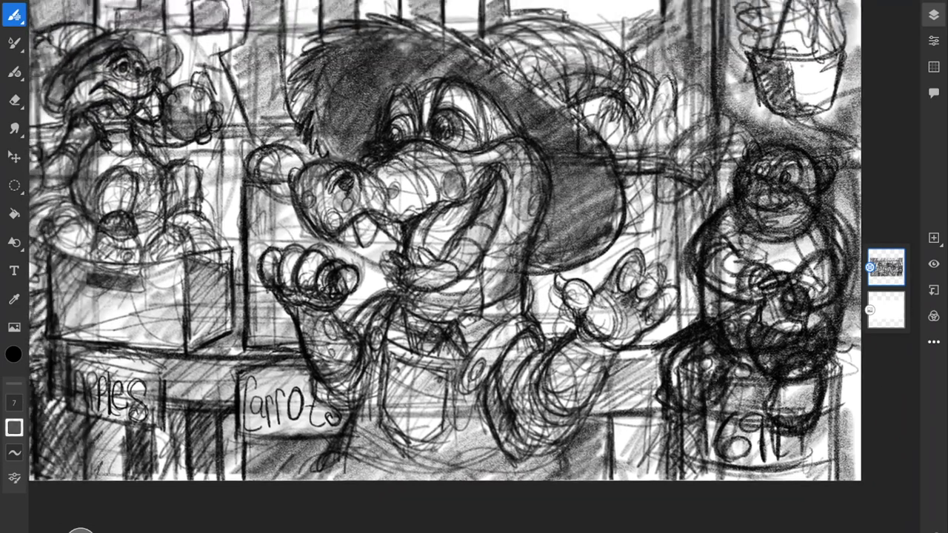
scroll(459, 259, "down", 2)
scroll(459, 252, "up", 2)
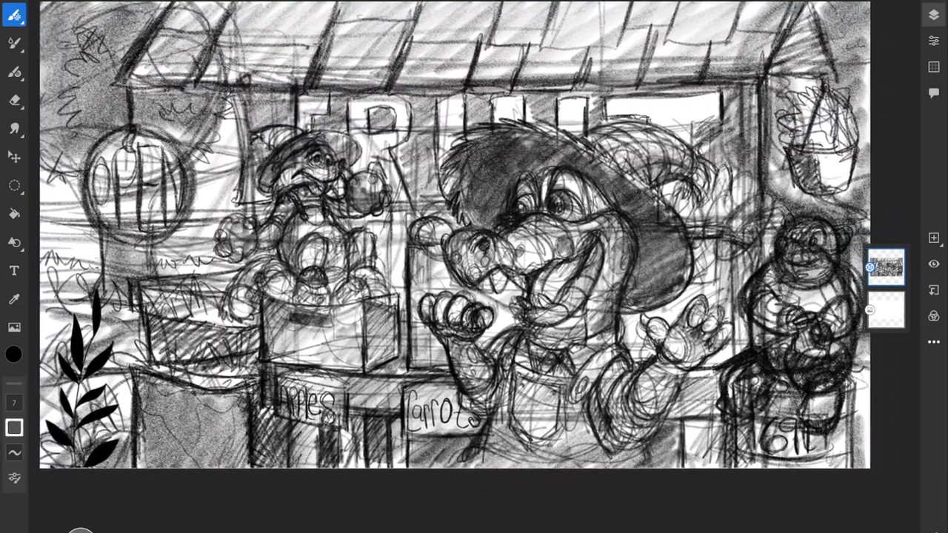
scroll(459, 252, "up", 1)
scroll(459, 252, "down", 1)
scroll(459, 252, "up", 1)
scroll(459, 252, "down", 2)
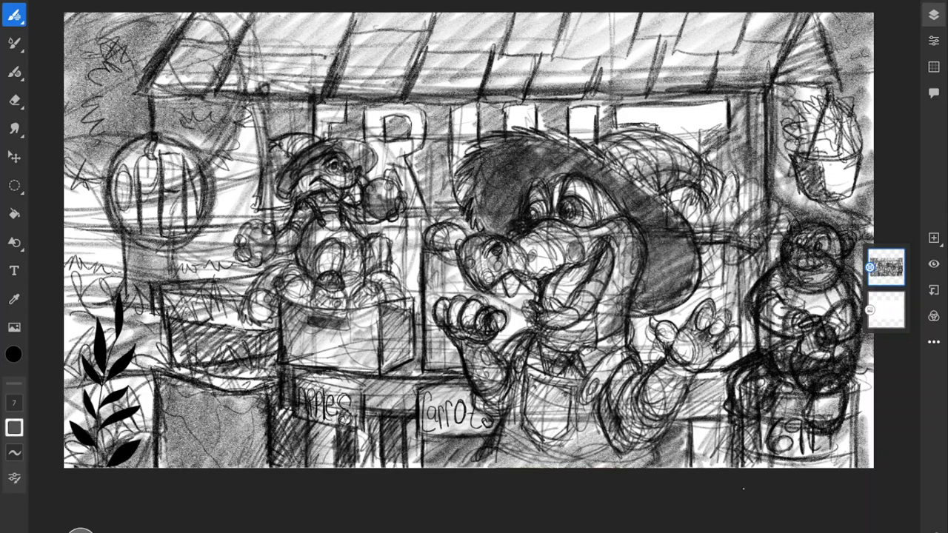
Step: Lower the opacity of the sketch's pixel layer to 34
left_click(934, 41)
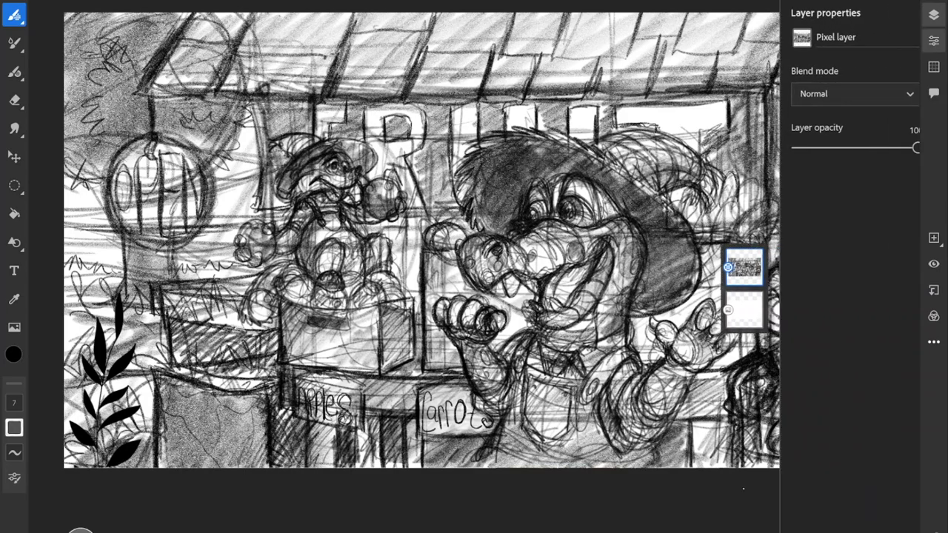
left_click_drag(905, 147, 826, 147)
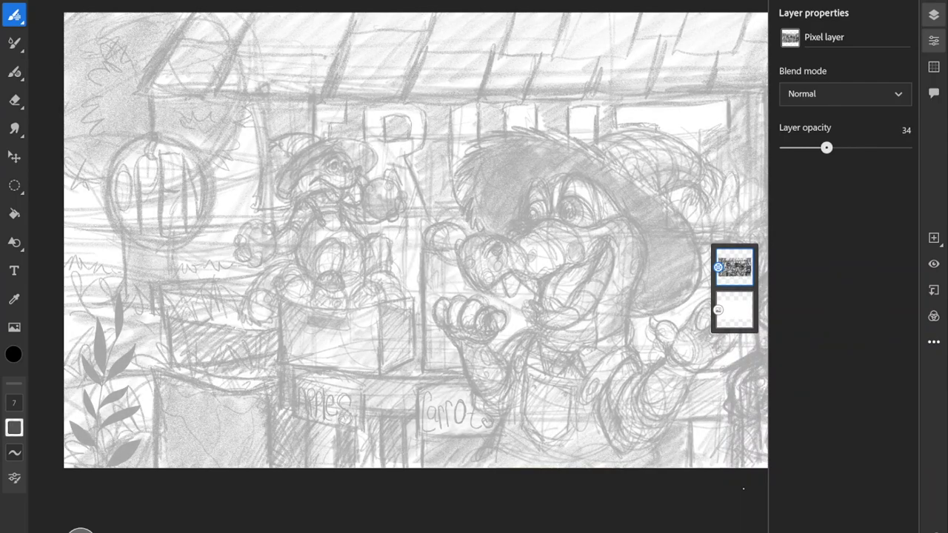
left_click(934, 41)
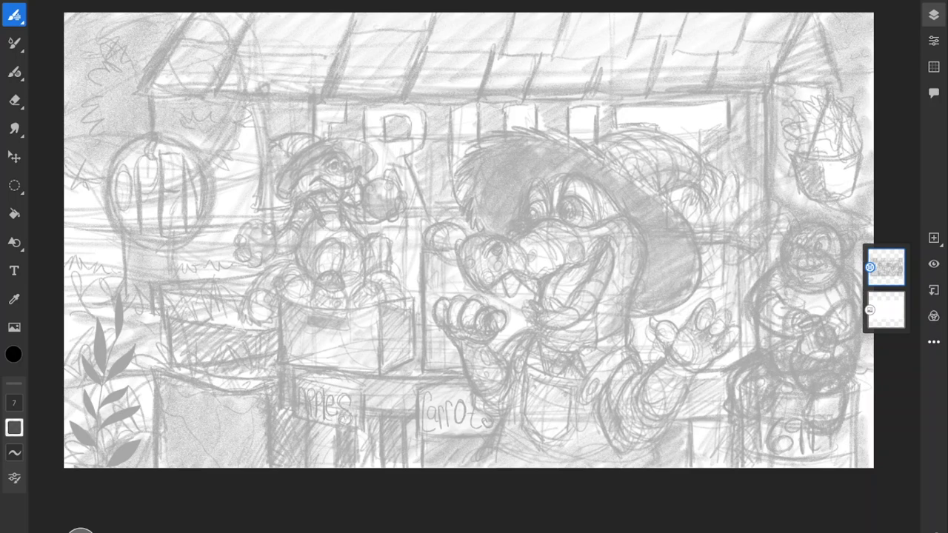
Step: Add a new layer above the sketch, choose red as the colour, and try a pencil stroke before undoing it
left_click(933, 237)
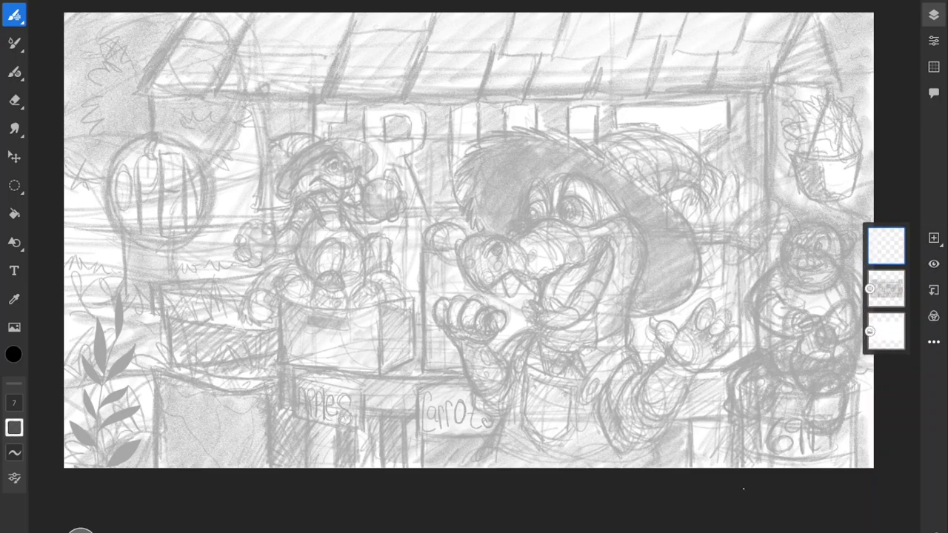
left_click(14, 353)
left_click_drag(154, 298, 133, 287)
mouse_move(363, 196)
left_mouse_down()
mouse_move(394, 223)
mouse_move(399, 292)
left_mouse_up()
key("ctrl+z")
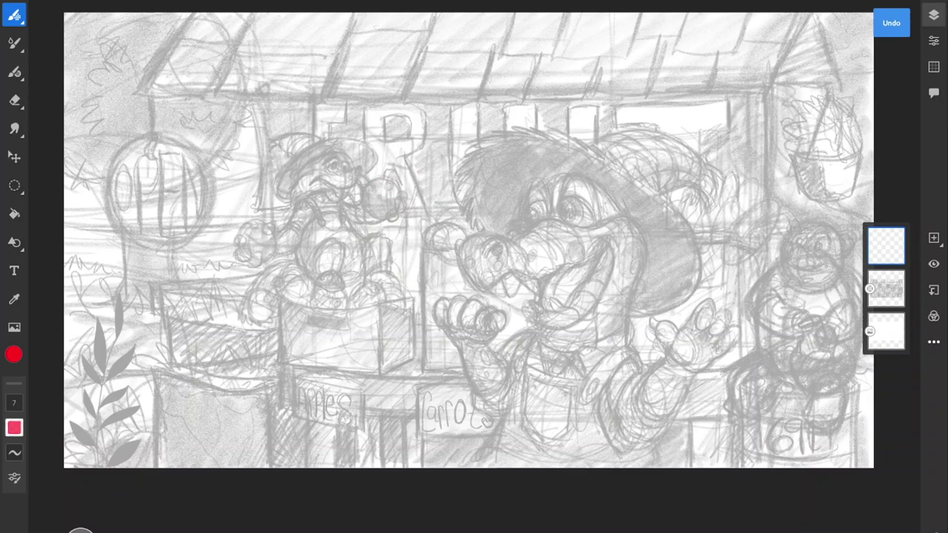
Step: Test the live brush at size 180 with a short red stroke along the lower edge of the drawing
left_click(14, 42)
left_click(13, 72)
left_click_drag(722, 465, 755, 460)
left_click(13, 42)
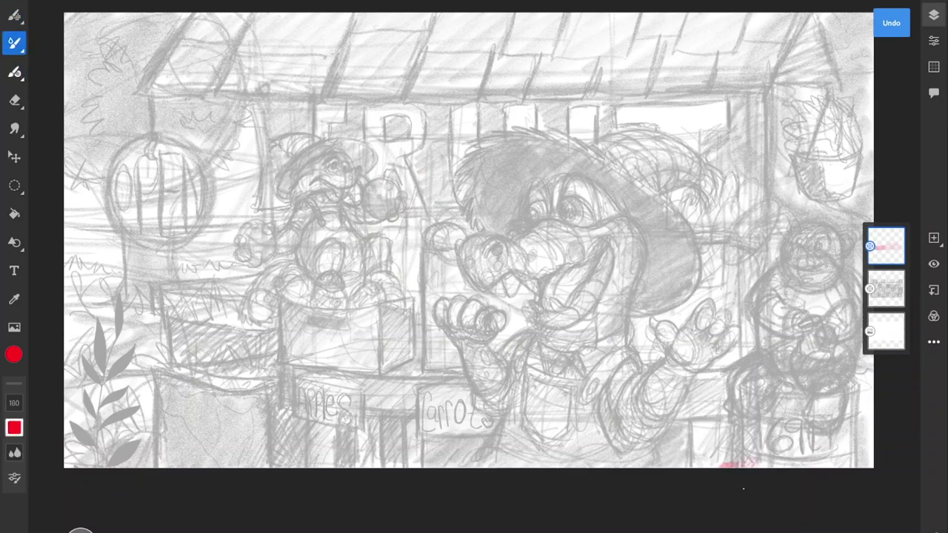
Step: Look through the vector brush categories and return to the live brush
left_click(13, 72)
left_click(14, 72)
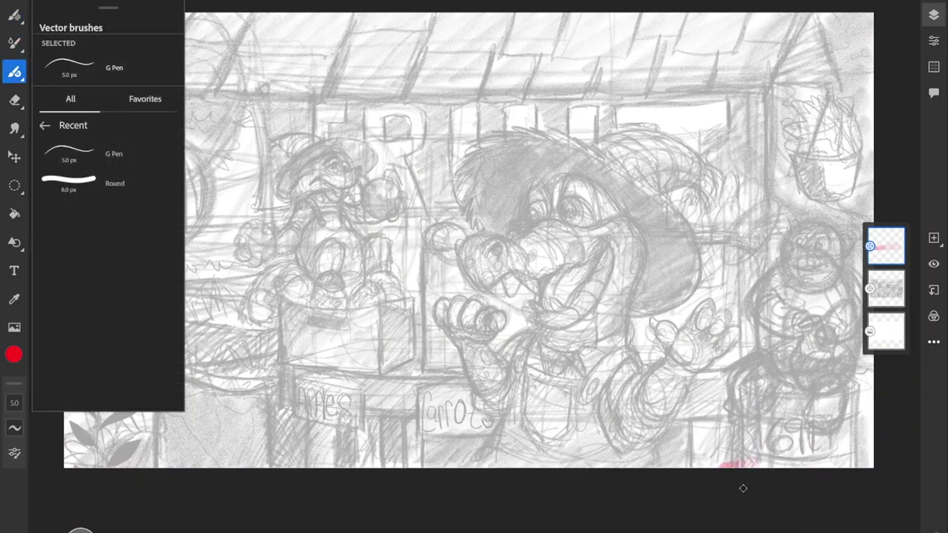
left_click(45, 125)
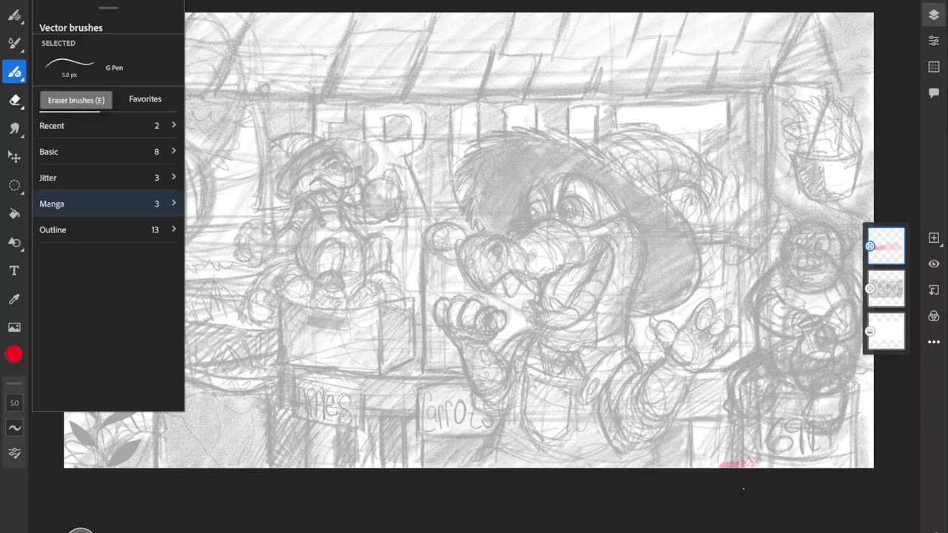
left_click(14, 44)
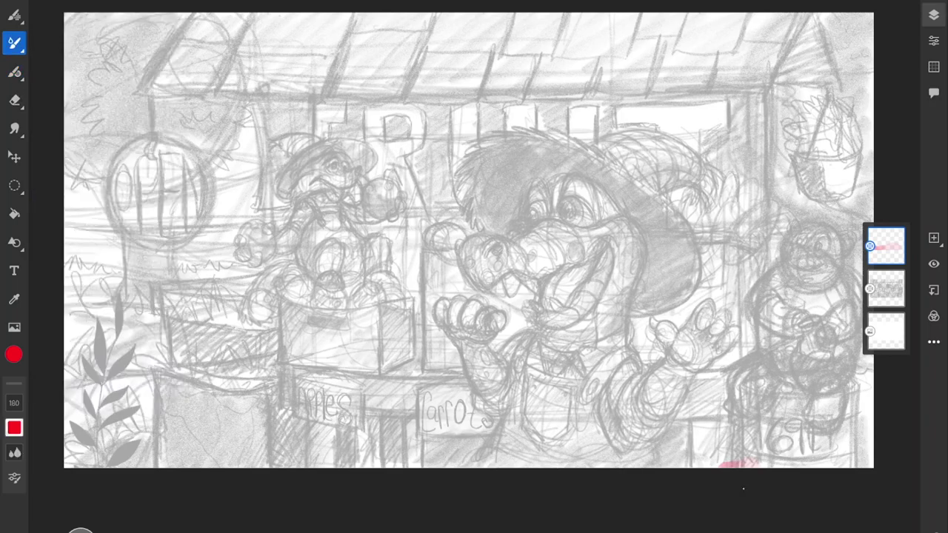
Step: Select the pixel brush Kyle's Tech Pens - Tooth Paper Bleed Med from the megapack 2 library brushes
left_click(14, 16)
left_click(14, 16)
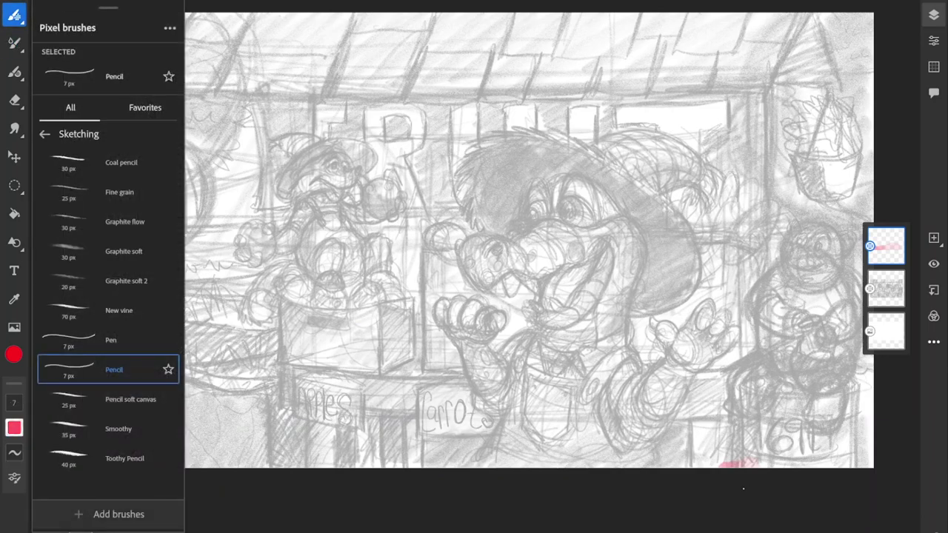
left_click(45, 134)
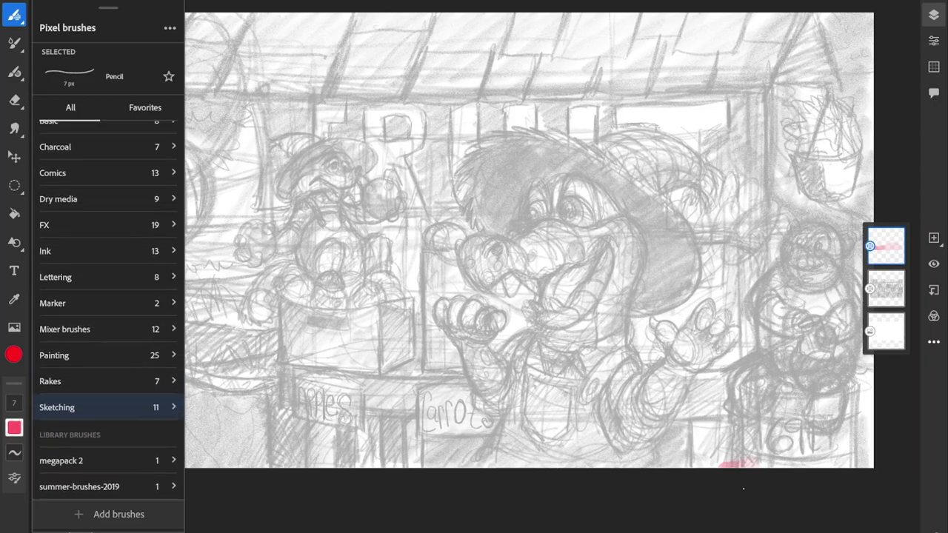
left_click(61, 461)
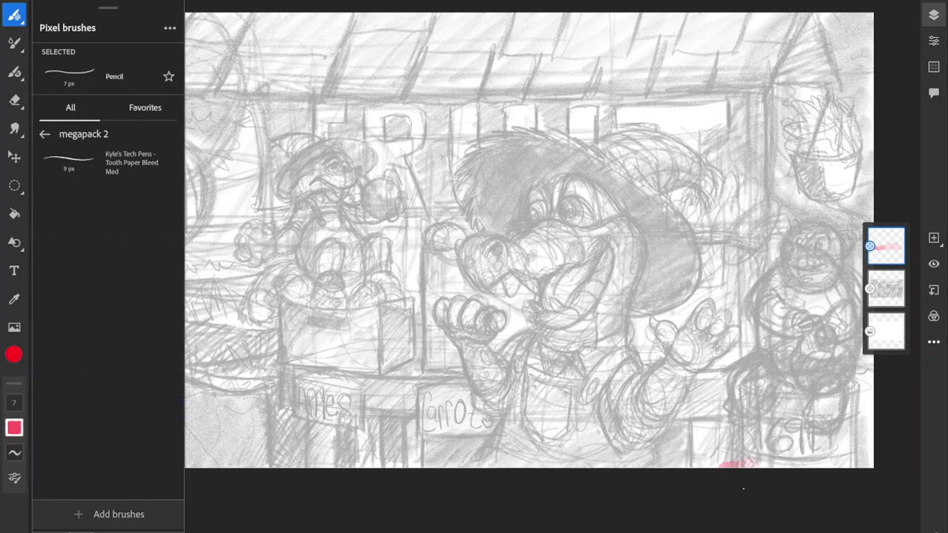
left_click(45, 134)
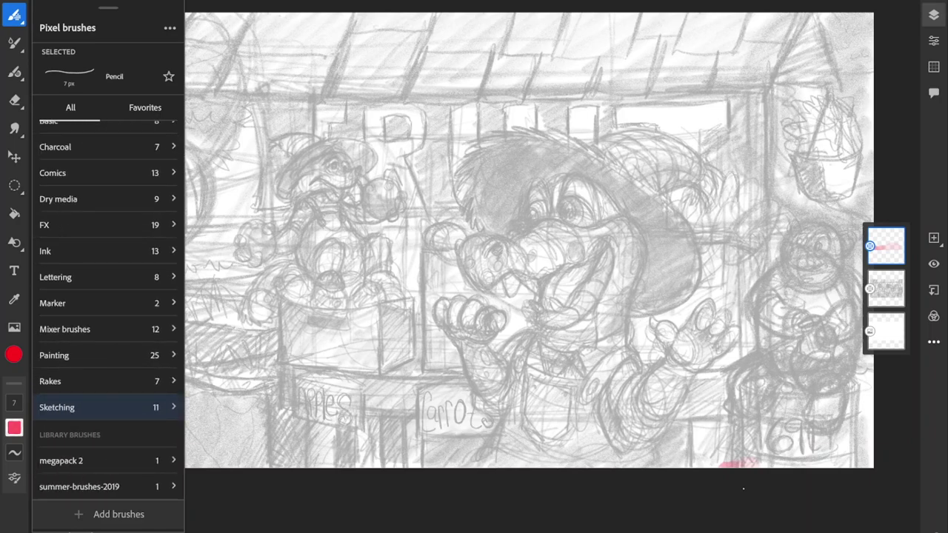
left_click(60, 461)
left_click(109, 161)
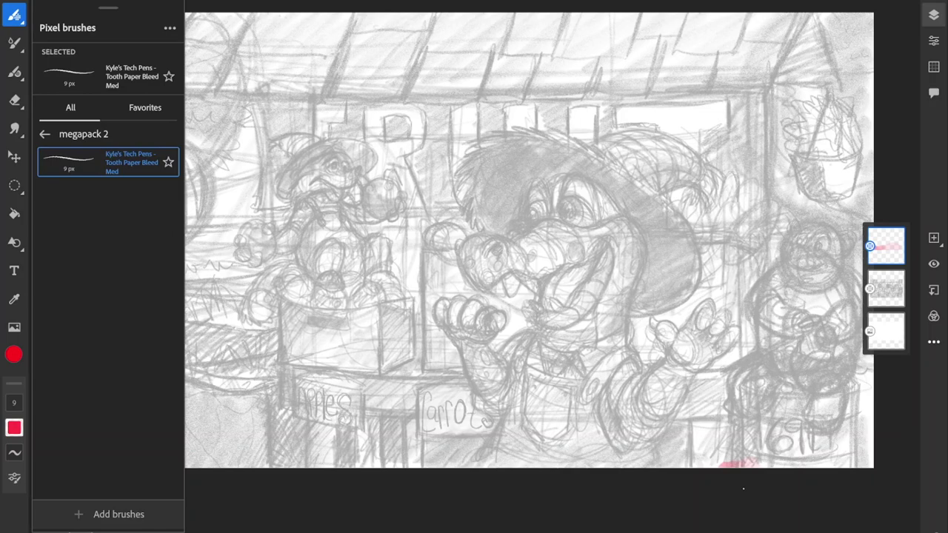
left_click(44, 134)
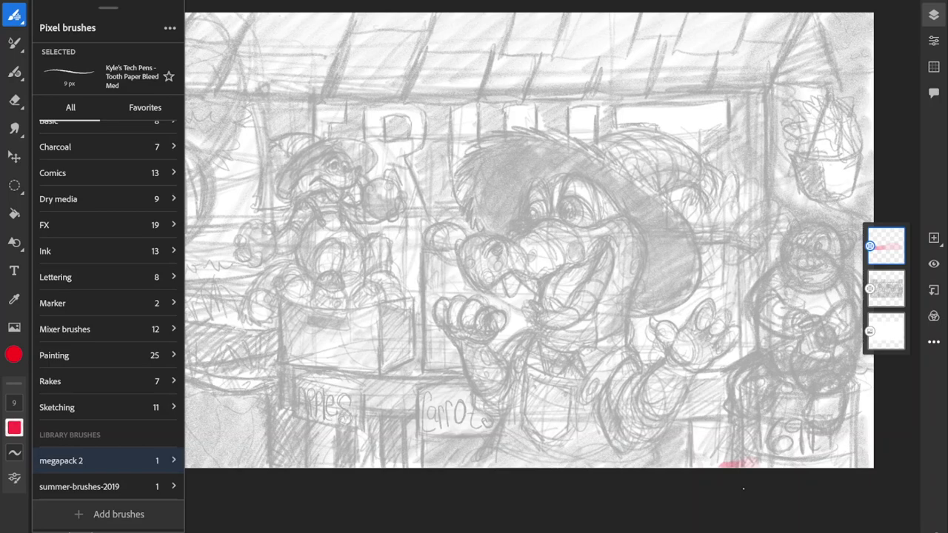
Step: Paint broad overlapping red and orange-red test strokes across the middle of the sketch with the 300 px Block stain brush
left_click(104, 355)
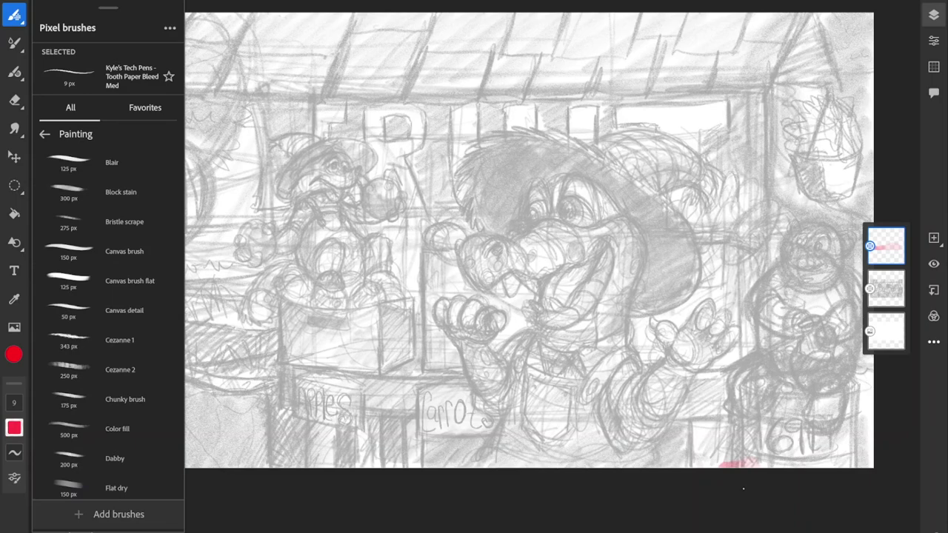
left_click(111, 191)
mouse_move(304, 243)
left_mouse_down()
mouse_move(435, 154)
mouse_move(435, 200)
mouse_move(481, 224)
mouse_move(469, 324)
left_mouse_up()
left_click(13, 354)
left_click_drag(158, 324, 156, 300)
mouse_move(406, 138)
left_mouse_down()
mouse_move(410, 161)
mouse_move(382, 214)
mouse_move(409, 281)
mouse_move(520, 215)
mouse_move(576, 314)
left_mouse_up()
mouse_move(478, 305)
left_mouse_down()
mouse_move(546, 300)
mouse_move(628, 345)
left_mouse_up()
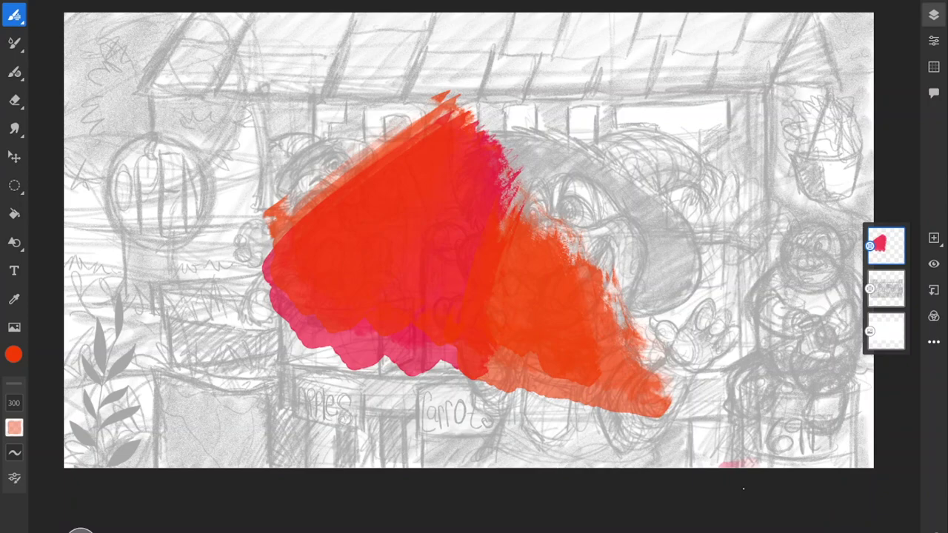
Step: Add a Hue/Saturation adjustment layer with hue 4, saturation -7 and lightness -15
left_click(934, 316)
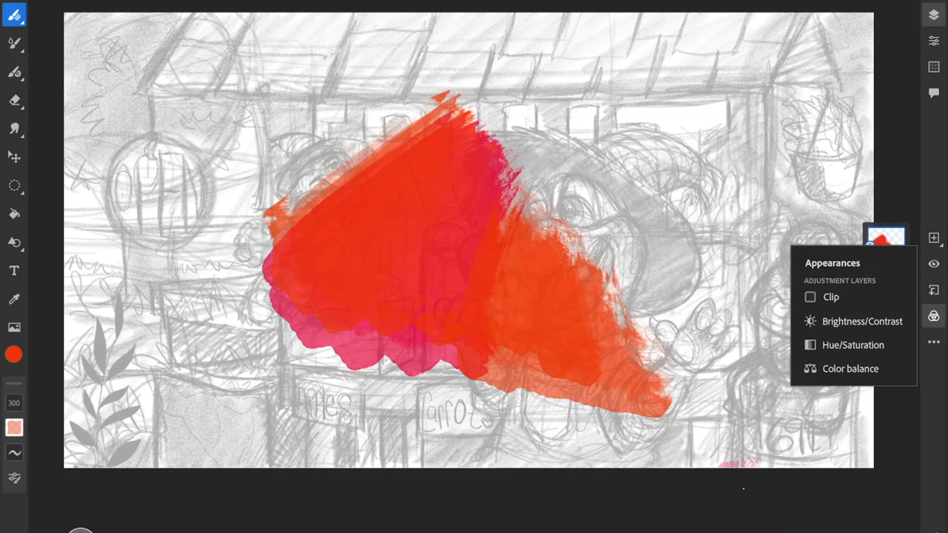
left_click(853, 345)
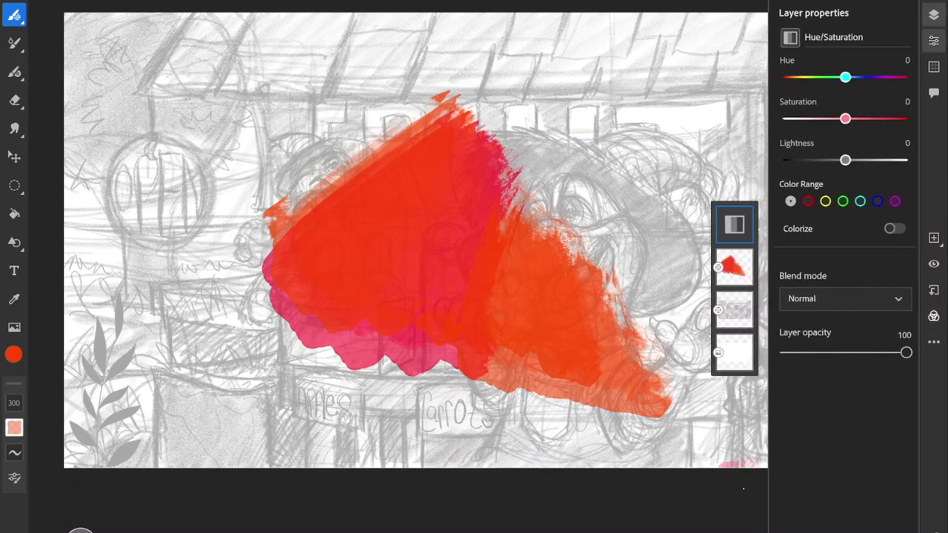
mouse_move(845, 77)
left_mouse_down()
mouse_move(829, 77)
mouse_move(861, 77)
mouse_move(846, 77)
left_mouse_up()
mouse_move(845, 118)
left_mouse_down()
mouse_move(822, 118)
mouse_move(898, 118)
mouse_move(841, 119)
left_mouse_up()
mouse_move(845, 160)
left_mouse_down()
mouse_move(816, 160)
mouse_move(844, 160)
mouse_move(828, 160)
mouse_move(836, 160)
left_mouse_up()
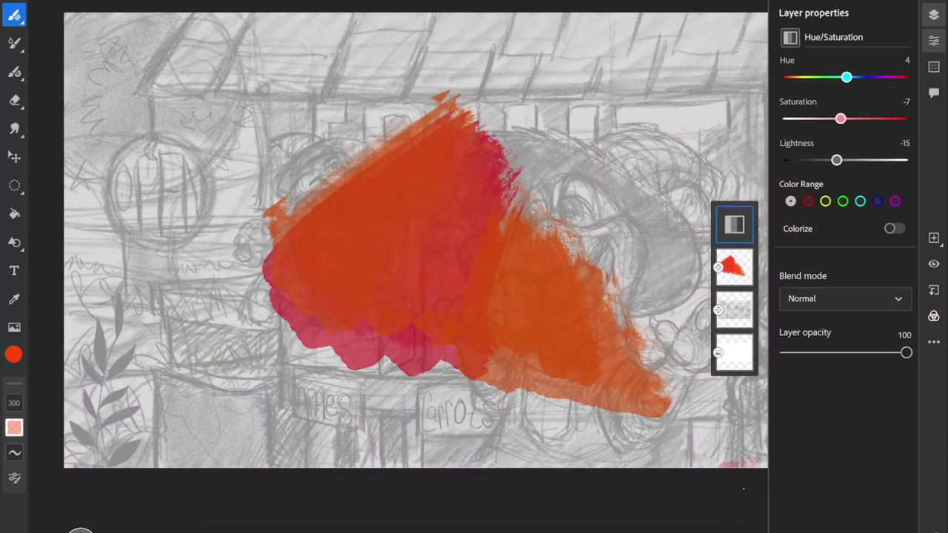
Step: Set the adjustment layer's blend mode to Color burn and its lightness to -44
left_click(844, 299)
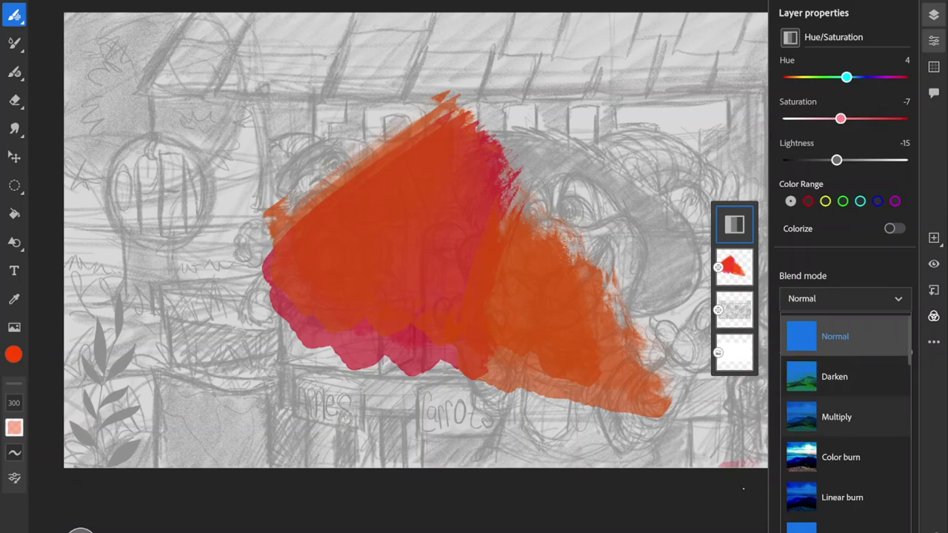
left_click(841, 457)
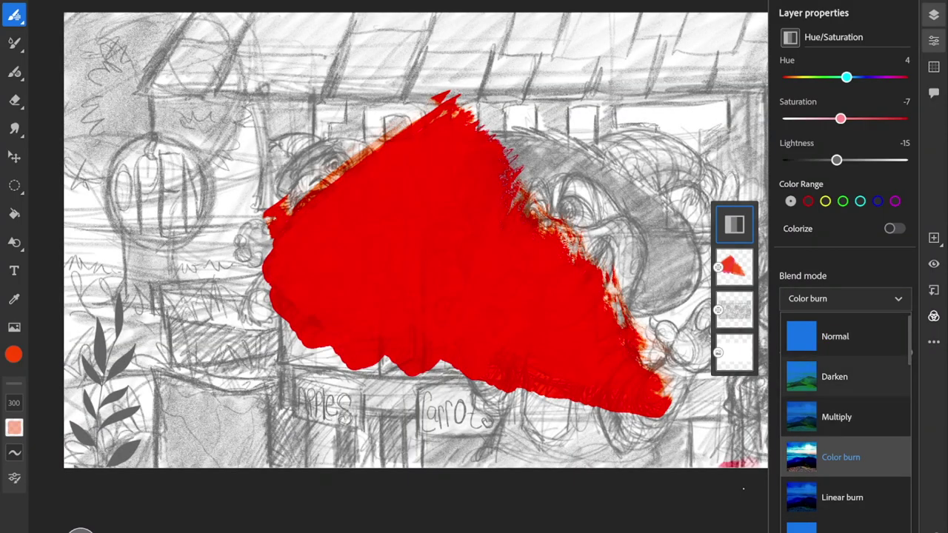
mouse_move(836, 160)
left_mouse_down()
mouse_move(806, 160)
mouse_move(854, 160)
mouse_move(819, 160)
left_mouse_up()
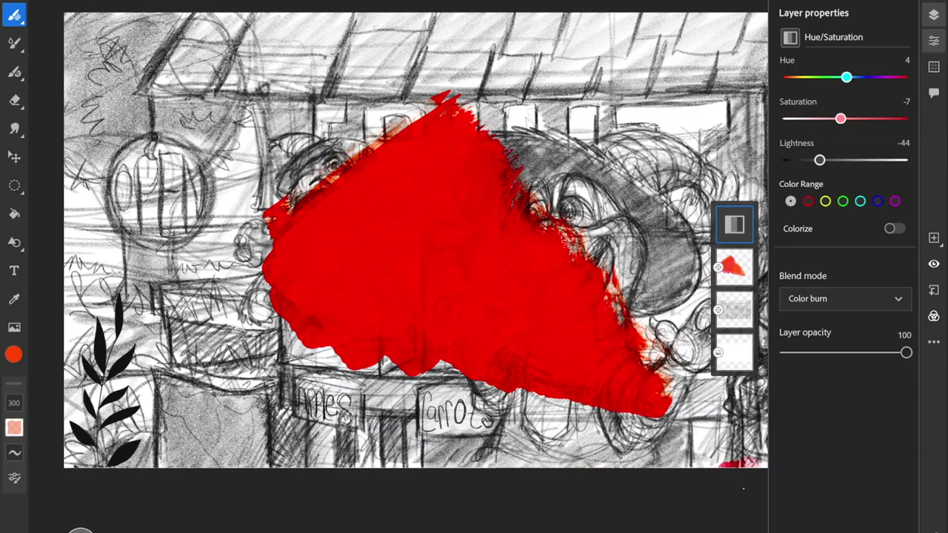
left_click(934, 41)
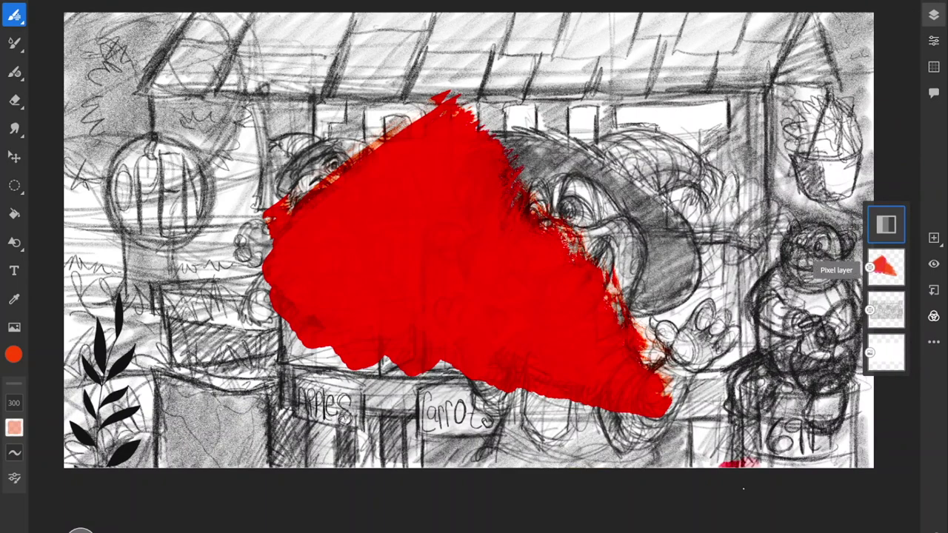
Step: Delete the Hue/Saturation adjustment layer and the layer holding the test paint strokes
left_click(886, 267)
left_click(934, 342)
left_click(885, 224)
left_click(885, 225)
left_click(933, 342)
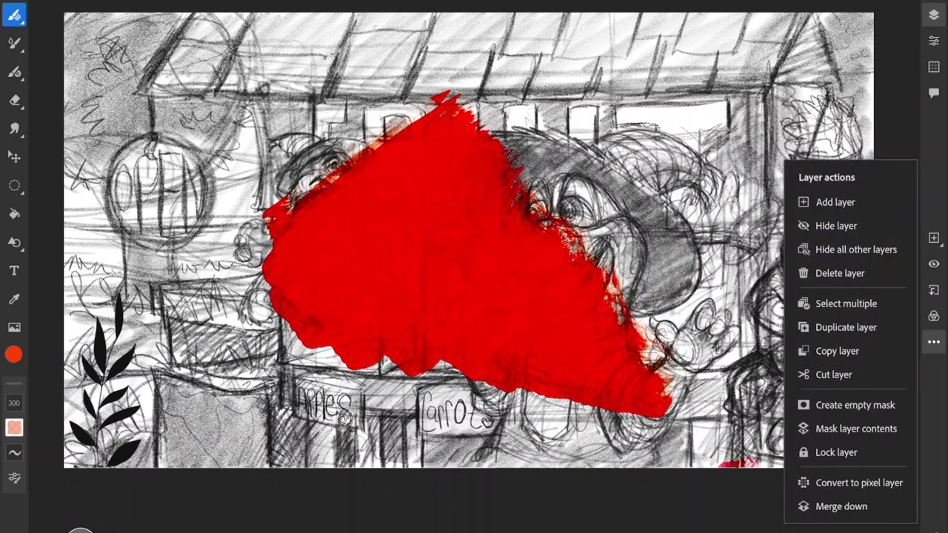
left_click(839, 274)
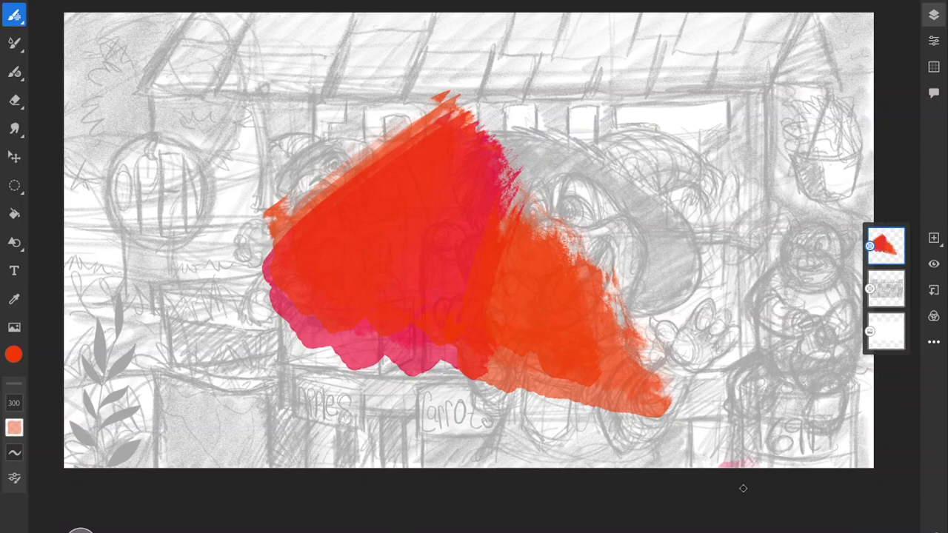
left_click(886, 246)
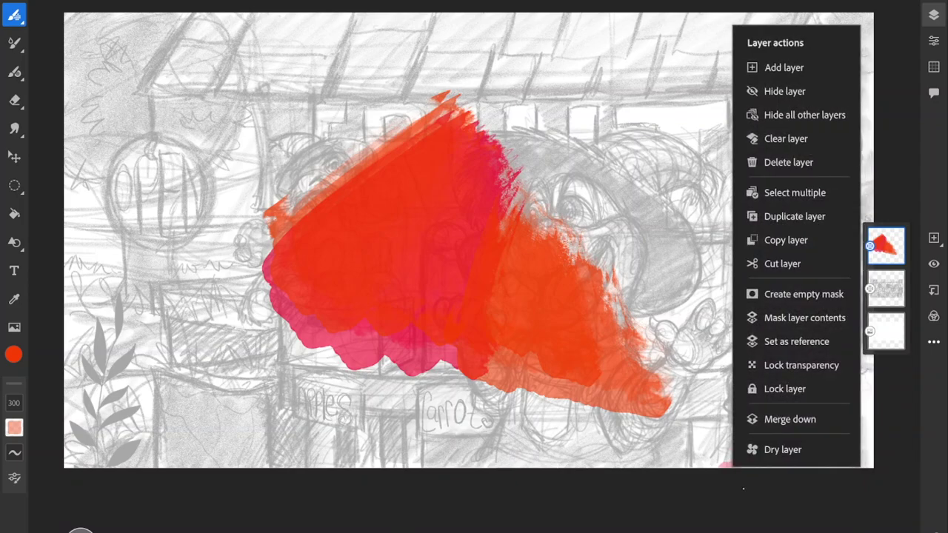
left_click(789, 162)
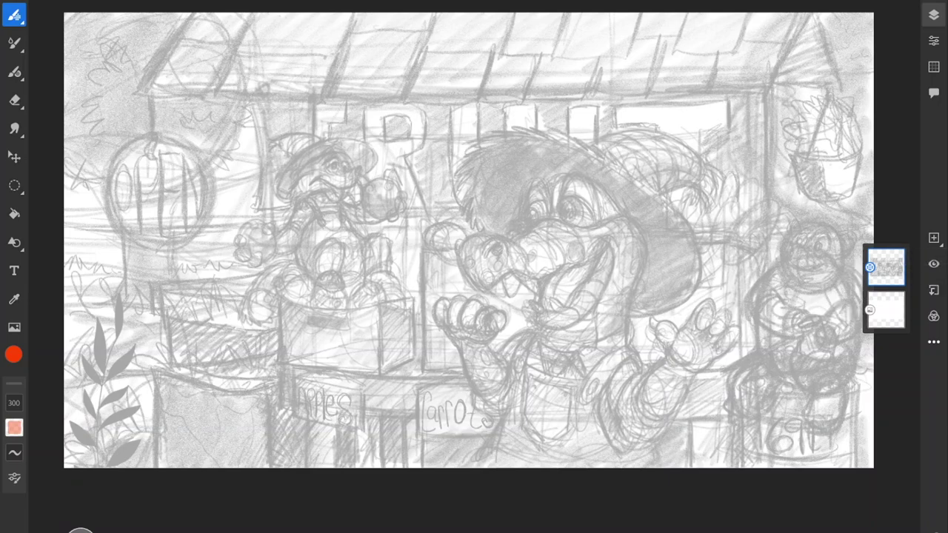
Step: Show the animation timeline for the sketch layer
left_click(934, 342)
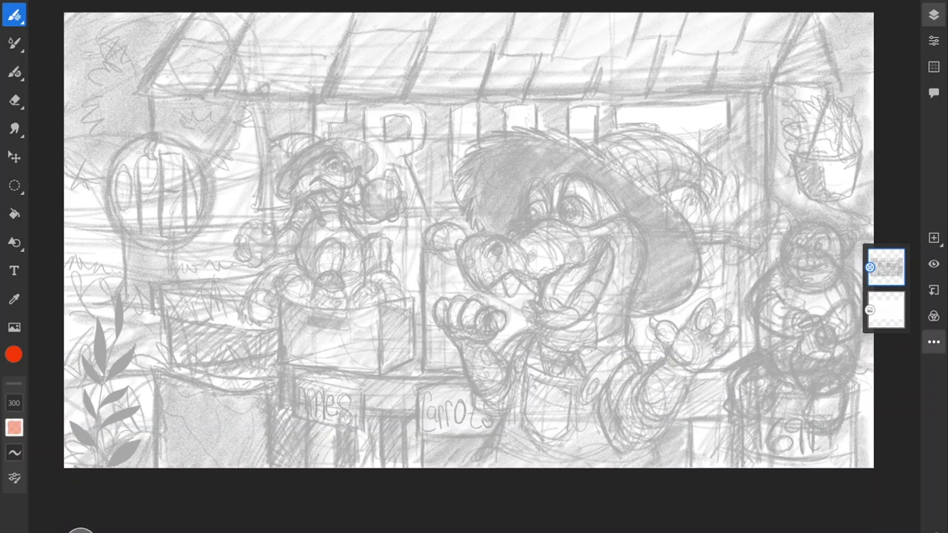
left_click(743, 489)
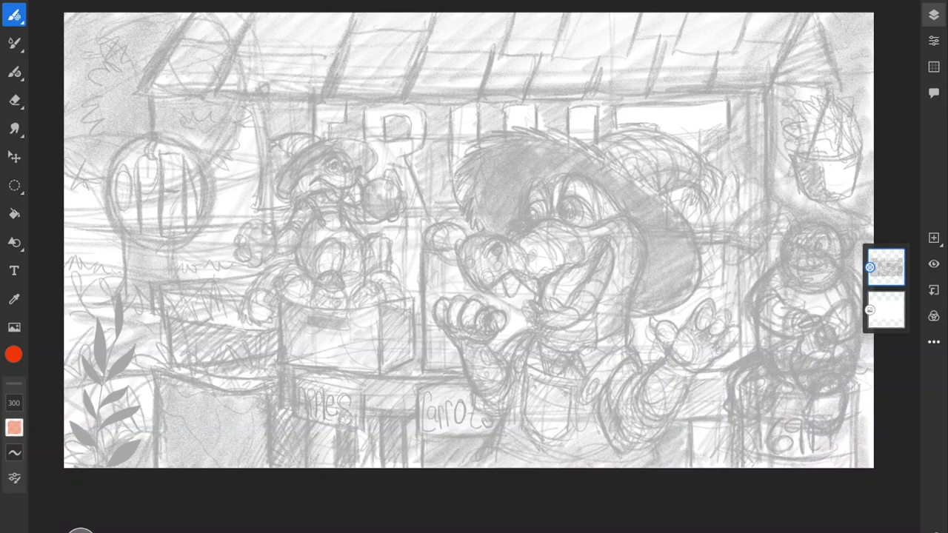
left_click(934, 528)
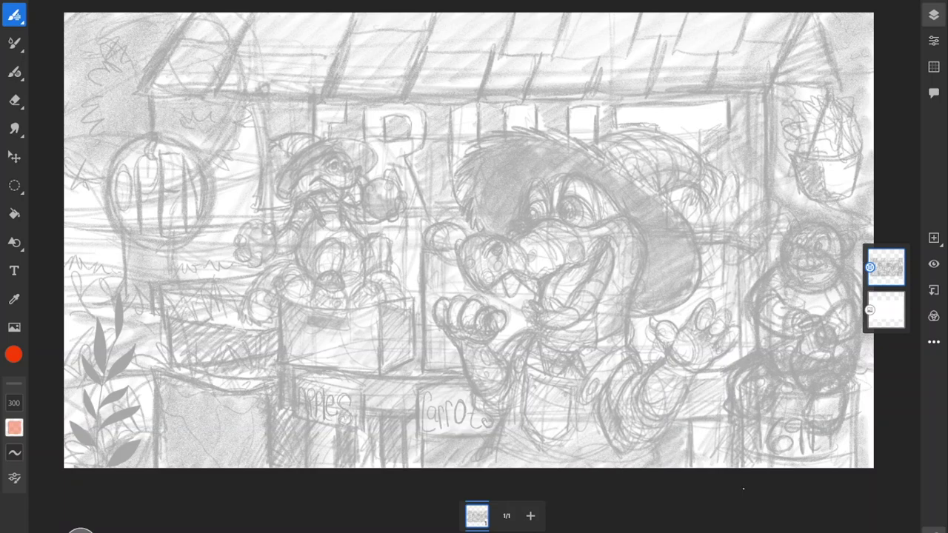
Step: Hide the animation timeline
left_click(934, 529)
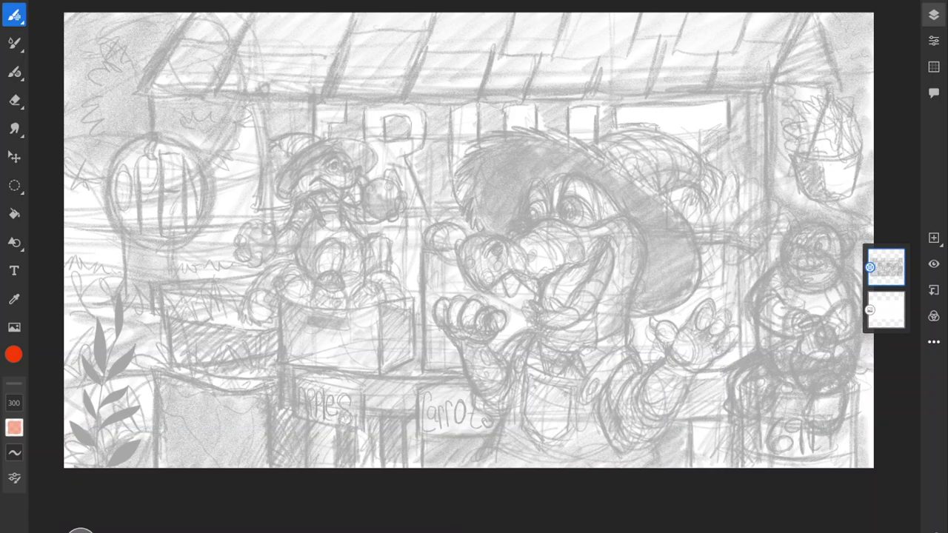
key("ctrl+r")
key("ctrl+r")
Step: Preview the drawing's timelapse, skip ahead through the playback and return to the canvas
left_click(837, 1)
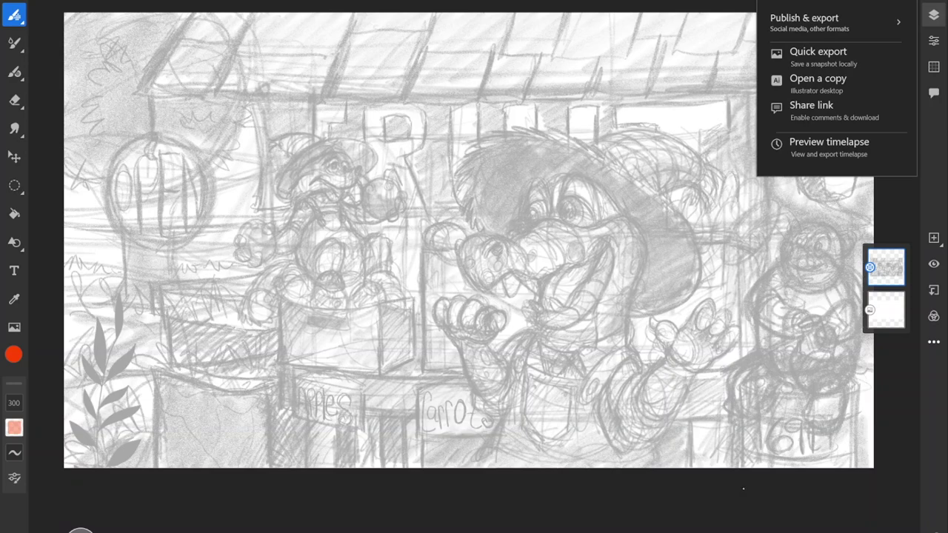
left_click(829, 147)
left_click(489, 248)
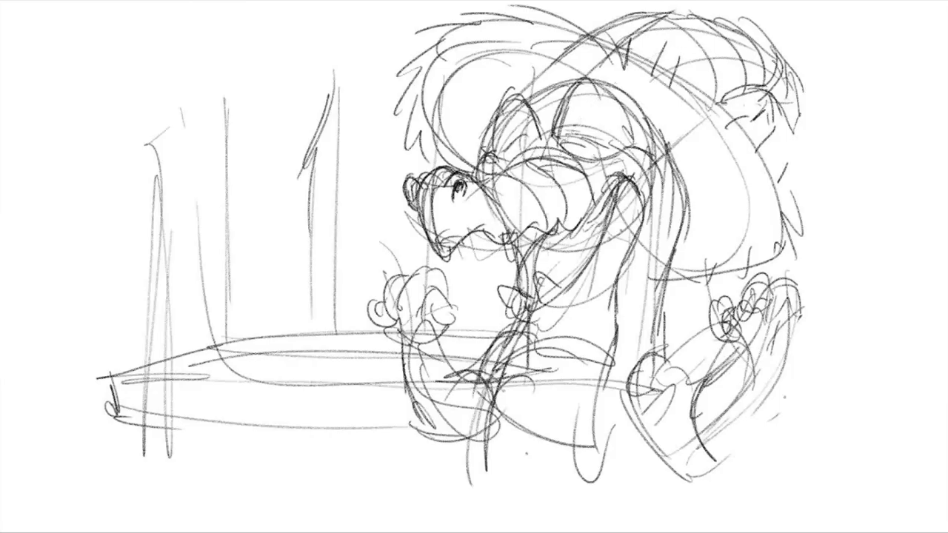
left_click_drag(68, 523, 340, 522)
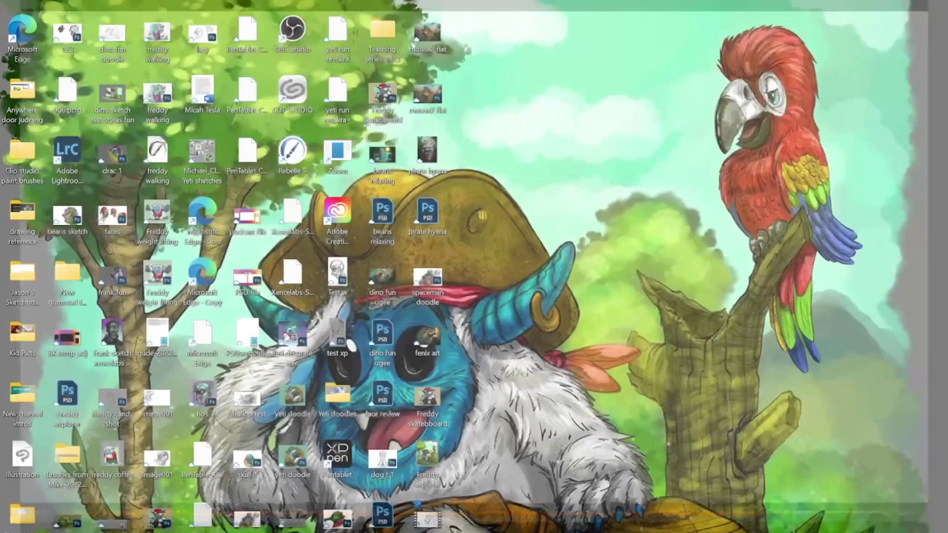
key("super")
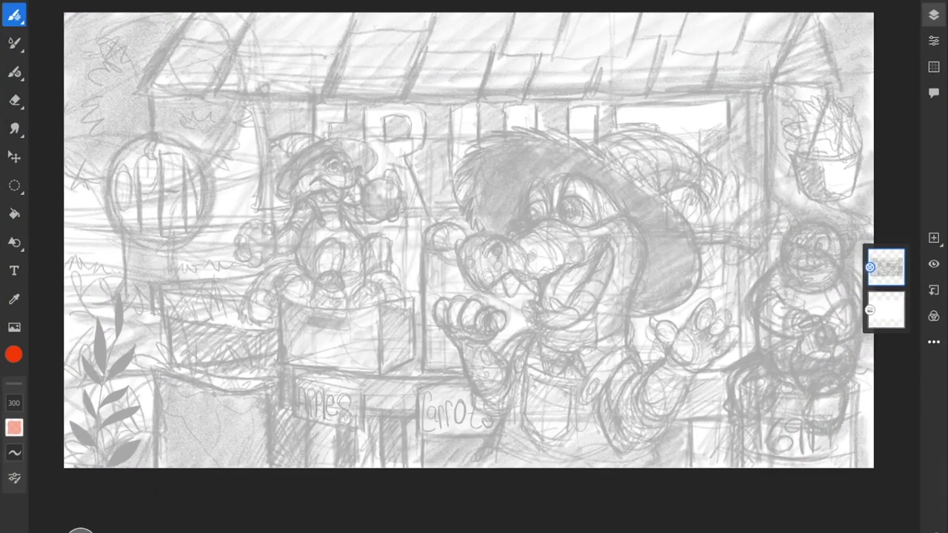
Step: Add an empty layer above the sketch and set the brush color to black, undoing the trial stroke
left_click(934, 237)
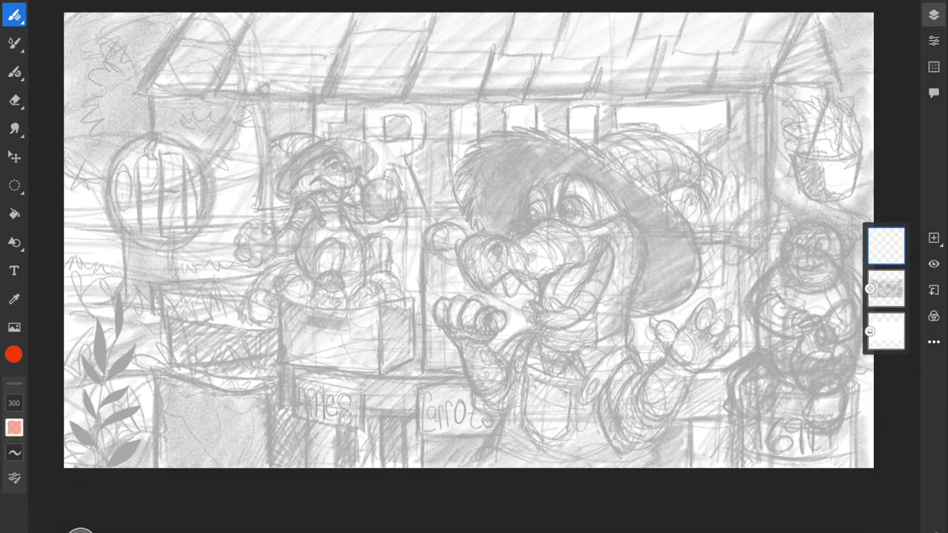
left_click(13, 354)
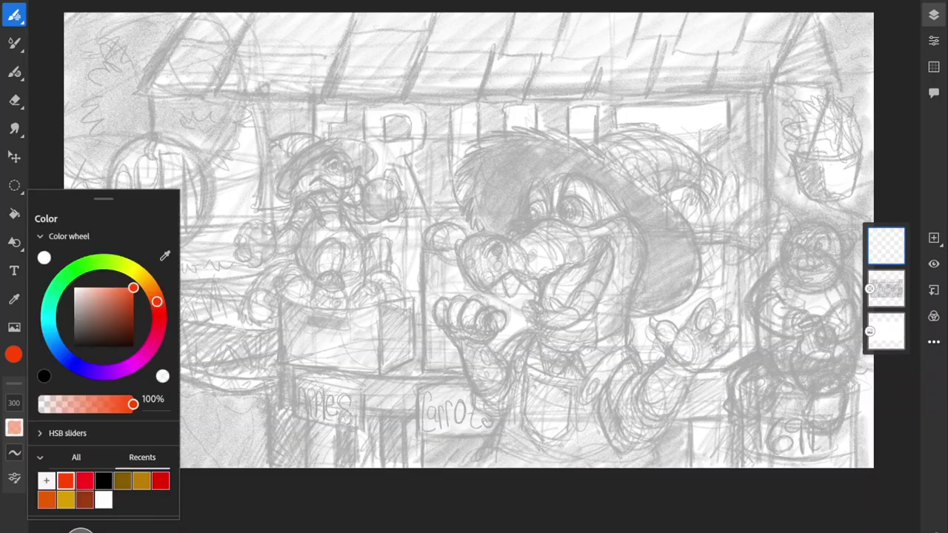
left_click_drag(134, 288, 133, 347)
scroll(523, 211, "up", 5)
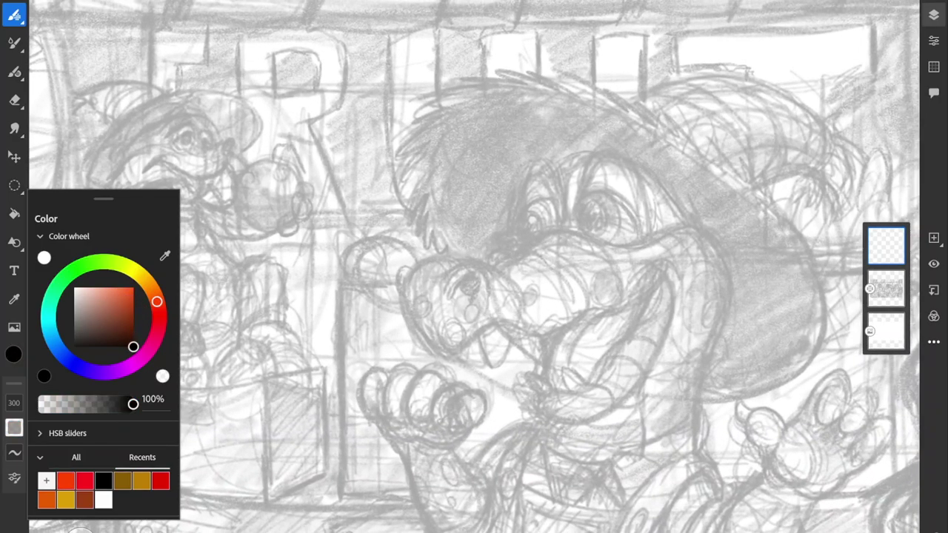
mouse_move(662, 152)
left_mouse_down()
mouse_move(556, 393)
mouse_move(685, 441)
left_mouse_up()
key("ctrl+z")
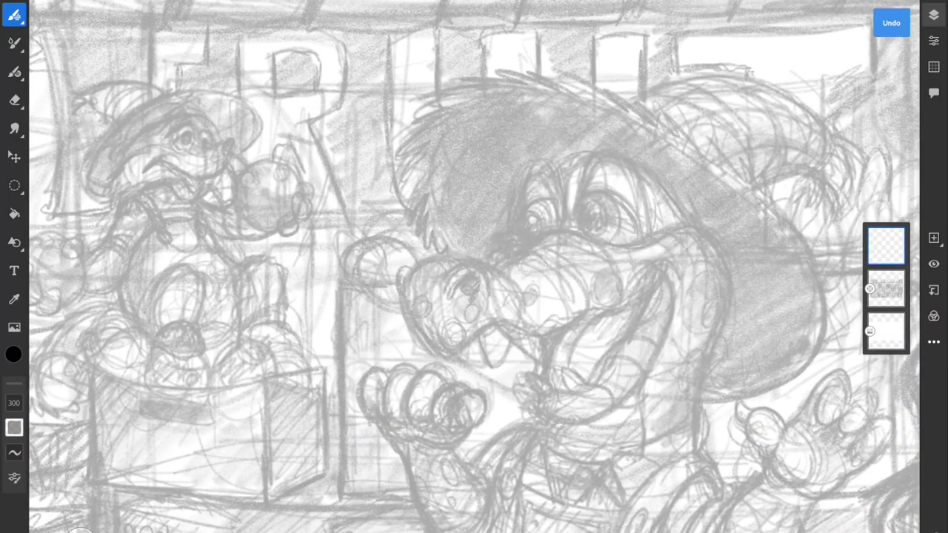
Step: Choose the Pencil brush from the Sketching pixel brushes and try it with a stroke that is undone
left_click(14, 14)
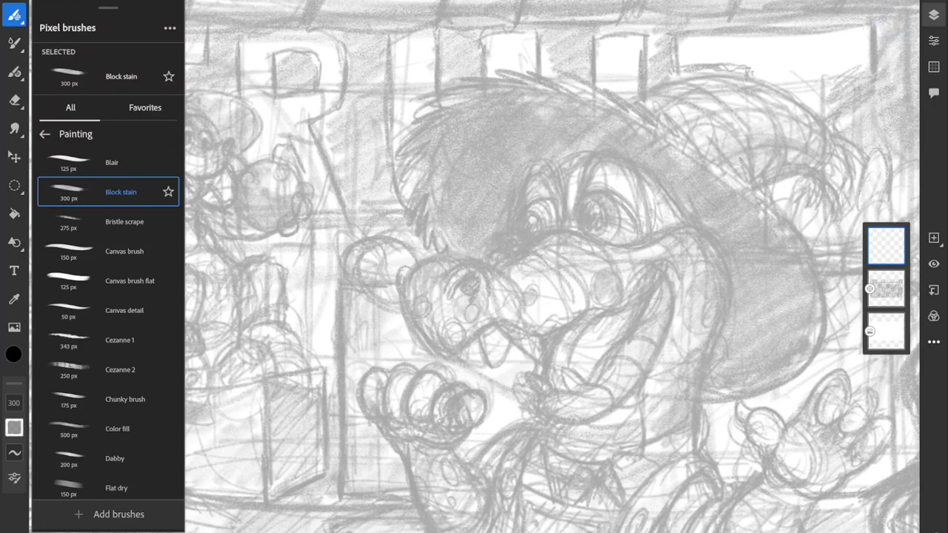
left_click(45, 134)
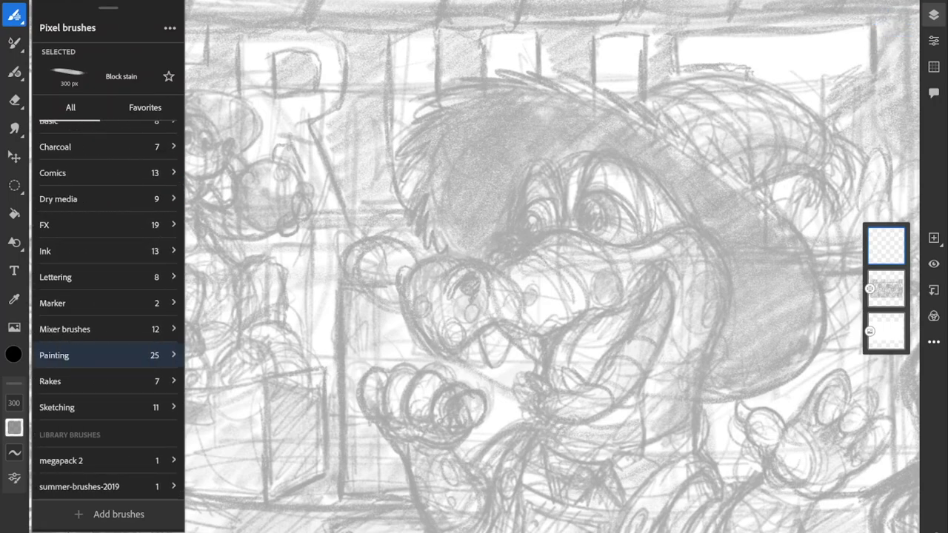
left_click(74, 407)
left_click(113, 369)
mouse_move(379, 188)
left_mouse_down()
mouse_move(314, 244)
mouse_move(432, 419)
left_mouse_up()
key("ctrl+z")
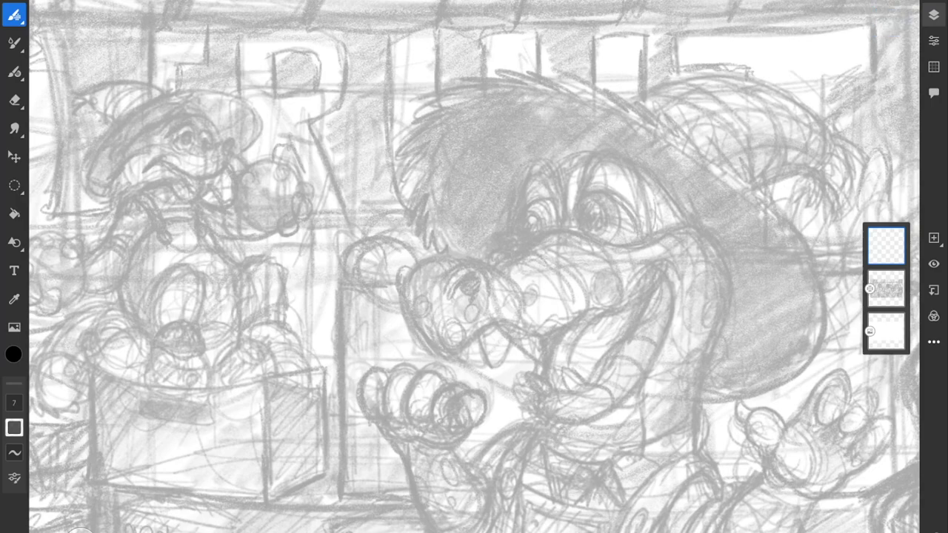
Step: Set the pencil's smoothing to 40 and test it with strokes around the character's face, undoing each one
left_click(13, 452)
left_click_drag(39, 449, 39, 461)
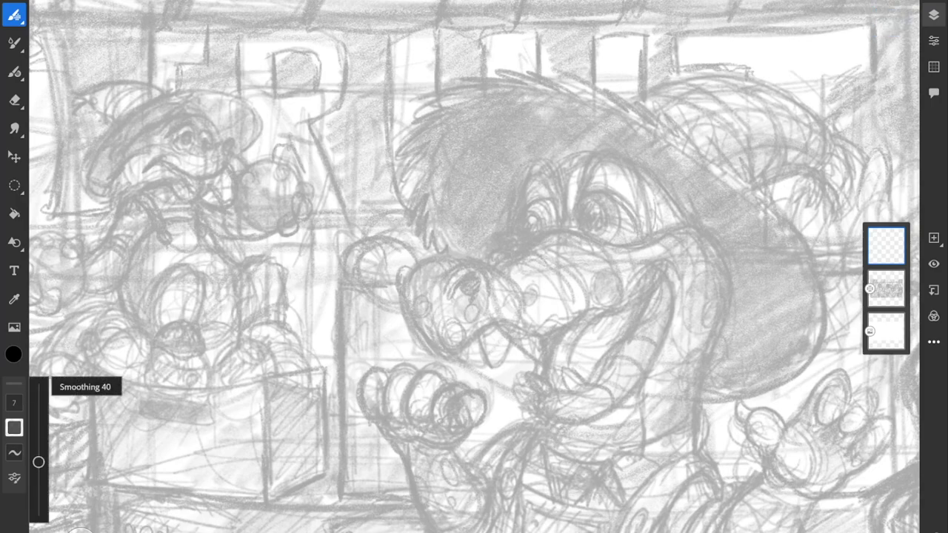
mouse_move(367, 143)
left_mouse_down()
mouse_move(298, 249)
mouse_move(319, 357)
left_mouse_up()
key("ctrl+z")
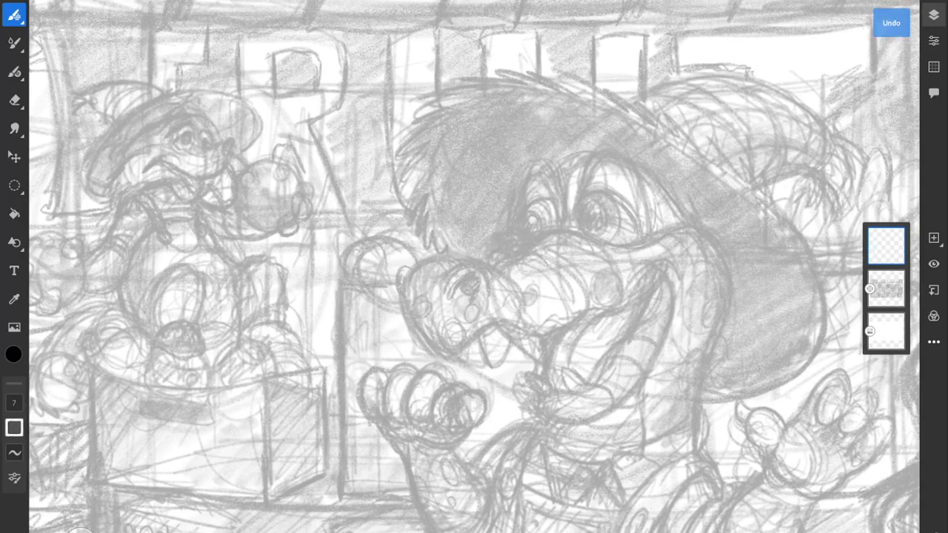
scroll(644, 261, "up", 3)
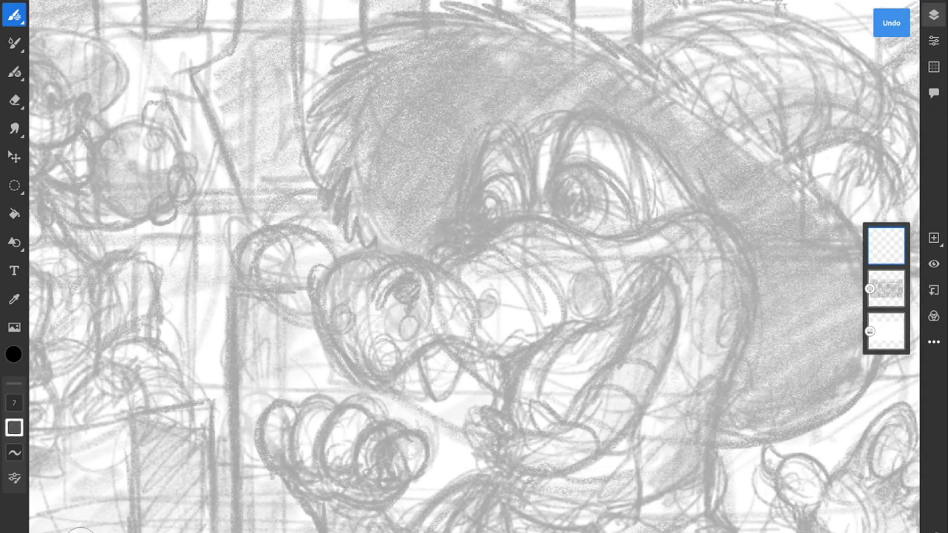
mouse_move(491, 132)
left_mouse_down()
mouse_move(448, 197)
mouse_move(466, 307)
mouse_move(530, 408)
left_mouse_up()
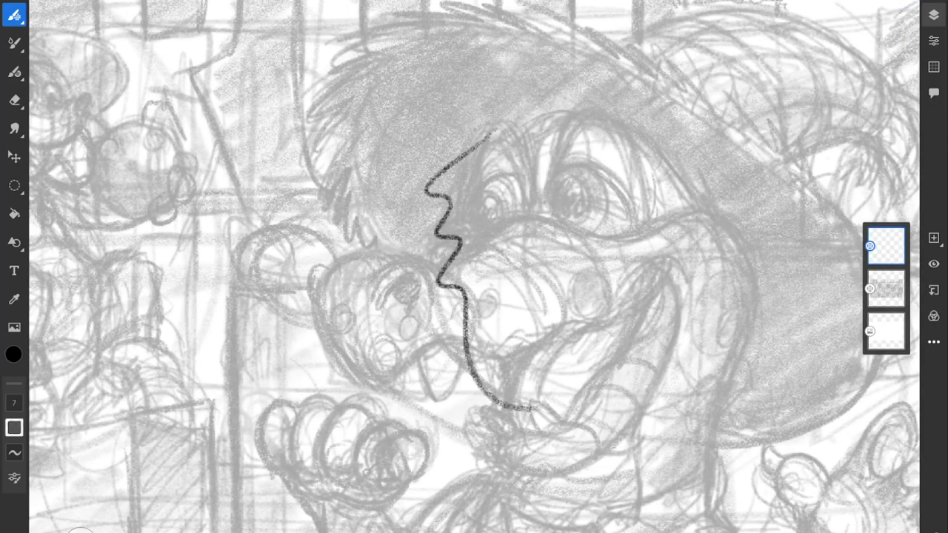
key("ctrl+z")
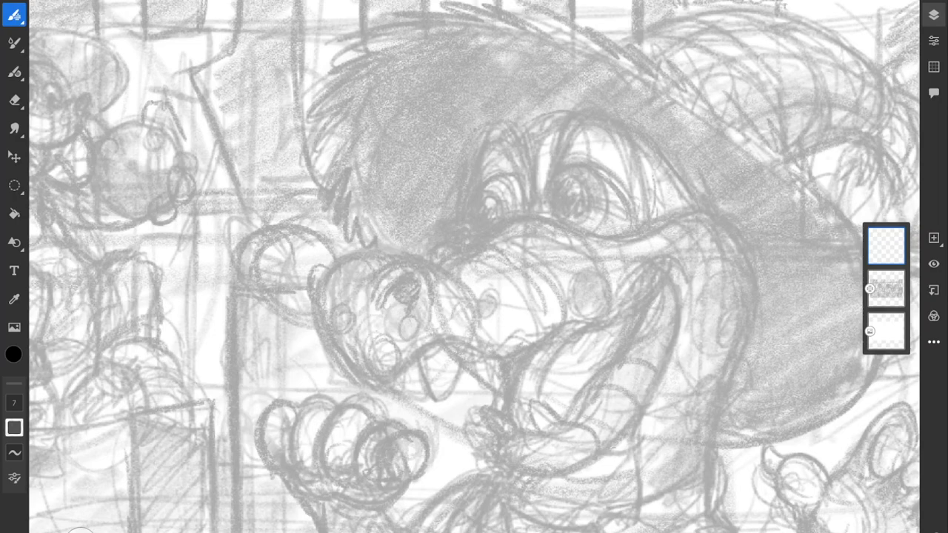
Step: Examine the Pencil's brush settings, including the size and flow sliders of its pressure dynamics
left_click(14, 478)
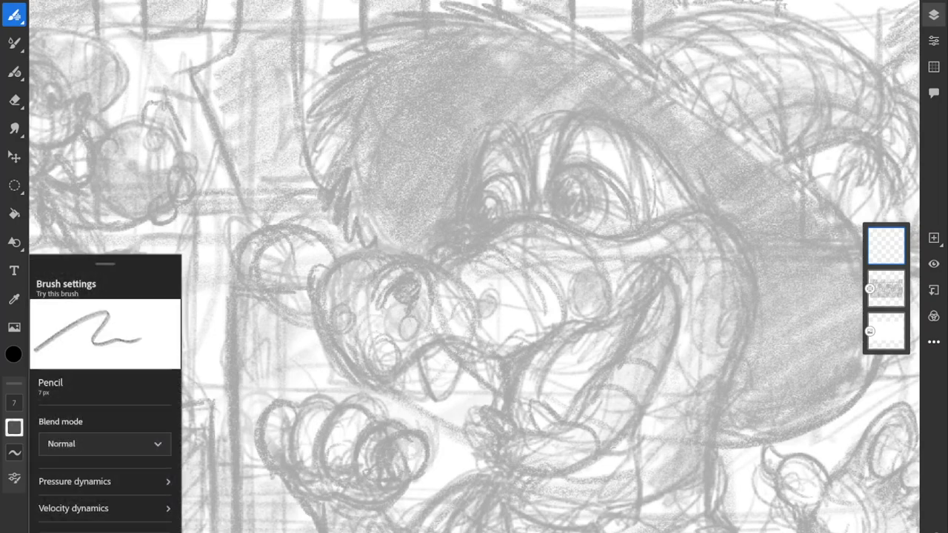
left_click_drag(105, 263, 369, 39)
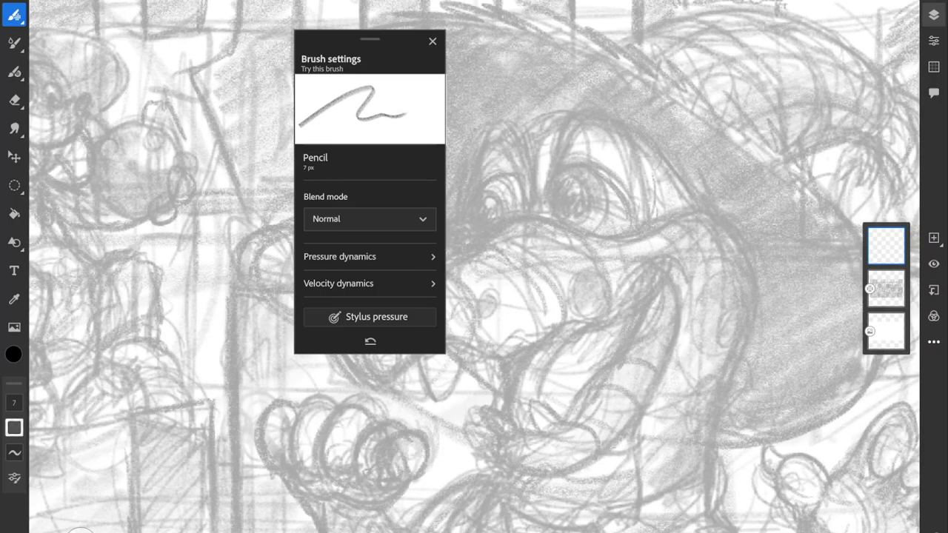
left_click(339, 256)
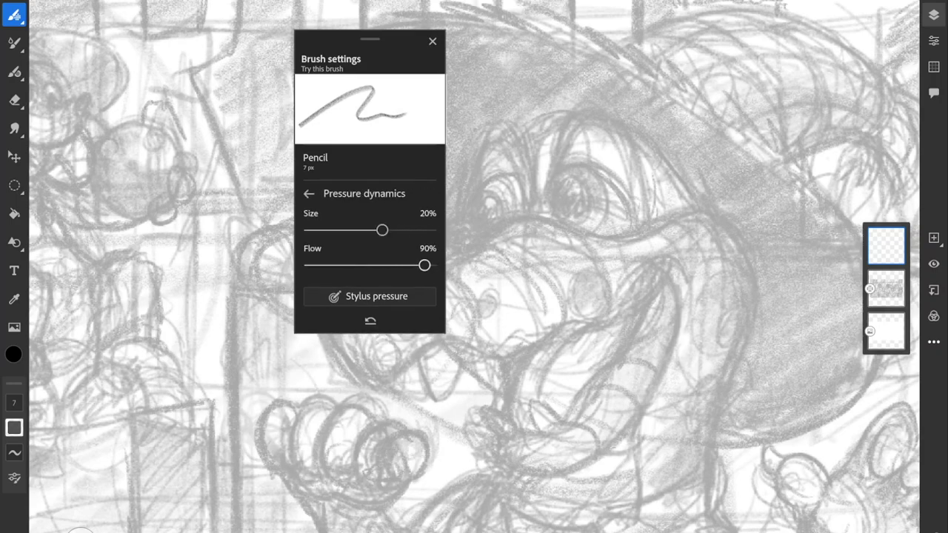
left_click(308, 193)
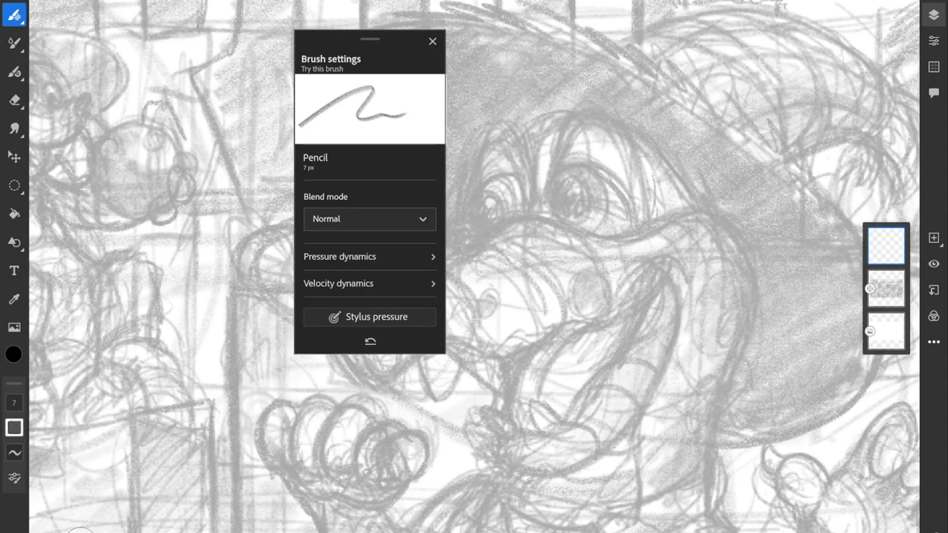
left_click(339, 256)
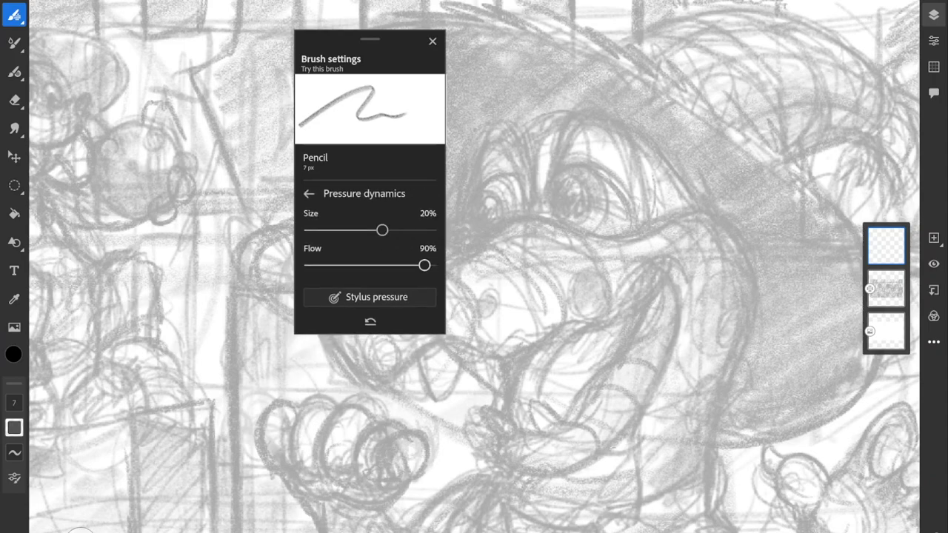
left_click_drag(425, 265, 428, 265)
mouse_move(382, 230)
left_mouse_down()
mouse_move(332, 230)
mouse_move(382, 231)
left_mouse_up()
left_click(309, 194)
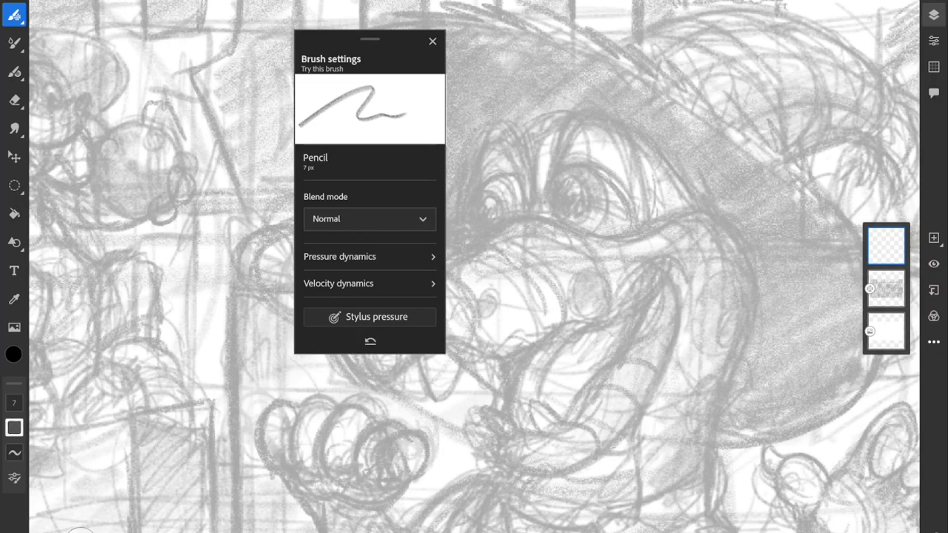
Step: Increase the Pencil's velocity dynamics for size and flow, and undo a zigzag test stroke beside the eyes
left_click(339, 283)
mouse_move(383, 230)
left_mouse_down()
mouse_move(354, 230)
mouse_move(421, 230)
mouse_move(309, 230)
mouse_move(418, 230)
left_mouse_up()
left_click_drag(328, 265, 365, 265)
mouse_move(480, 127)
left_mouse_down()
mouse_move(419, 166)
mouse_move(450, 395)
mouse_move(496, 428)
left_mouse_up()
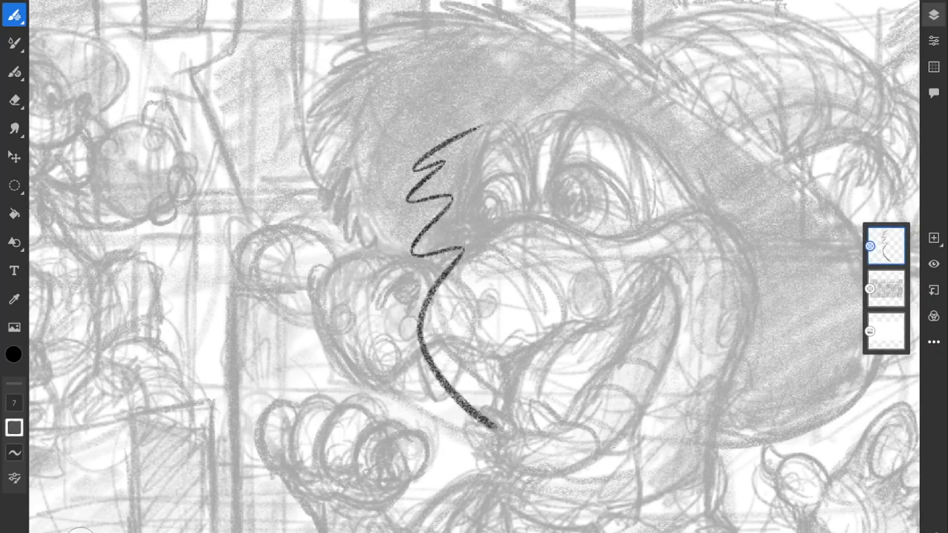
key("ctrl+z")
Step: Try a looping pencil stroke across the big character's mouth and undo it
scroll(474, 267, "down", 5)
scroll(474, 267, "up", 3)
scroll(473, 266, "up", 4)
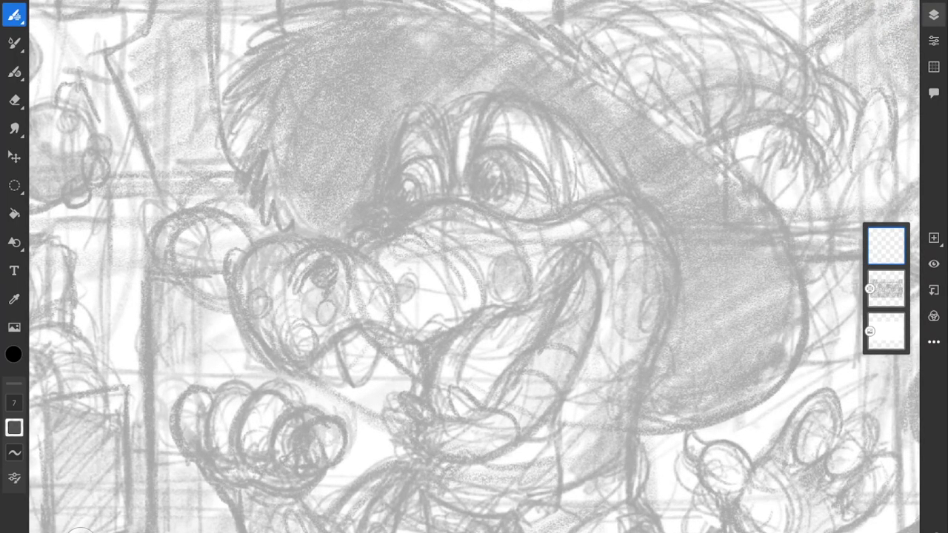
scroll(474, 267, "up", 2)
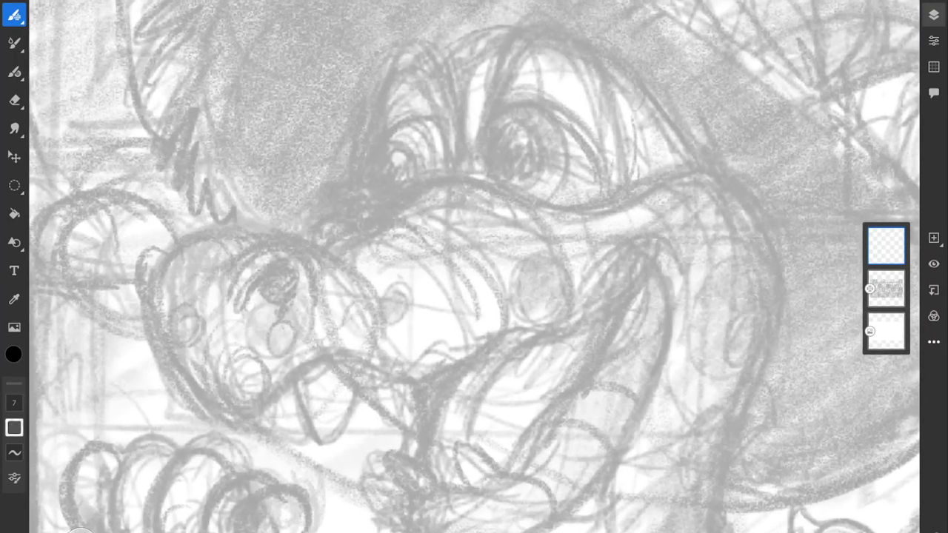
left_click_drag(641, 205, 607, 296)
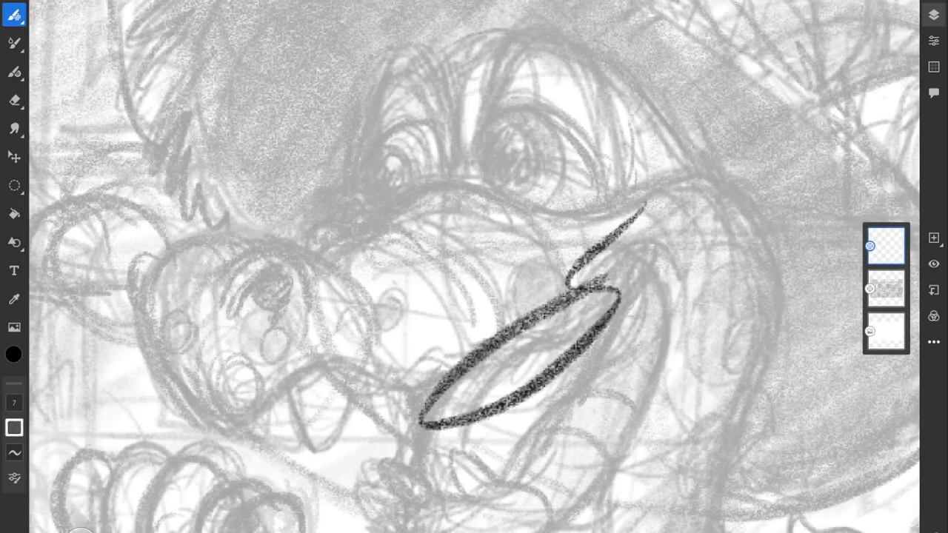
key("ctrl+z")
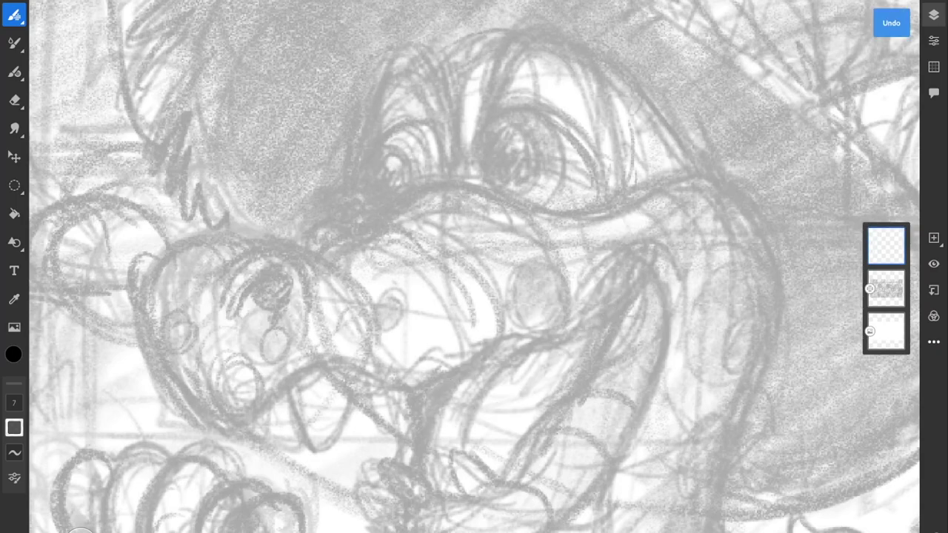
Step: Try the pencil at size 6 with strokes across the snout, undoing them
left_click(14, 403)
left_click_drag(39, 451, 38, 460)
key("bracketright")
mouse_move(402, 297)
left_mouse_down()
mouse_move(519, 221)
mouse_move(504, 401)
left_mouse_up()
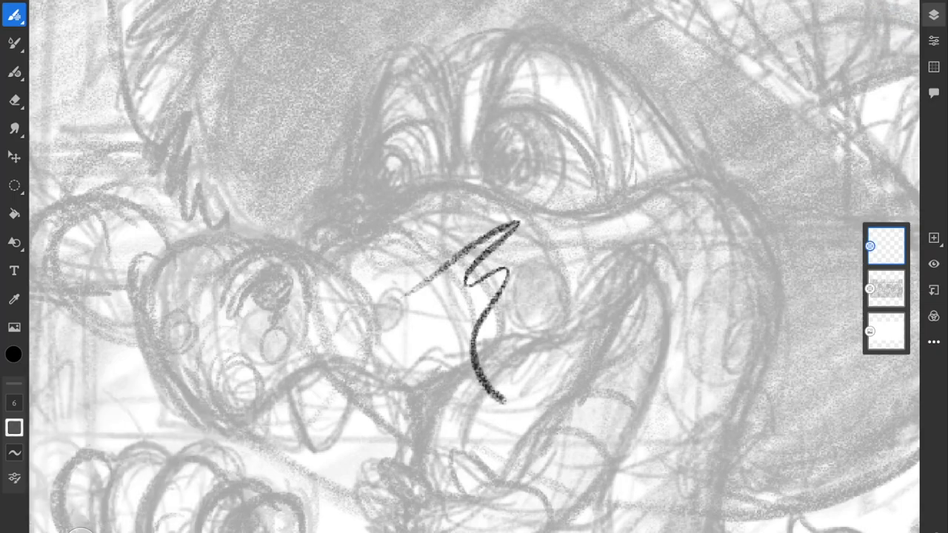
key("ctrl+z")
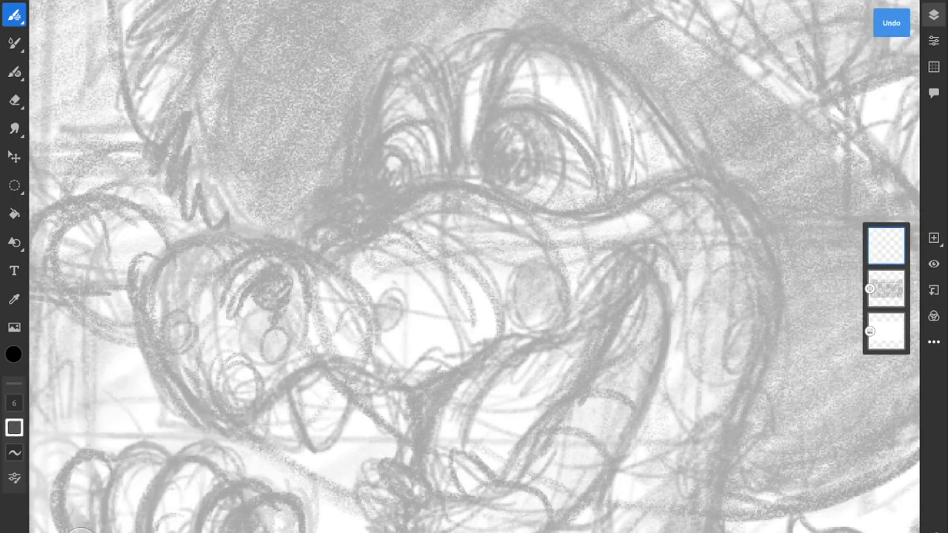
left_click_drag(474, 266, 534, 289)
mouse_move(619, 238)
left_mouse_down()
mouse_move(520, 213)
mouse_move(458, 225)
mouse_move(423, 255)
left_mouse_up()
key("ctrl+z")
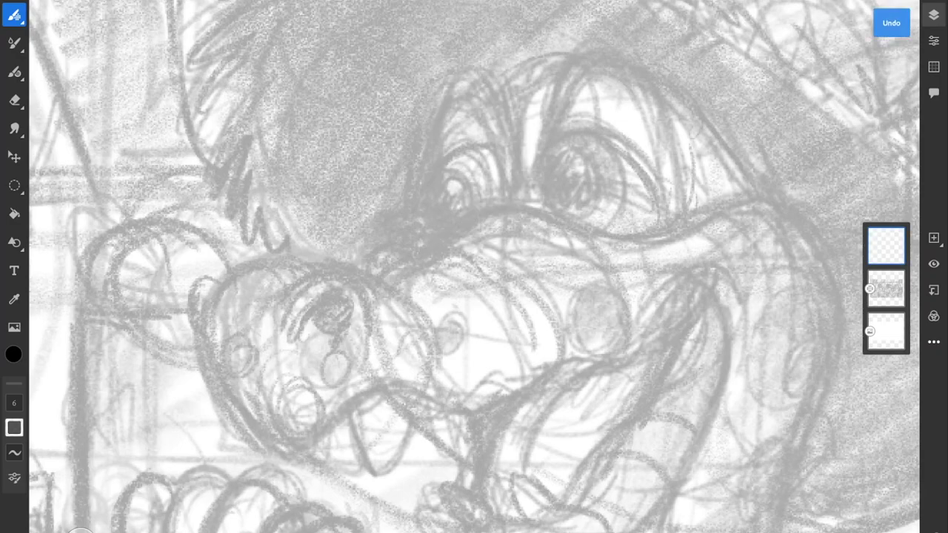
Step: Try the pencil at size 7 with strokes on the snout and undo them all
left_click(14, 403)
left_click_drag(39, 457, 38, 448)
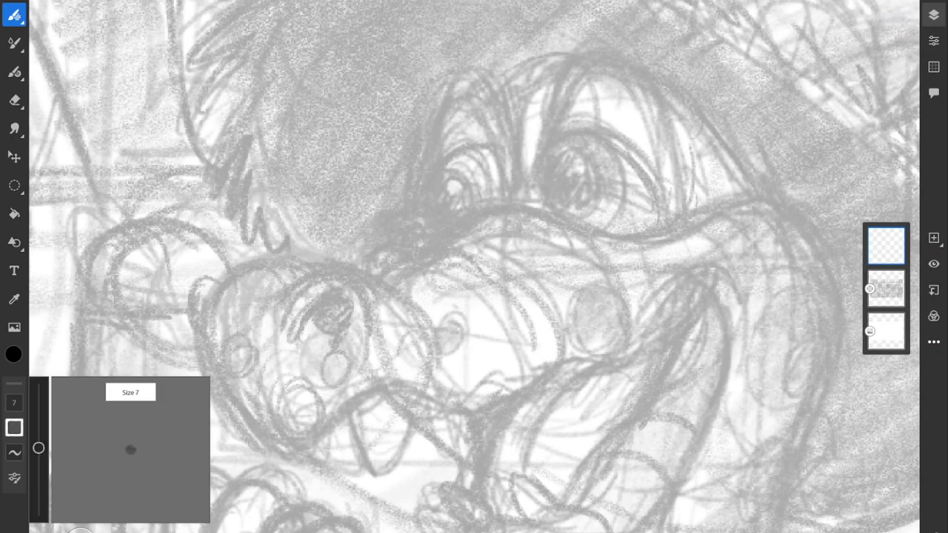
mouse_move(334, 301)
left_mouse_down()
mouse_move(445, 279)
mouse_move(485, 372)
left_mouse_up()
key("ctrl+z")
left_click_drag(474, 267, 530, 275)
mouse_move(667, 245)
left_mouse_down()
mouse_move(538, 217)
mouse_move(507, 230)
mouse_move(489, 253)
mouse_move(522, 249)
mouse_move(491, 253)
mouse_move(462, 278)
left_mouse_up()
key("ctrl+z")
key("ctrl+z")
key("ctrl+z")
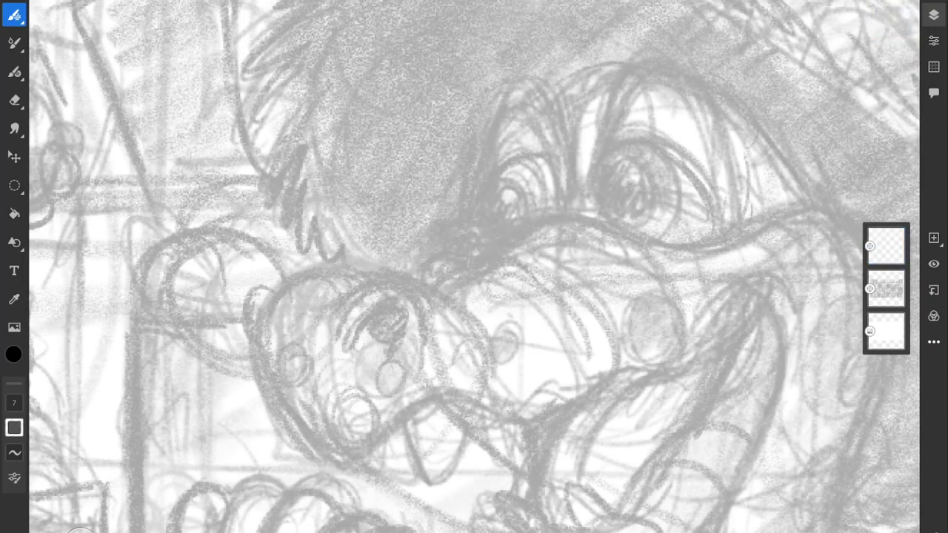
Step: Set the pencil size to 8 and undo a test stroke over the snout
left_click(13, 402)
left_click_drag(38, 451, 38, 441)
mouse_move(547, 178)
left_mouse_down()
mouse_move(457, 262)
mouse_move(524, 341)
left_mouse_up()
key("ctrl+z")
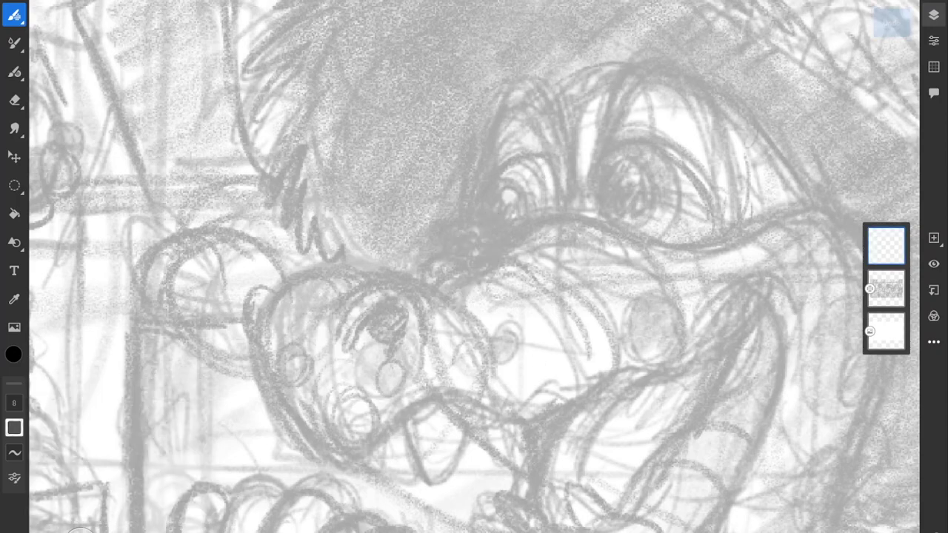
Step: Draw the black upper contour and wrinkle lines of the big character's snout below the eyes, undoing the last stroke
mouse_move(668, 246)
left_mouse_down()
mouse_move(517, 221)
mouse_move(490, 254)
mouse_move(527, 254)
mouse_move(413, 280)
mouse_move(566, 290)
left_mouse_up()
scroll(474, 267, "right", 3)
left_click_drag(375, 225, 419, 219)
mouse_move(475, 233)
left_mouse_down()
mouse_move(507, 242)
mouse_move(404, 303)
left_mouse_up()
mouse_move(387, 254)
left_mouse_down()
mouse_move(489, 268)
mouse_move(481, 326)
left_mouse_up()
mouse_move(396, 194)
left_mouse_down()
mouse_move(389, 277)
mouse_move(381, 230)
mouse_move(406, 151)
mouse_move(427, 130)
mouse_move(472, 122)
left_mouse_up()
key("ctrl+z")
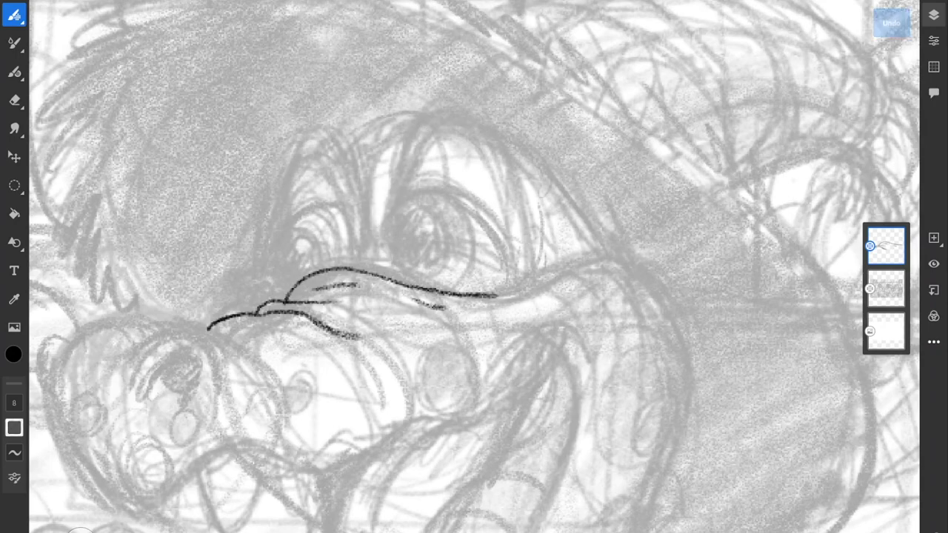
Step: Draw the black arch and eyelid of the big character's nearer eye, and extend the snout contour beneath it toward the cheek
mouse_move(385, 275)
left_mouse_down()
mouse_move(407, 175)
mouse_move(439, 138)
mouse_move(480, 138)
mouse_move(506, 161)
mouse_move(531, 265)
left_mouse_up()
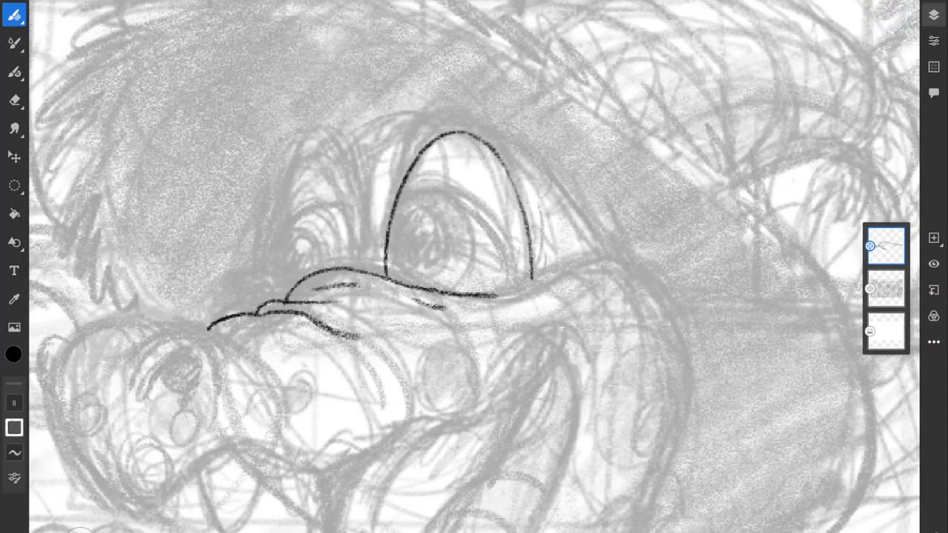
mouse_move(386, 273)
left_mouse_down()
mouse_move(388, 234)
mouse_move(433, 195)
mouse_move(495, 222)
mouse_move(522, 253)
mouse_move(530, 276)
mouse_move(477, 294)
mouse_move(540, 269)
mouse_move(614, 256)
left_mouse_up()
left_click_drag(474, 296, 404, 242)
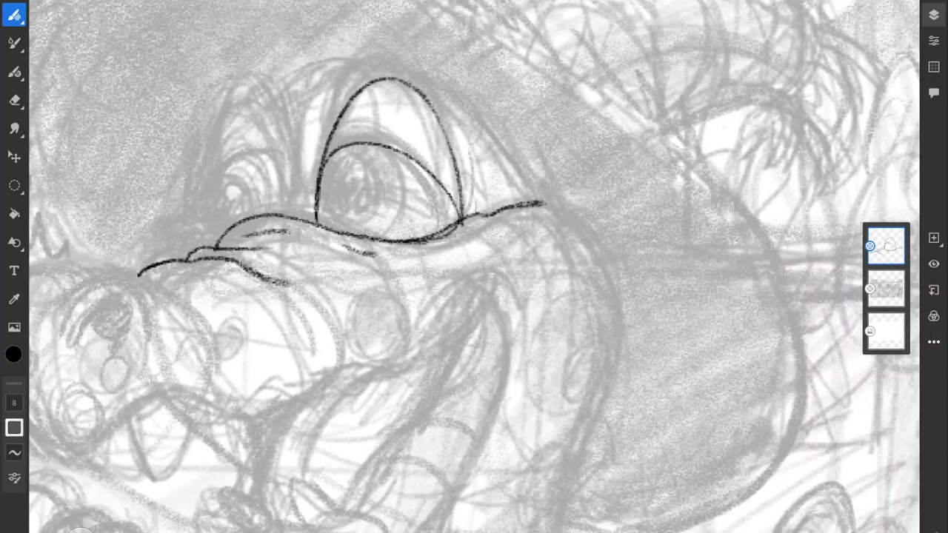
scroll(474, 267, "down", 5)
scroll(474, 266, "up", 5)
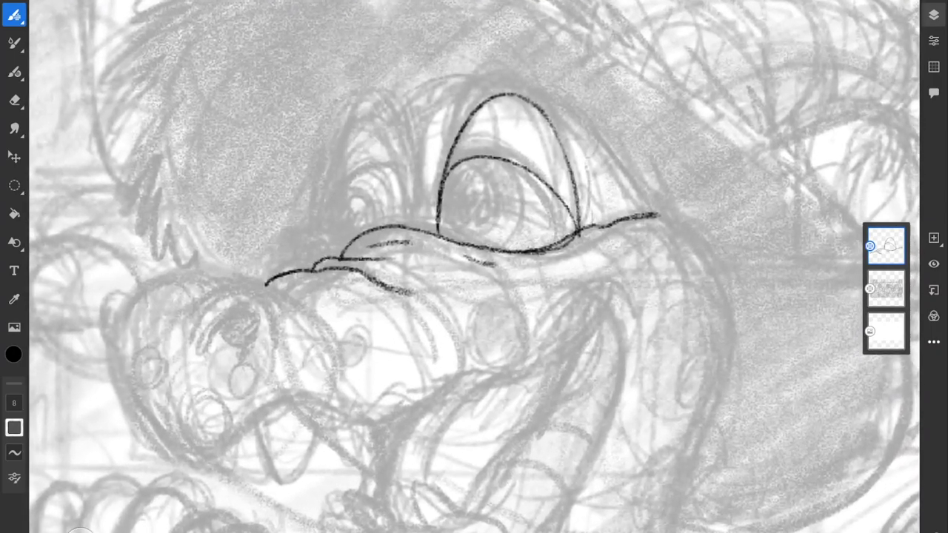
scroll(474, 267, "left", 1)
scroll(474, 267, "down", 1)
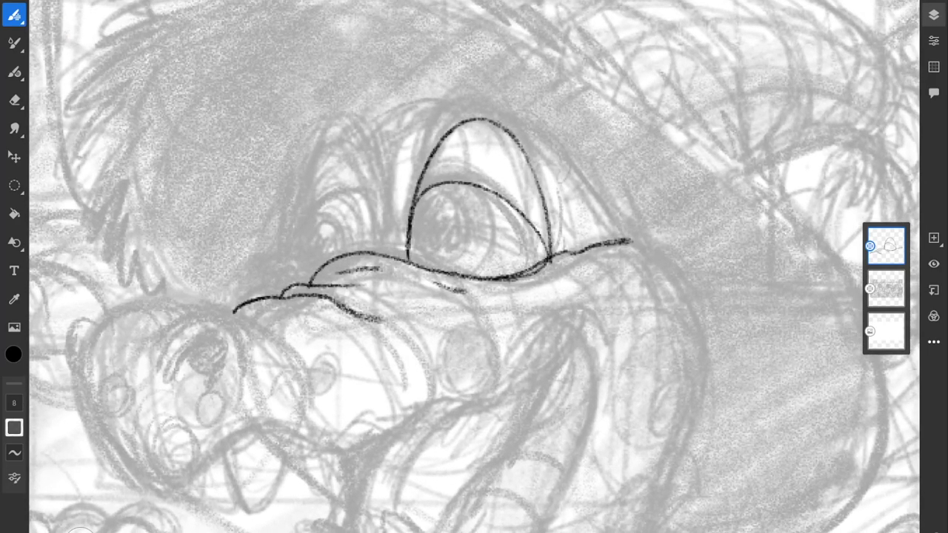
Step: Add a curved brow line beside the nearer eye's arch and undo all the black linework
mouse_move(398, 209)
left_mouse_down()
mouse_move(413, 157)
mouse_move(463, 94)
left_mouse_up()
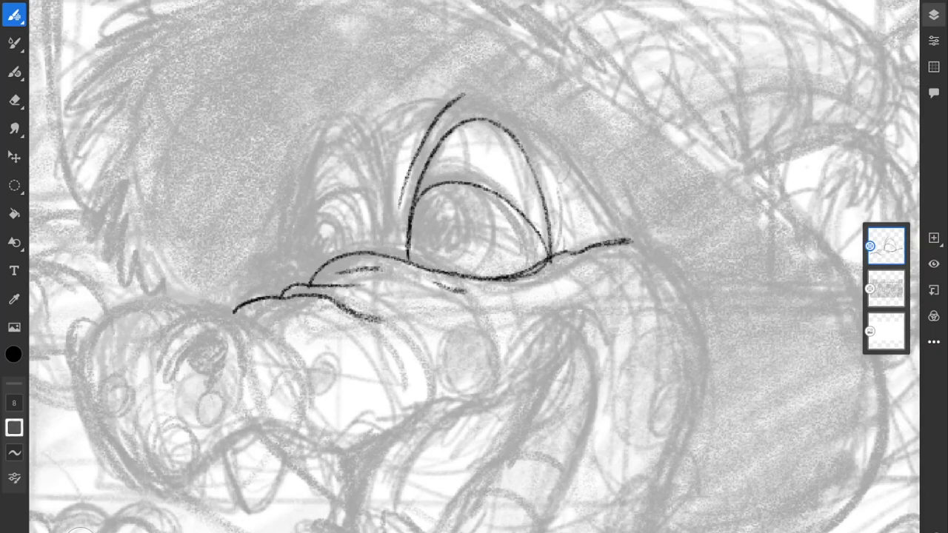
scroll(474, 267, "down", 5)
scroll(474, 266, "up", 5)
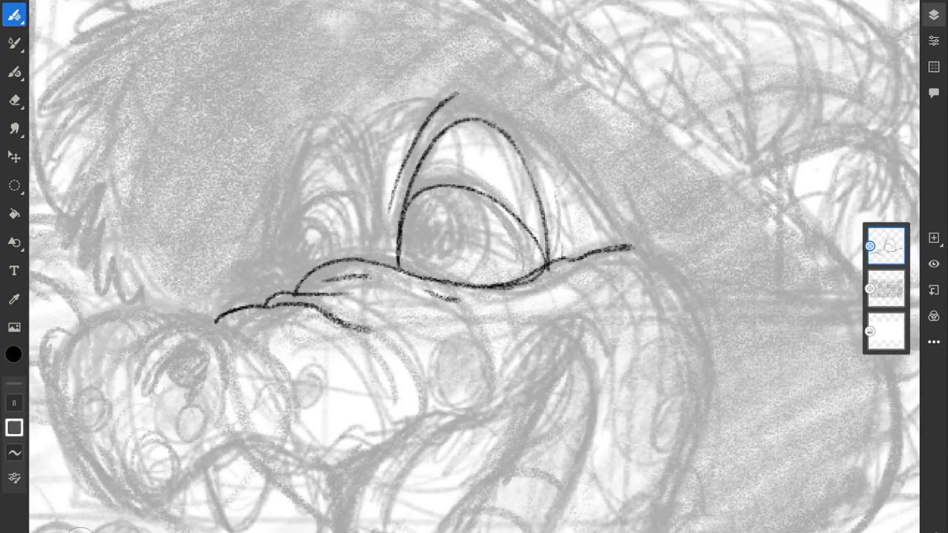
mouse_move(546, 233)
left_mouse_down()
mouse_move(544, 200)
mouse_move(511, 148)
mouse_move(414, 163)
mouse_move(318, 311)
left_mouse_up()
key("ctrl+z")
key("ctrl+z")
key("ctrl+z")
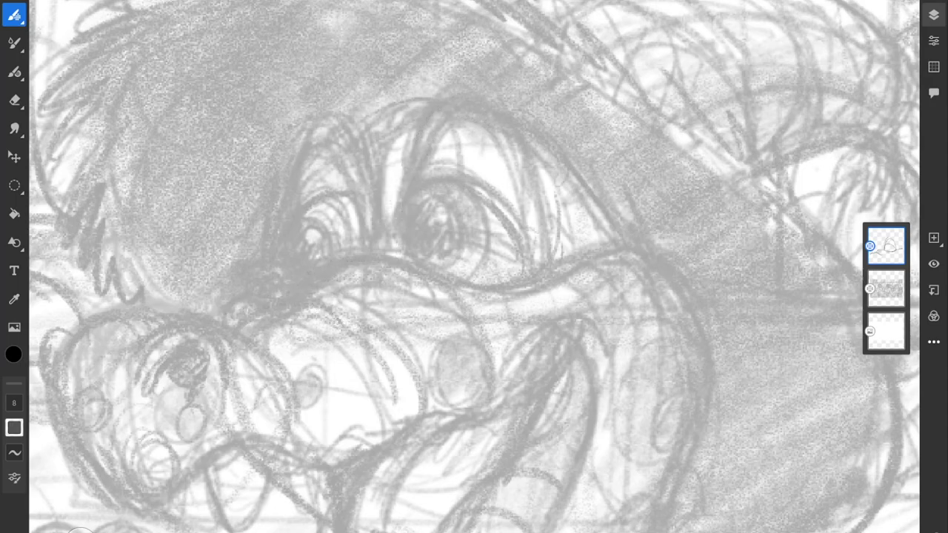
Step: Adjust the Pencil brush's pressure dynamics and undo a test stroke over the snout
scroll(474, 266, "down", 5)
scroll(474, 267, "up", 5)
scroll(533, 222, "down", 1)
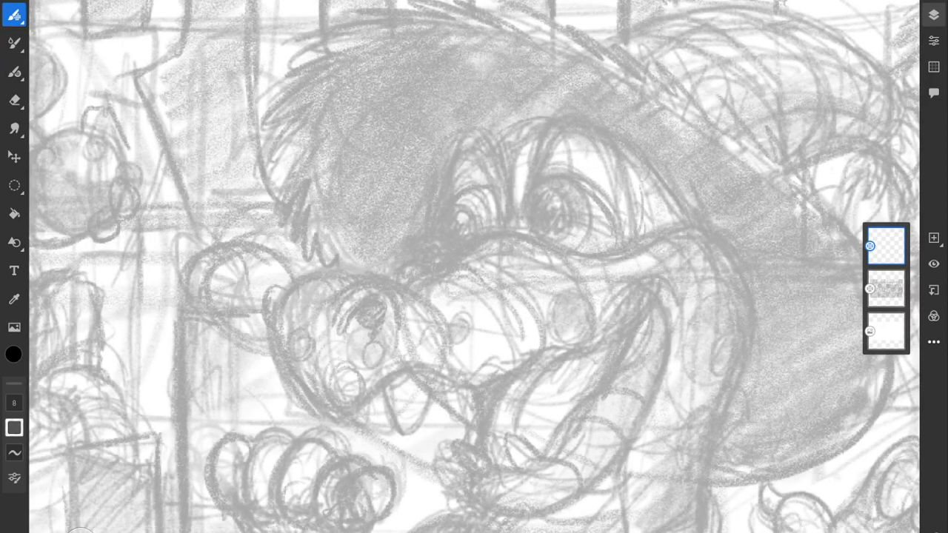
left_click(14, 478)
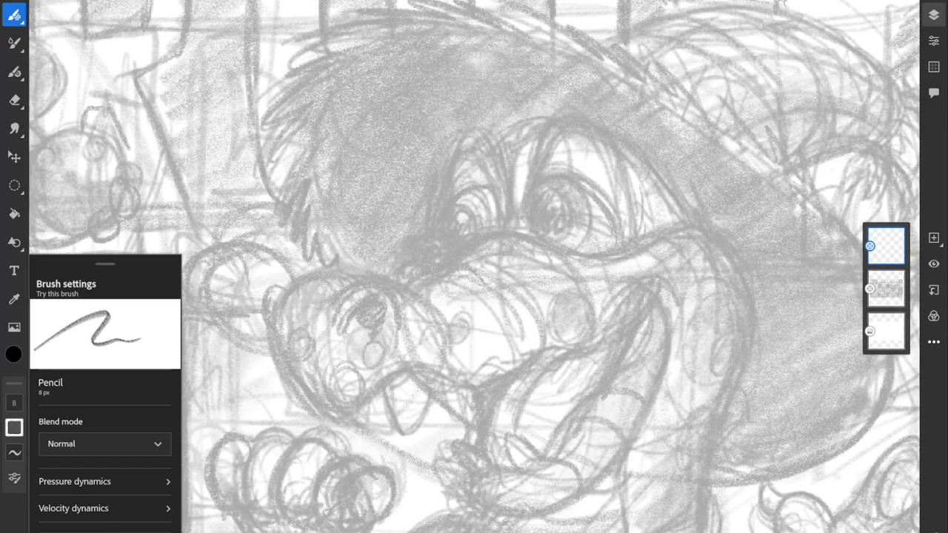
left_click(75, 482)
left_click_drag(170, 510, 165, 510)
mouse_move(117, 476)
left_mouse_down()
mouse_move(139, 476)
mouse_move(84, 475)
mouse_move(132, 475)
left_mouse_up()
mouse_move(413, 201)
left_mouse_down()
mouse_move(353, 268)
mouse_move(364, 397)
left_mouse_up()
key("ctrl+z")
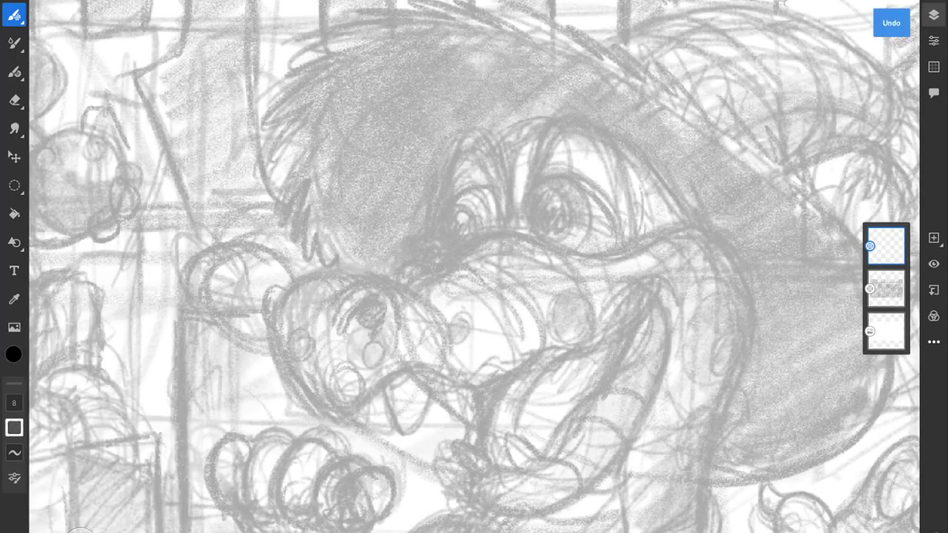
Step: Draw the wavy upper contour of the snout from the cheek to the nose with a short wrinkle line
scroll(474, 267, "right", 1)
scroll(474, 266, "up", 2)
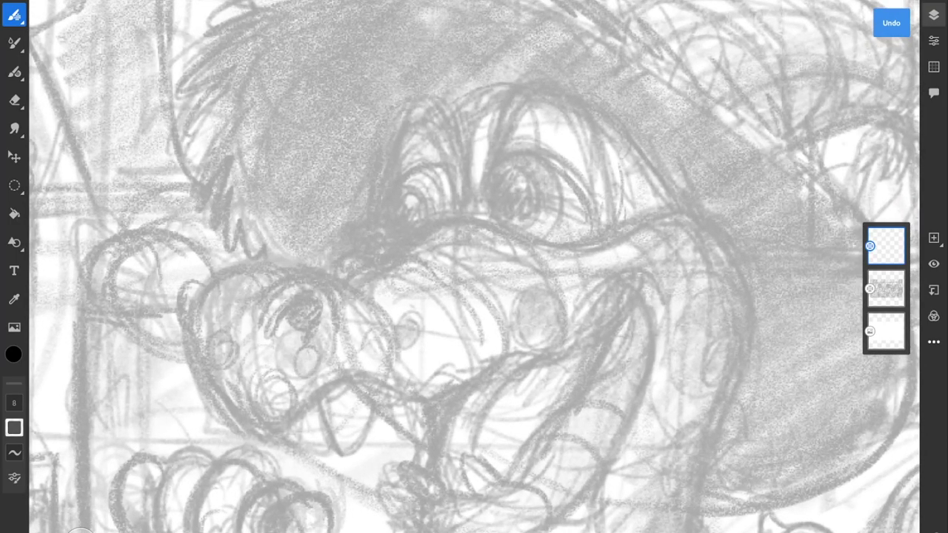
mouse_move(647, 214)
left_mouse_down()
mouse_move(553, 243)
mouse_move(472, 225)
mouse_move(409, 231)
mouse_move(333, 271)
left_mouse_up()
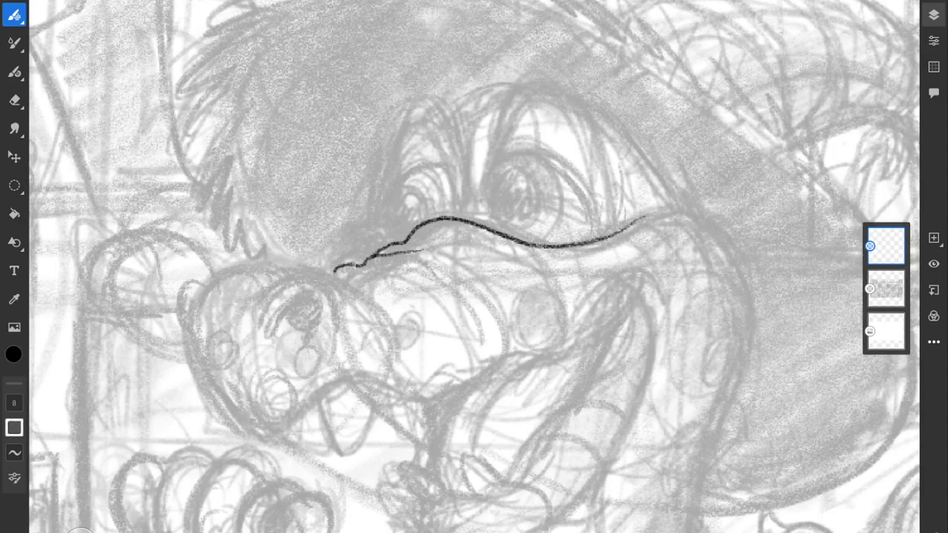
Step: Set the brush smoothing to 19 and undo a test stroke over the snout
left_click(13, 452)
left_click_drag(39, 462, 38, 486)
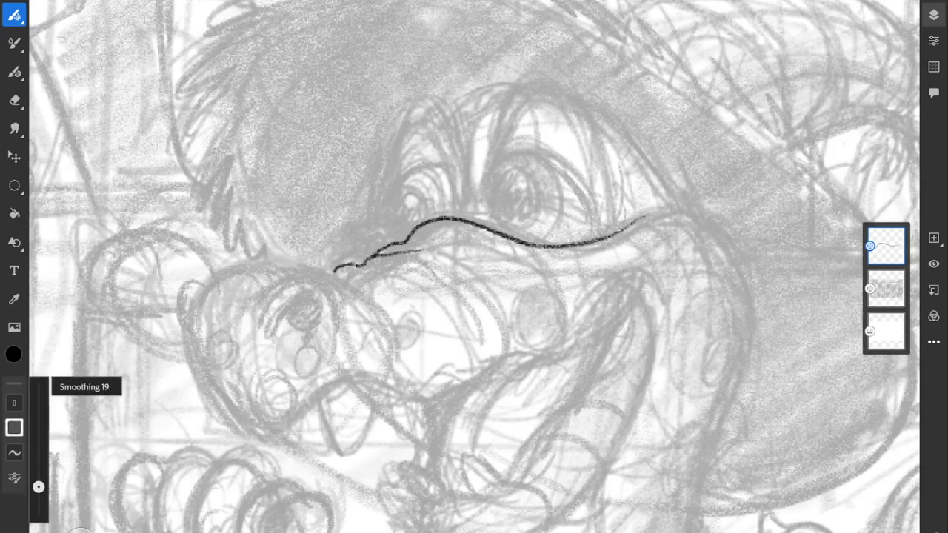
scroll(482, 323, "up", 3)
left_click_drag(465, 248, 489, 396)
key("ctrl+z")
scroll(474, 267, "up", 1)
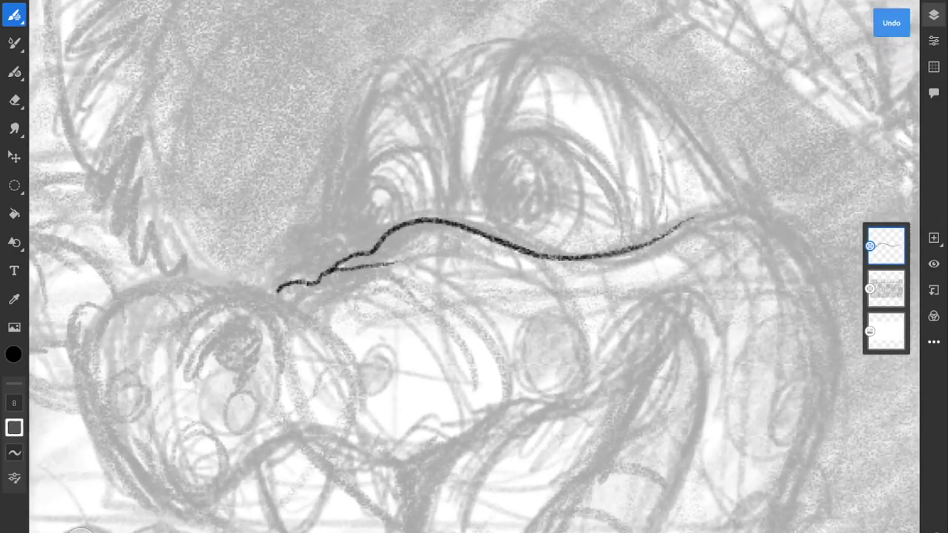
Step: Draw the nostril on the snout tip with thick nested black arcs
scroll(474, 267, "left", 3)
scroll(474, 267, "down", 1)
mouse_move(487, 288)
left_mouse_down()
mouse_move(445, 224)
mouse_move(366, 289)
left_mouse_up()
mouse_move(441, 227)
left_mouse_down()
mouse_move(385, 280)
mouse_move(398, 305)
mouse_move(457, 293)
left_mouse_up()
left_click_drag(443, 252, 438, 289)
scroll(473, 267, "left", 1)
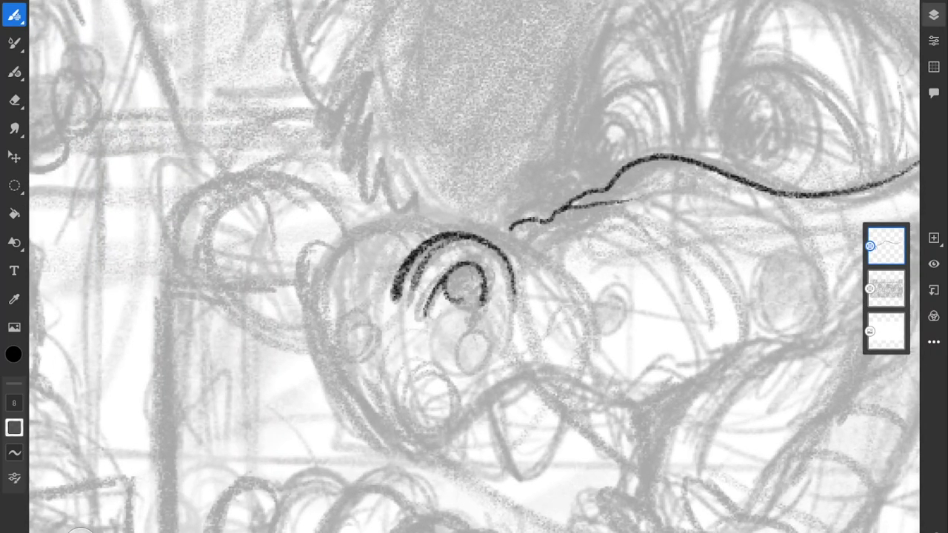
Step: Draw the rounded outline of the snout tip and continue it along the upper lip toward the mouth corner, undoing unwanted strokes
mouse_move(474, 224)
left_mouse_down()
mouse_move(409, 219)
mouse_move(347, 236)
mouse_move(297, 329)
left_mouse_up()
mouse_move(307, 280)
left_mouse_down()
mouse_move(311, 374)
mouse_move(378, 442)
left_mouse_up()
key("ctrl+z")
mouse_move(300, 299)
left_mouse_down()
mouse_move(328, 392)
mouse_move(365, 437)
mouse_move(299, 323)
mouse_move(339, 411)
mouse_move(376, 444)
mouse_move(585, 381)
left_mouse_up()
key("ctrl+z")
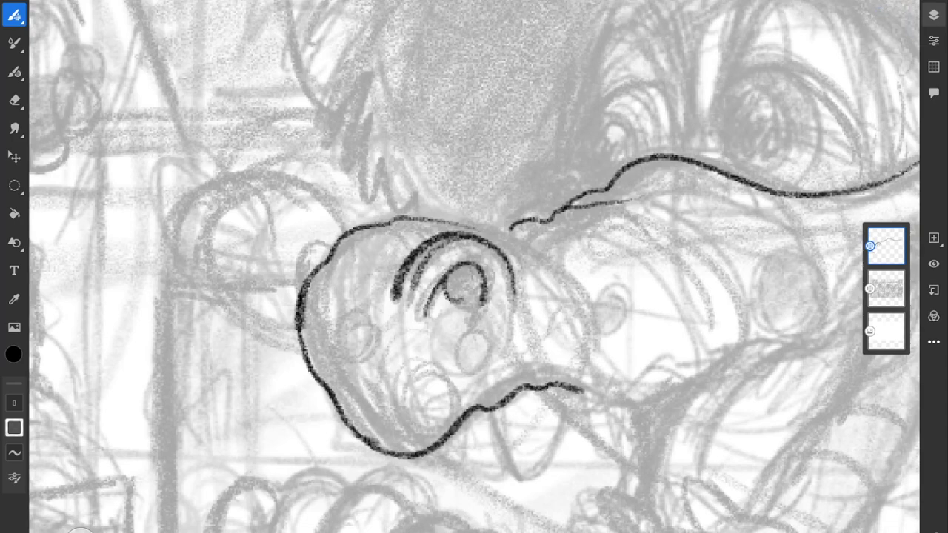
scroll(474, 266, "right", 5)
mouse_move(400, 370)
left_mouse_down()
mouse_move(474, 382)
mouse_move(663, 288)
left_mouse_up()
scroll(474, 266, "down", 5)
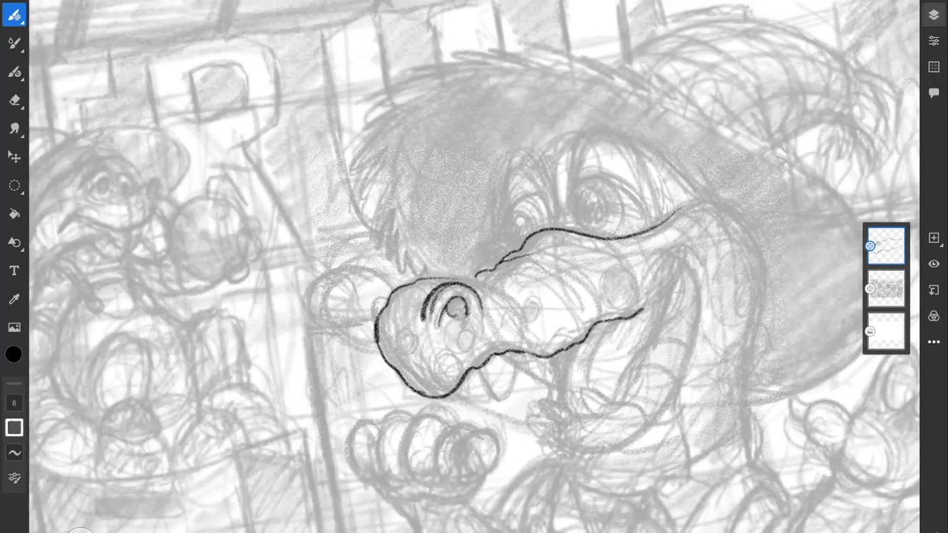
Step: Circle two spots on the snout's upper contour and thicken the line between them and toward the cheek
scroll(473, 267, "up", 3)
scroll(474, 267, "up", 3)
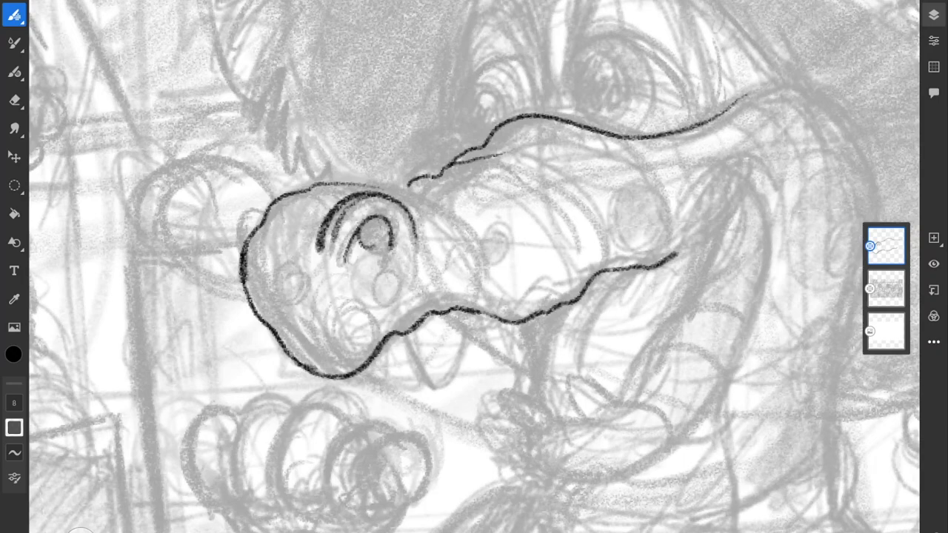
left_click_drag(474, 267, 337, 376)
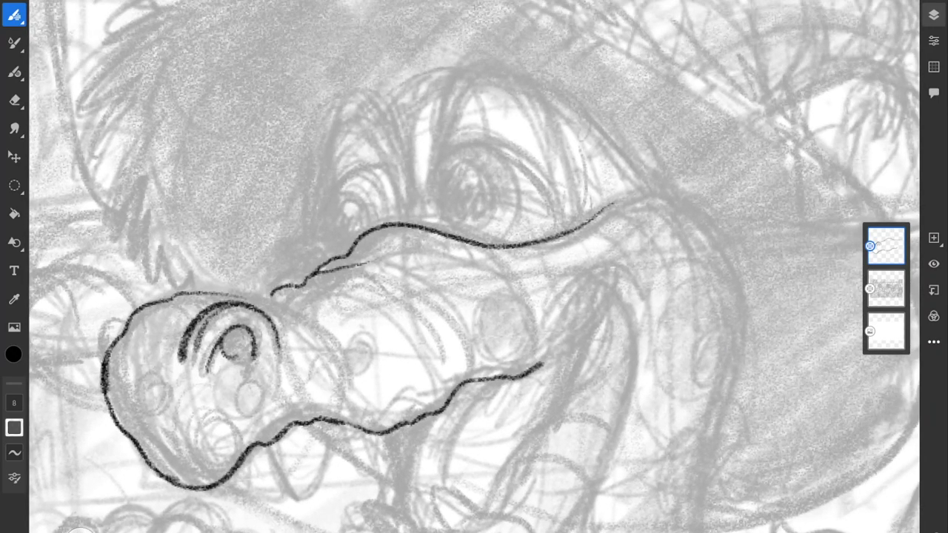
left_click_drag(554, 212, 557, 219)
mouse_move(409, 202)
left_mouse_down()
mouse_move(378, 203)
mouse_move(407, 200)
left_mouse_up()
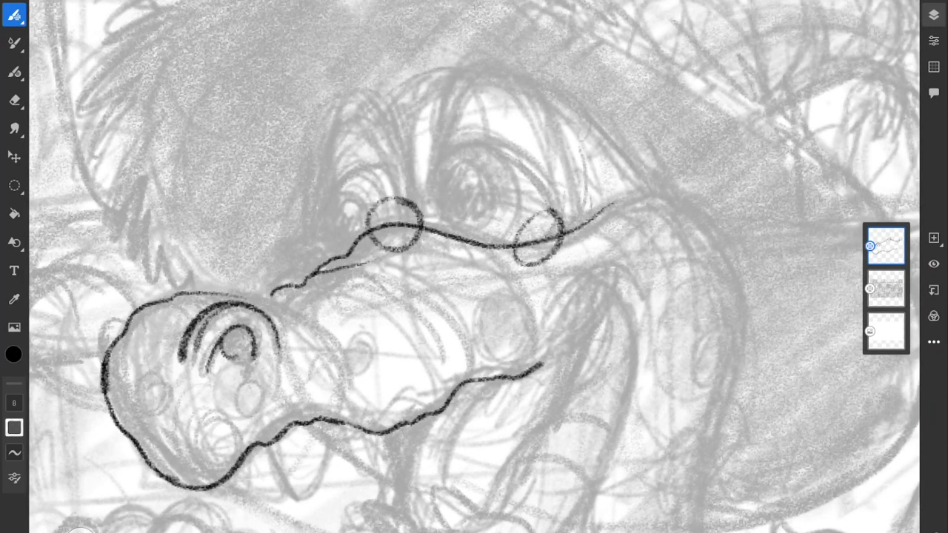
scroll(474, 267, "up", 3)
mouse_move(276, 208)
left_mouse_down()
mouse_move(319, 198)
mouse_move(390, 224)
mouse_move(472, 232)
left_mouse_up()
key("ctrl+z")
mouse_move(283, 206)
left_mouse_down()
mouse_move(451, 231)
mouse_move(564, 191)
mouse_move(594, 168)
left_mouse_up()
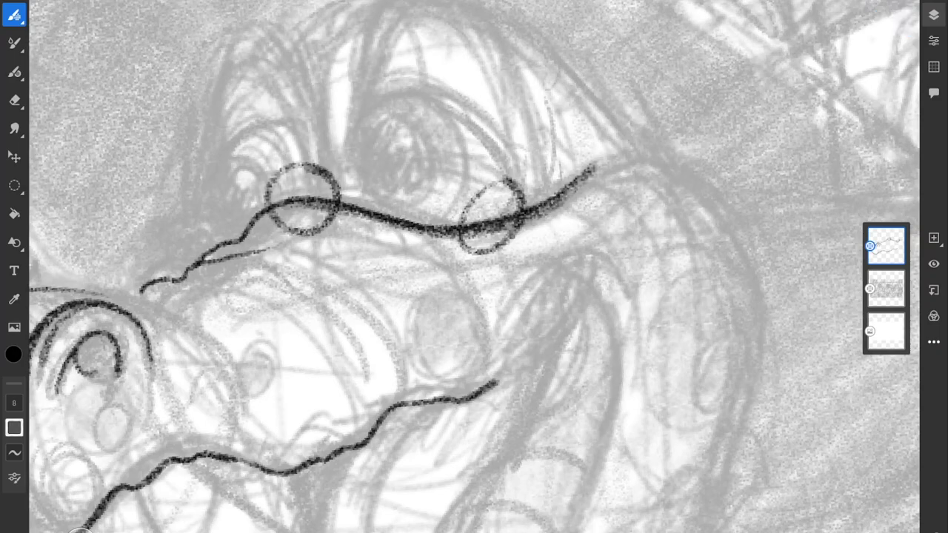
Step: Clear all the black ink lines from the big character's head
scroll(474, 266, "down", 10)
scroll(474, 266, "up", 8)
scroll(474, 267, "down", 2)
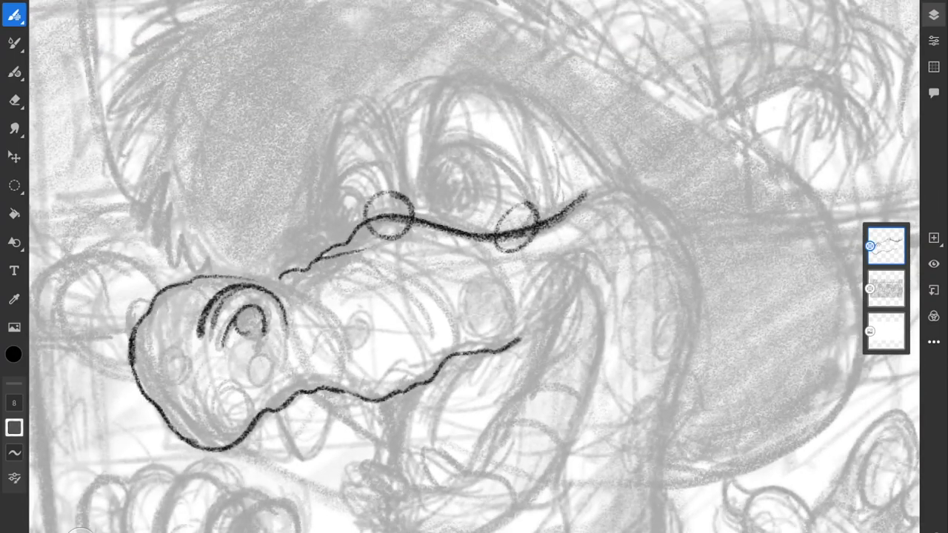
scroll(474, 267, "down", 1)
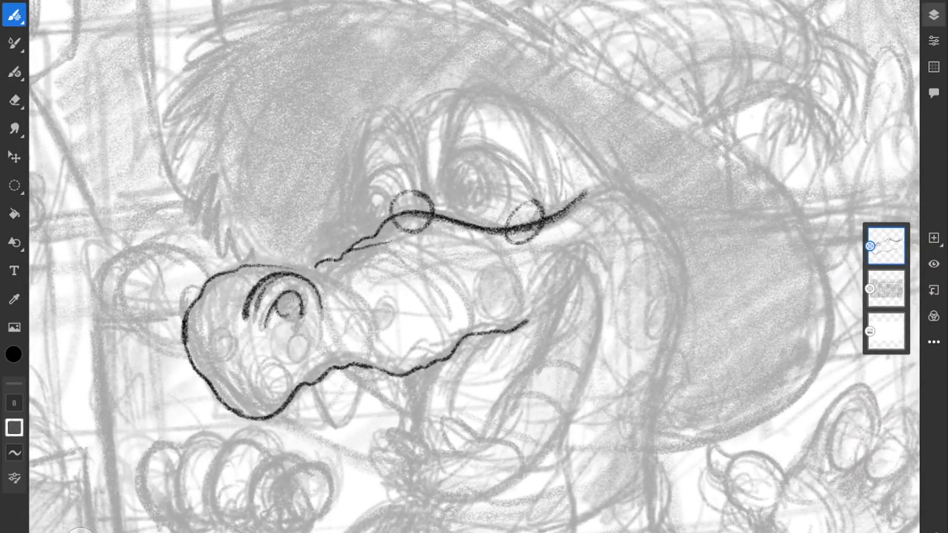
mouse_move(559, 211)
left_mouse_down()
mouse_move(474, 343)
mouse_move(333, 372)
mouse_move(274, 400)
left_mouse_up()
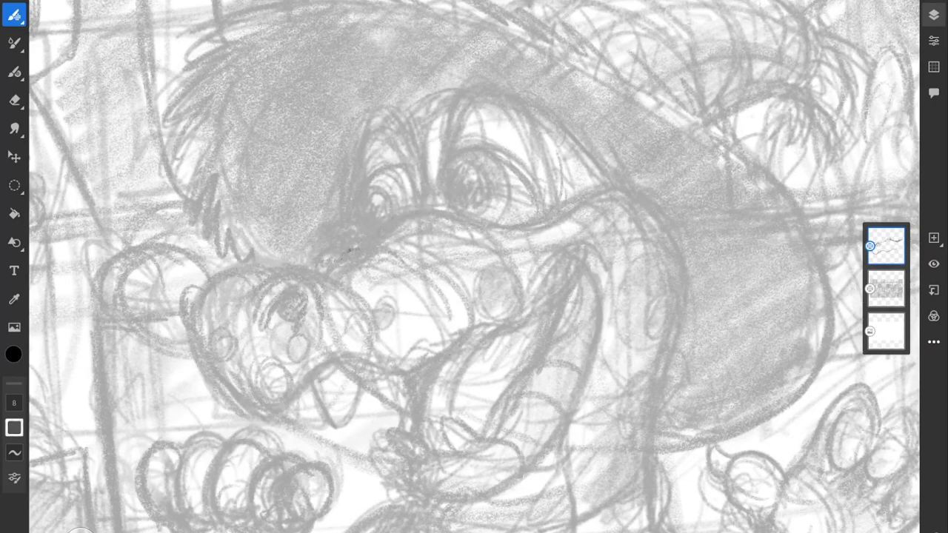
Step: Test the pencil with long strokes and a looping curve across the snout and mouth, undoing each attempt
scroll(474, 266, "down", 5)
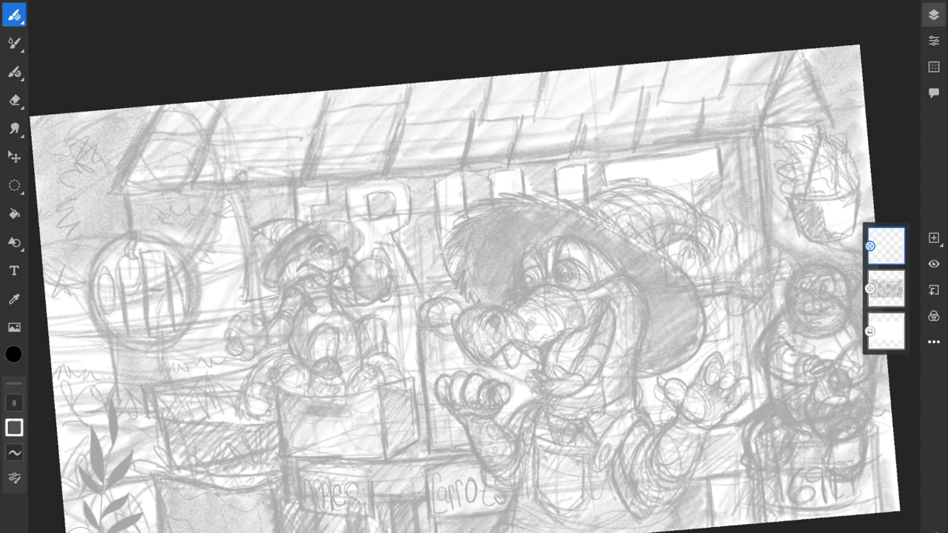
scroll(555, 345, "up", 5)
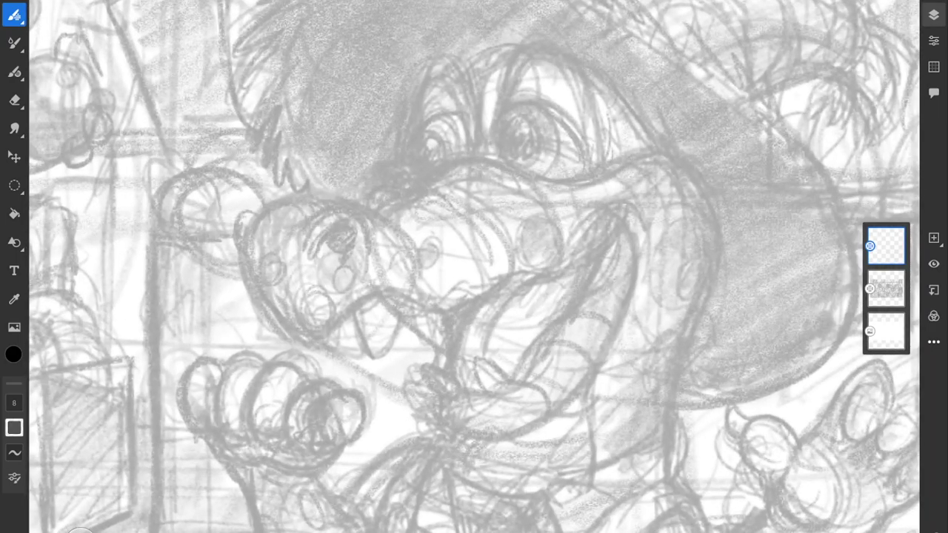
left_click_drag(629, 186, 415, 426)
key("ctrl+z")
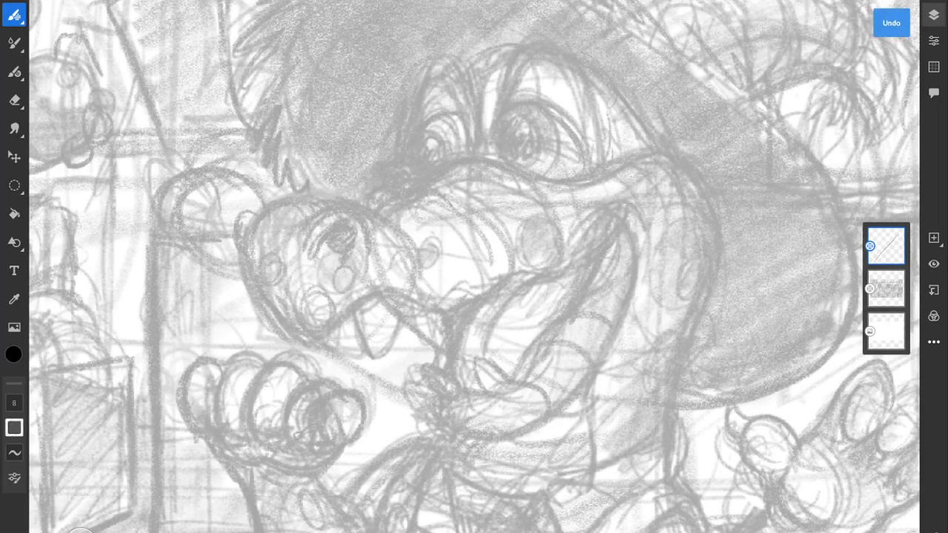
mouse_move(630, 185)
left_mouse_down()
mouse_move(586, 242)
mouse_move(504, 305)
mouse_move(476, 341)
mouse_move(471, 371)
mouse_move(483, 386)
mouse_move(502, 388)
mouse_move(564, 305)
mouse_move(664, 211)
mouse_move(684, 169)
mouse_move(680, 127)
mouse_move(646, 98)
mouse_move(606, 96)
mouse_move(535, 217)
mouse_move(405, 309)
mouse_move(392, 374)
left_mouse_up()
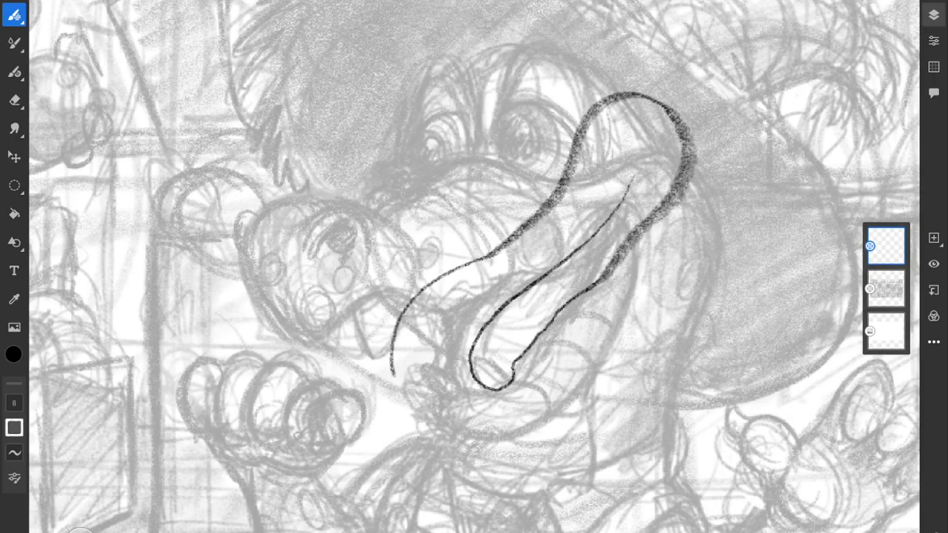
key("ctrl+z")
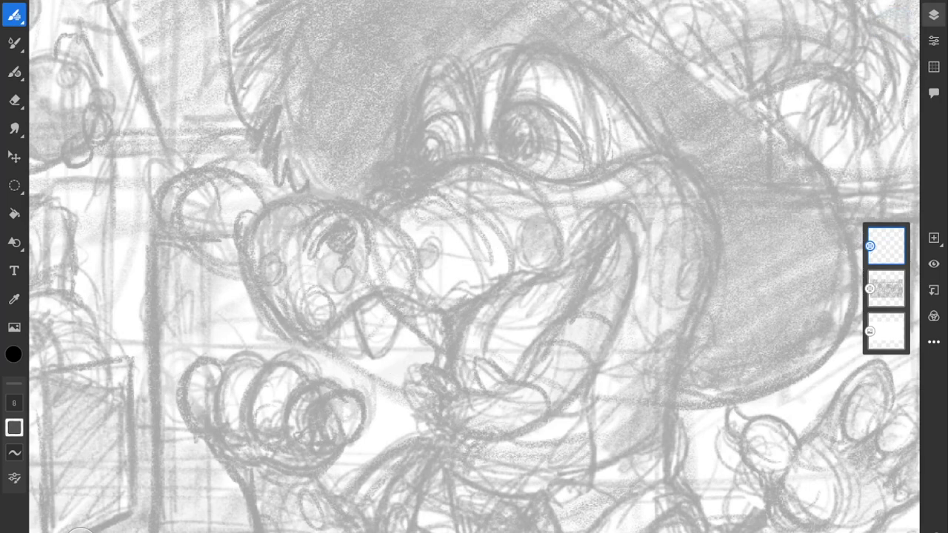
Step: Try the Toothy Pencil and New vine sketching brushes in place of Pencil, undoing the test stroke across the snout
left_click(13, 403)
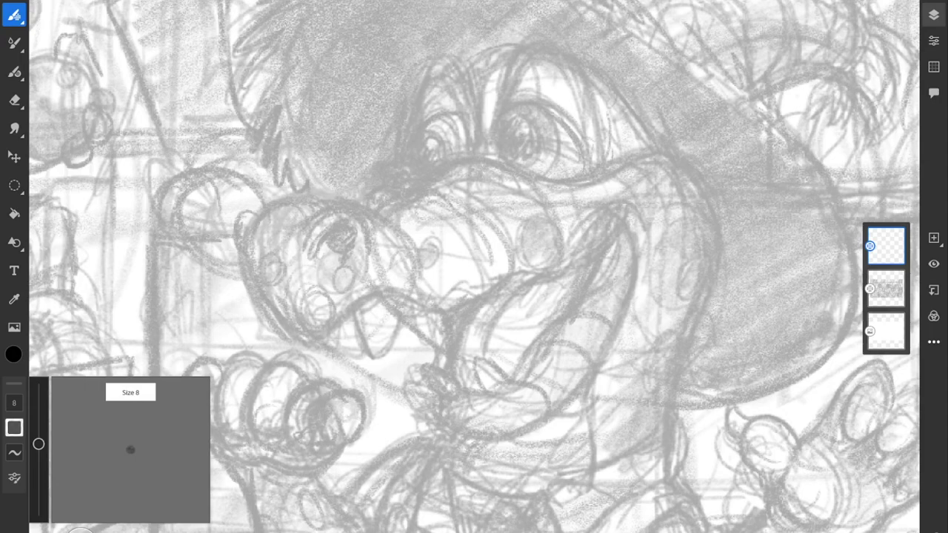
left_click(39, 444)
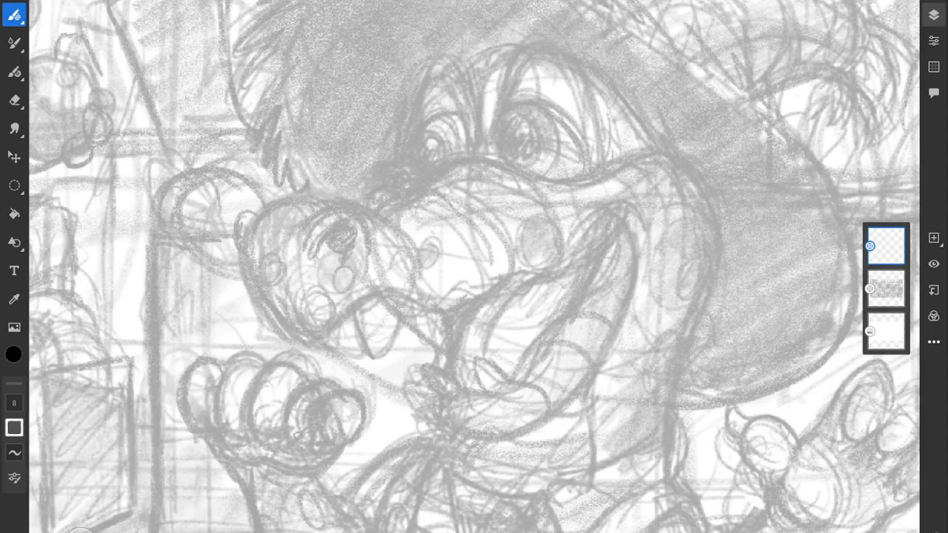
left_click(14, 14)
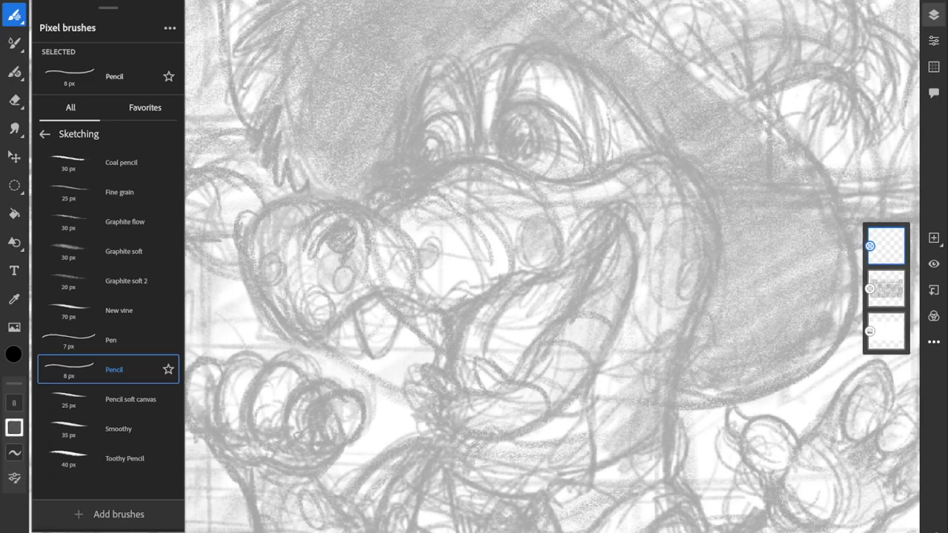
left_click(109, 459)
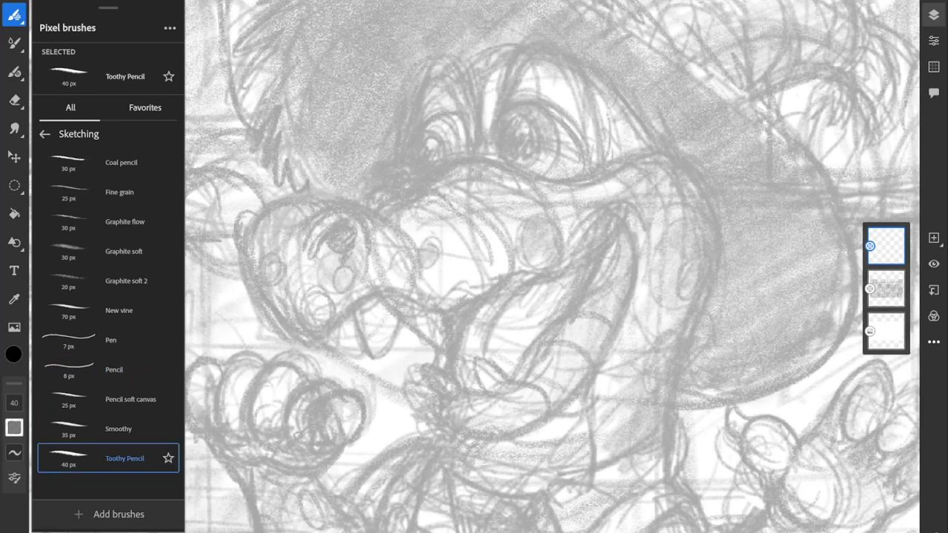
left_click(118, 310)
mouse_move(424, 227)
left_mouse_down()
mouse_move(364, 323)
mouse_move(551, 437)
left_mouse_up()
key("ctrl+z")
Step: Choose the Smoothy brush from the Sketching set and undo a test stroke across the snout and mouth
left_click(14, 15)
left_click(15, 15)
left_click(14, 15)
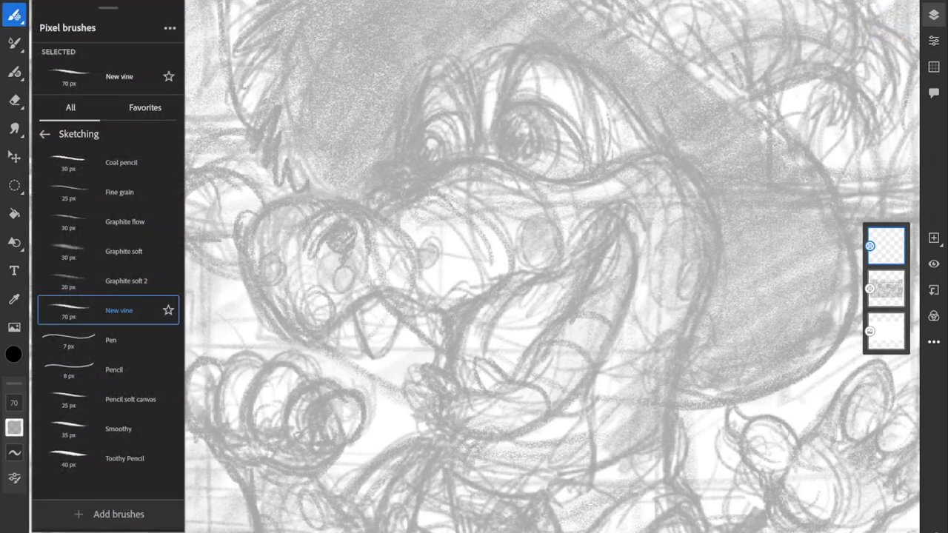
left_click(119, 428)
left_click(294, 340)
mouse_move(330, 298)
left_mouse_down()
mouse_move(396, 261)
mouse_move(352, 330)
mouse_move(529, 438)
mouse_move(570, 437)
left_mouse_up()
key("ctrl+z")
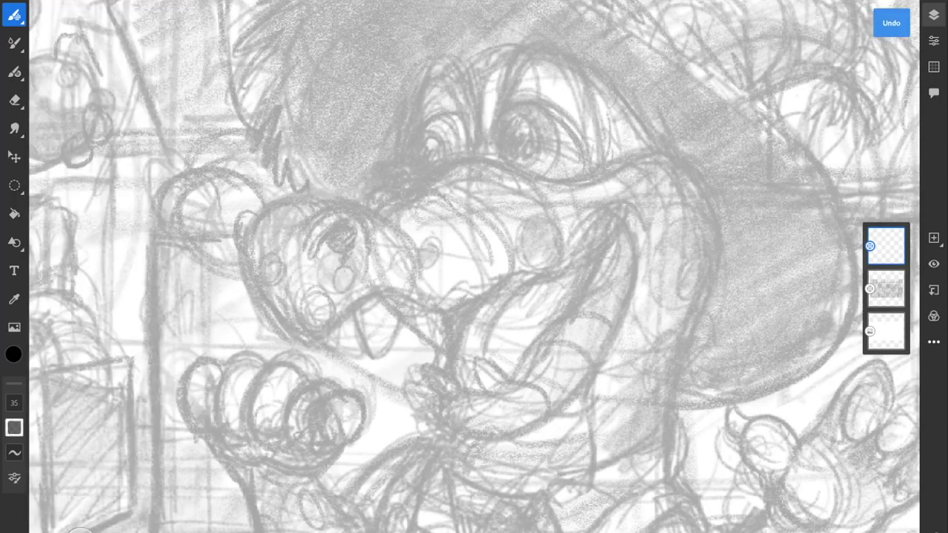
Step: Try a Smoothy stroke along the top edge of the big character's snout and undo it
scroll(526, 163, "up", 3)
mouse_move(669, 168)
left_mouse_down()
mouse_move(559, 194)
mouse_move(478, 158)
mouse_move(416, 169)
mouse_move(371, 194)
mouse_move(407, 201)
mouse_move(362, 200)
mouse_move(316, 216)
mouse_move(410, 206)
left_mouse_up()
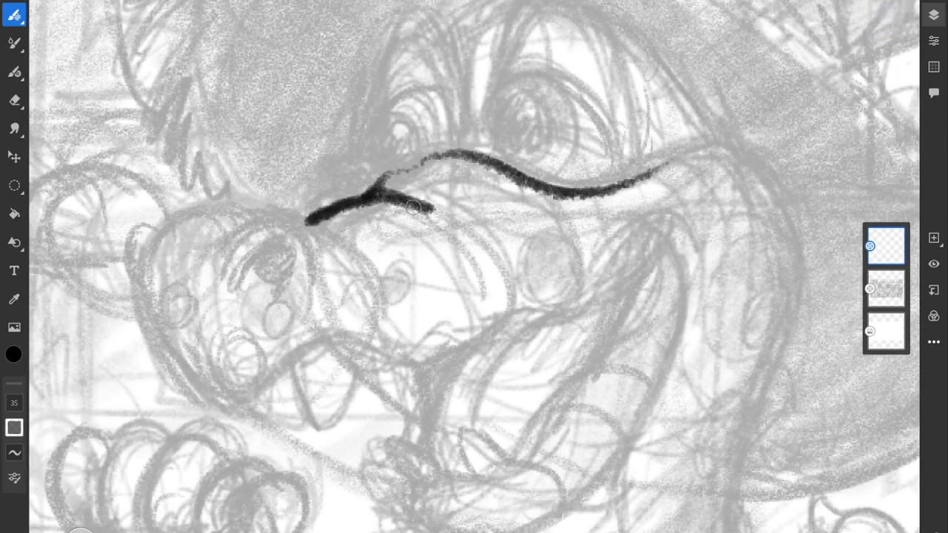
key("ctrl+z")
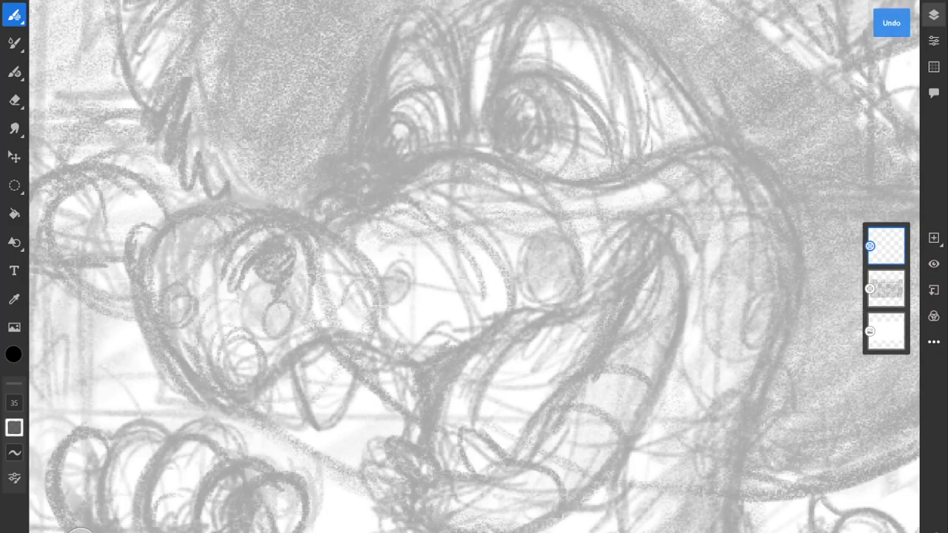
Step: Set the Smoothy brush size to 18 and undo a test stroke across the snout
left_click(14, 403)
left_click_drag(38, 465, 38, 478)
left_click_drag(402, 275, 459, 370)
key("ctrl+z")
Step: Ink the wrinkles along the top of the snout and the curved lines around the nostril
mouse_move(576, 182)
left_mouse_down()
mouse_move(440, 155)
mouse_move(379, 175)
mouse_move(354, 196)
left_mouse_up()
mouse_move(405, 174)
left_mouse_down()
mouse_move(491, 194)
mouse_move(314, 213)
left_mouse_up()
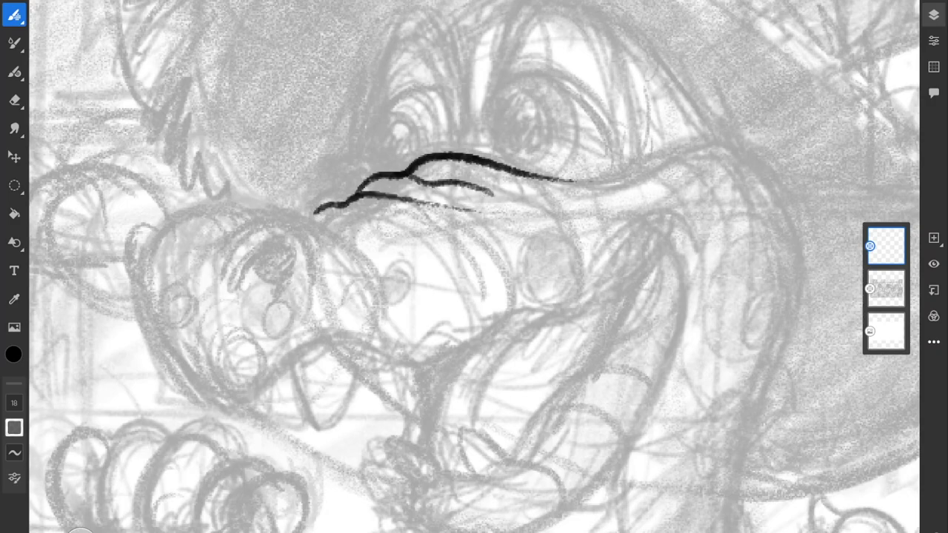
left_click_drag(278, 210, 383, 234)
mouse_move(213, 271)
left_mouse_down()
mouse_move(311, 279)
mouse_move(261, 244)
mouse_move(296, 285)
left_mouse_up()
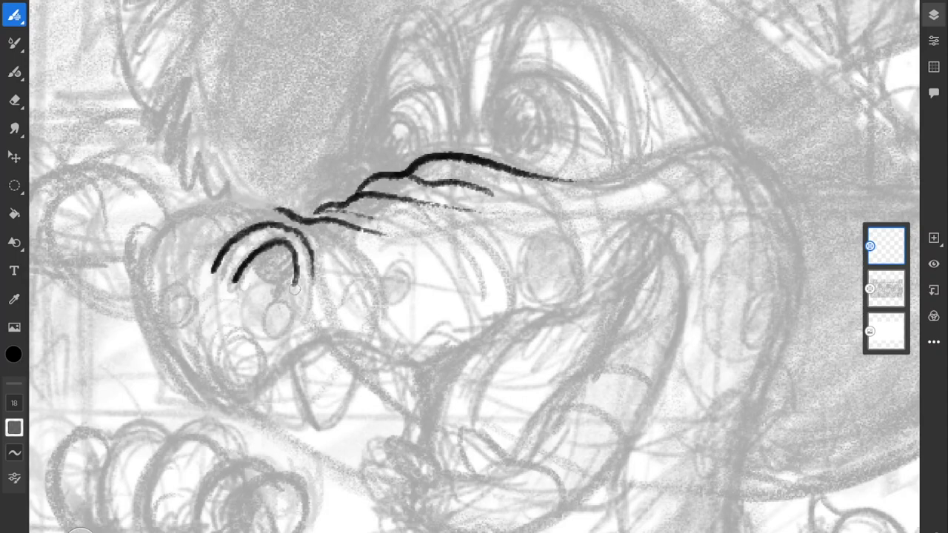
Step: Undo all the Smoothy lines on the snout wrinkles and nostril
scroll(473, 267, "down", 5)
scroll(474, 267, "up", 3)
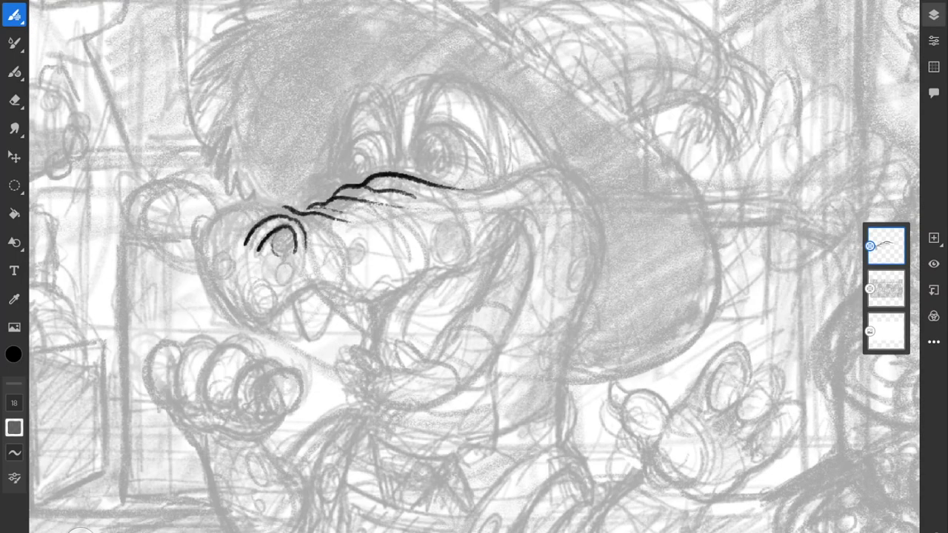
key("ctrl+z")
key("ctrl+z")
key("ctrl+z")
key("ctrl+z")
key("ctrl+z")
key("ctrl+z")
key("ctrl+z")
key("ctrl+z")
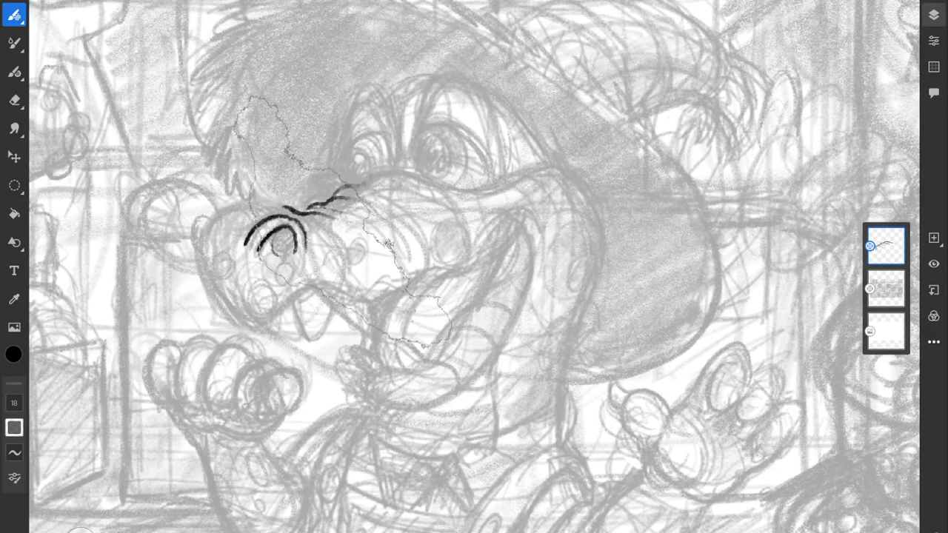
key("ctrl+z")
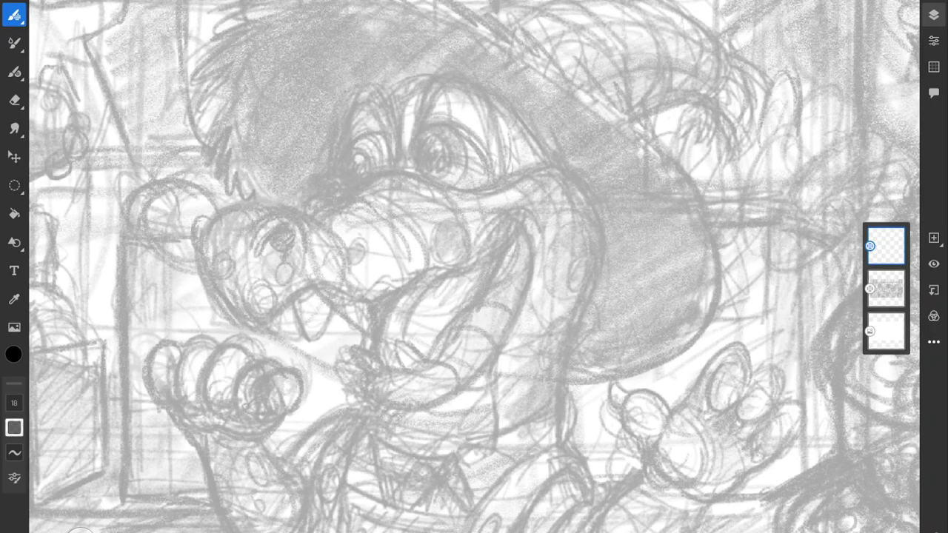
Step: Choose the Fine grain sketching brush and undo a test stroke over the character's mouth
scroll(474, 267, "up", 3)
scroll(474, 267, "down", 4)
scroll(474, 266, "down", 3)
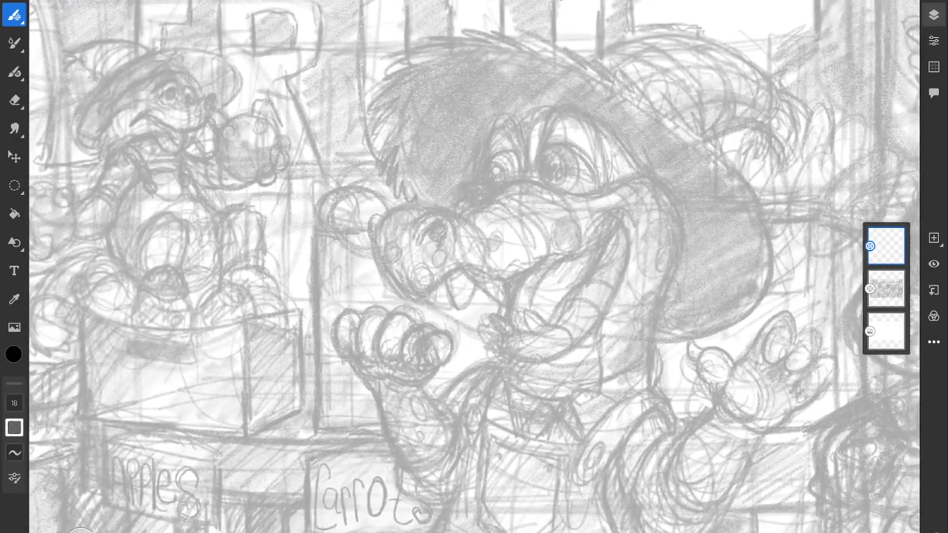
scroll(474, 267, "up", 4)
scroll(473, 267, "down", 1)
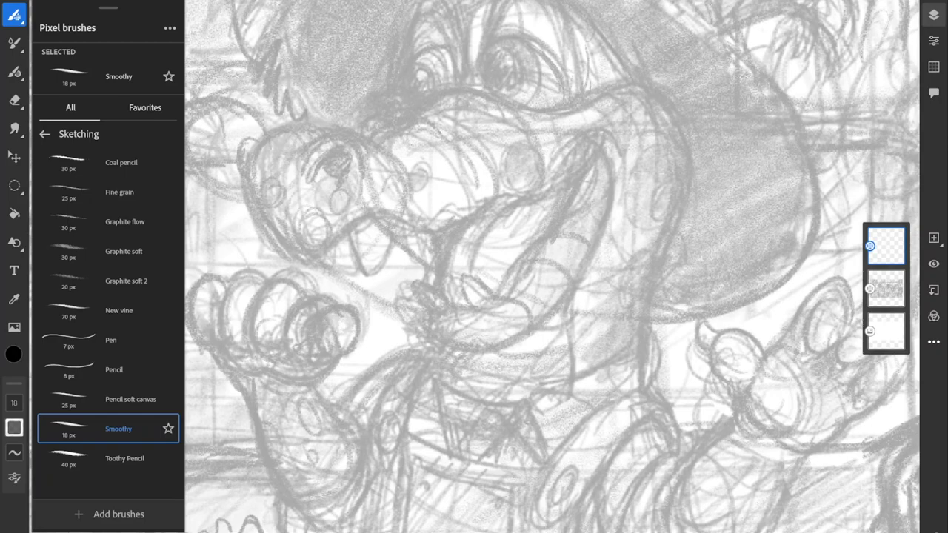
left_click(119, 191)
scroll(506, 288, "up", 4)
mouse_move(553, 185)
left_mouse_down()
mouse_move(494, 243)
mouse_move(556, 339)
mouse_move(546, 416)
left_mouse_up()
key("ctrl+z")
scroll(474, 267, "up", 2)
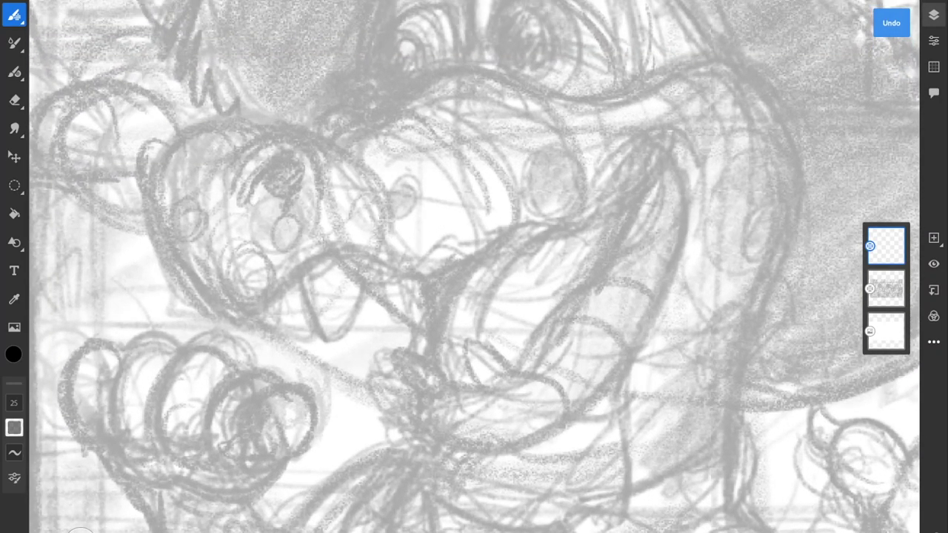
Step: Ink the upper mouth line, the snout tip, the shaded nostril and the small bump beside the nose with Fine grain
mouse_move(670, 152)
left_mouse_down()
mouse_move(597, 220)
mouse_move(509, 231)
mouse_move(245, 313)
mouse_move(196, 315)
mouse_move(163, 241)
mouse_move(256, 132)
left_mouse_up()
scroll(474, 266, "down", 5)
scroll(474, 266, "up", 4)
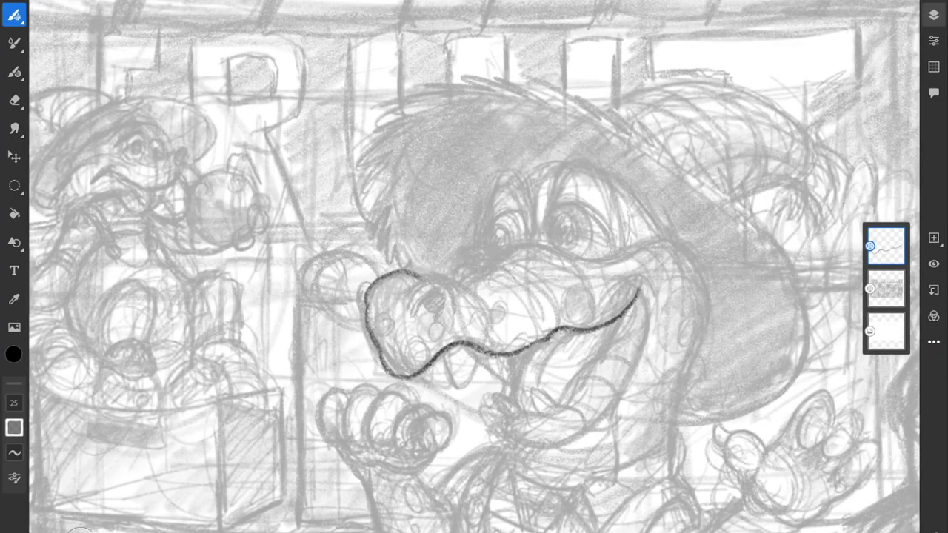
mouse_move(322, 272)
left_mouse_down()
mouse_move(376, 236)
mouse_move(384, 282)
mouse_move(337, 256)
mouse_move(349, 274)
mouse_move(357, 259)
mouse_move(370, 272)
left_mouse_up()
scroll(473, 266, "down", 5)
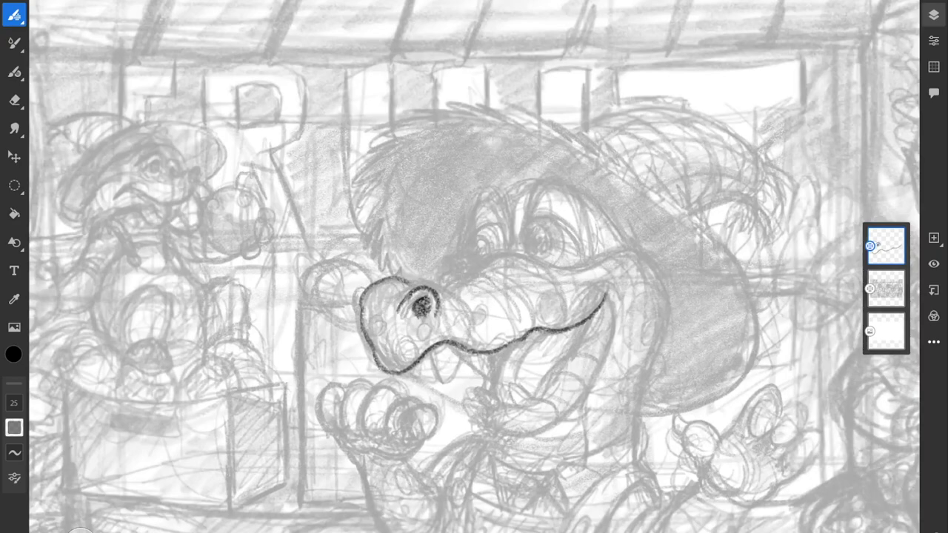
scroll(474, 266, "up", 6)
left_click_drag(474, 267, 619, 335)
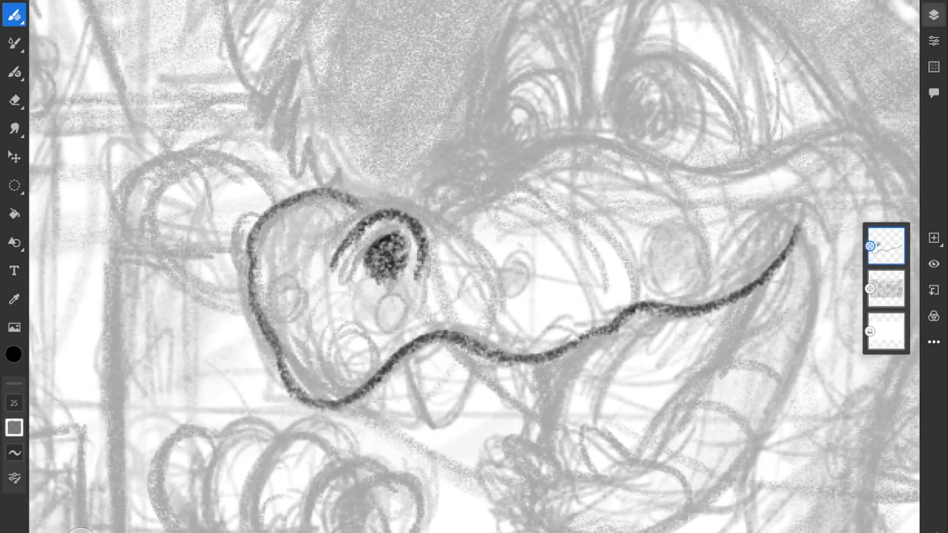
mouse_move(283, 200)
left_mouse_down()
mouse_move(226, 234)
mouse_move(238, 280)
left_mouse_up()
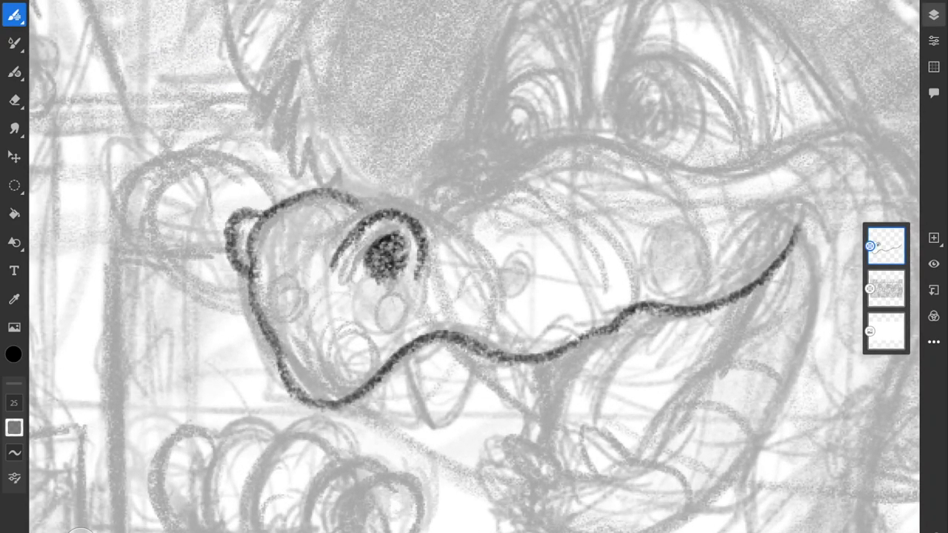
Step: Undo all the Fine grain lines on the snout and mouth
key("ctrl+z")
key("ctrl+z")
key("ctrl+z")
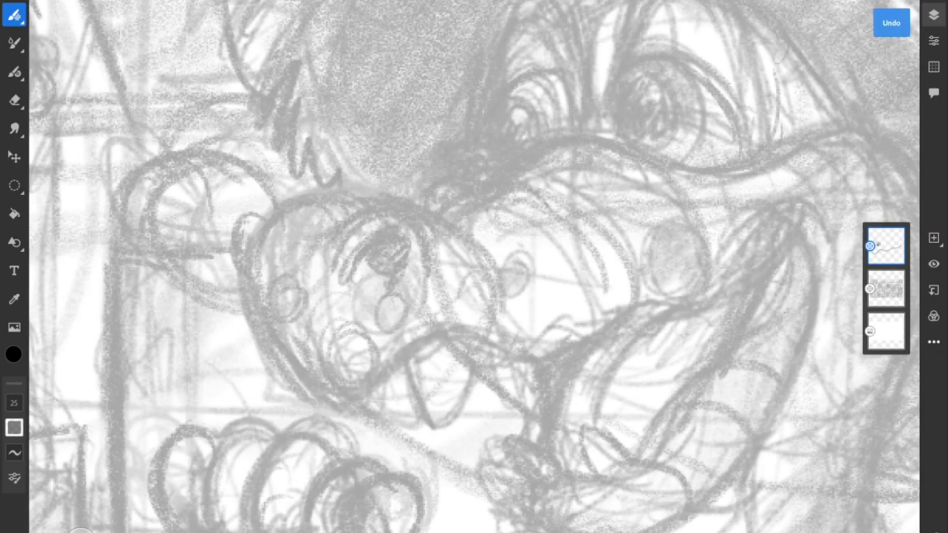
Step: Switch to the 8 px Pencil sketching brush and undo a test stroke over the snout
left_click(14, 14)
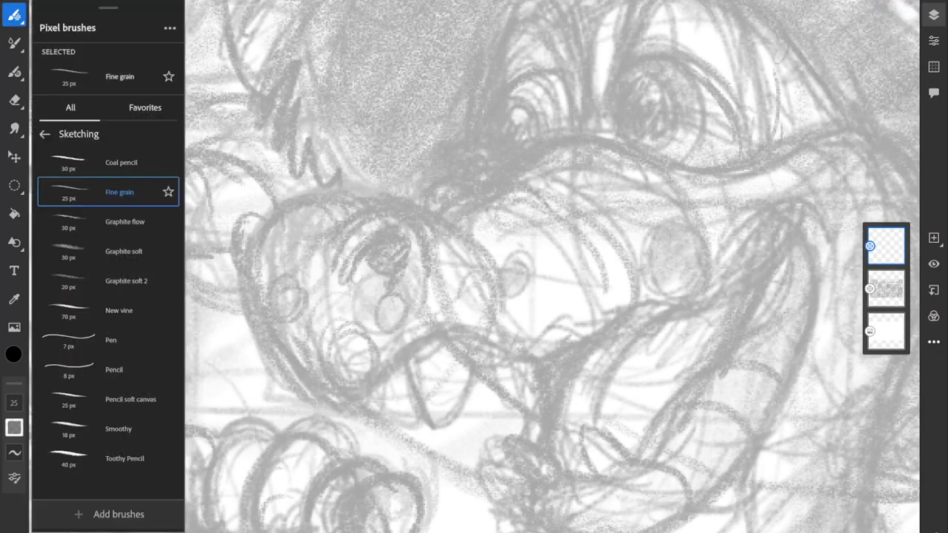
left_click(114, 370)
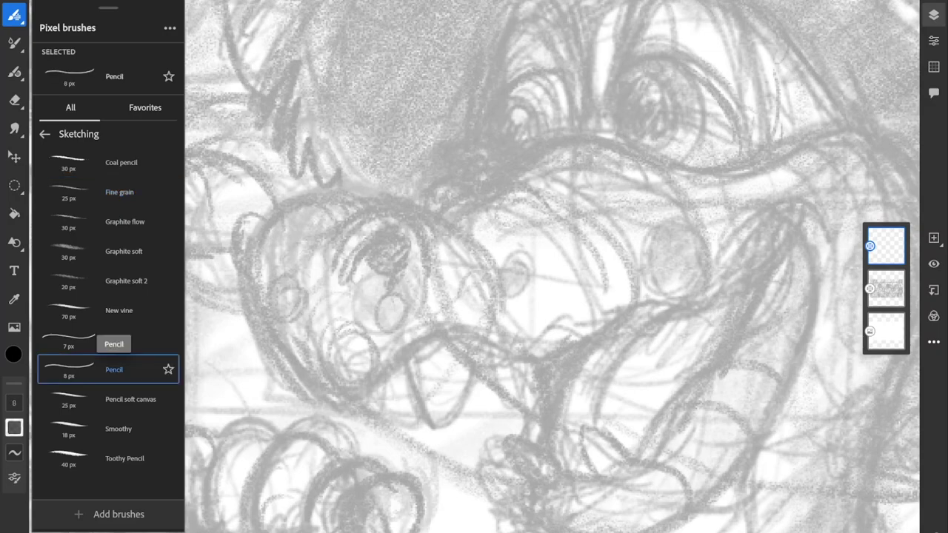
mouse_move(377, 256)
left_mouse_down()
mouse_move(323, 356)
mouse_move(370, 446)
left_mouse_up()
key("ctrl+z")
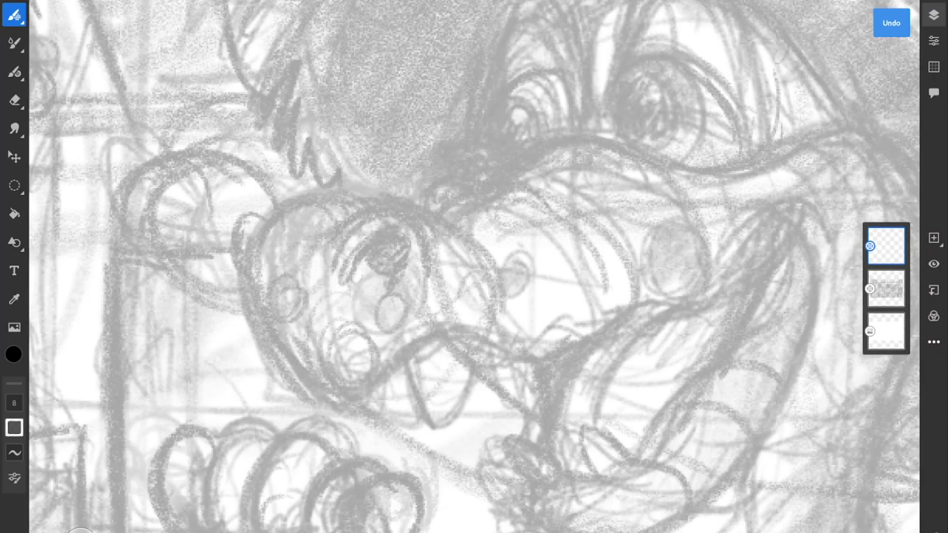
Step: Lower the middle point of the stylus pressure curve, apply it, and undo a test scribble across the snout
left_click(14, 479)
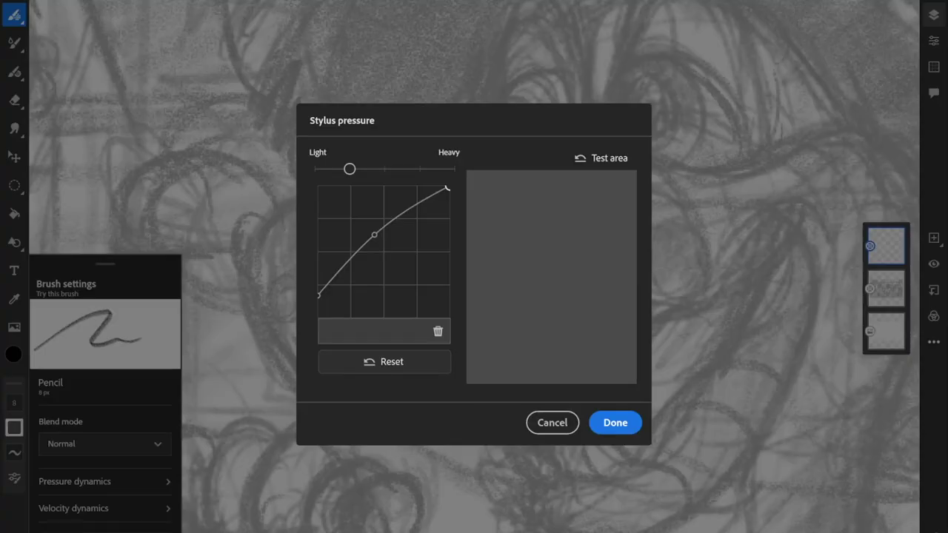
left_click_drag(374, 234, 384, 249)
left_click(614, 422)
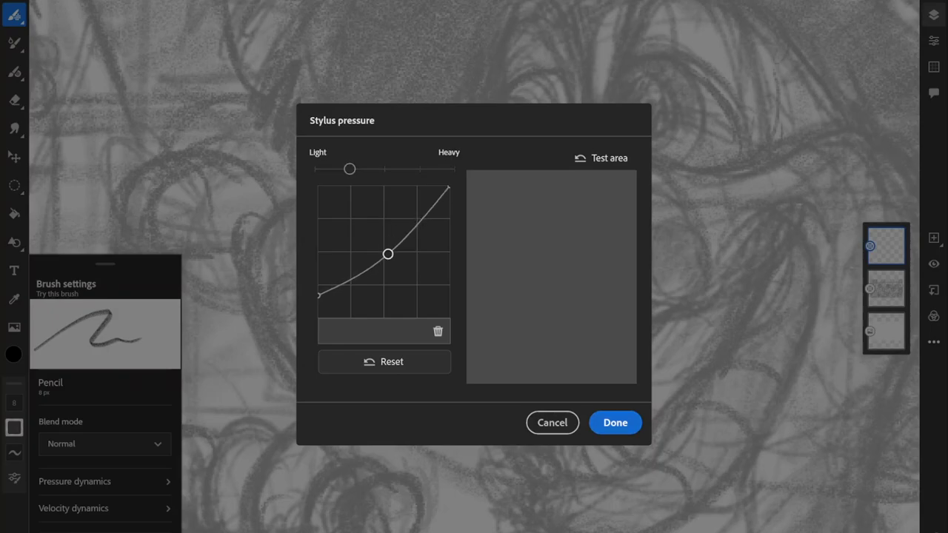
mouse_move(311, 358)
left_mouse_down()
mouse_move(383, 271)
mouse_move(360, 403)
mouse_move(526, 480)
left_mouse_up()
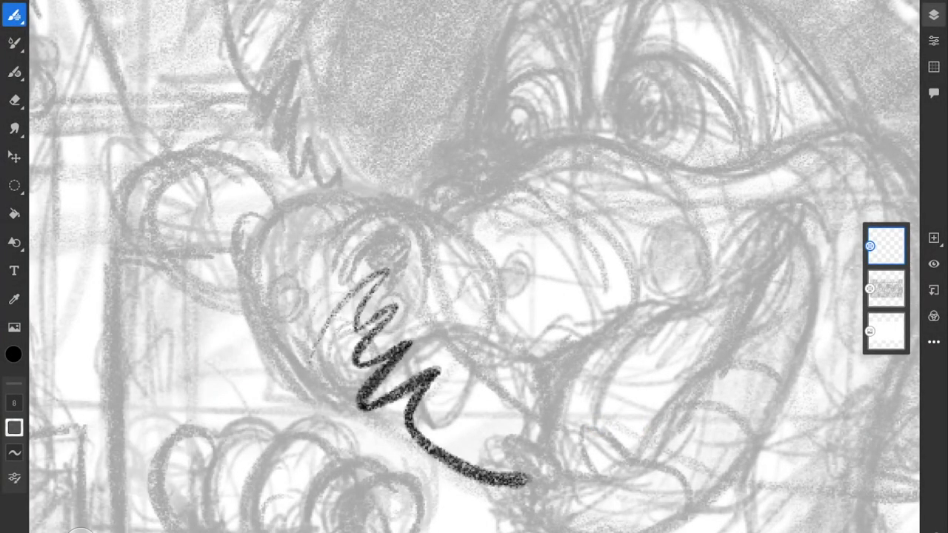
key("ctrl+z")
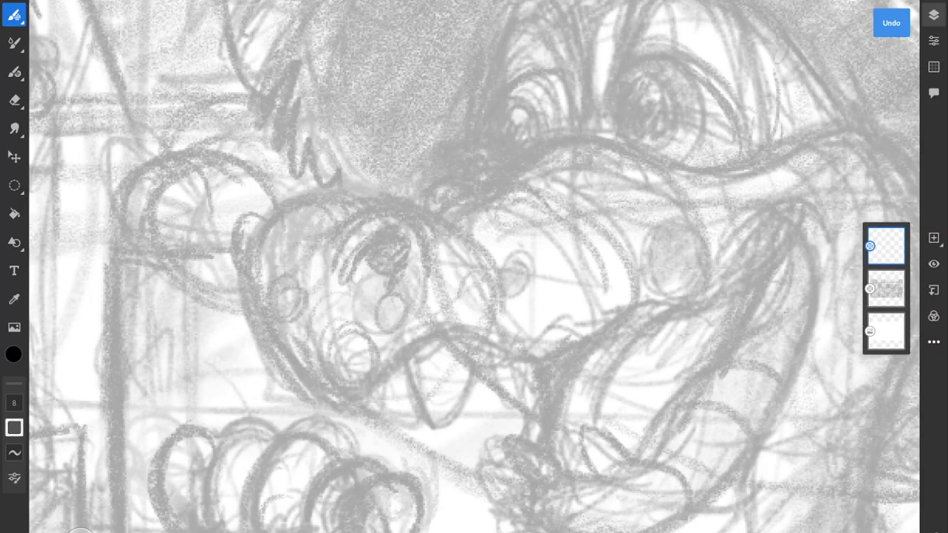
Step: Set the Pencil's smoothing to 0 and undo a test stroke below the nostril
left_click(14, 452)
left_click_drag(38, 484, 38, 510)
mouse_move(315, 314)
left_mouse_down()
mouse_move(278, 370)
mouse_move(355, 437)
mouse_move(463, 470)
left_mouse_up()
key("ctrl+z")
Step: Outline the tip of the snout with the Pencil, and undo the trial strokes on the nostril
scroll(474, 267, "up", 2)
mouse_move(443, 300)
left_mouse_down()
mouse_move(342, 236)
mouse_move(252, 220)
mouse_move(212, 234)
mouse_move(179, 253)
mouse_move(156, 325)
mouse_move(185, 408)
left_mouse_up()
mouse_move(334, 261)
left_mouse_down()
mouse_move(297, 271)
mouse_move(270, 320)
mouse_move(296, 300)
mouse_move(319, 321)
left_mouse_up()
mouse_move(296, 268)
left_mouse_down()
mouse_move(351, 278)
mouse_move(328, 332)
left_mouse_up()
key("ctrl+z")
key("ctrl+z")
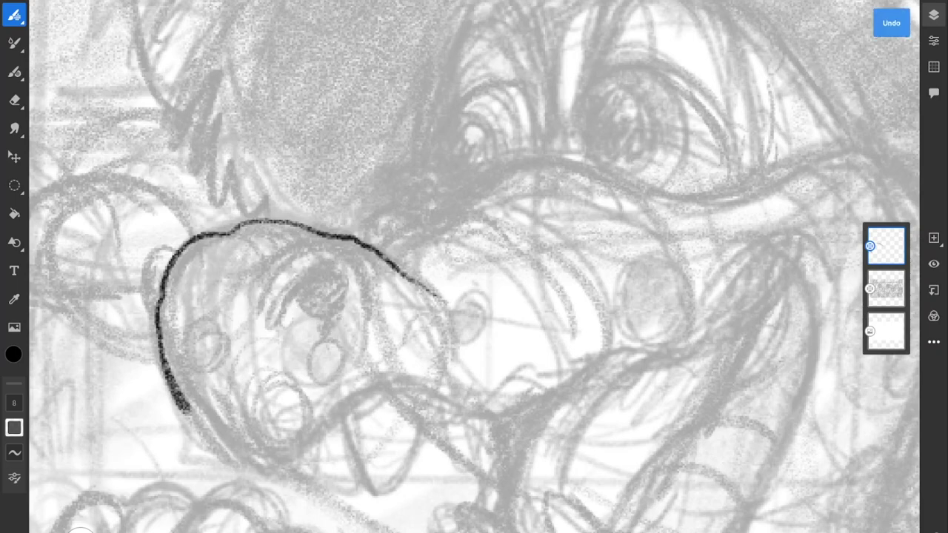
Step: Lower the Size value in the Pencil's pressure dynamics and undo a test scribble beside the nostril
left_click(14, 452)
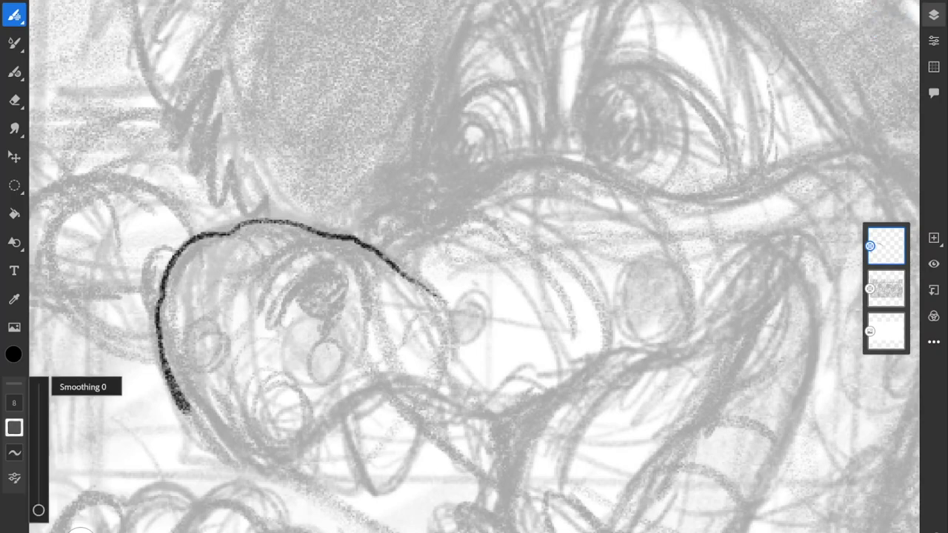
left_click(81, 530)
left_click(14, 477)
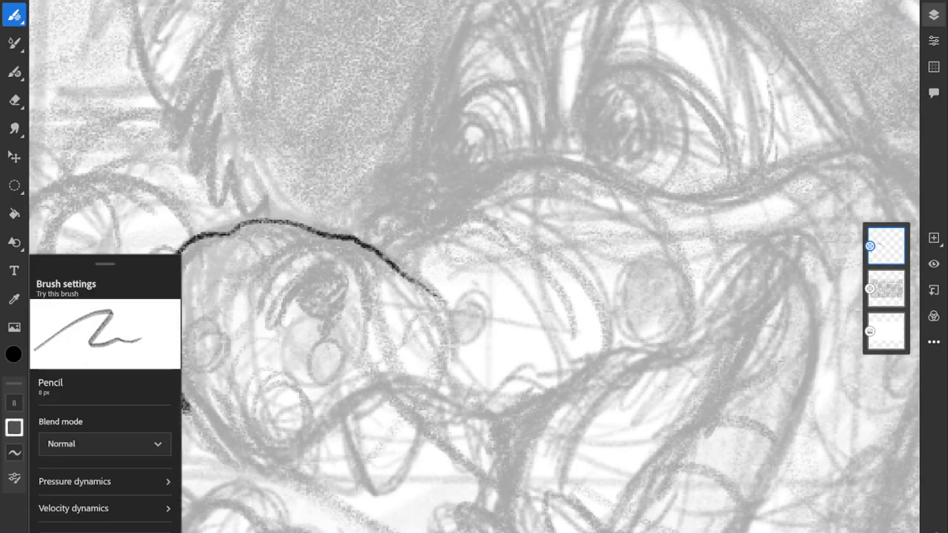
left_click(74, 482)
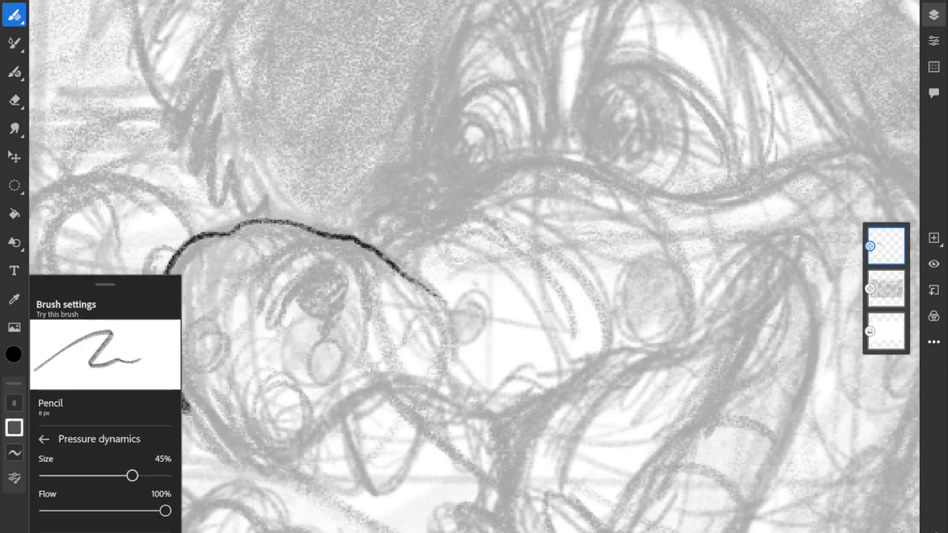
left_click_drag(132, 476, 108, 475)
left_click(43, 439)
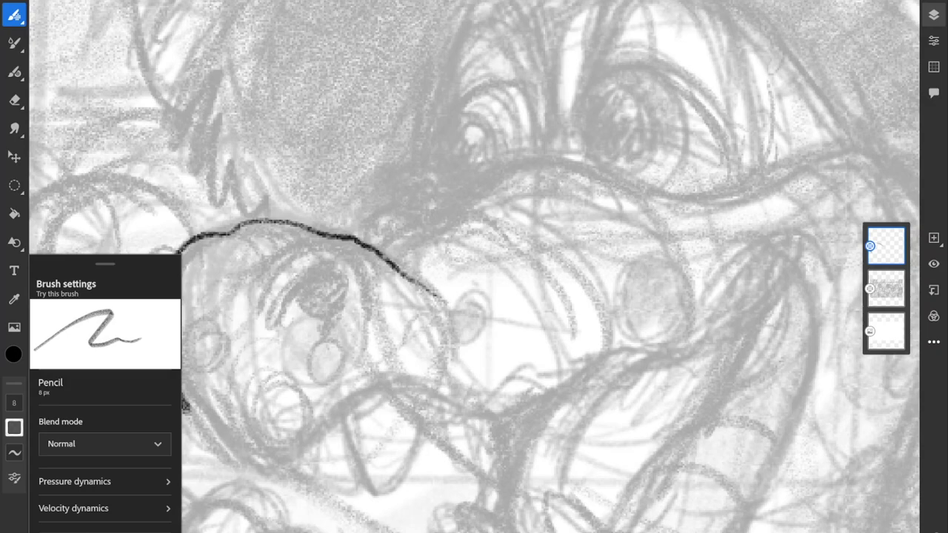
left_click_drag(105, 265, 162, 262)
left_click(224, 264)
mouse_move(425, 151)
left_mouse_down()
mouse_move(348, 209)
mouse_move(394, 362)
left_mouse_up()
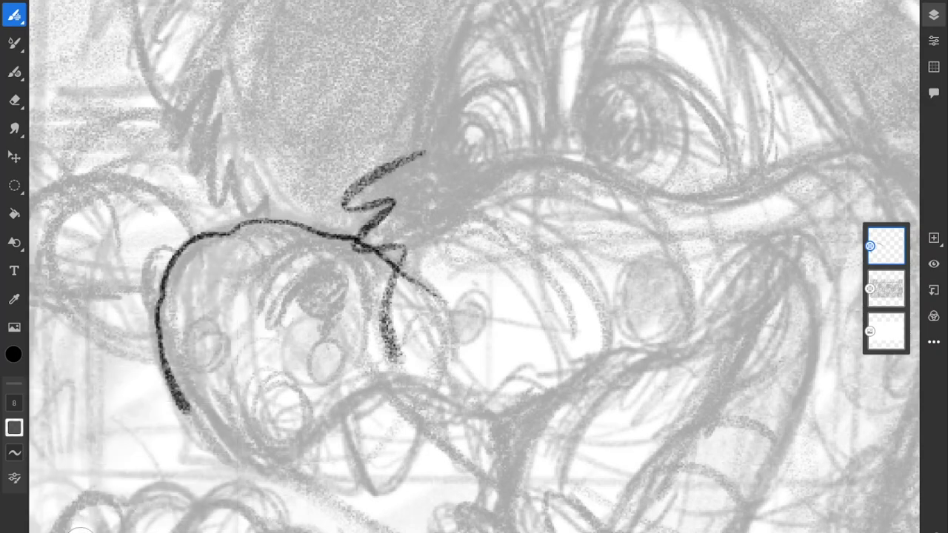
key("ctrl+z")
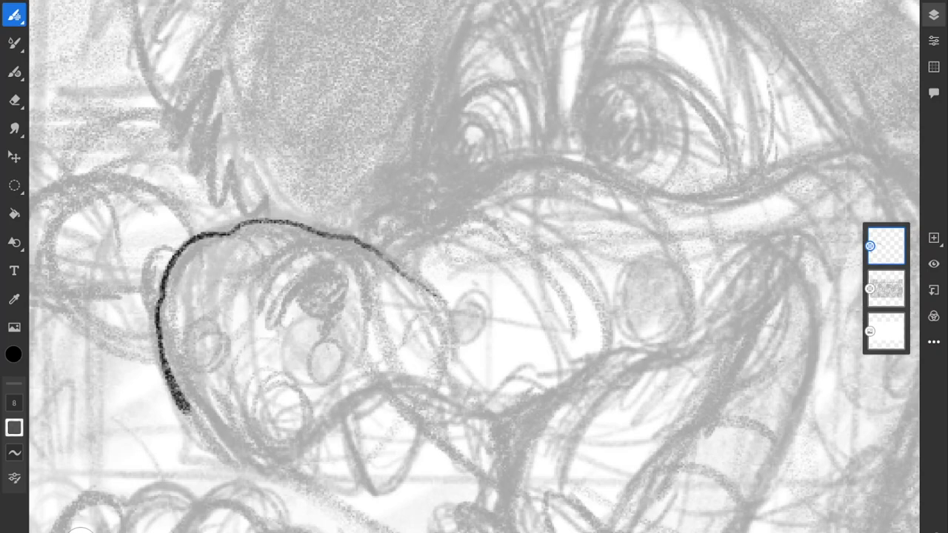
Step: Erase the black outline around the snout tip with the 500 px Sponge eraser, and check the eraser's settings
left_click(14, 100)
mouse_move(318, 238)
left_mouse_down()
mouse_move(274, 297)
mouse_move(318, 270)
mouse_move(444, 289)
left_mouse_up()
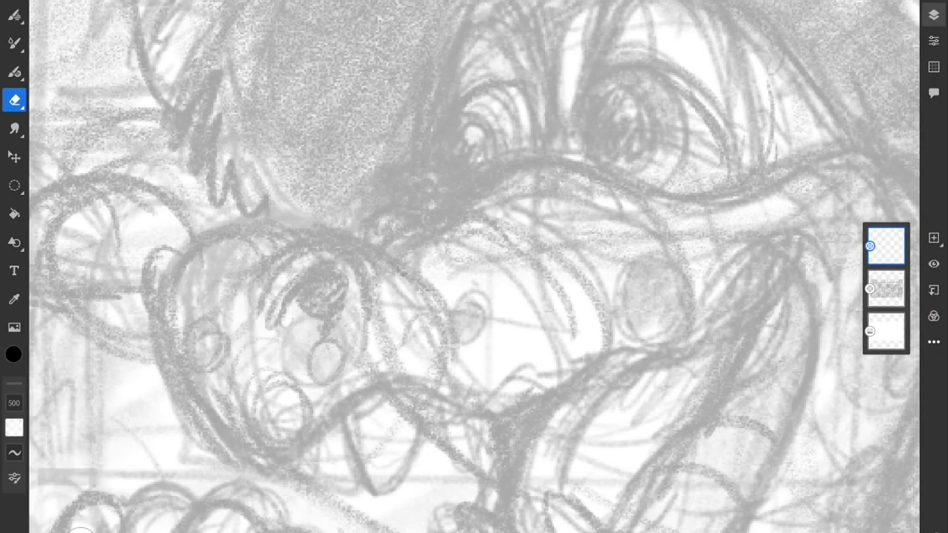
left_click(14, 478)
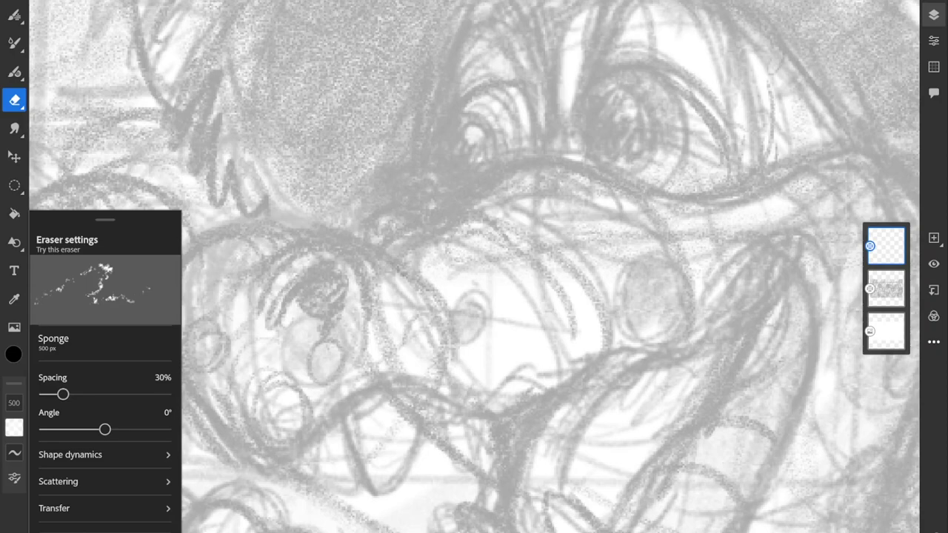
left_click_drag(105, 220, 182, 199)
left_click(243, 202)
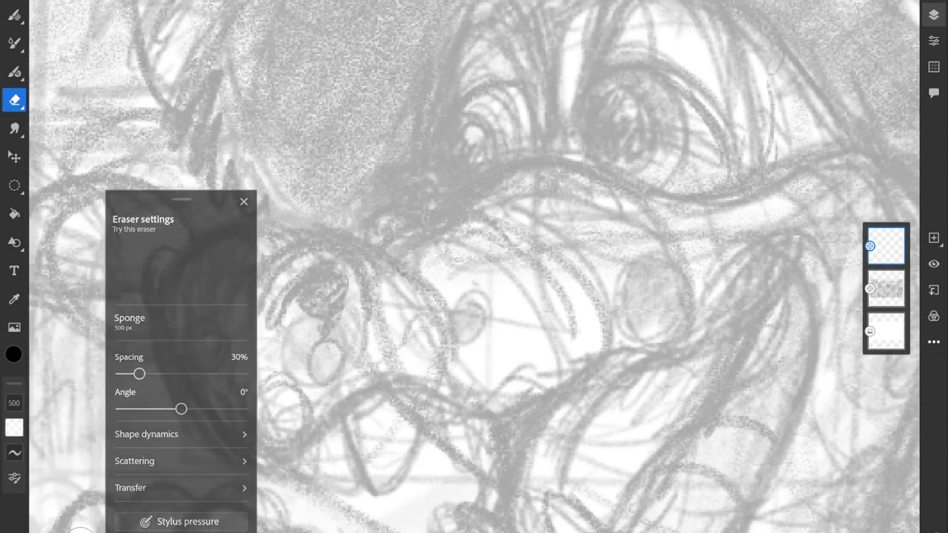
scroll(607, 318, "down", 3)
scroll(474, 266, "down", 5)
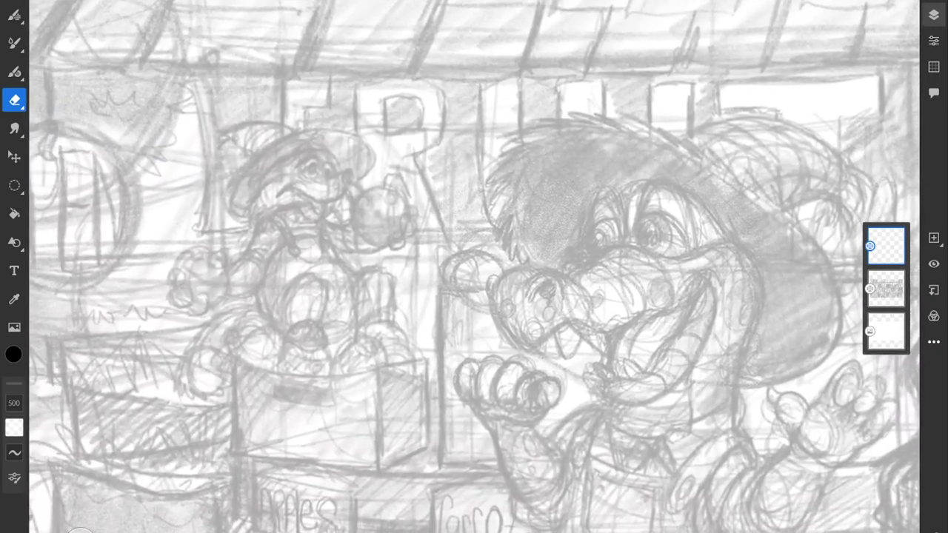
scroll(474, 266, "up", 4)
scroll(474, 267, "down", 3)
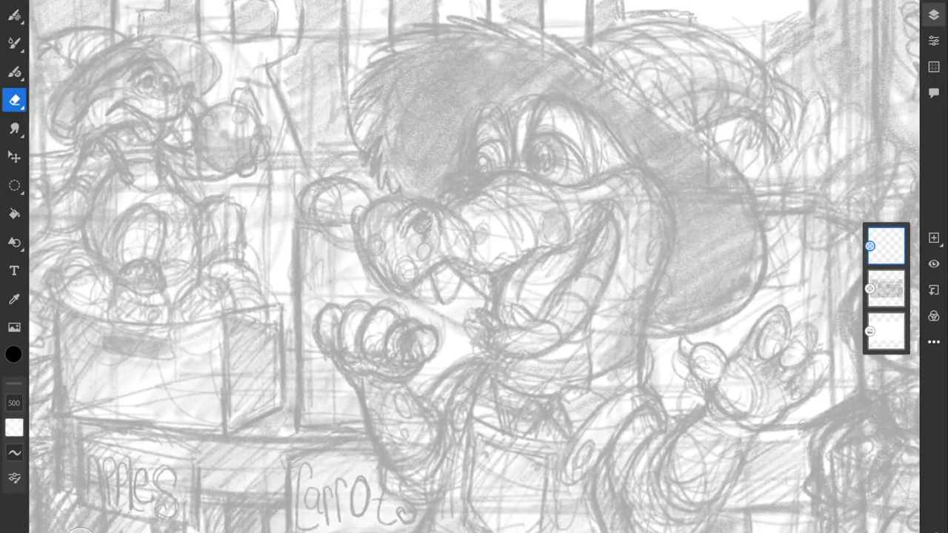
scroll(473, 266, "up", 2)
scroll(474, 266, "up", 1)
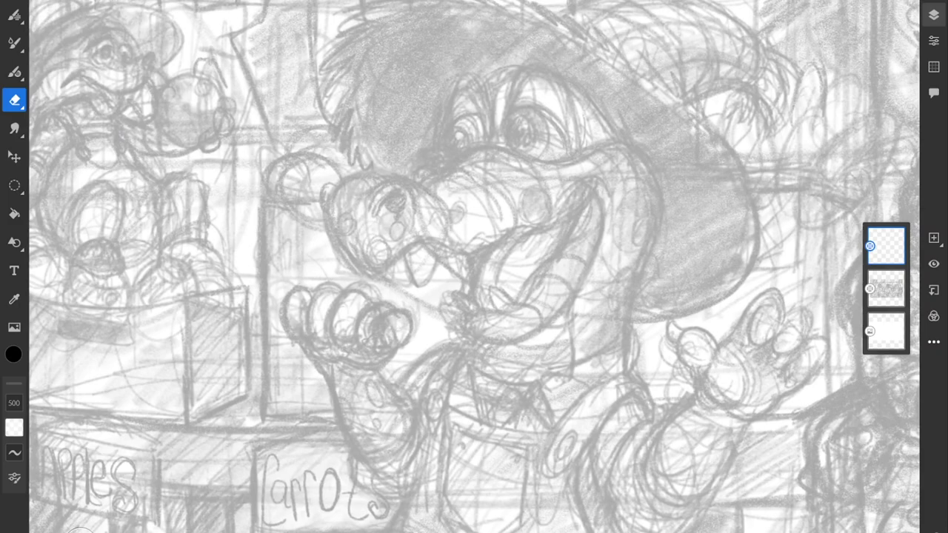
Step: Ink the crocodile's head, eyes, snout, open mouth, spots and checkered collar over the faded sketch with the size 6 pixel brush
scroll(474, 266, "up", 2)
scroll(474, 267, "down", 2)
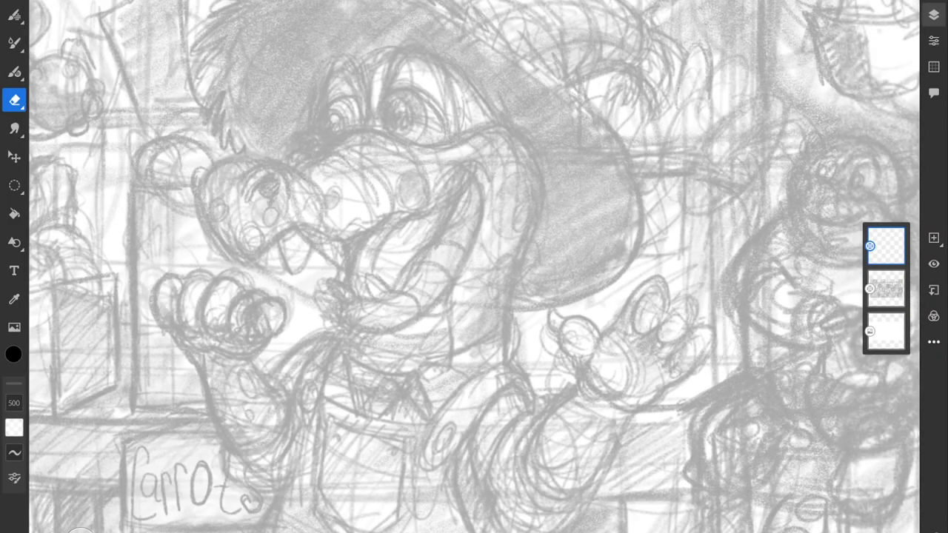
scroll(474, 267, "down", 2)
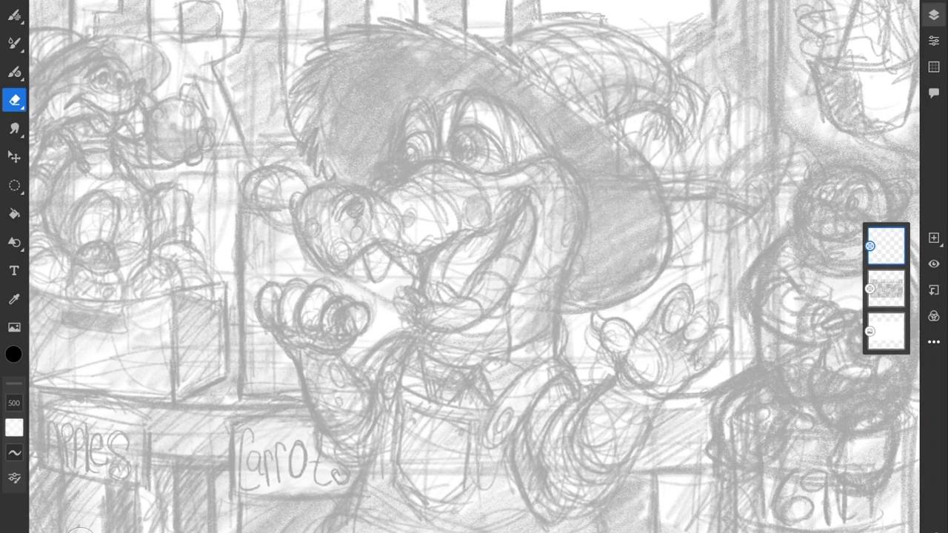
key("ctrl+z")
left_click(14, 15)
mouse_move(217, 302)
left_mouse_down()
mouse_move(269, 279)
mouse_move(514, 256)
mouse_move(547, 340)
left_mouse_up()
key("ctrl+z")
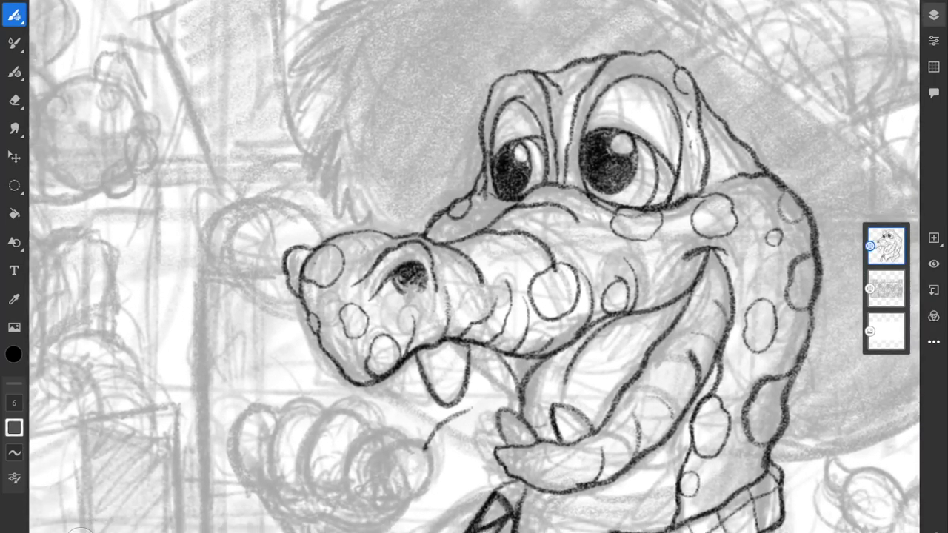
Step: Add short wrinkle lines along the top of the crocodile's snout and on the cheek beside the mouth corner
scroll(474, 266, "up", 2)
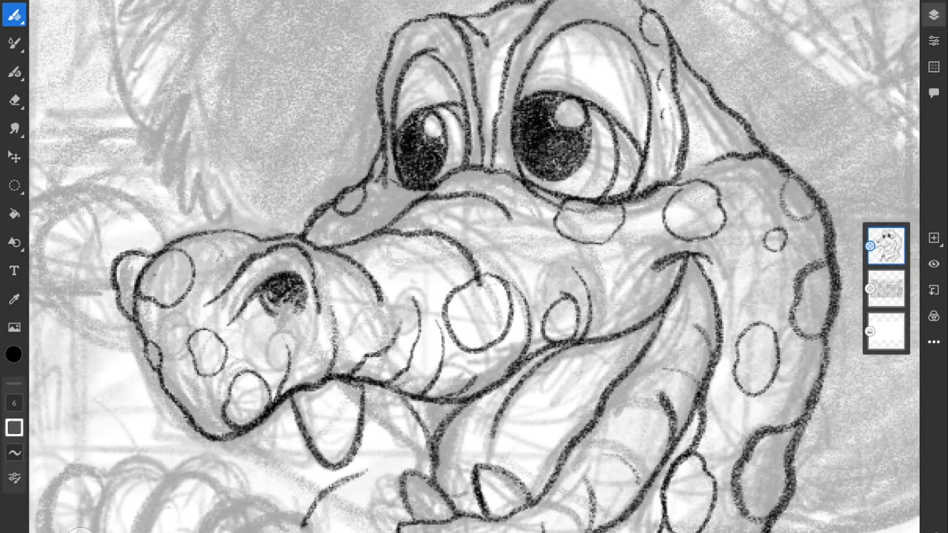
mouse_move(342, 245)
left_mouse_down()
mouse_move(401, 251)
mouse_move(434, 278)
left_mouse_up()
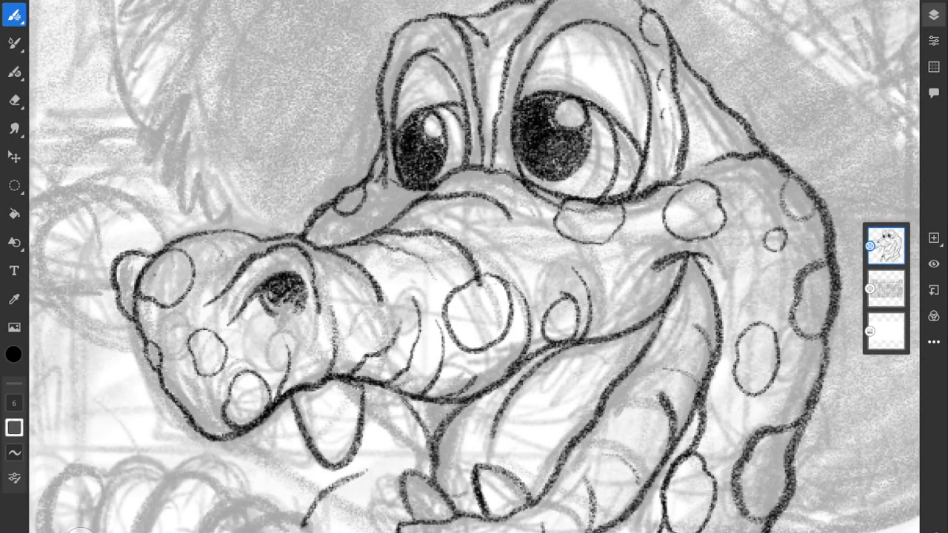
scroll(474, 267, "down", 1)
scroll(474, 267, "up", 2)
mouse_move(541, 209)
left_mouse_down()
mouse_move(545, 253)
mouse_move(505, 291)
left_mouse_up()
left_click_drag(506, 291, 545, 246)
left_click_drag(561, 221, 561, 246)
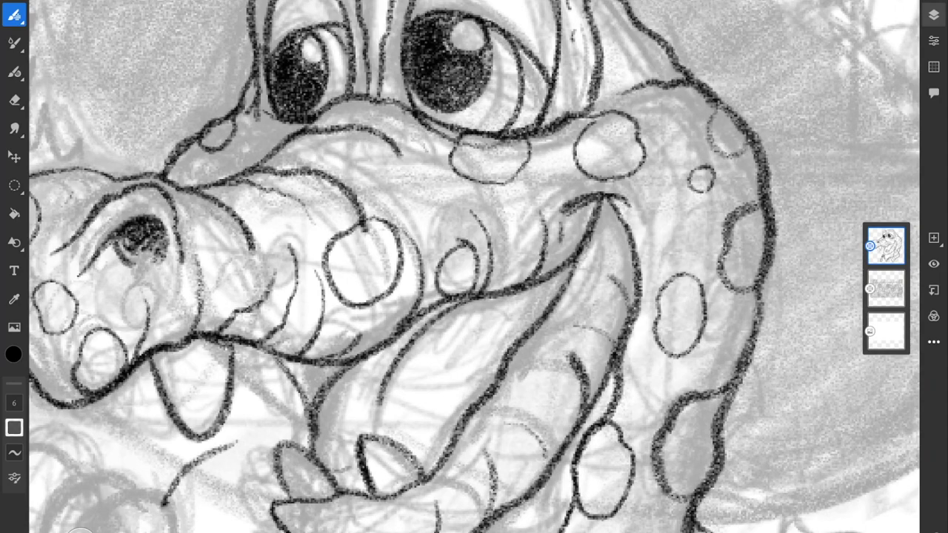
scroll(474, 266, "right", 1)
scroll(474, 267, "up", 1)
mouse_move(471, 271)
left_mouse_down()
mouse_move(522, 253)
mouse_move(546, 263)
left_mouse_up()
scroll(474, 266, "down", 1)
scroll(474, 266, "down", 1)
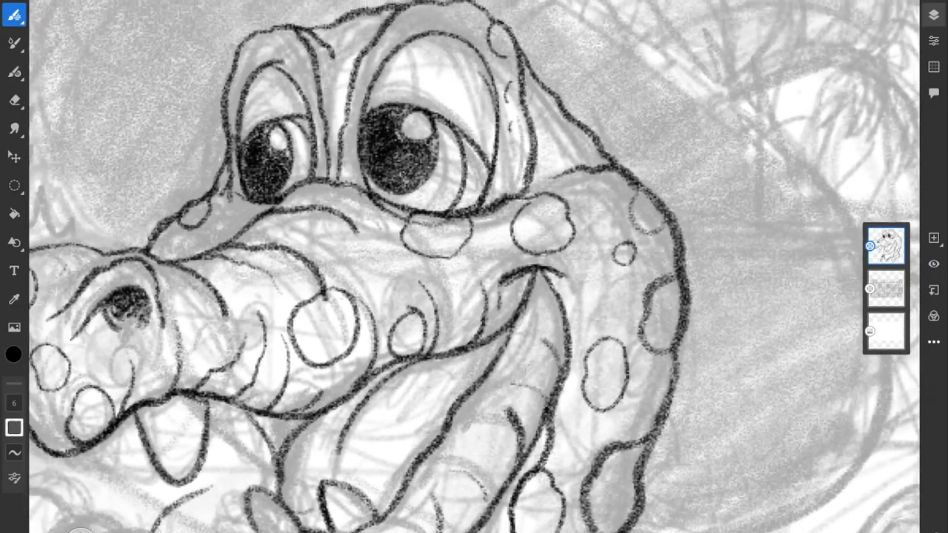
Step: Draw oval spots along the crocodile's outline, on the back of the head and on top of both eye ridges
scroll(474, 267, "up", 1)
mouse_move(577, 160)
left_mouse_down()
mouse_move(564, 152)
mouse_move(547, 177)
mouse_move(588, 177)
left_mouse_up()
left_click_drag(536, 129, 542, 142)
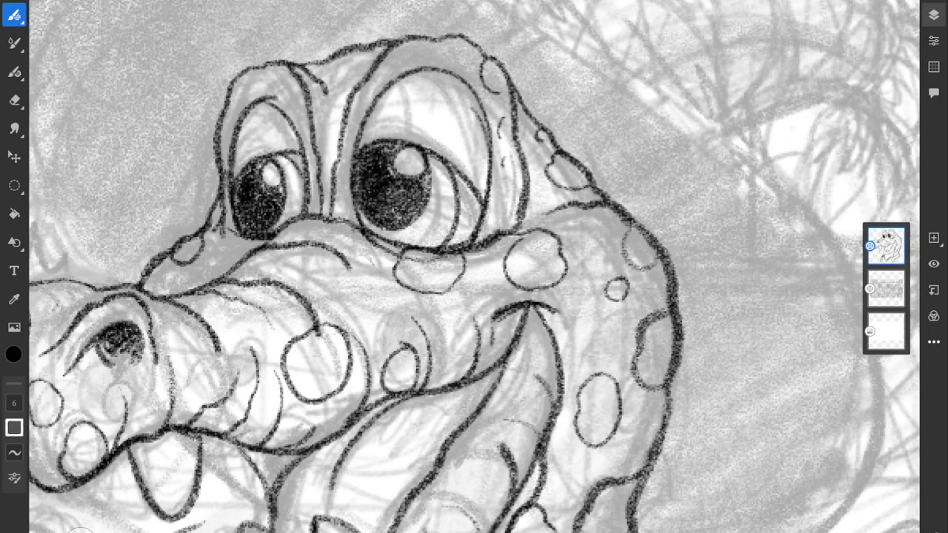
scroll(474, 267, "up", 3)
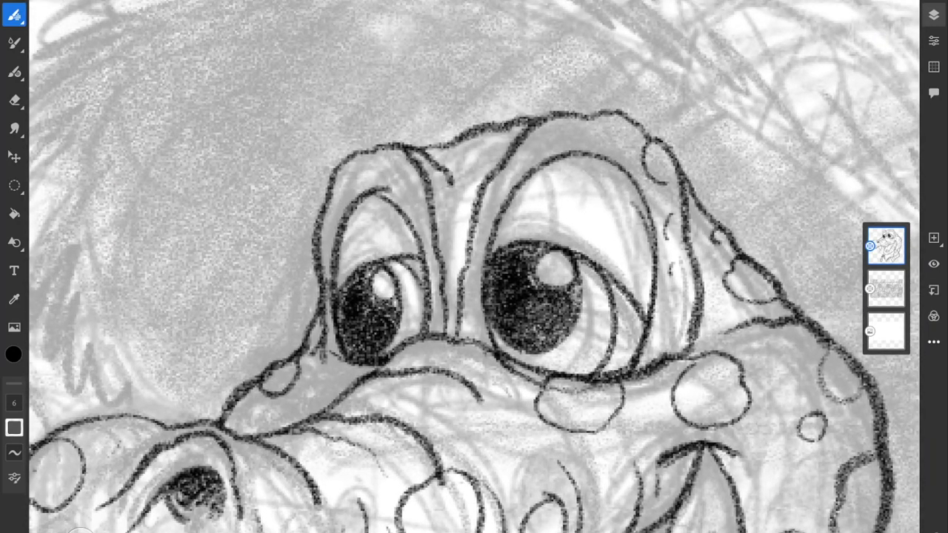
mouse_move(353, 153)
left_mouse_down()
mouse_move(333, 166)
mouse_move(353, 194)
mouse_move(342, 154)
mouse_move(394, 148)
mouse_move(419, 160)
left_mouse_up()
mouse_move(500, 123)
left_mouse_down()
mouse_move(486, 123)
mouse_move(503, 139)
left_mouse_up()
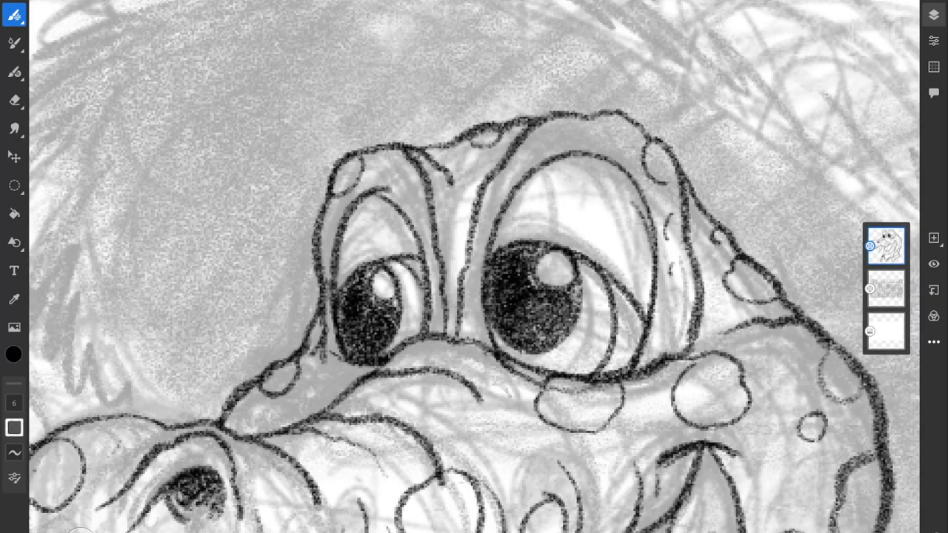
left_click_drag(473, 267, 382, 305)
mouse_move(453, 155)
left_mouse_down()
mouse_move(431, 174)
mouse_move(474, 179)
mouse_move(478, 150)
mouse_move(540, 160)
left_mouse_up()
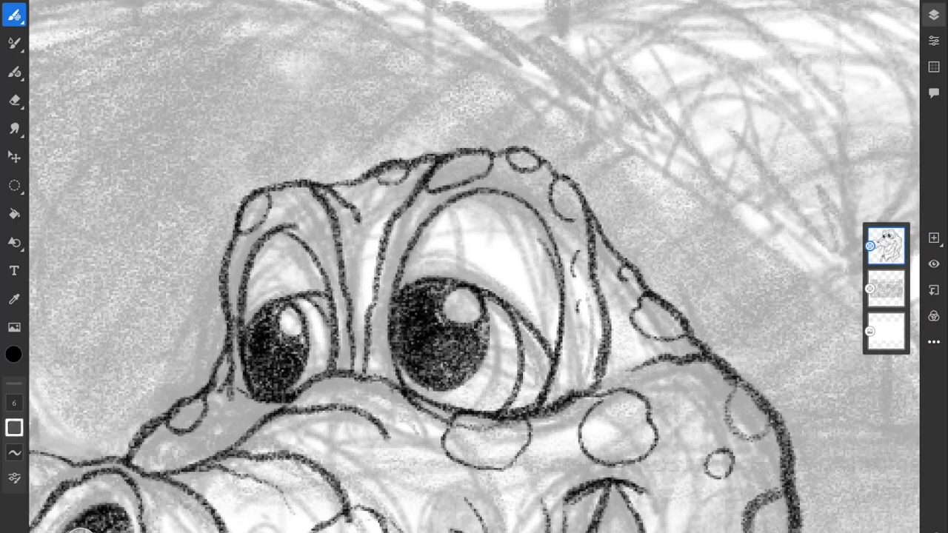
Step: Reinforce the black lines at the back of the open mouth and around the front lower tooth
scroll(474, 267, "down", 5)
scroll(474, 266, "up", 5)
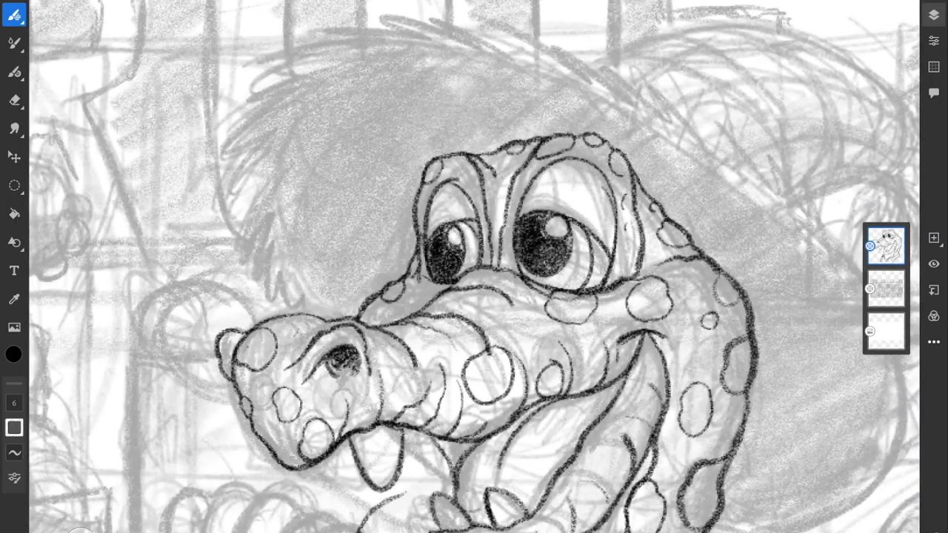
scroll(502, 185, "up", 2)
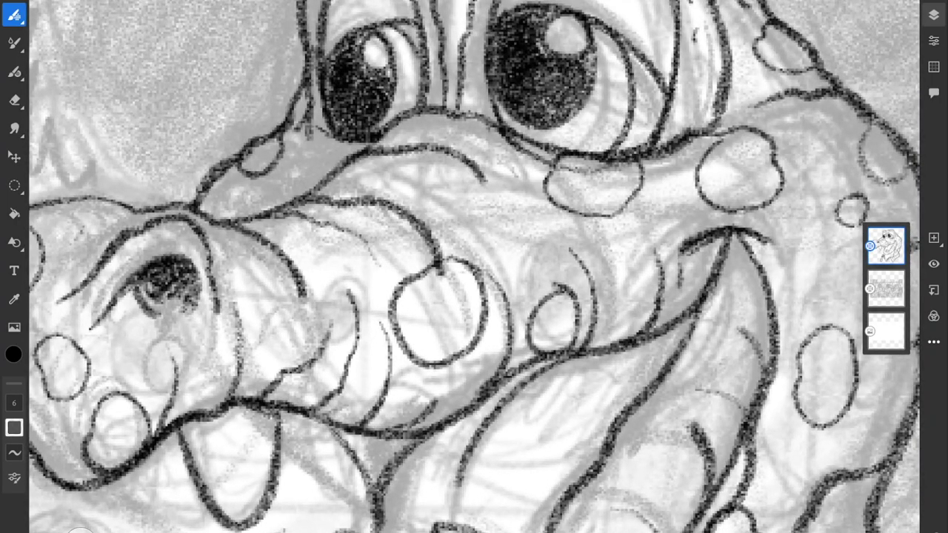
scroll(474, 267, "down", 3)
scroll(474, 266, "right", 2)
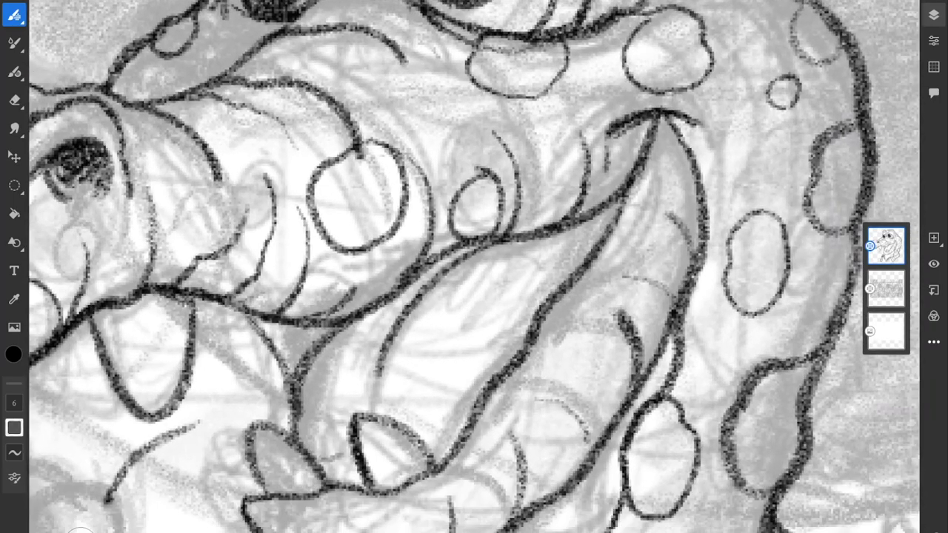
mouse_move(305, 358)
left_mouse_down()
mouse_move(293, 441)
mouse_move(326, 467)
left_mouse_up()
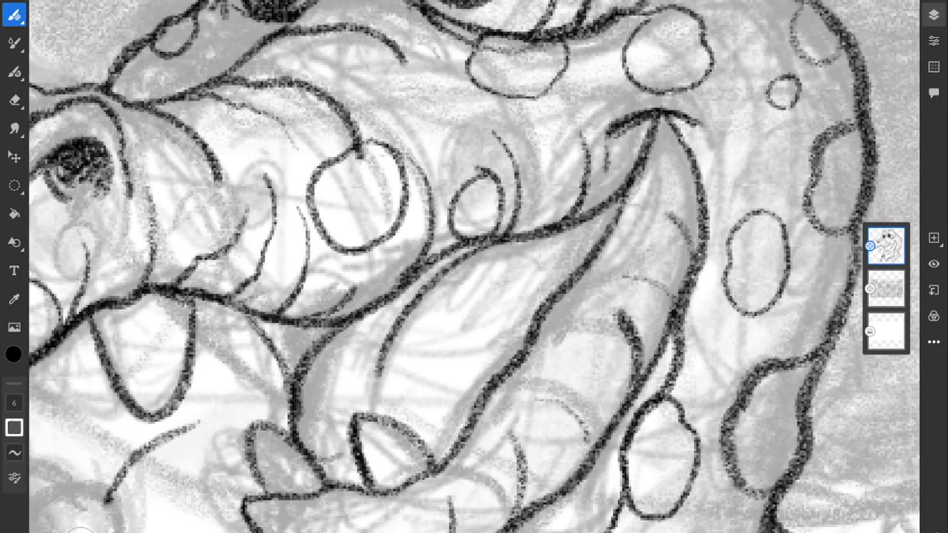
mouse_move(250, 425)
left_mouse_down()
mouse_move(259, 494)
mouse_move(285, 428)
mouse_move(330, 478)
left_mouse_up()
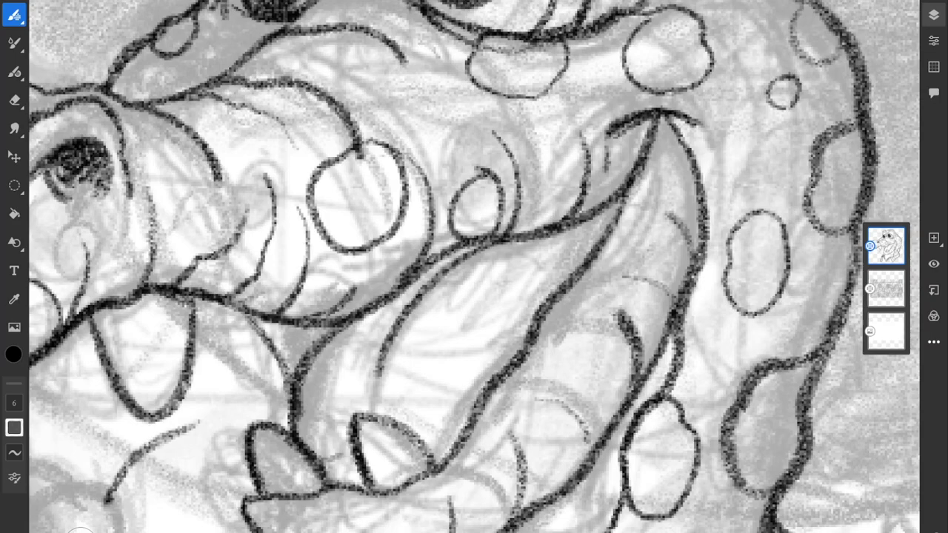
scroll(474, 266, "up", 1)
scroll(474, 267, "right", 1)
left_click_drag(568, 211, 516, 316)
mouse_move(561, 227)
left_mouse_down()
mouse_move(529, 289)
mouse_move(491, 277)
mouse_move(416, 293)
left_mouse_up()
scroll(474, 267, "down", 3)
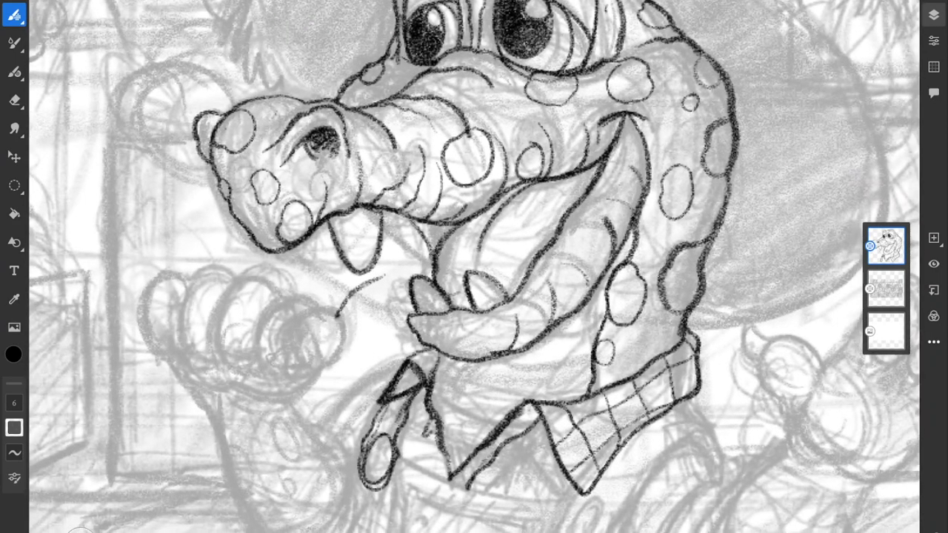
Step: Ink the neck crease lines under the lower jaw and the curved shirt neckline between the collar points
scroll(637, 386, "up", 3)
mouse_move(327, 325)
left_mouse_down()
mouse_move(322, 378)
mouse_move(466, 413)
left_mouse_up()
mouse_move(375, 342)
left_mouse_down()
mouse_move(510, 335)
mouse_move(582, 317)
mouse_move(606, 244)
mouse_move(542, 265)
left_mouse_up()
mouse_move(313, 422)
left_mouse_down()
mouse_move(342, 453)
mouse_move(419, 465)
left_mouse_up()
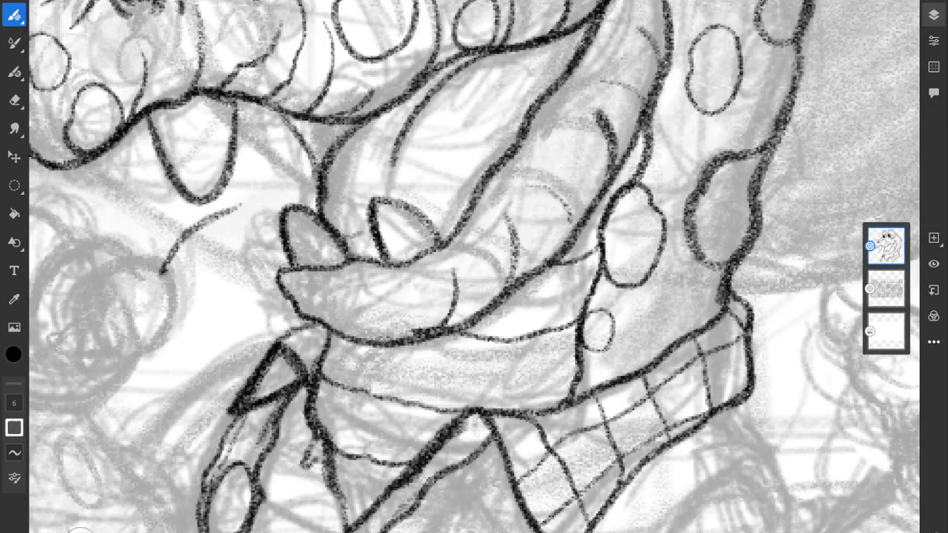
scroll(618, 310, "down", 5)
scroll(612, 319, "up", 5)
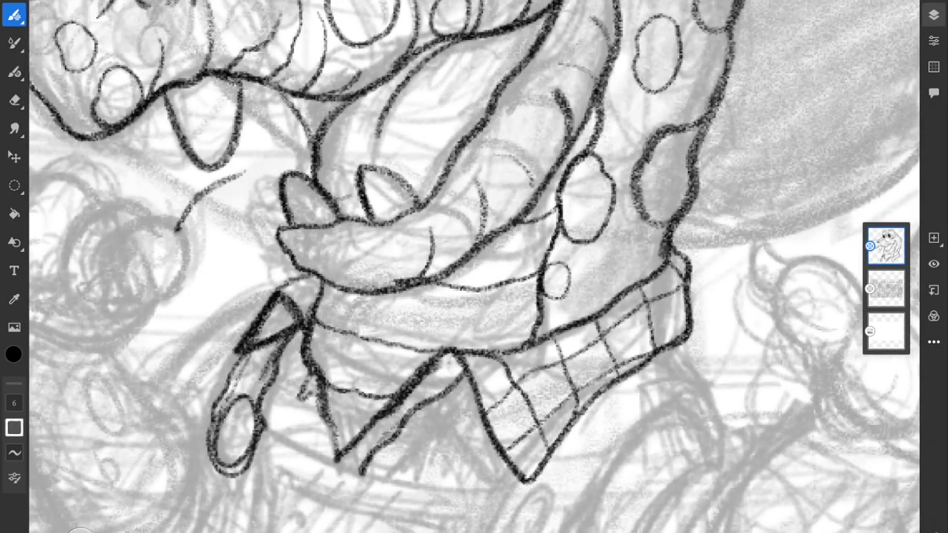
Step: Ink the side contour of the torso from the oval below the collar down past the Carrots sign at brush size 9
scroll(474, 266, "left", 3)
scroll(473, 267, "left", 1)
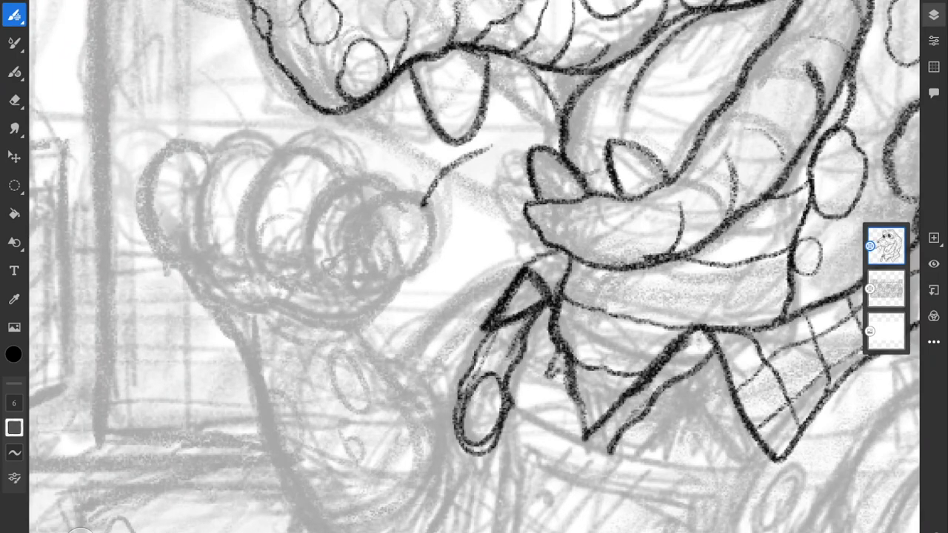
scroll(474, 266, "down", 5)
scroll(474, 266, "right", 5)
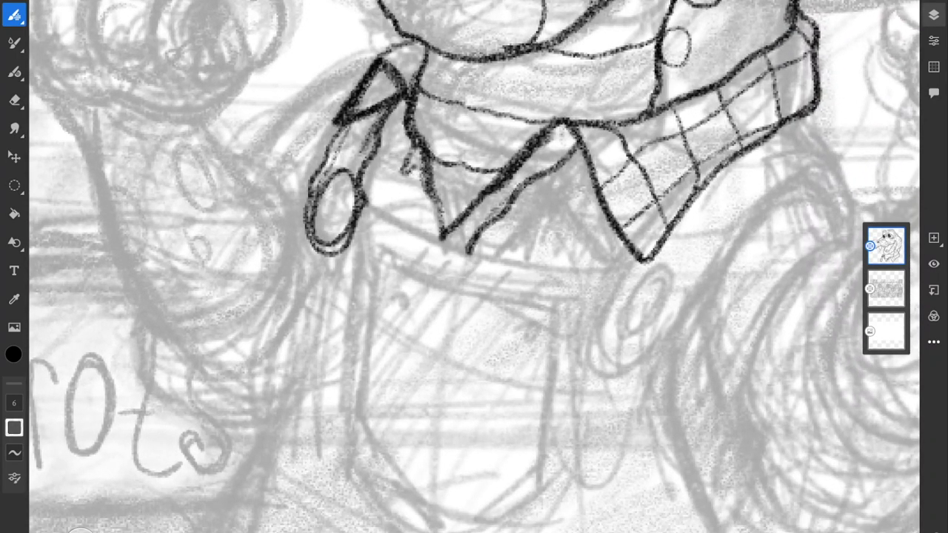
left_click_drag(308, 223, 267, 409)
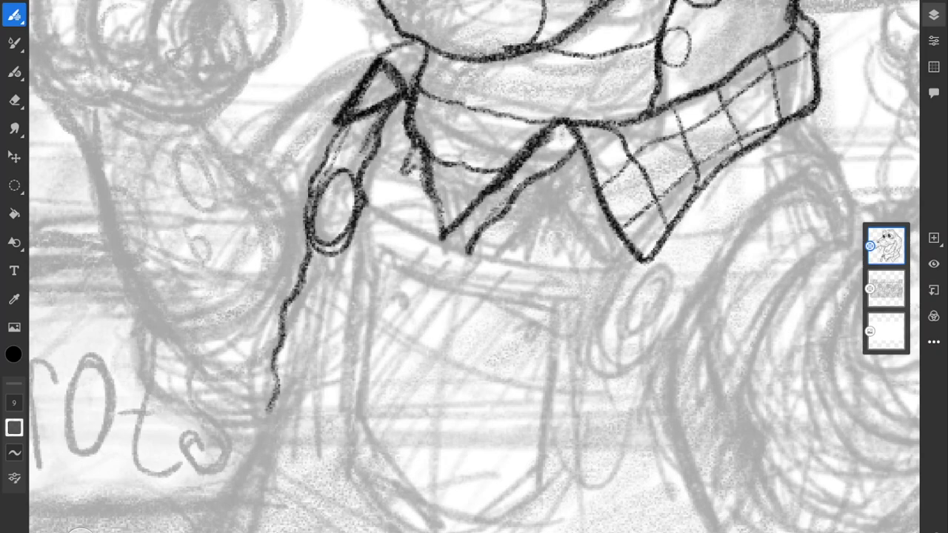
scroll(473, 266, "down", 4)
scroll(474, 266, "left", 2)
mouse_move(345, 243)
left_mouse_down()
mouse_move(298, 348)
mouse_move(212, 491)
left_mouse_up()
scroll(474, 267, "up", 4)
scroll(474, 267, "right", 4)
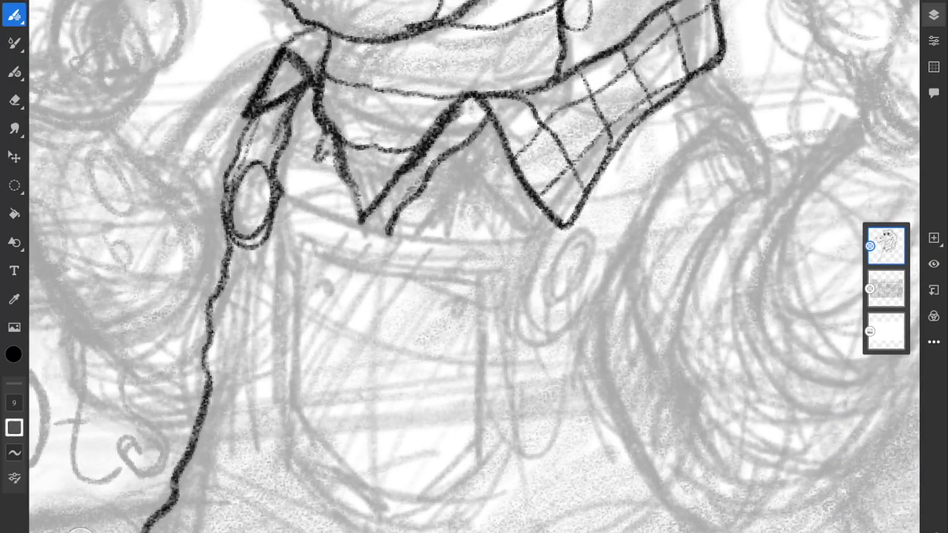
Step: Ink the shoulder line, the wrist and the rounded forearm outline beneath the raised palm at brush size 7
scroll(474, 267, "down", 5)
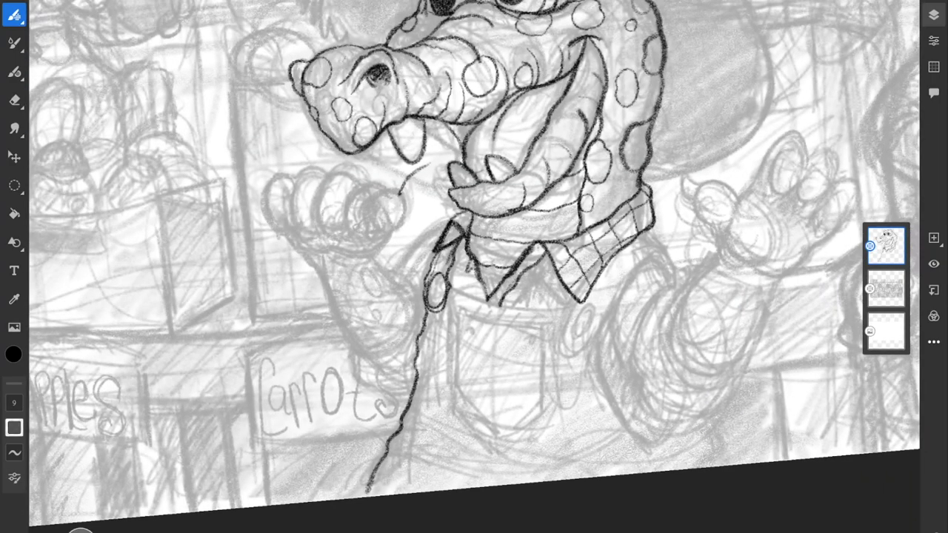
scroll(473, 267, "up", 4)
scroll(474, 266, "right", 2)
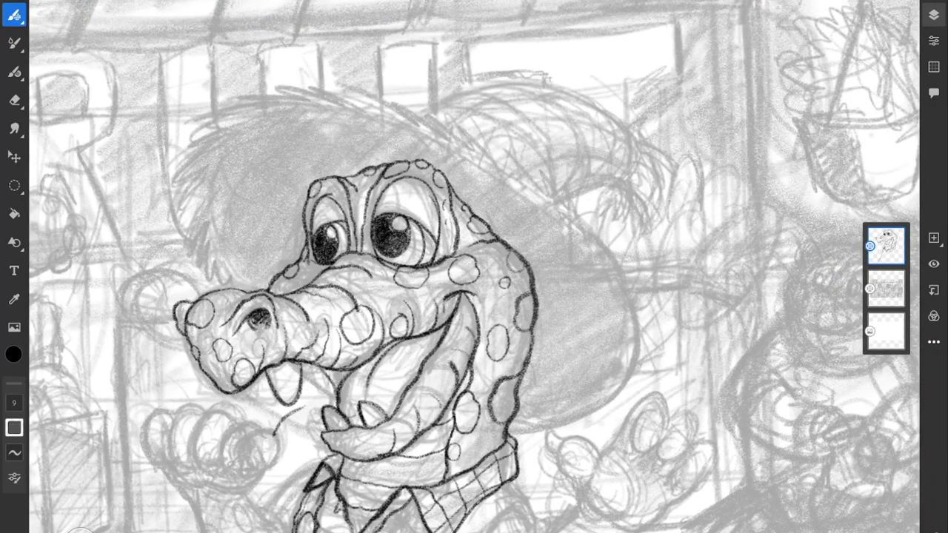
scroll(474, 266, "down", 5)
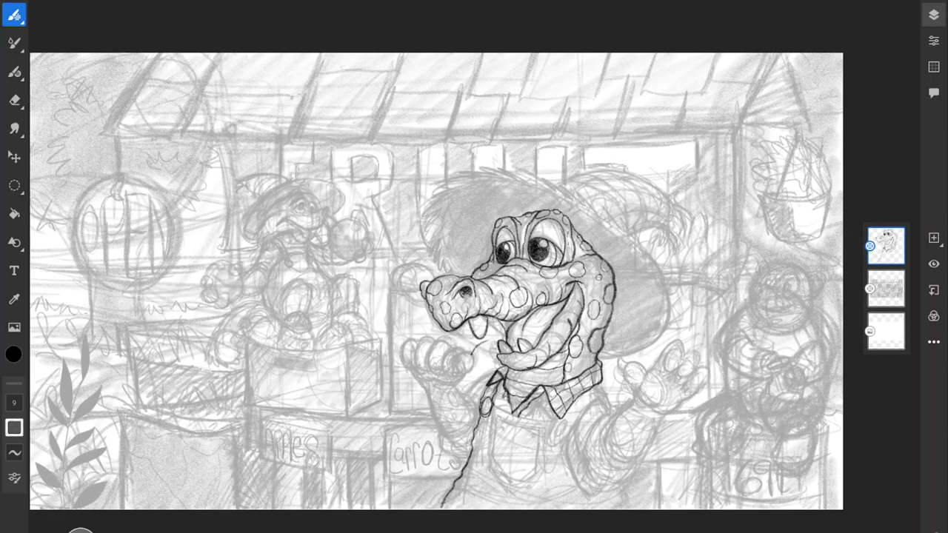
scroll(476, 422, "up", 10)
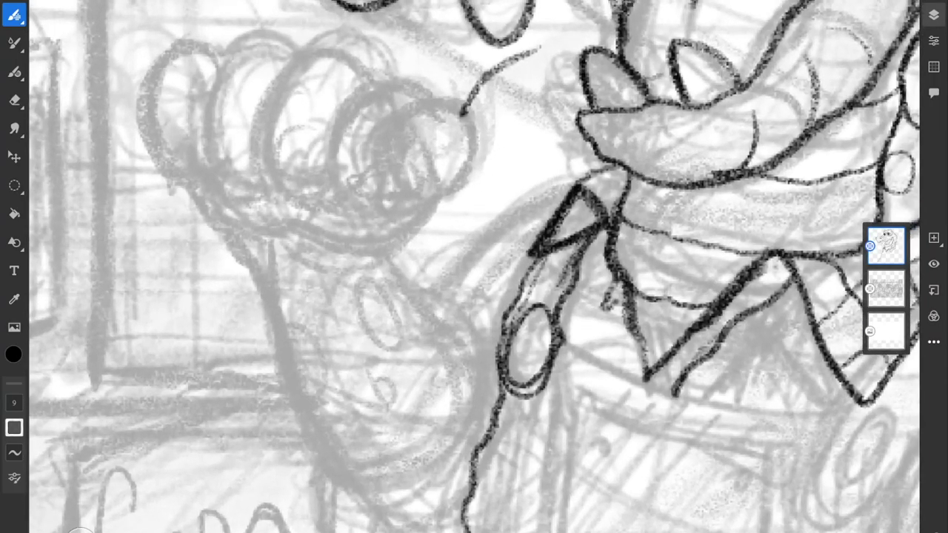
mouse_move(582, 182)
left_mouse_down()
mouse_move(405, 294)
mouse_move(435, 296)
mouse_move(453, 423)
mouse_move(434, 451)
left_mouse_up()
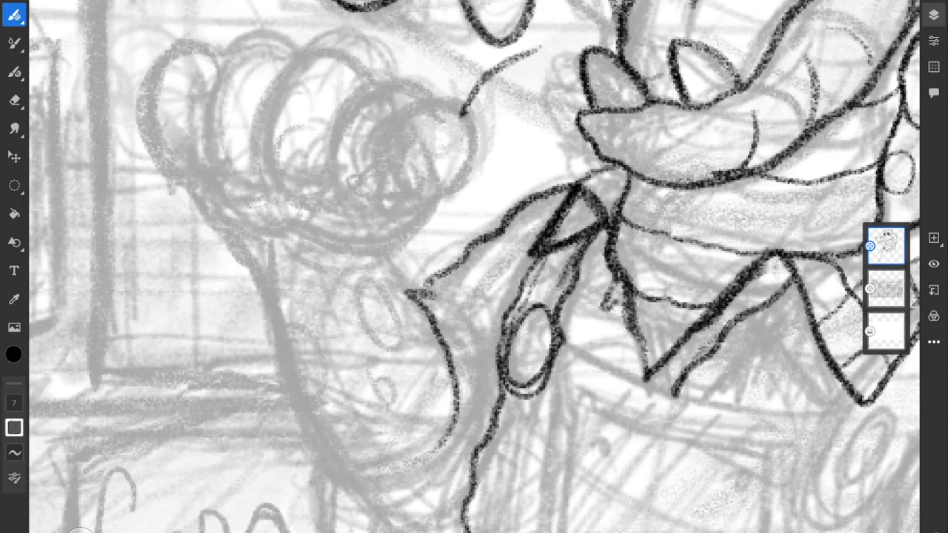
mouse_move(197, 191)
left_mouse_down()
mouse_move(259, 236)
mouse_move(300, 236)
left_mouse_up()
mouse_move(242, 228)
left_mouse_down()
mouse_move(318, 454)
mouse_move(353, 480)
mouse_move(377, 482)
mouse_move(453, 421)
mouse_move(451, 371)
left_mouse_up()
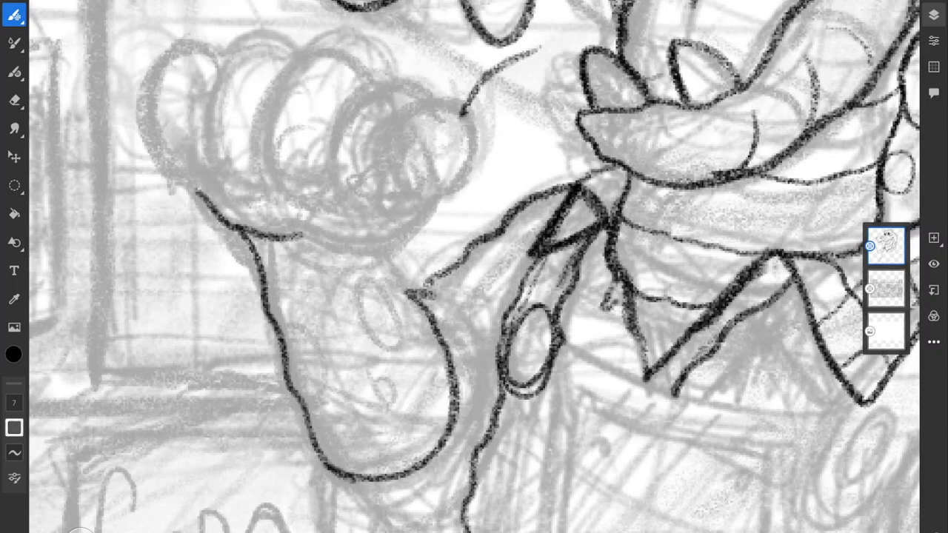
Step: Extend the inner wrist line up toward the palm and add two spots along the forearm's outer edge
left_click_drag(381, 253, 417, 302)
mouse_move(259, 280)
left_mouse_down()
mouse_move(311, 347)
mouse_move(289, 278)
mouse_move(268, 281)
left_mouse_up()
mouse_move(296, 380)
left_mouse_down()
mouse_move(328, 408)
mouse_move(299, 379)
left_mouse_up()
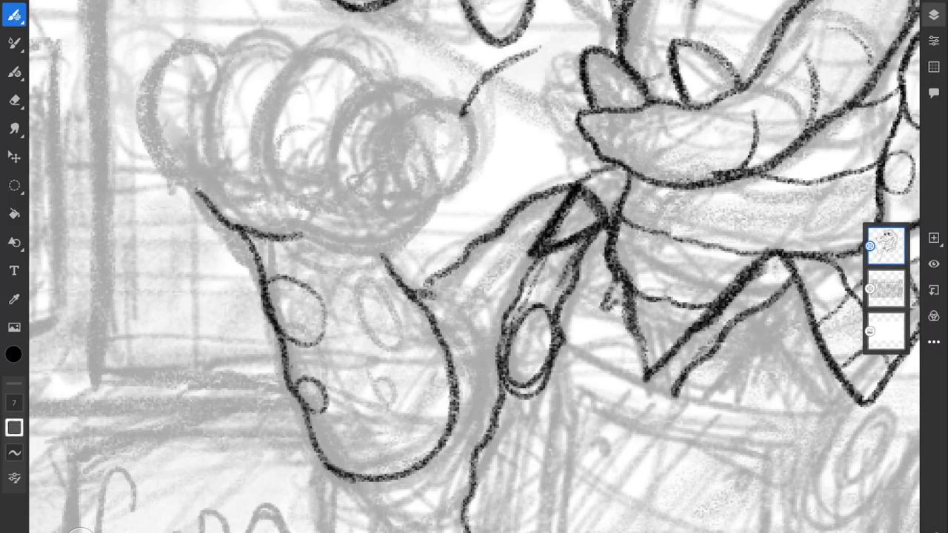
Step: Ink the sleeve around the elbow, with its lower folds and curved inner lines following the forearm
scroll(474, 267, "down", 5)
scroll(474, 266, "up", 8)
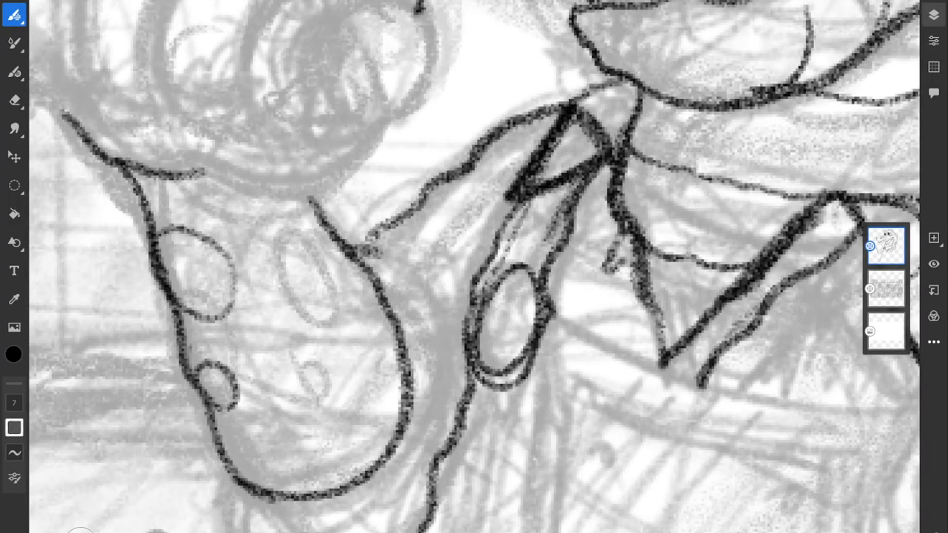
scroll(474, 266, "down", 5)
scroll(473, 266, "down", 1)
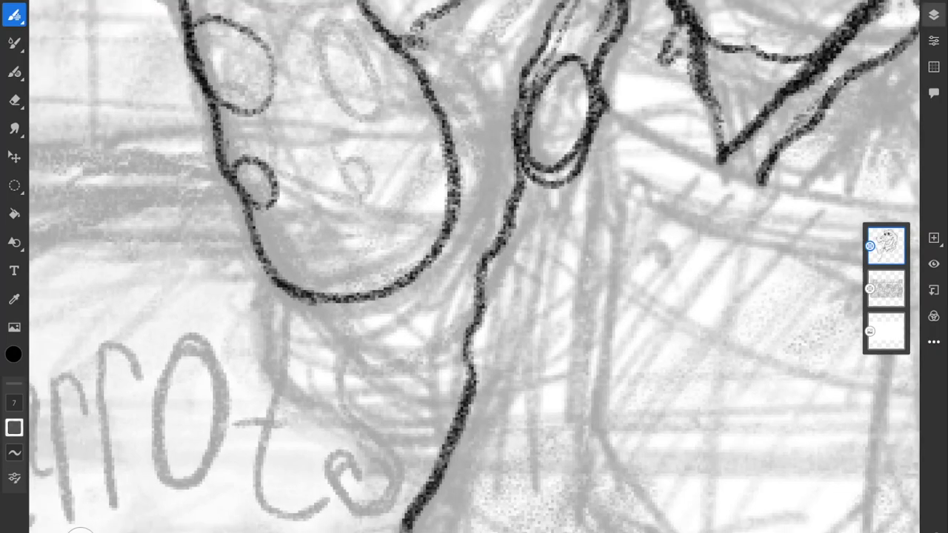
mouse_move(265, 255)
left_mouse_down()
mouse_move(270, 343)
mouse_move(359, 391)
left_mouse_up()
mouse_move(266, 344)
left_mouse_down()
mouse_move(302, 407)
mouse_move(371, 431)
mouse_move(448, 406)
mouse_move(471, 363)
mouse_move(363, 434)
mouse_move(407, 451)
mouse_move(467, 425)
left_mouse_up()
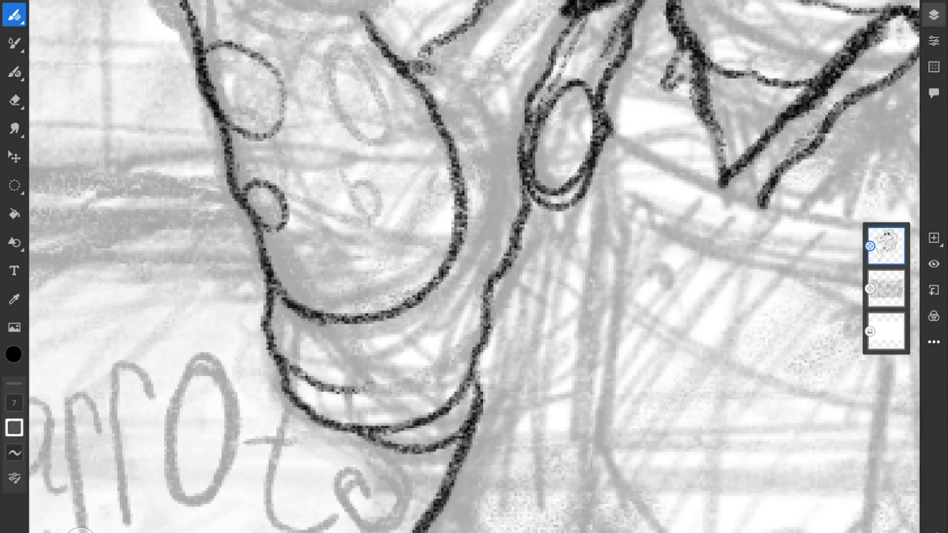
mouse_move(408, 66)
left_mouse_down()
mouse_move(457, 85)
mouse_move(495, 163)
mouse_move(421, 339)
left_mouse_up()
left_click_drag(297, 328, 366, 344)
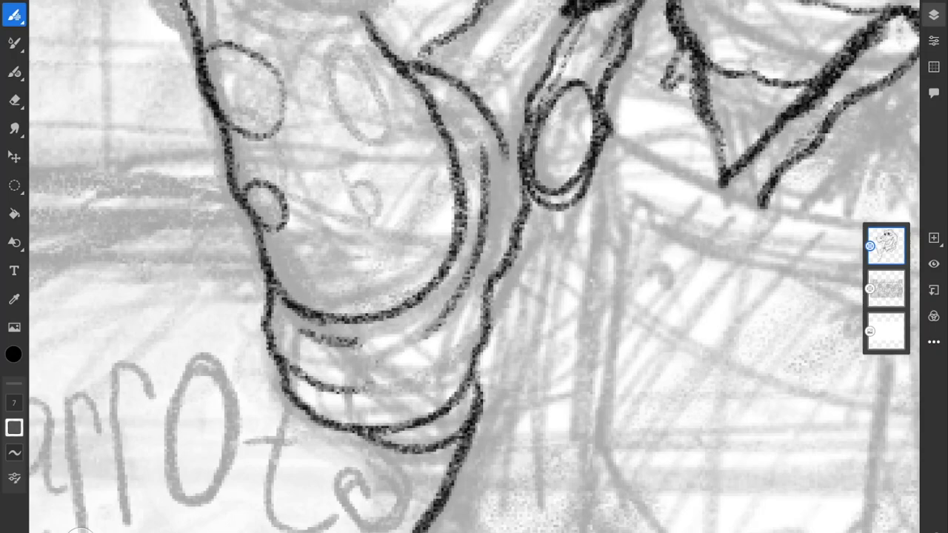
scroll(474, 267, "down", 5)
scroll(474, 266, "down", 2)
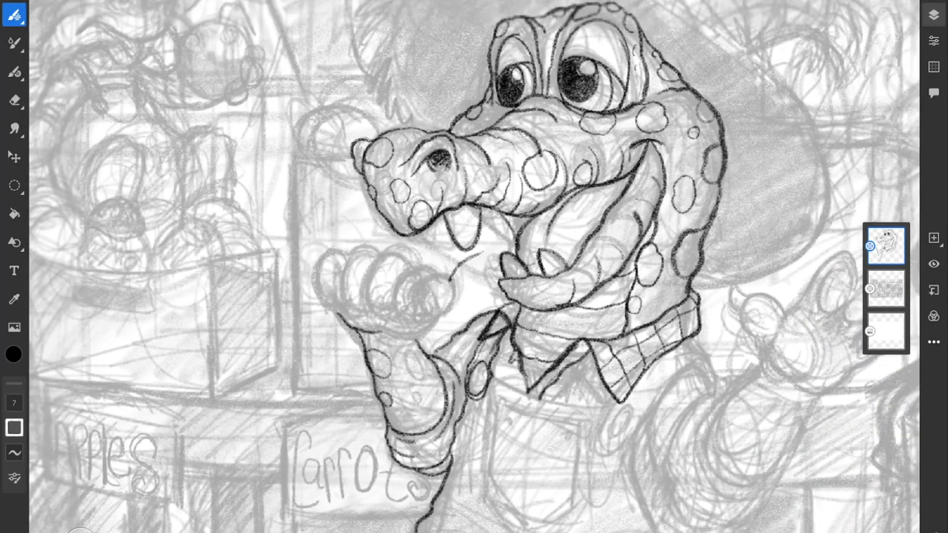
Step: Ink the overalls strap below the plaid collar point with its oval button at brush size 5, and touch up the opposite button
scroll(473, 266, "up", 5)
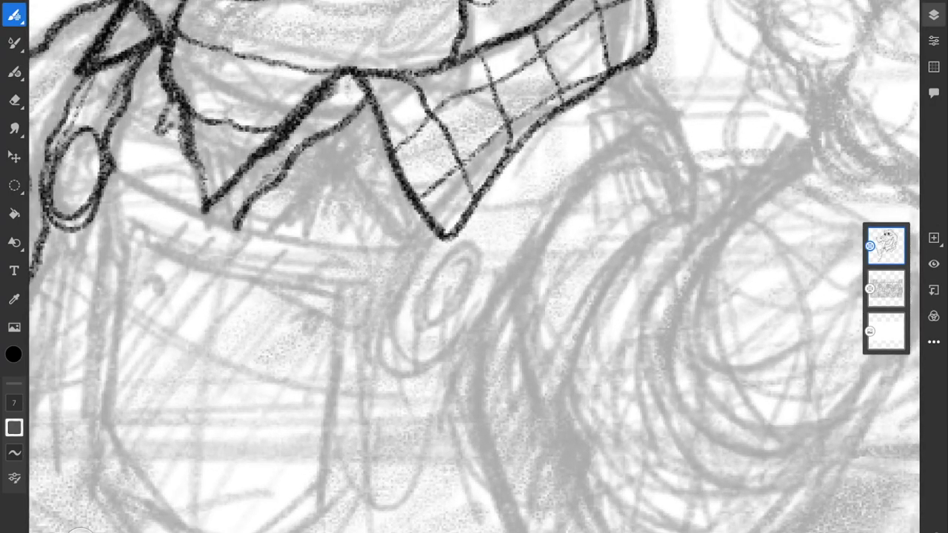
mouse_move(432, 219)
left_mouse_down()
mouse_move(385, 308)
mouse_move(380, 346)
left_mouse_up()
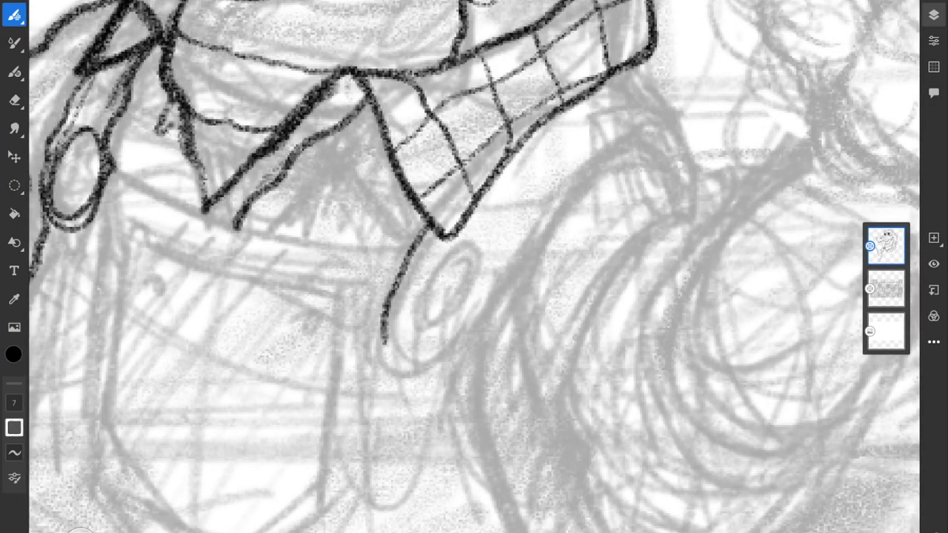
key("ctrl+z")
mouse_move(429, 222)
left_mouse_down()
mouse_move(398, 268)
mouse_move(385, 354)
mouse_move(460, 355)
mouse_move(544, 228)
mouse_move(629, 148)
mouse_move(670, 152)
left_mouse_up()
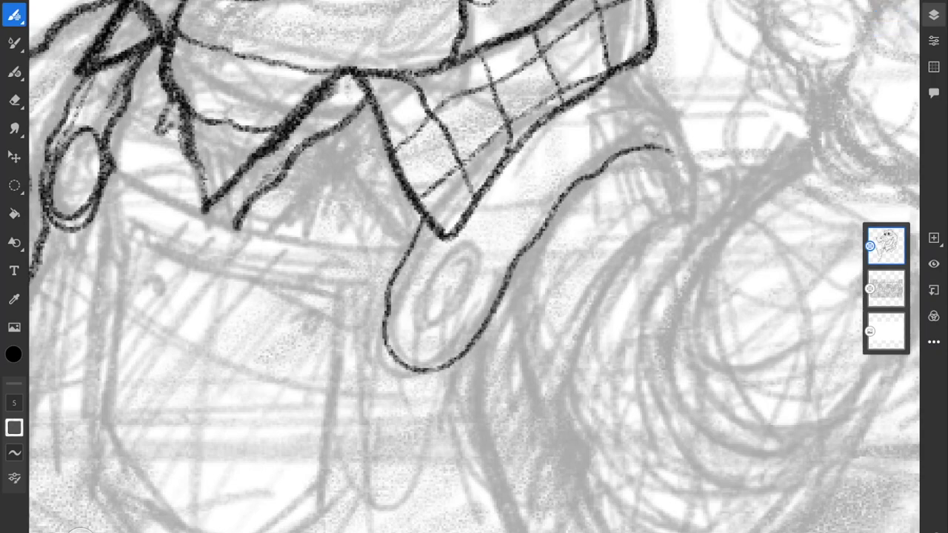
mouse_move(465, 241)
left_mouse_down()
mouse_move(434, 265)
mouse_move(418, 342)
mouse_move(481, 285)
mouse_move(449, 243)
mouse_move(418, 318)
mouse_move(456, 337)
mouse_move(477, 272)
left_mouse_up()
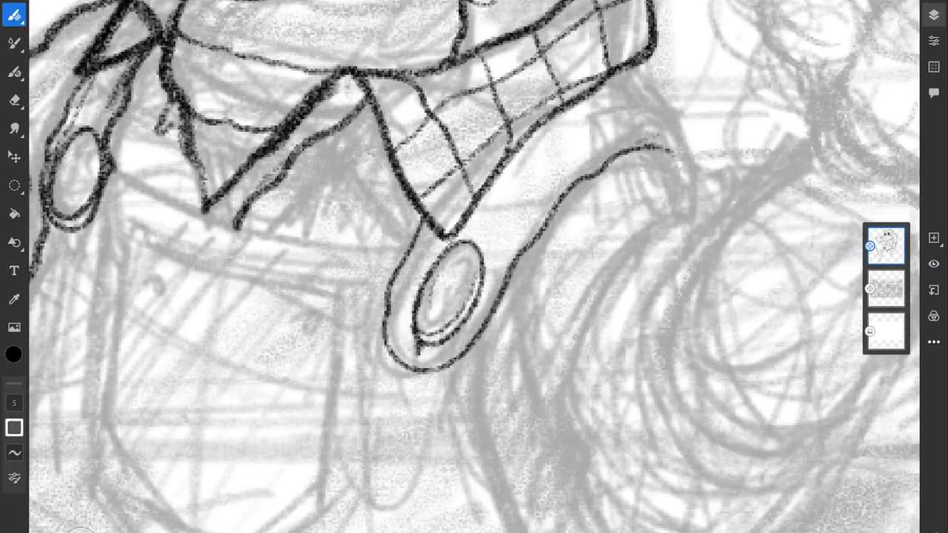
mouse_move(471, 238)
left_mouse_down()
mouse_move(486, 222)
mouse_move(618, 317)
mouse_move(653, 327)
left_mouse_up()
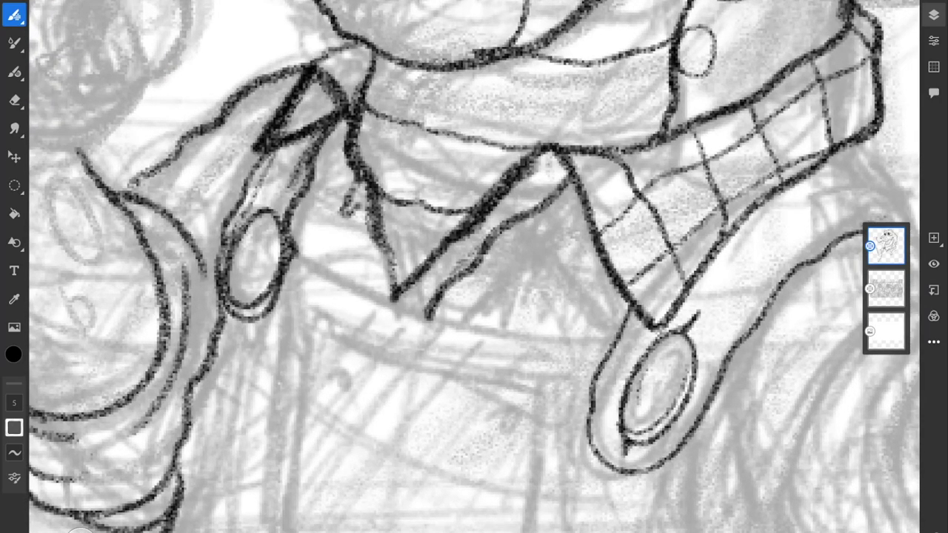
mouse_move(229, 317)
left_mouse_down()
mouse_move(287, 298)
mouse_move(304, 174)
mouse_move(264, 209)
left_mouse_up()
Step: Ink the chest pocket outline on the overalls at brush size 5, doubling its edges with an inner contour
scroll(474, 266, "down", 5)
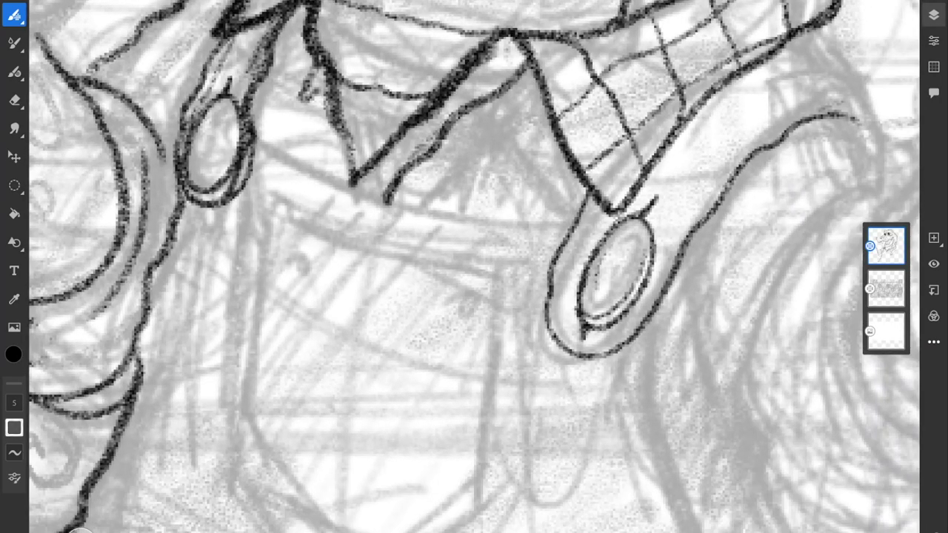
mouse_move(259, 187)
left_mouse_down()
mouse_move(267, 221)
mouse_move(246, 422)
mouse_move(311, 513)
mouse_move(348, 531)
left_mouse_up()
left_click_drag(260, 187, 326, 228)
key("ctrl+z")
mouse_move(260, 187)
left_mouse_down()
mouse_move(337, 233)
mouse_move(510, 262)
mouse_move(518, 290)
mouse_move(495, 449)
mouse_move(448, 511)
mouse_move(377, 532)
left_mouse_up()
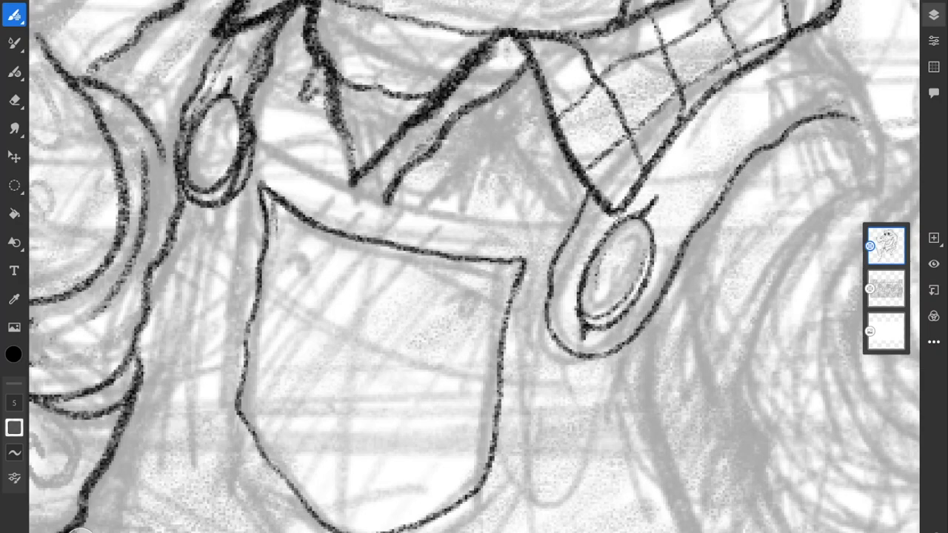
mouse_move(264, 278)
left_mouse_down()
mouse_move(273, 325)
mouse_move(256, 424)
mouse_move(322, 505)
mouse_move(354, 529)
mouse_move(451, 496)
mouse_move(496, 298)
mouse_move(478, 265)
mouse_move(351, 243)
mouse_move(276, 206)
left_mouse_up()
scroll(474, 266, "down", 3)
scroll(474, 266, "up", 5)
scroll(473, 267, "down", 2)
scroll(670, 274, "up", 2)
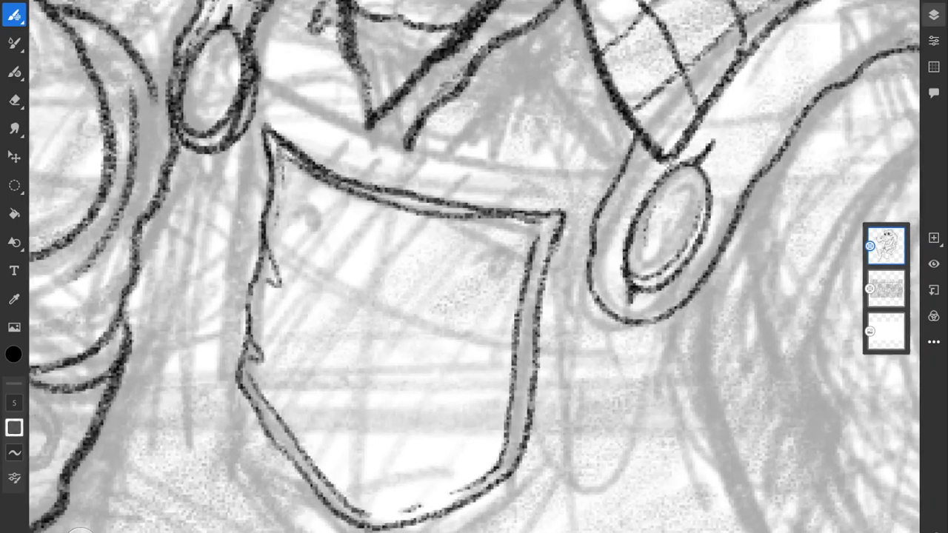
Step: Add dashed stitching to the chest pocket as two crossing diagonals and a broken line inside its edges
mouse_move(507, 230)
left_mouse_down()
mouse_move(339, 332)
mouse_move(242, 379)
left_mouse_up()
left_click_drag(241, 145, 319, 304)
left_click_drag(382, 407, 441, 481)
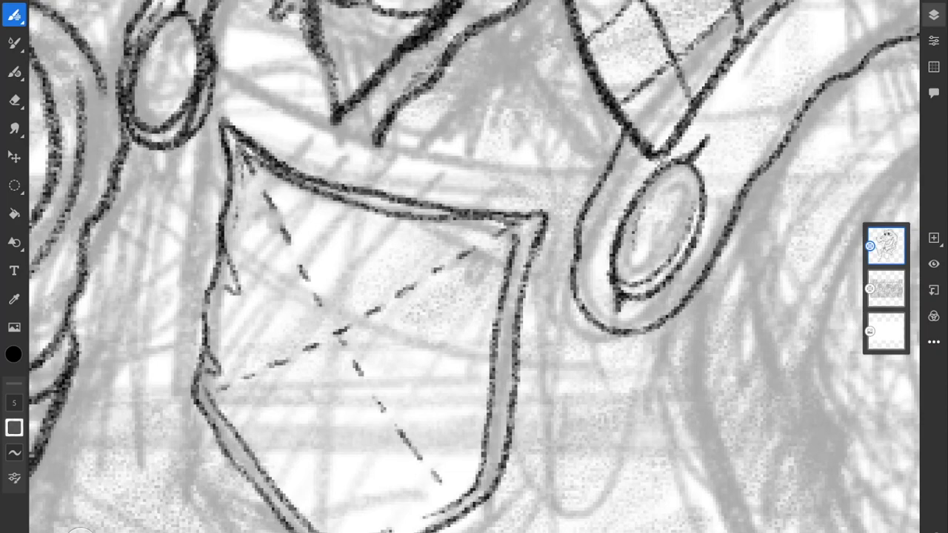
left_click_drag(501, 246, 498, 264)
left_click_drag(490, 322, 478, 389)
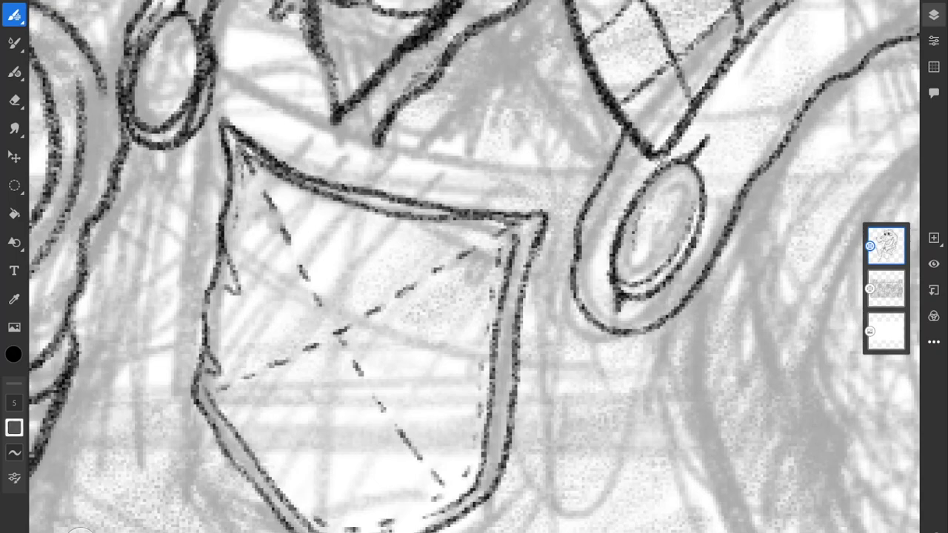
left_click_drag(298, 498, 261, 449)
left_click_drag(237, 230, 246, 212)
left_click_drag(247, 189, 254, 184)
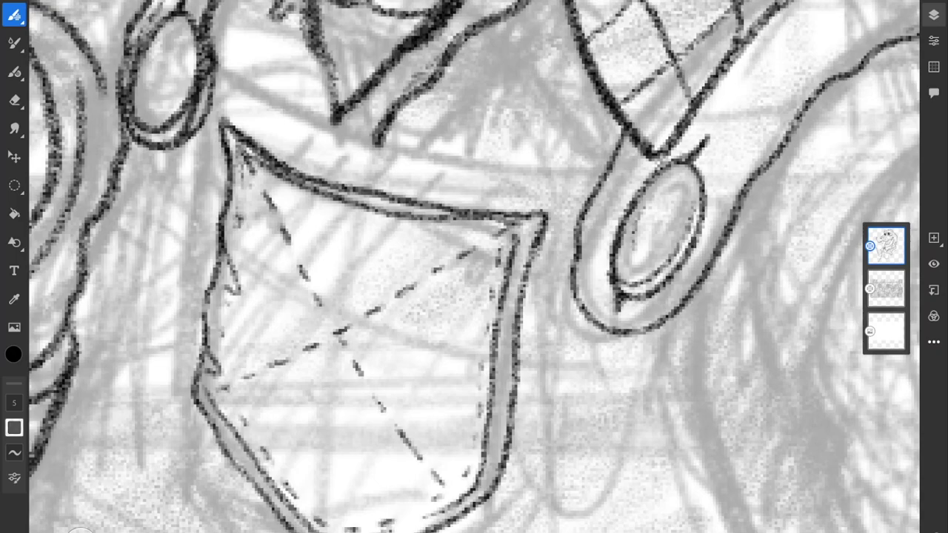
Step: Ink the upper edge of the overalls bib from one strap button to the other at brush size 7
scroll(711, 377, "down", 5)
scroll(741, 370, "up", 3)
scroll(474, 267, "up", 1)
scroll(474, 267, "right", 1)
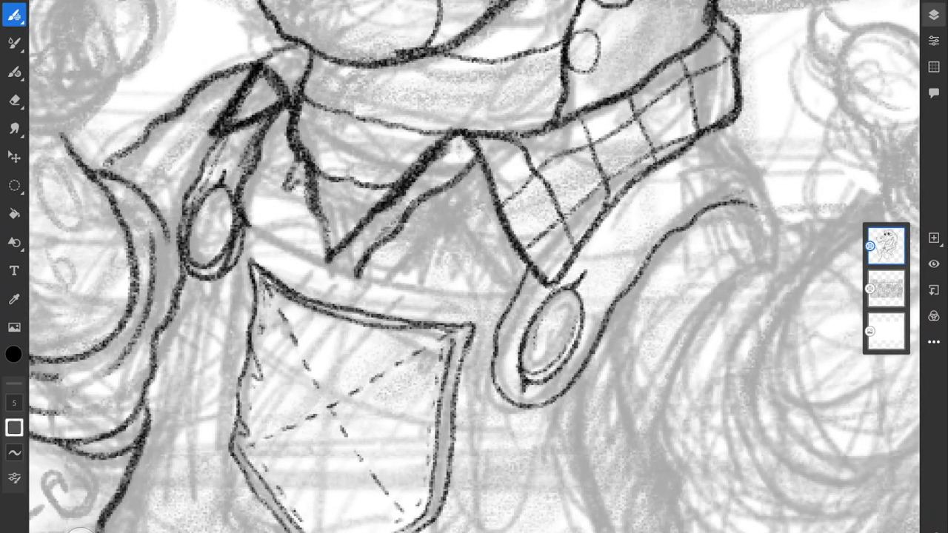
mouse_move(234, 205)
left_mouse_down()
mouse_move(262, 240)
mouse_move(403, 296)
mouse_move(515, 296)
left_mouse_up()
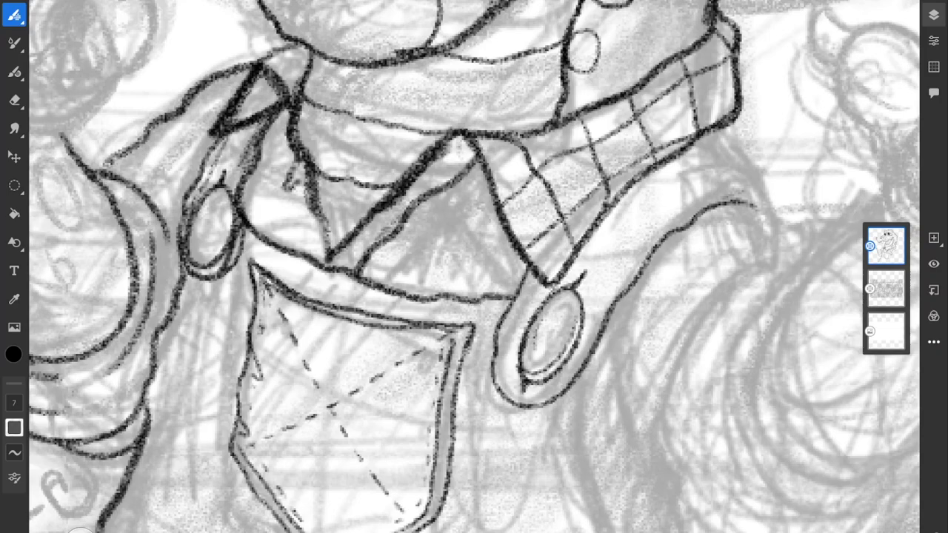
Step: Ink the overalls' armhole edge from the strap down to the waist at brush size 7, with a second line beside it
scroll(474, 267, "down", 1)
scroll(473, 267, "up", 2)
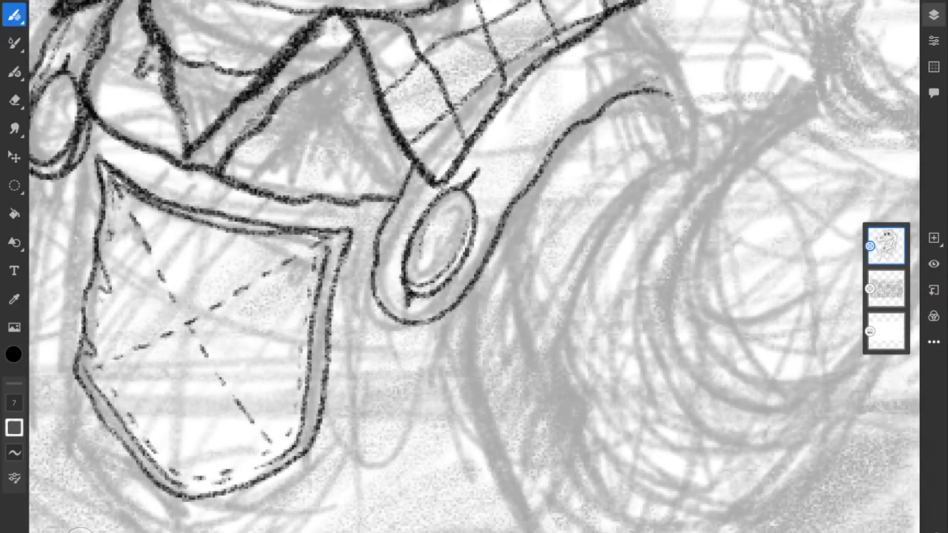
mouse_move(535, 169)
left_mouse_down()
mouse_move(468, 354)
mouse_move(467, 400)
left_mouse_up()
scroll(474, 266, "down", 4)
scroll(474, 267, "right", 3)
mouse_move(366, 248)
left_mouse_down()
mouse_move(498, 424)
mouse_move(563, 407)
left_mouse_up()
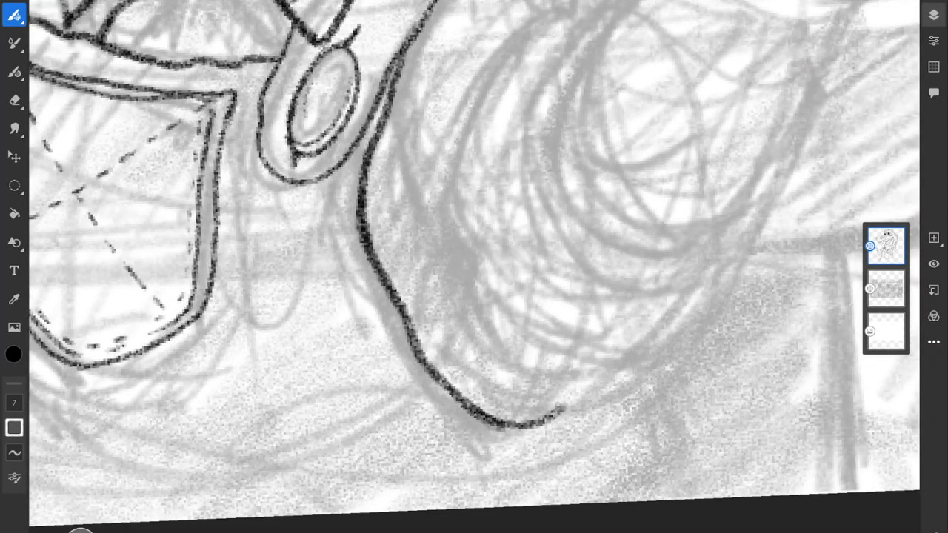
mouse_move(356, 124)
left_mouse_down()
mouse_move(341, 249)
mouse_move(433, 404)
left_mouse_up()
left_click_drag(460, 425, 502, 445)
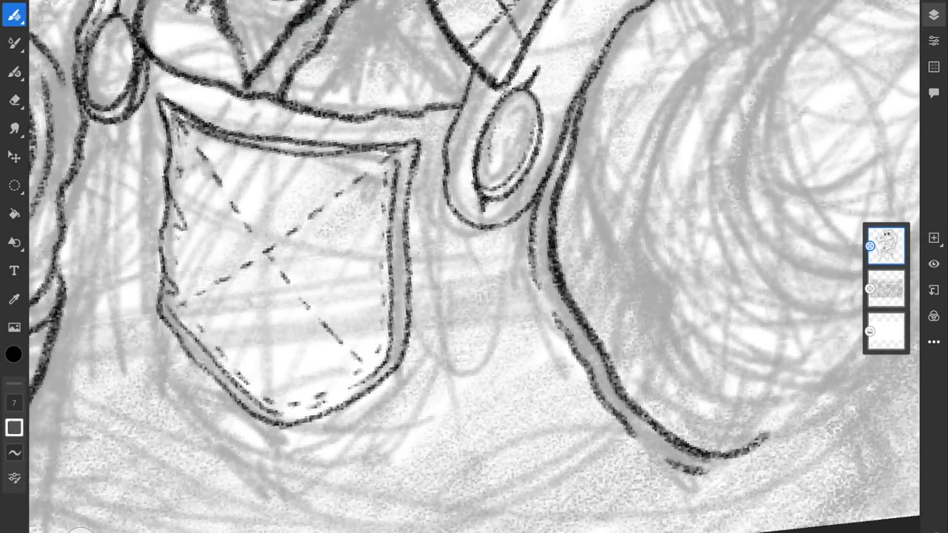
Step: Ink short fabric creases on the overalls between the torso's side contour and the chest pocket
mouse_move(473, 266)
left_mouse_down()
mouse_move(585, 219)
mouse_move(591, 205)
left_mouse_up()
mouse_move(114, 337)
left_mouse_down()
mouse_move(159, 414)
mouse_move(112, 426)
left_mouse_up()
left_click_drag(71, 451, 108, 469)
left_click_drag(116, 483, 122, 487)
left_click_drag(126, 328, 161, 319)
left_click_drag(151, 268, 155, 277)
left_click_drag(220, 332, 308, 406)
left_click_drag(474, 267, 443, 195)
mouse_move(716, 299)
left_mouse_down()
mouse_move(629, 339)
mouse_move(535, 368)
left_mouse_up()
left_click_drag(432, 393, 346, 384)
scroll(474, 267, "down", 5)
left_click_drag(511, 259, 420, 468)
scroll(473, 267, "down", 1)
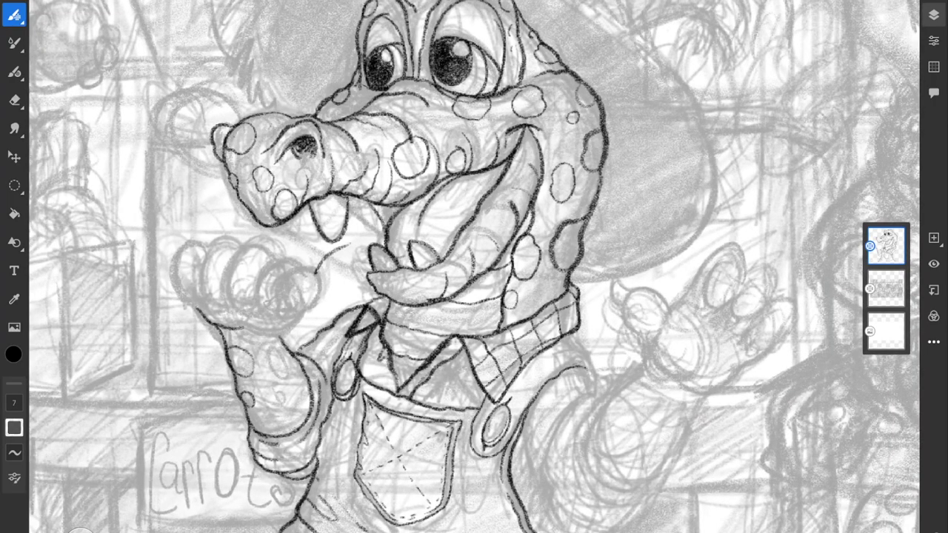
Step: Ink the remaining round spots inside the raised forearm, and add a shoulder crease and a heavier sleeve line beside it
scroll(474, 266, "up", 8)
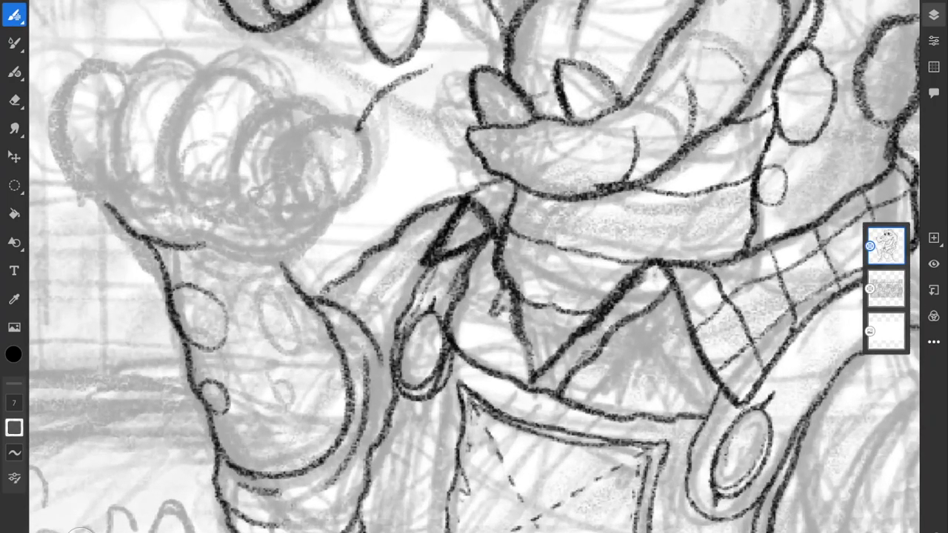
left_click_drag(318, 288, 285, 315)
mouse_move(286, 312)
left_mouse_down()
mouse_move(320, 284)
mouse_move(381, 280)
mouse_move(369, 267)
left_mouse_up()
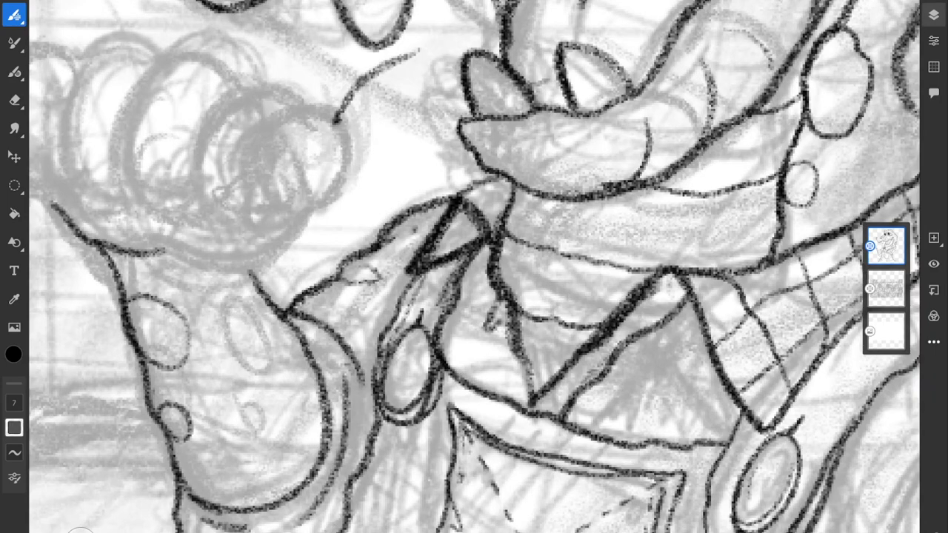
left_click_drag(473, 266, 505, 242)
mouse_move(289, 274)
left_mouse_down()
mouse_move(286, 343)
mouse_move(276, 274)
left_mouse_up()
mouse_move(356, 418)
left_mouse_down()
mouse_move(335, 378)
mouse_move(296, 444)
mouse_move(348, 437)
left_mouse_up()
mouse_move(250, 375)
left_mouse_down()
mouse_move(275, 376)
mouse_move(252, 369)
left_mouse_up()
left_click_drag(267, 445, 263, 448)
left_click_drag(474, 266, 434, 248)
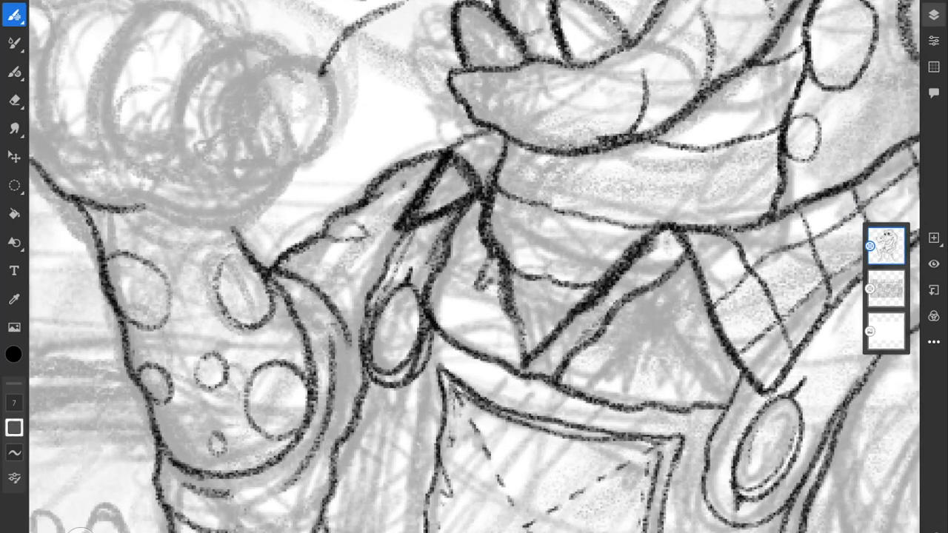
left_click_drag(274, 272, 340, 331)
left_click_drag(321, 289, 350, 320)
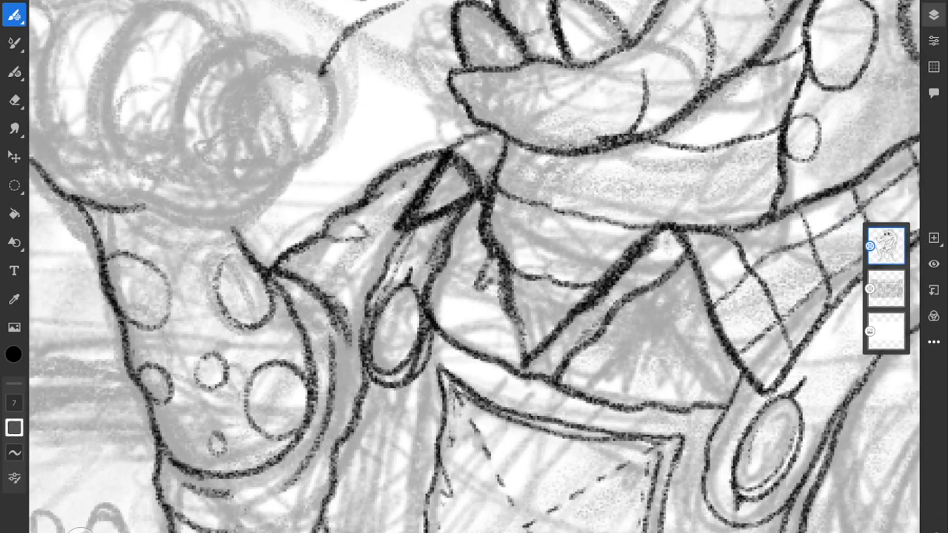
Step: Ink curved folds beneath the chest pocket and looped creases running in from the torso's side contour below the strap
scroll(474, 266, "down", 5)
mouse_move(310, 215)
left_mouse_down()
mouse_move(362, 293)
mouse_move(295, 301)
left_mouse_up()
scroll(474, 266, "down", 5)
left_click_drag(299, 395, 319, 419)
left_click_drag(267, 356, 338, 423)
mouse_move(332, 416)
left_mouse_down()
mouse_move(385, 447)
mouse_move(544, 386)
mouse_move(559, 365)
left_mouse_up()
mouse_move(552, 360)
left_mouse_down()
mouse_move(511, 390)
mouse_move(382, 428)
mouse_move(281, 356)
left_mouse_up()
left_click_drag(238, 306, 252, 318)
mouse_move(215, 285)
left_mouse_down()
mouse_move(241, 308)
mouse_move(238, 289)
left_mouse_up()
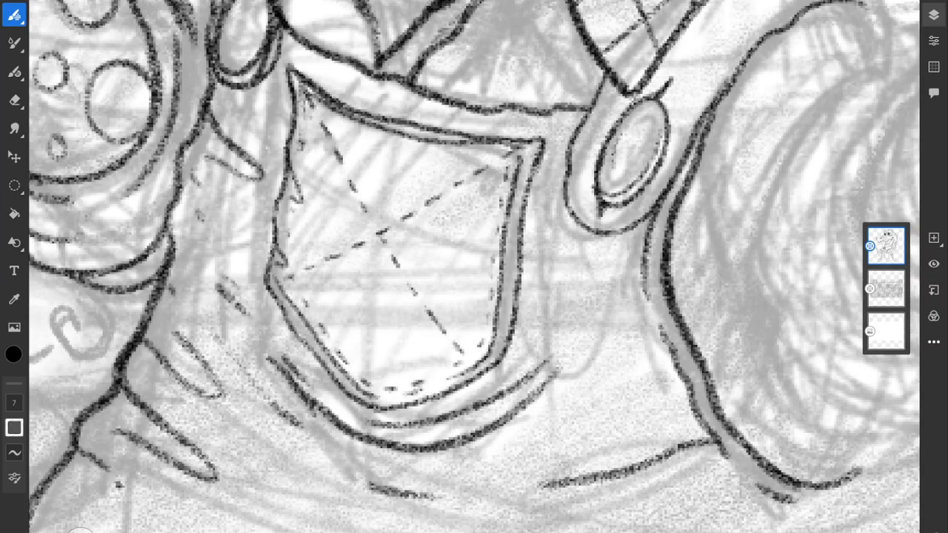
left_click_drag(503, 370, 557, 335)
left_click_drag(585, 333, 604, 323)
Step: Ink a long looped fold reaching in from the armhole edge and a curved crease beneath it at the waist
scroll(474, 267, "down", 5)
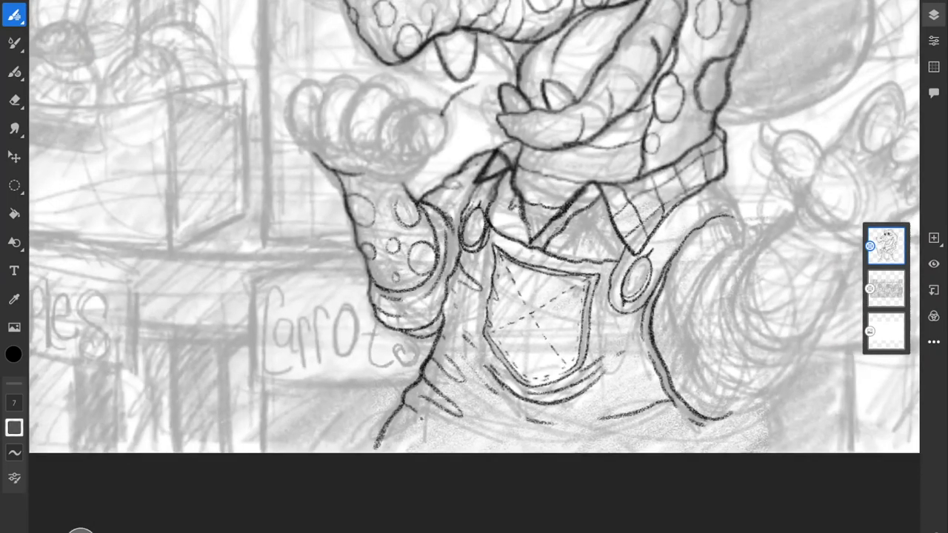
scroll(474, 267, "up", 3)
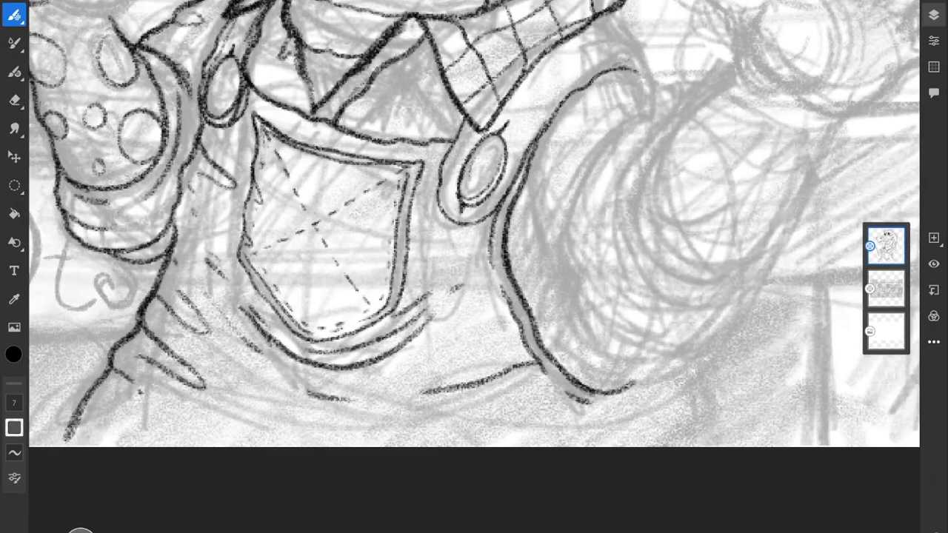
mouse_move(508, 332)
left_mouse_down()
mouse_move(392, 382)
mouse_move(472, 369)
left_mouse_up()
left_click_drag(504, 358, 521, 349)
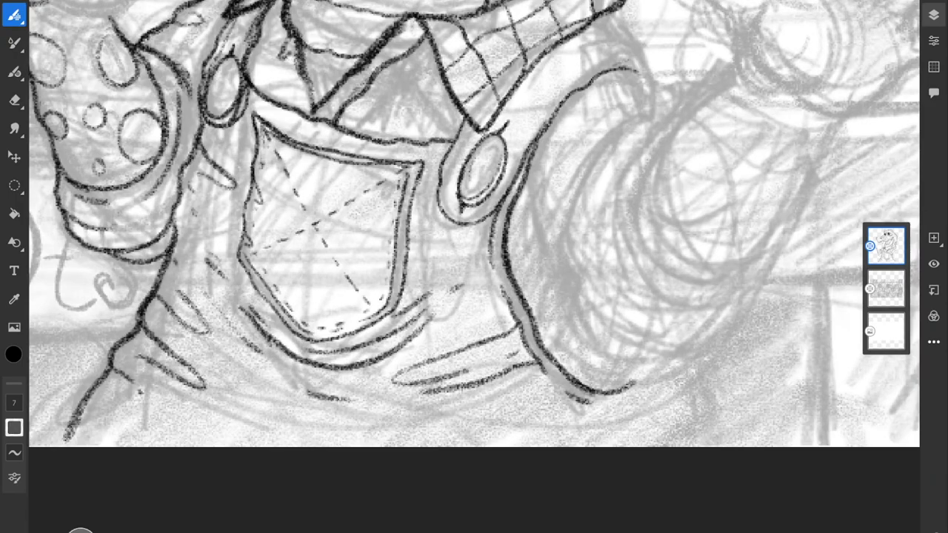
left_click_drag(382, 417, 525, 391)
Step: Ink the pointed shoulder edge below the collar and add an inner seam line and short creases along the strap
scroll(473, 266, "up", 2)
scroll(474, 267, "right", 2)
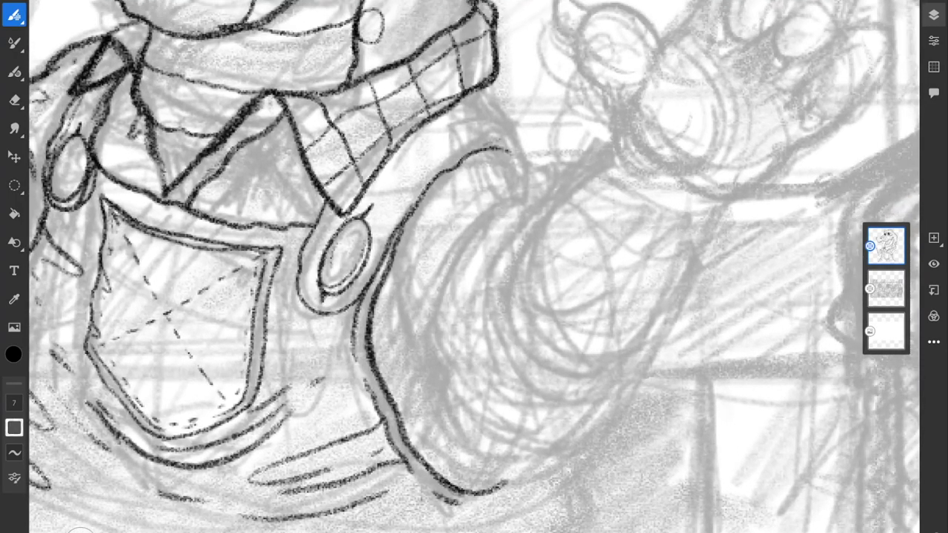
scroll(474, 267, "up", 2)
scroll(474, 266, "up", 3)
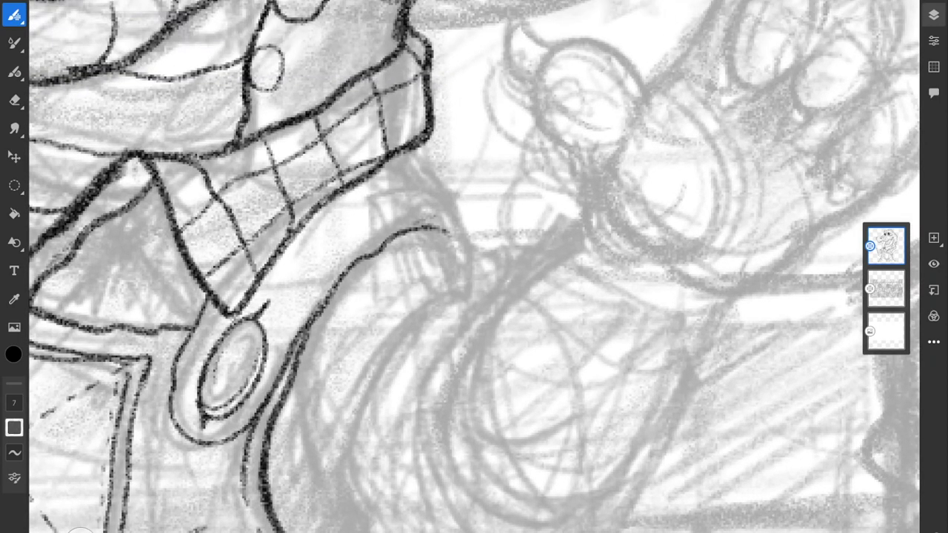
mouse_move(420, 143)
left_mouse_down()
mouse_move(483, 212)
mouse_move(485, 258)
mouse_move(426, 224)
left_mouse_up()
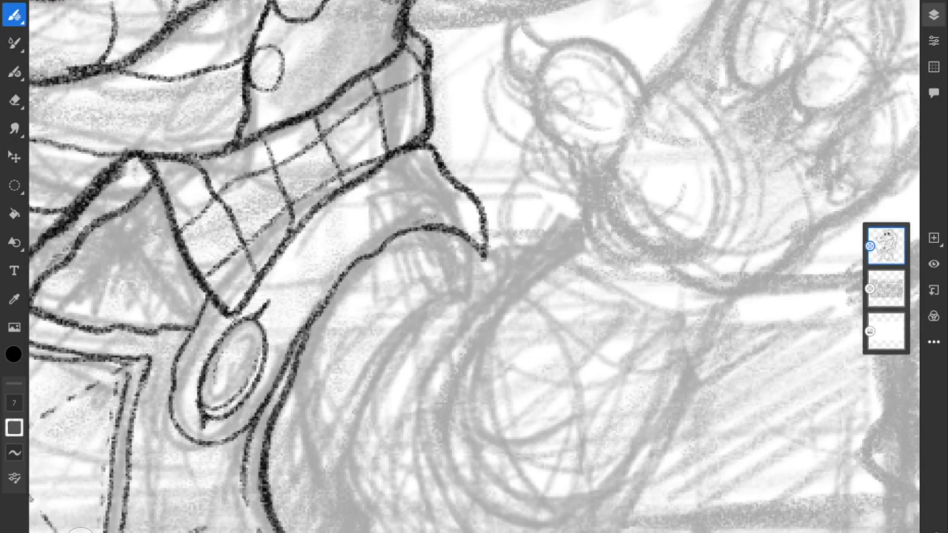
mouse_move(483, 238)
left_mouse_down()
mouse_move(449, 210)
mouse_move(381, 226)
mouse_move(296, 313)
mouse_move(259, 391)
left_mouse_up()
left_click_drag(342, 220, 316, 248)
left_click_drag(438, 164, 359, 194)
Step: Ink the crossing plaid lines on the shirt between the collar and the bib at brush size 6
scroll(474, 267, "down", 5)
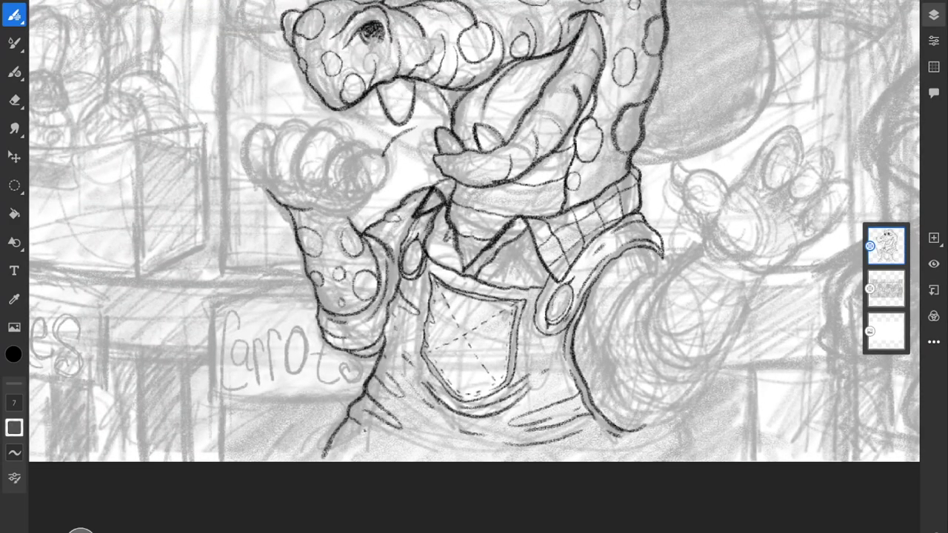
scroll(551, 245, "up", 5)
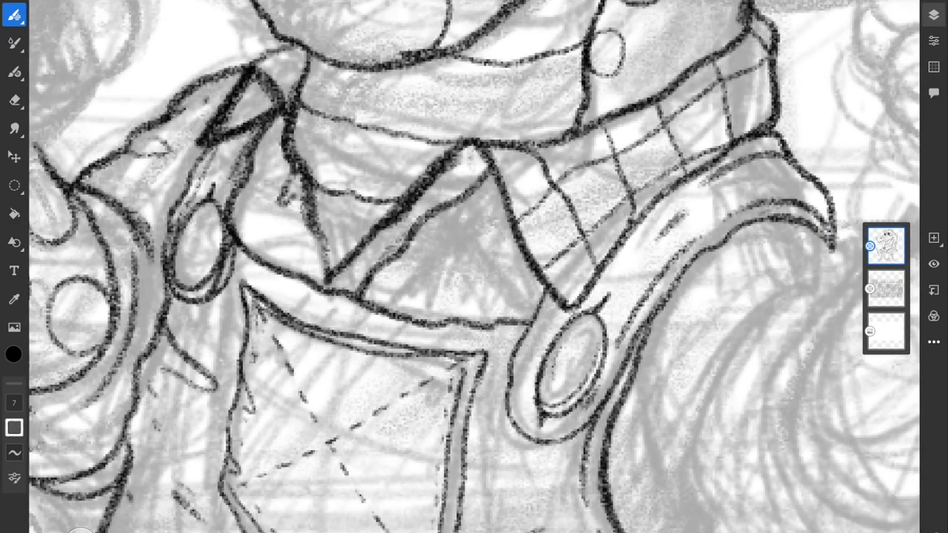
left_click_drag(494, 182, 446, 317)
left_click_drag(522, 263, 506, 318)
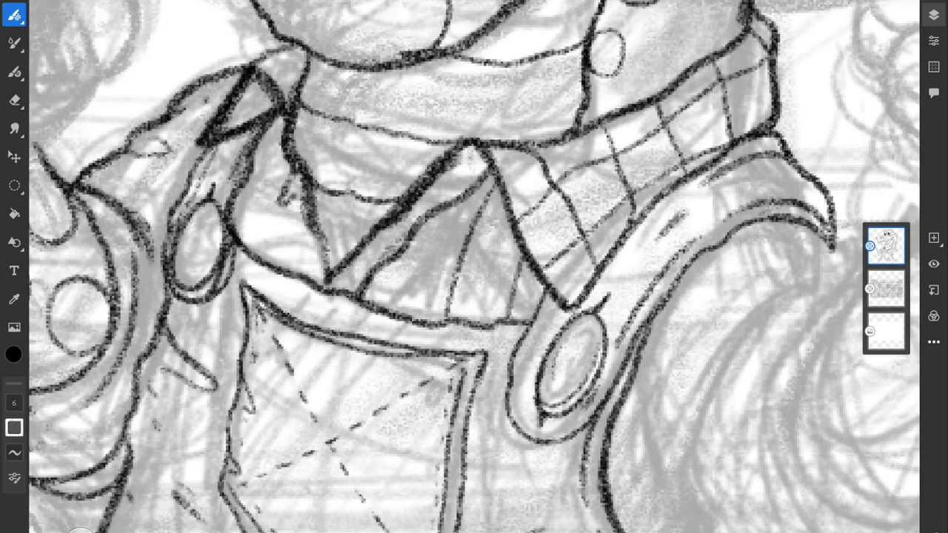
left_click_drag(309, 220, 290, 274)
left_click_drag(281, 123, 237, 241)
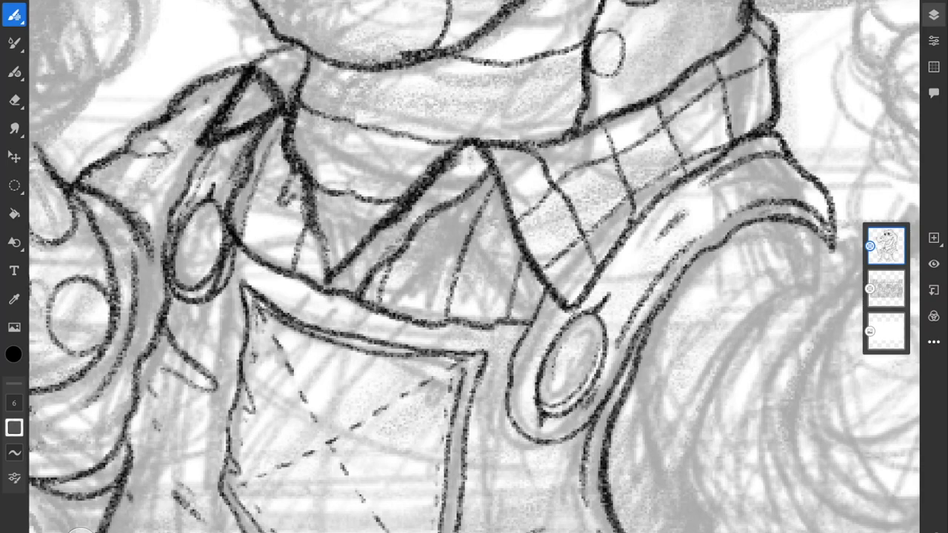
left_click_drag(241, 197, 315, 247)
left_click_drag(374, 277, 552, 295)
left_click_drag(425, 227, 519, 244)
Step: Ink the rounded forearm outline beneath the open hand beside the shoulder at brush size 7
scroll(460, 242, "down", 5)
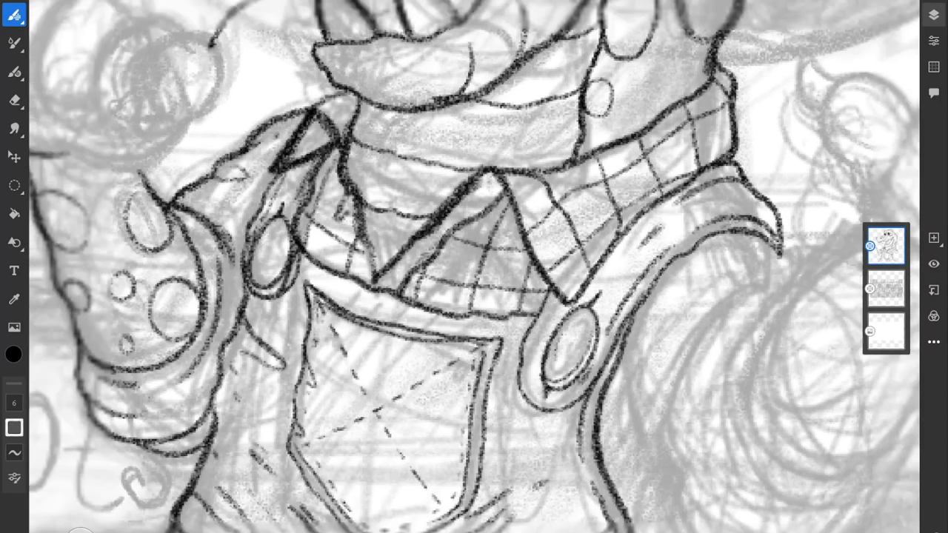
scroll(474, 267, "up", 5)
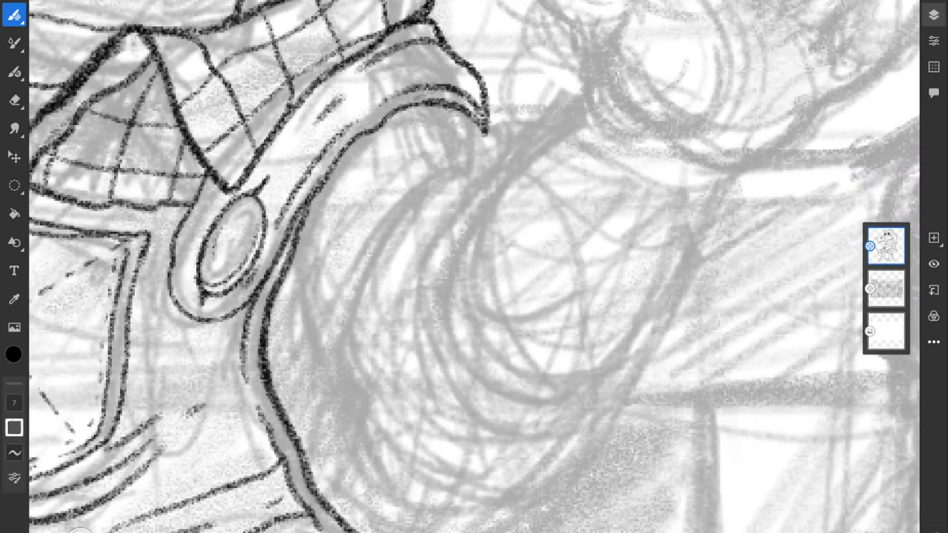
mouse_move(589, 85)
left_mouse_down()
mouse_move(522, 164)
mouse_move(452, 278)
left_mouse_up()
mouse_move(482, 373)
left_mouse_down()
mouse_move(555, 394)
mouse_move(603, 362)
mouse_move(673, 279)
mouse_move(739, 167)
left_mouse_up()
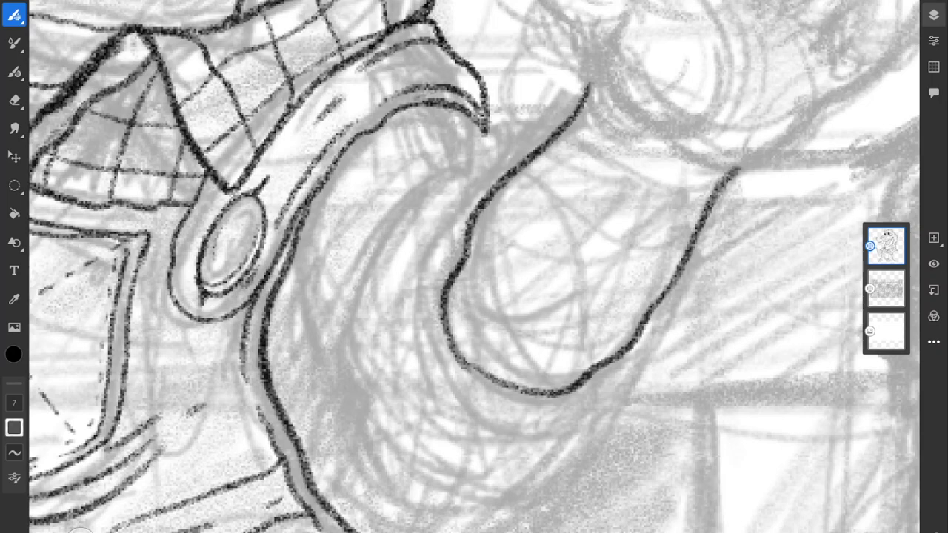
Step: Ink the rolled shirt cuff around the raised forearm with nested curved fold lines and its rounded outer edge
mouse_move(569, 105)
left_mouse_down()
mouse_move(427, 246)
mouse_move(406, 348)
left_mouse_up()
mouse_move(523, 156)
left_mouse_down()
mouse_move(457, 187)
mouse_move(368, 290)
mouse_move(385, 453)
mouse_move(491, 490)
mouse_move(600, 437)
mouse_move(638, 346)
mouse_move(615, 400)
mouse_move(474, 437)
mouse_move(390, 345)
mouse_move(394, 281)
left_mouse_up()
left_click_drag(437, 378, 452, 392)
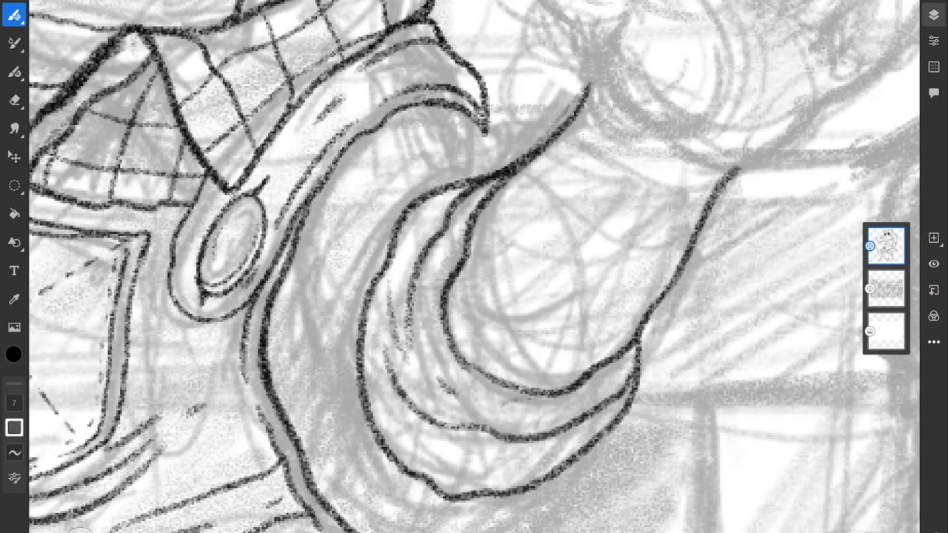
left_click_drag(455, 529, 526, 488)
scroll(548, 326, "down", 5)
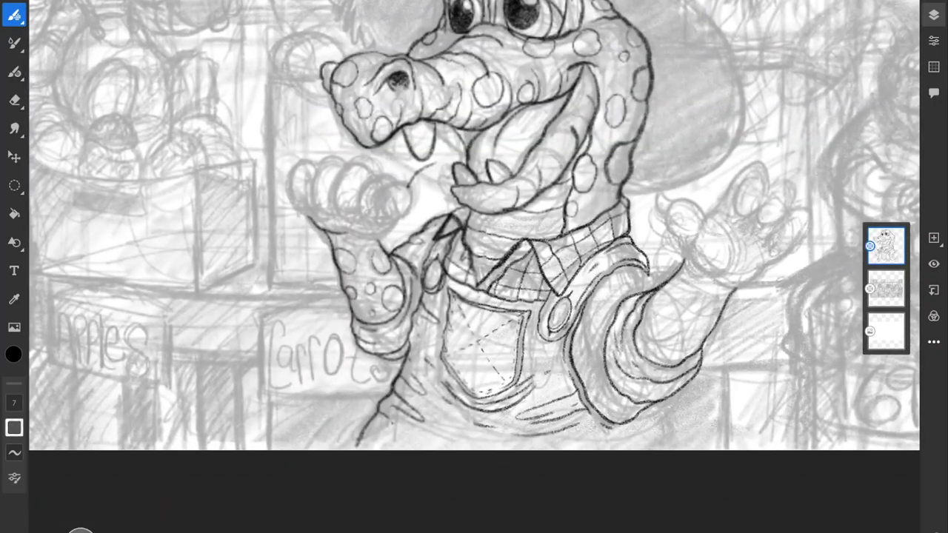
Step: Ink the sleeve's upper edge joining the strap to the cuff and add long curved folds inside the sleeve
scroll(548, 326, "up", 3)
scroll(474, 267, "up", 3)
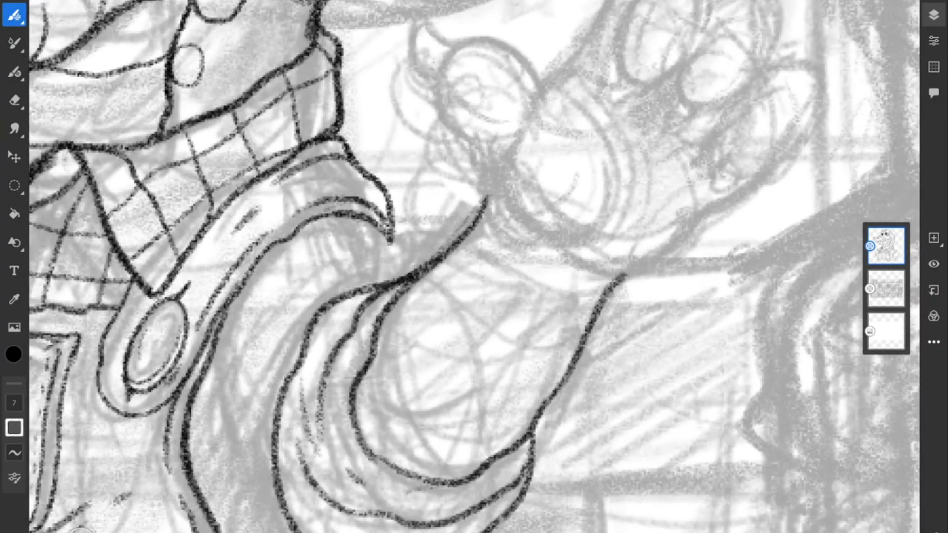
left_click_drag(379, 222, 415, 257)
scroll(474, 266, "left", 2)
mouse_move(500, 252)
left_mouse_down()
mouse_move(469, 237)
mouse_move(364, 294)
left_mouse_up()
left_click_drag(332, 355, 307, 404)
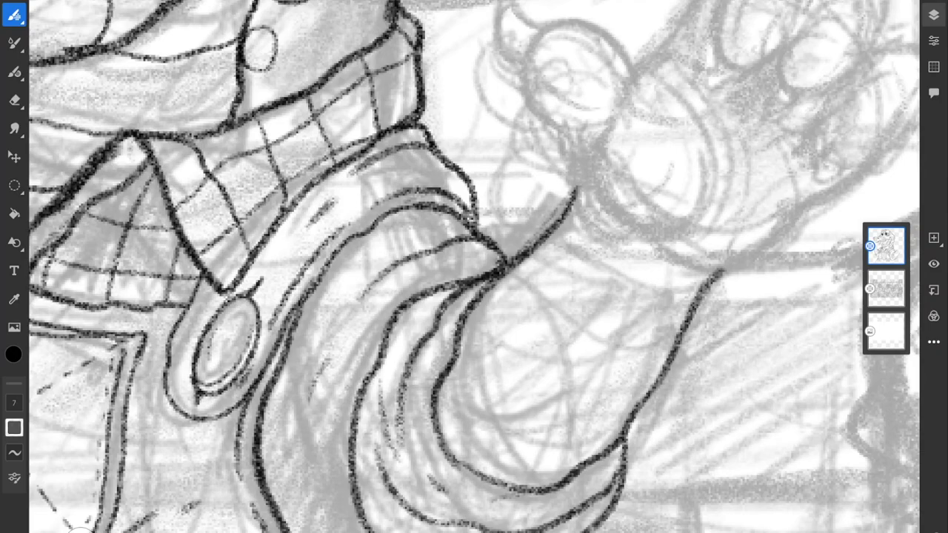
scroll(474, 267, "down", 5)
mouse_move(341, 205)
left_mouse_down()
mouse_move(391, 398)
mouse_move(471, 459)
left_mouse_up()
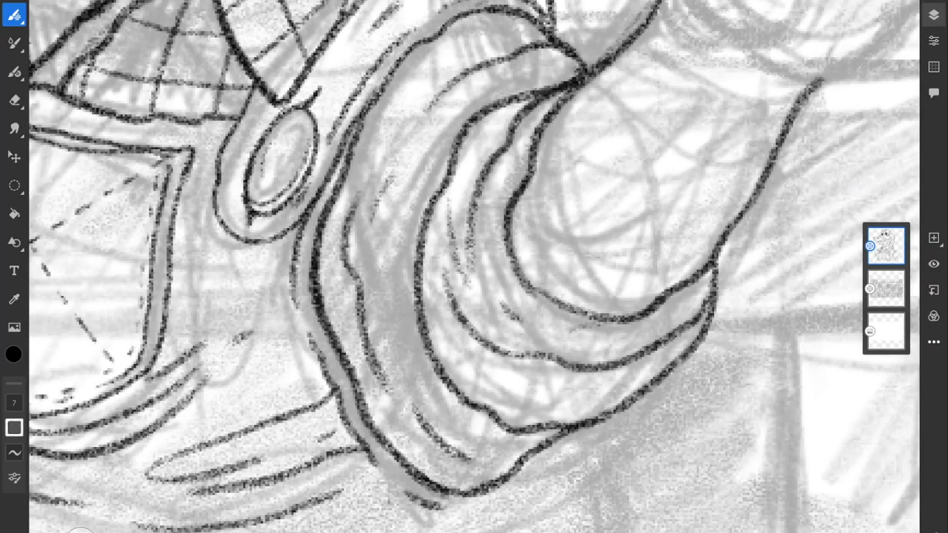
Step: Ink the overalls' side edge below the rolled sleeve and add short waist creases beside it
scroll(474, 266, "down", 3)
mouse_move(577, 250)
left_mouse_down()
mouse_move(575, 286)
mouse_move(599, 386)
left_mouse_up()
mouse_move(583, 268)
left_mouse_down()
mouse_move(465, 355)
mouse_move(515, 354)
left_mouse_up()
left_click_drag(567, 347, 519, 382)
scroll(474, 266, "down", 5)
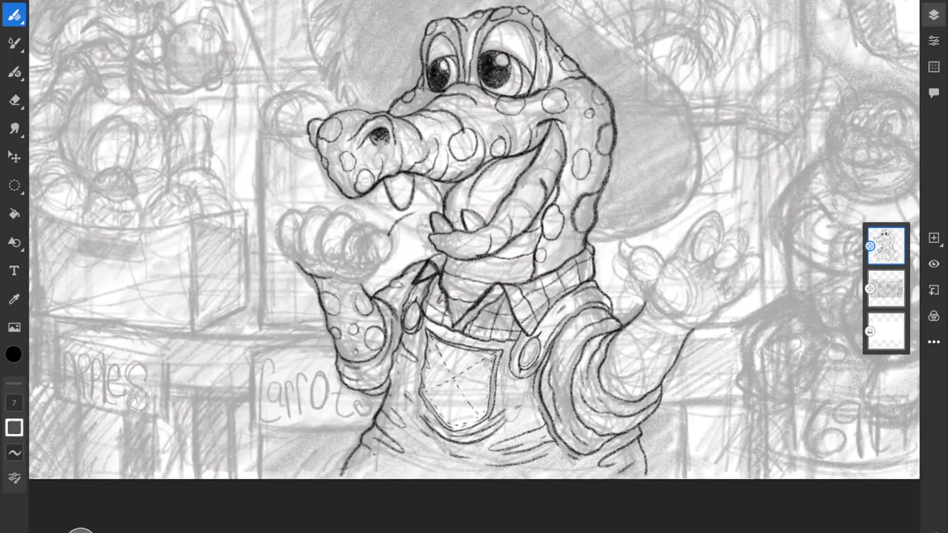
Step: Ink the open hand's thumb with its pointed claw and the outer edge of the first finger
scroll(751, 237, "up", 5)
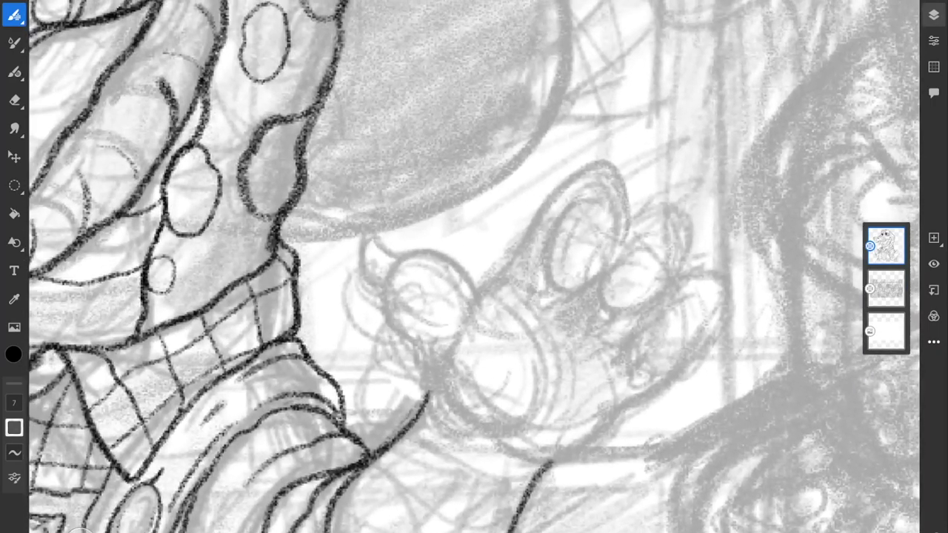
scroll(460, 303, "up", 3)
mouse_move(474, 278)
left_mouse_down()
mouse_move(582, 134)
mouse_move(636, 105)
mouse_move(665, 135)
left_mouse_up()
mouse_move(527, 204)
left_mouse_down()
mouse_move(468, 280)
mouse_move(447, 288)
mouse_move(511, 341)
mouse_move(437, 274)
mouse_move(342, 243)
mouse_move(317, 276)
mouse_move(334, 344)
mouse_move(370, 399)
mouse_move(383, 444)
mouse_move(425, 498)
left_mouse_up()
left_click_drag(383, 446, 393, 391)
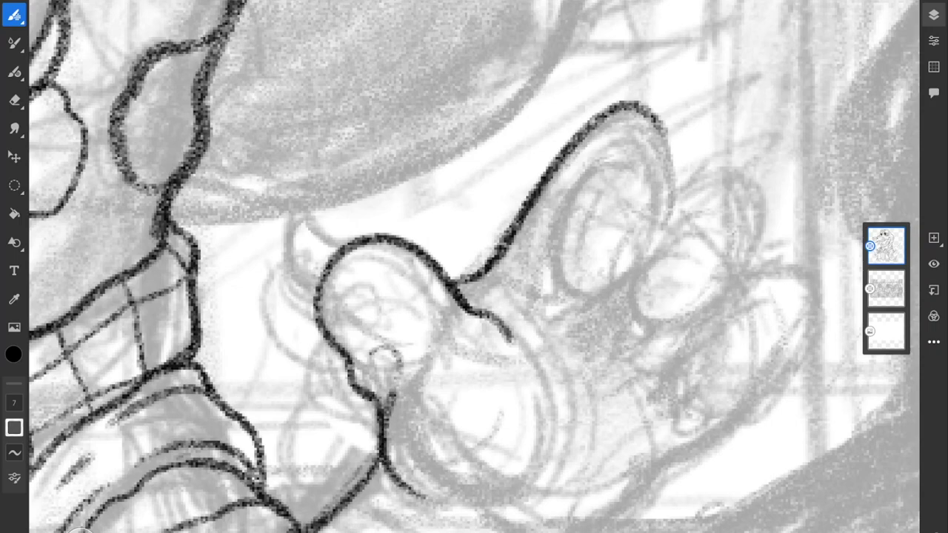
mouse_move(364, 238)
left_mouse_down()
mouse_move(312, 225)
mouse_move(305, 282)
mouse_move(319, 295)
left_mouse_up()
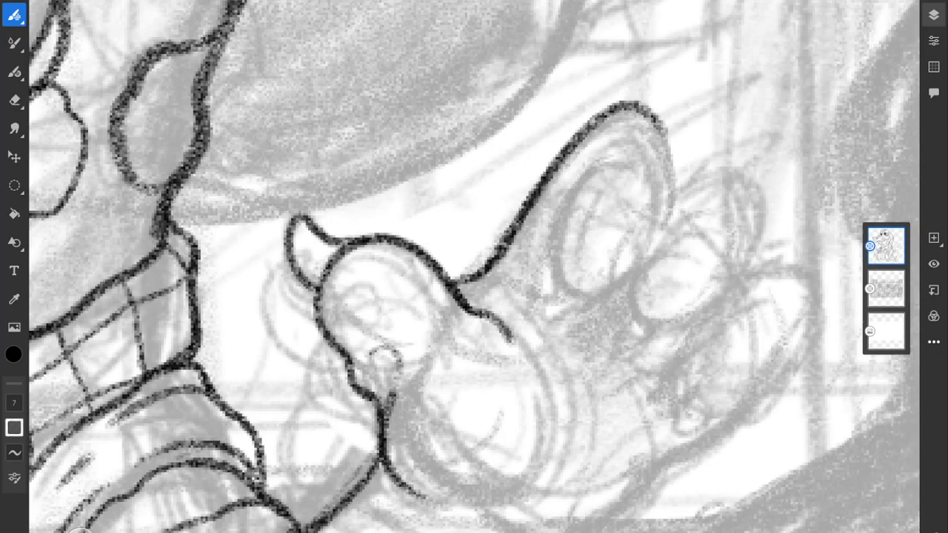
Step: Ink the rounded thumb pad on the palm and the heel of the open hand above the wrist
scroll(646, 334, "down", 5)
scroll(474, 267, "up", 5)
mouse_move(341, 435)
left_mouse_down()
mouse_move(403, 429)
mouse_move(458, 377)
mouse_move(455, 263)
left_mouse_up()
mouse_move(388, 447)
left_mouse_down()
mouse_move(489, 477)
mouse_move(604, 388)
mouse_move(606, 356)
mouse_move(692, 337)
left_mouse_up()
scroll(474, 266, "down", 5)
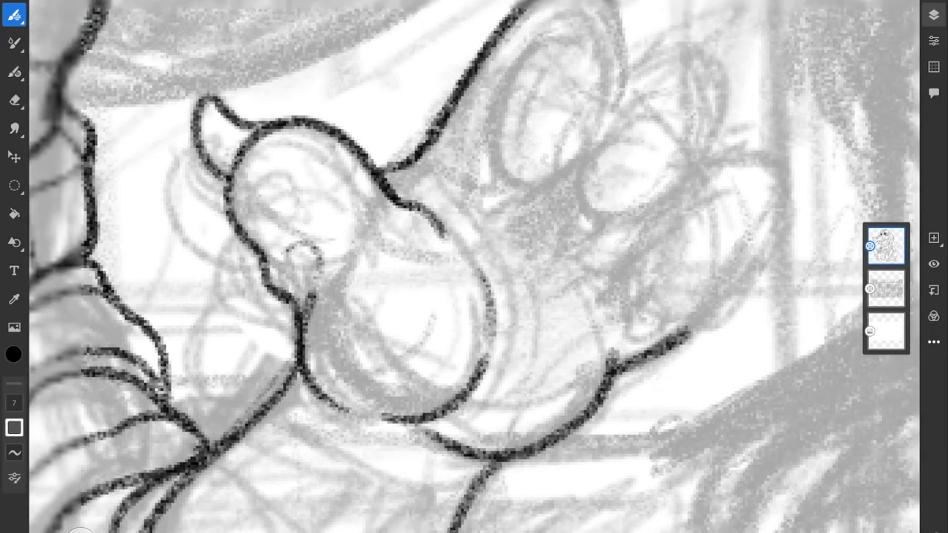
scroll(474, 266, "up", 5)
scroll(474, 266, "down", 5)
scroll(473, 266, "up", 5)
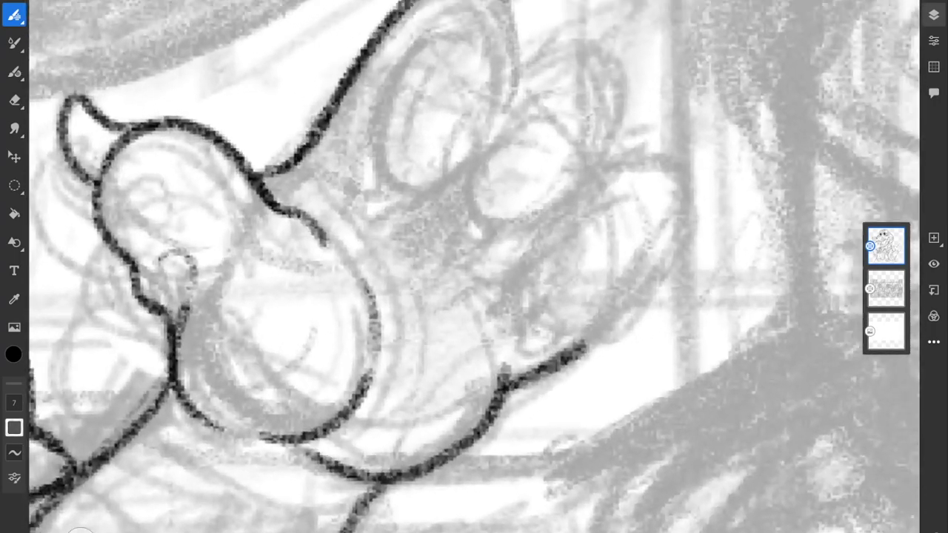
mouse_move(431, 274)
left_mouse_down()
mouse_move(438, 400)
mouse_move(425, 415)
left_mouse_up()
key("ctrl+z")
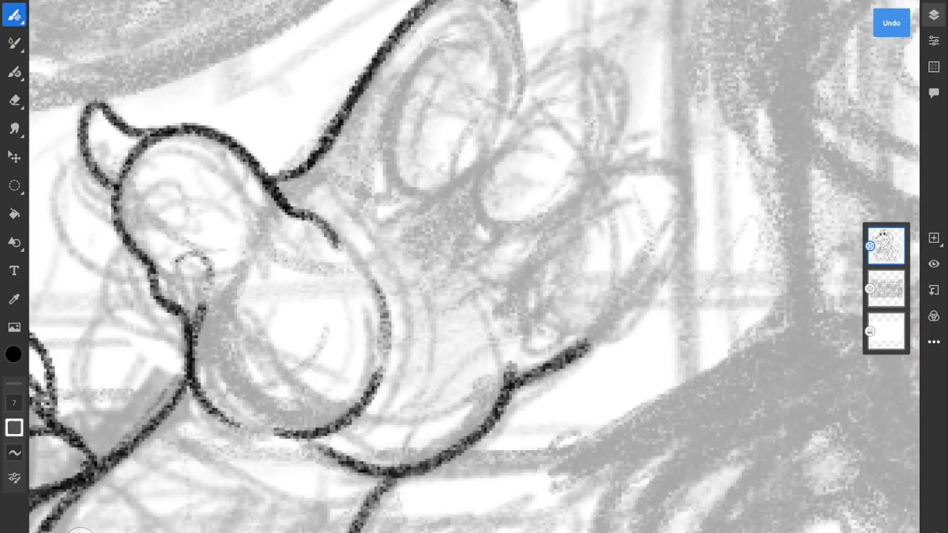
mouse_move(450, 276)
left_mouse_down()
mouse_move(453, 316)
mouse_move(385, 417)
left_mouse_up()
key("ctrl+z")
scroll(474, 266, "down", 3)
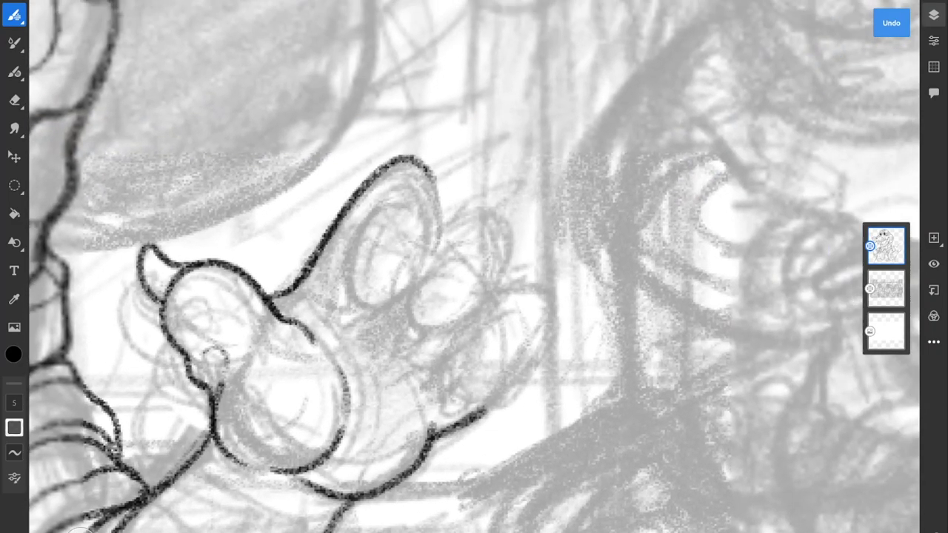
mouse_move(576, 155)
left_mouse_down()
mouse_move(561, 227)
mouse_move(529, 281)
mouse_move(518, 329)
mouse_move(640, 415)
left_mouse_up()
key("ctrl+z")
scroll(444, 444, "up", 2)
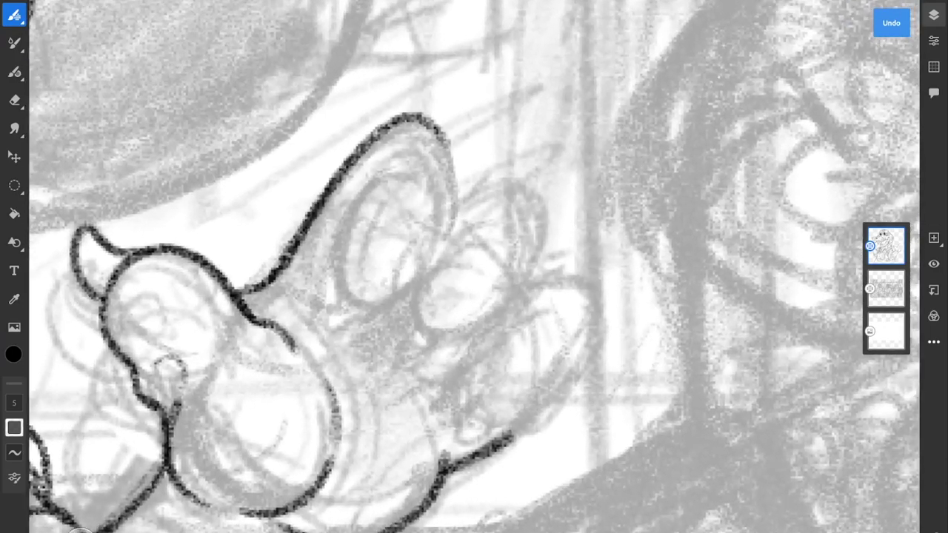
Step: Ink the open hand's first two rounded fingers with small nubs at their bases at brush size 5
scroll(474, 267, "up", 2)
mouse_move(364, 199)
left_mouse_down()
mouse_move(305, 270)
mouse_move(305, 353)
left_mouse_up()
left_click_drag(317, 212, 308, 247)
mouse_move(296, 293)
left_mouse_down()
mouse_move(323, 360)
mouse_move(391, 346)
mouse_move(445, 248)
mouse_move(424, 161)
left_mouse_up()
mouse_move(305, 345)
left_mouse_down()
mouse_move(286, 368)
mouse_move(327, 363)
left_mouse_up()
mouse_move(406, 331)
left_mouse_down()
mouse_move(385, 352)
mouse_move(410, 413)
mouse_move(486, 390)
mouse_move(541, 326)
mouse_move(519, 221)
mouse_move(447, 216)
left_mouse_up()
left_click_drag(428, 301, 466, 249)
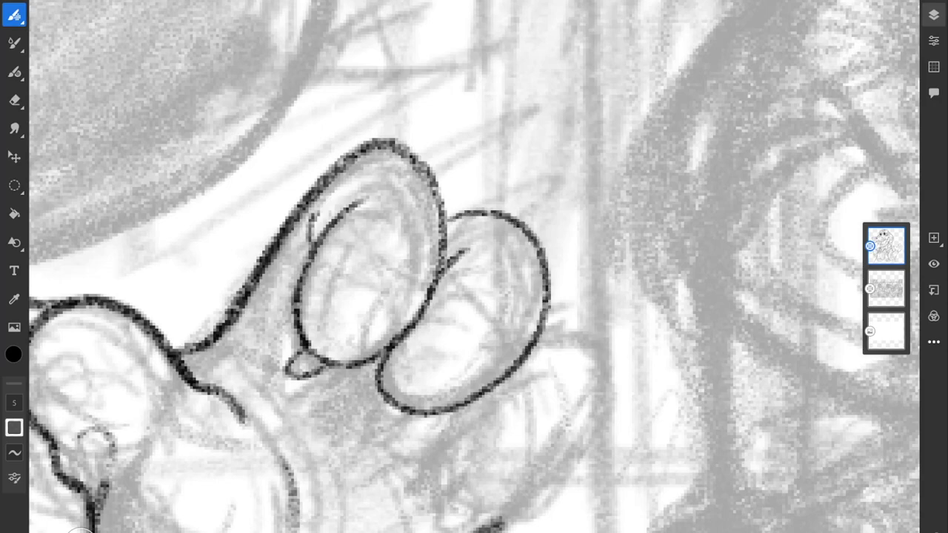
left_click_drag(372, 399, 400, 410)
Step: Ink the open hand's third rounded finger with a small nub at its base
scroll(474, 267, "down", 2)
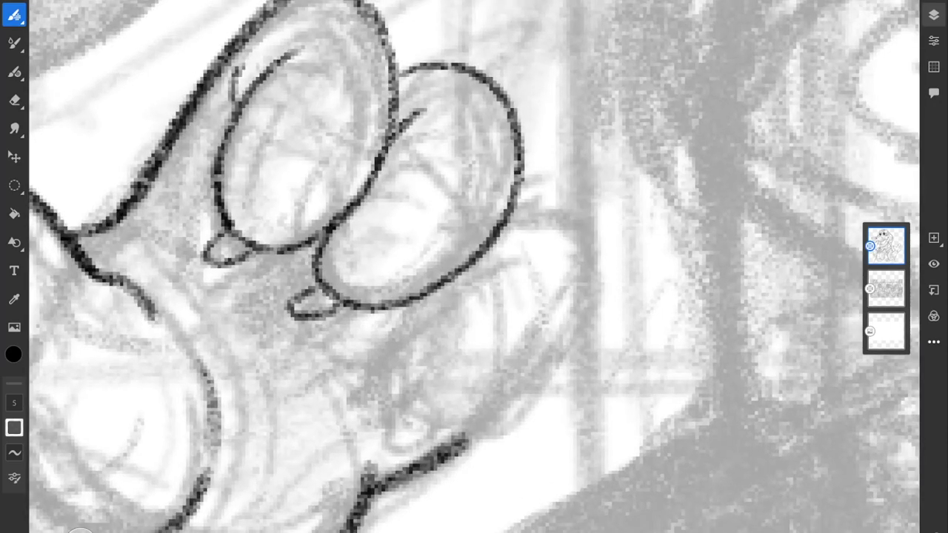
mouse_move(492, 229)
left_mouse_down()
mouse_move(531, 214)
mouse_move(607, 265)
mouse_move(557, 374)
mouse_move(438, 413)
mouse_move(447, 298)
mouse_move(476, 276)
mouse_move(415, 320)
mouse_move(411, 340)
left_mouse_up()
left_click_drag(411, 374, 416, 403)
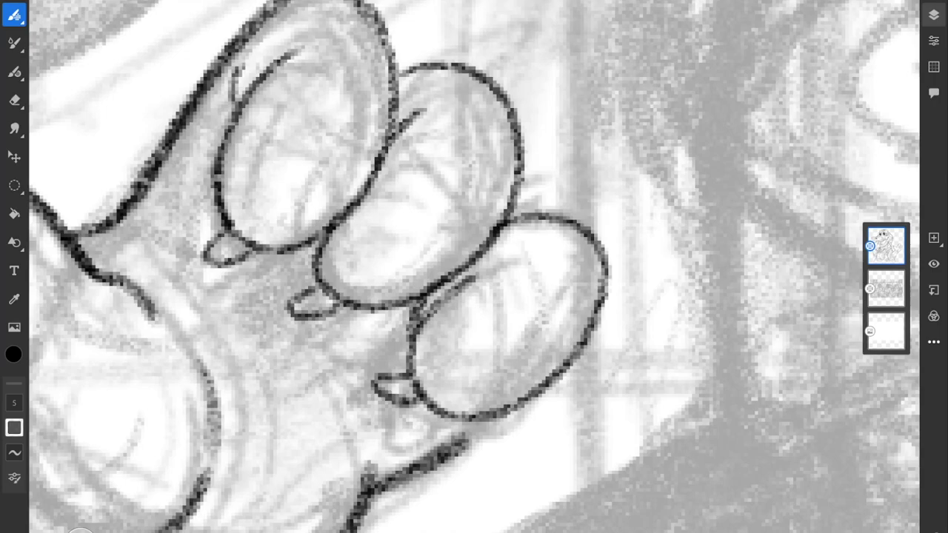
Step: Add short curved creases and contour lines inside the first two fingers of the open hand
scroll(474, 266, "down", 5)
scroll(474, 267, "up", 4)
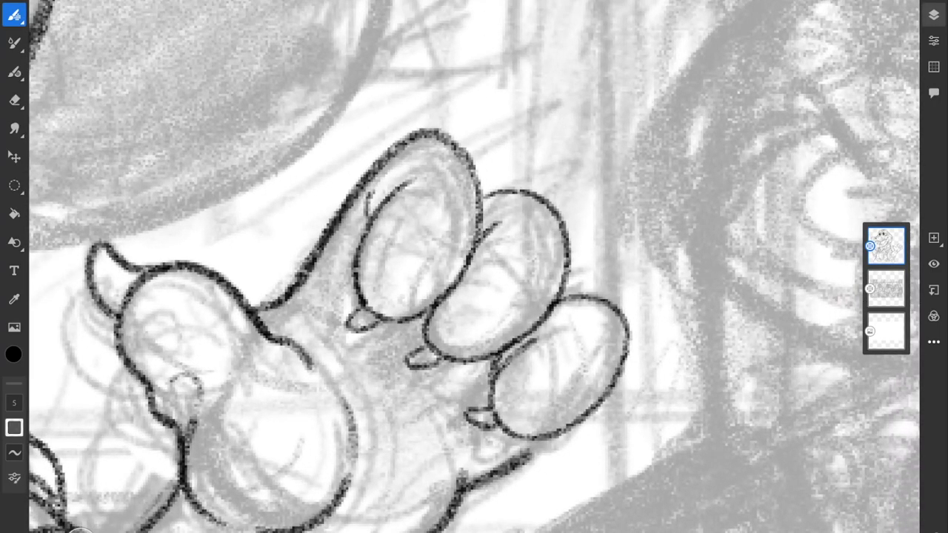
left_click_drag(505, 239, 464, 271)
left_click_drag(522, 219, 546, 240)
key("ctrl+z")
left_click_drag(399, 180, 440, 154)
left_click_drag(401, 205, 434, 200)
left_click_drag(400, 222, 445, 248)
left_click_drag(499, 260, 533, 288)
left_click_drag(478, 289, 499, 316)
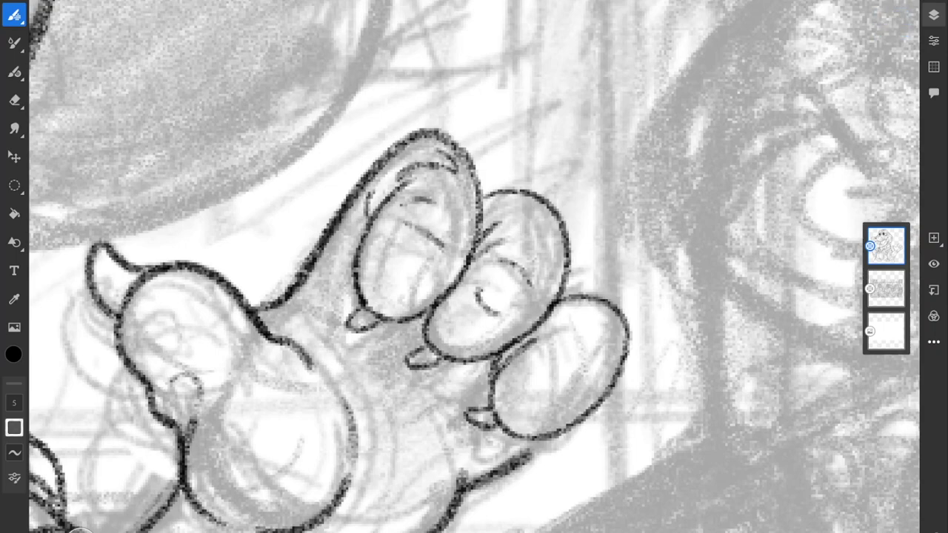
Step: Add small curved creases inside the third finger and extend the palm's outer edge up to it
left_click_drag(562, 318, 618, 348)
left_click_drag(567, 342, 611, 355)
left_click_drag(543, 385, 553, 395)
mouse_move(533, 383)
left_mouse_down()
mouse_move(514, 421)
mouse_move(511, 468)
left_mouse_up()
scroll(474, 267, "down", 2)
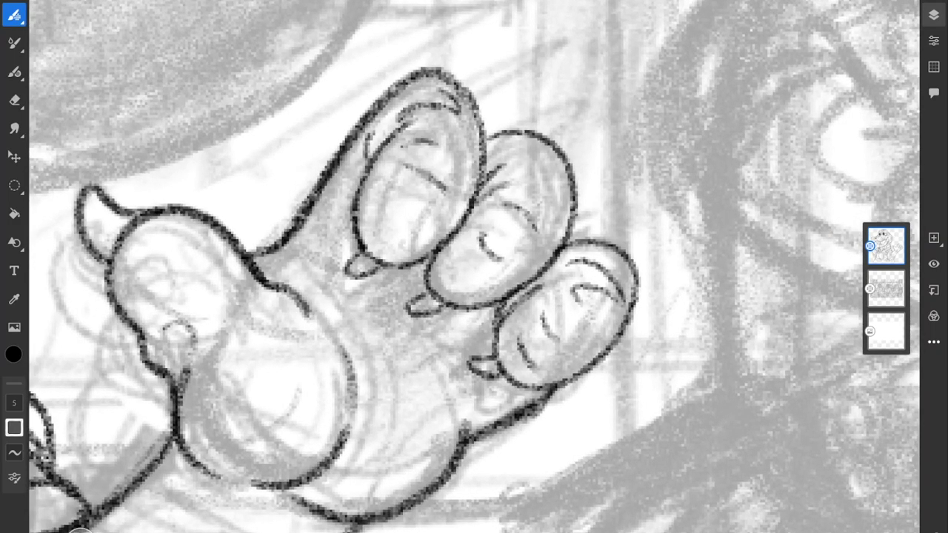
Step: Ink a long curved crease around the thumb pad and short creases across the palm
mouse_move(320, 283)
left_mouse_down()
mouse_move(374, 335)
mouse_move(393, 444)
left_mouse_up()
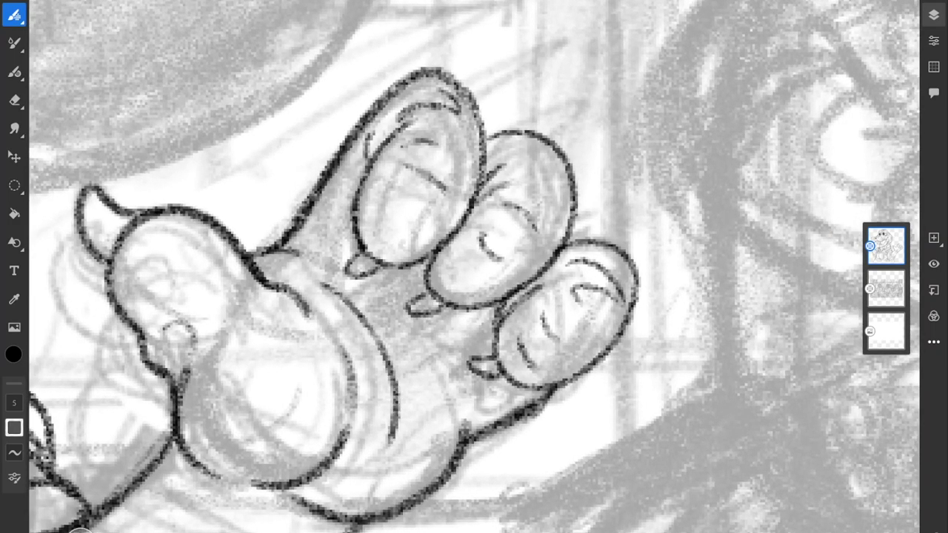
left_click_drag(425, 355, 416, 420)
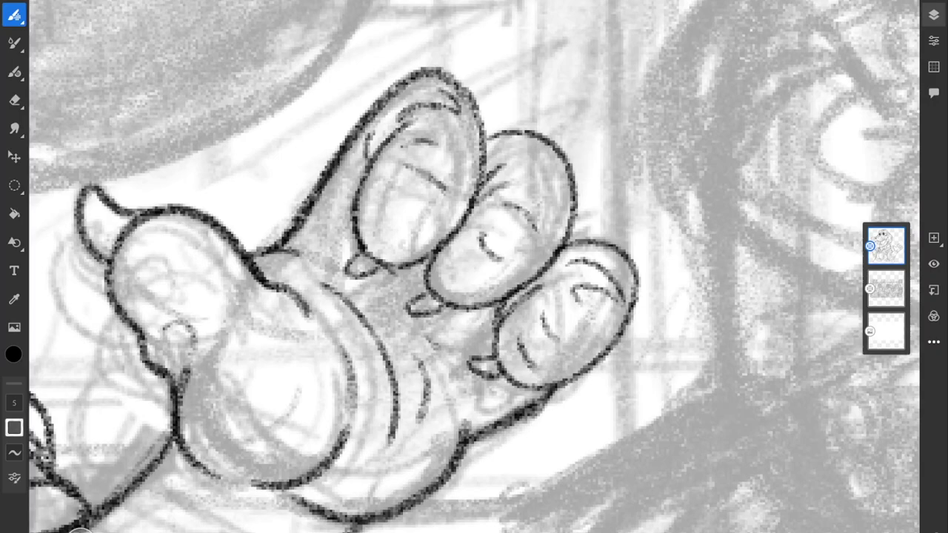
scroll(473, 267, "down", 5)
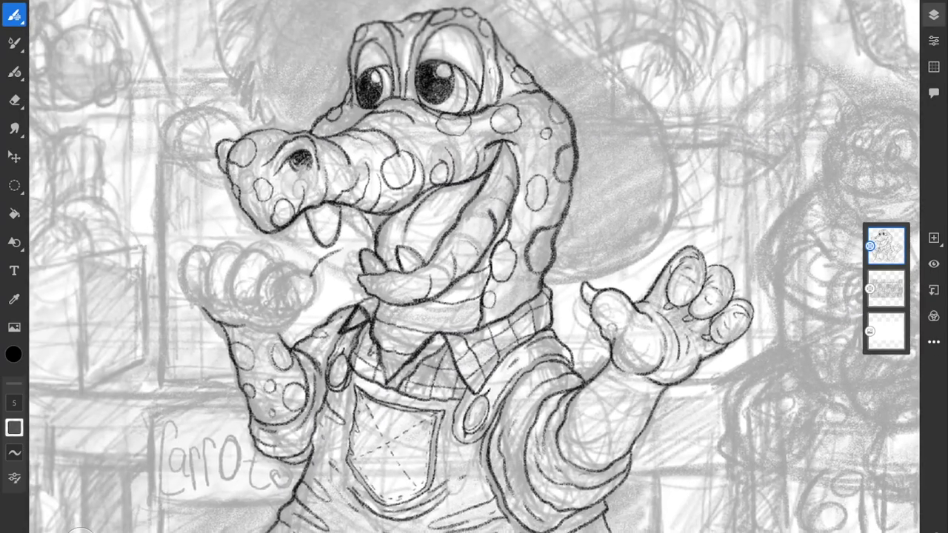
scroll(474, 266, "up", 10)
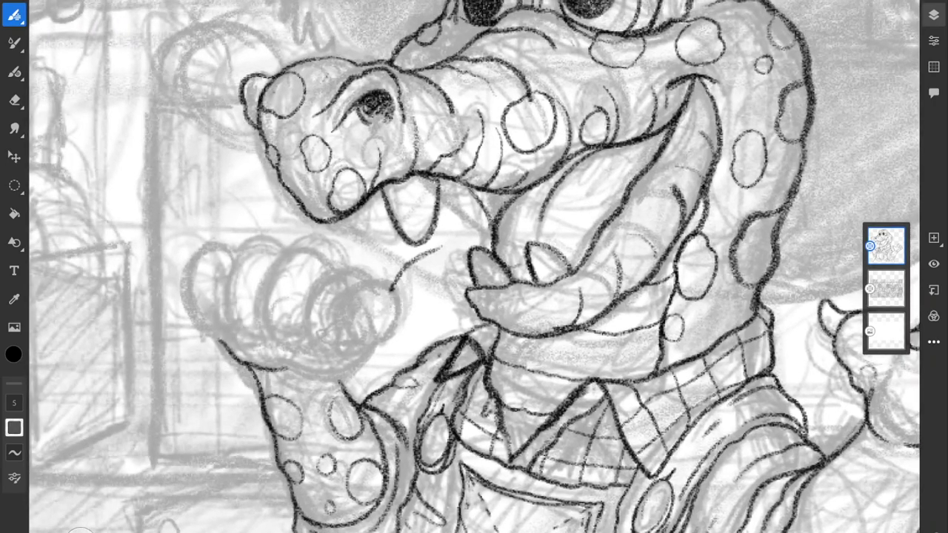
scroll(474, 267, "up", 1)
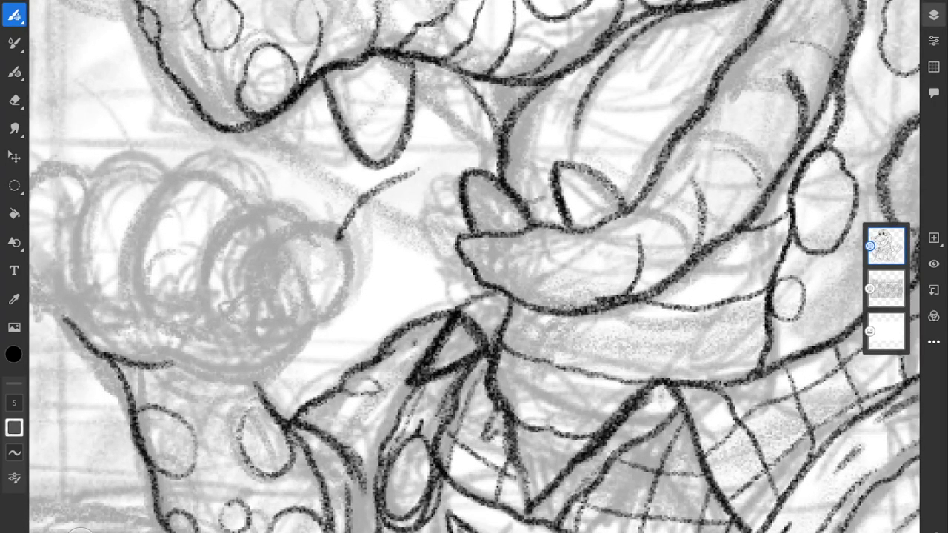
mouse_move(440, 326)
left_mouse_down()
mouse_move(389, 350)
mouse_move(485, 337)
mouse_move(392, 81)
left_mouse_up()
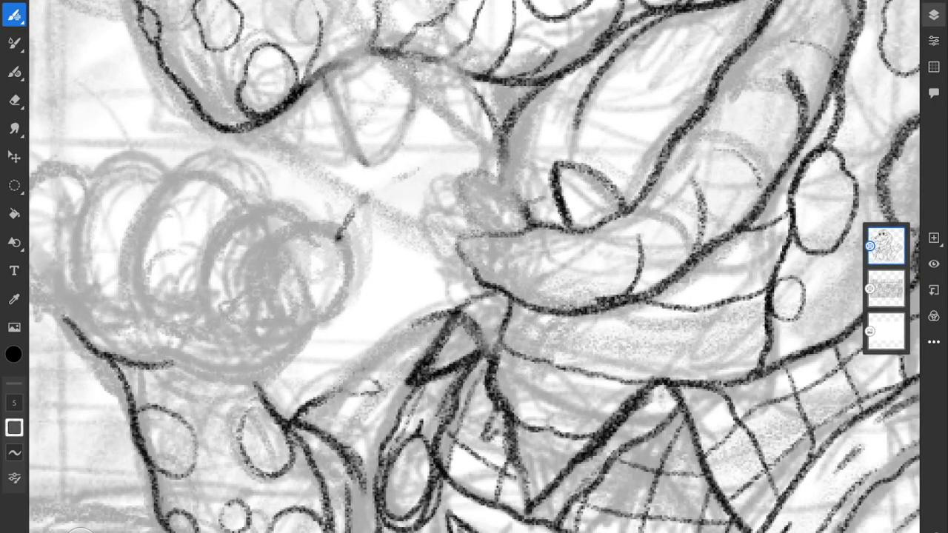
key("ctrl+z")
key("ctrl+z")
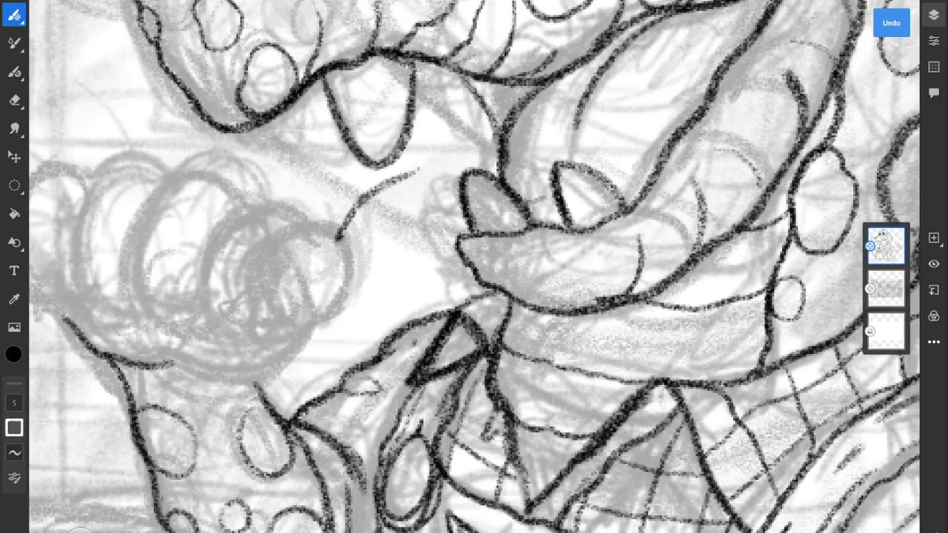
key("e")
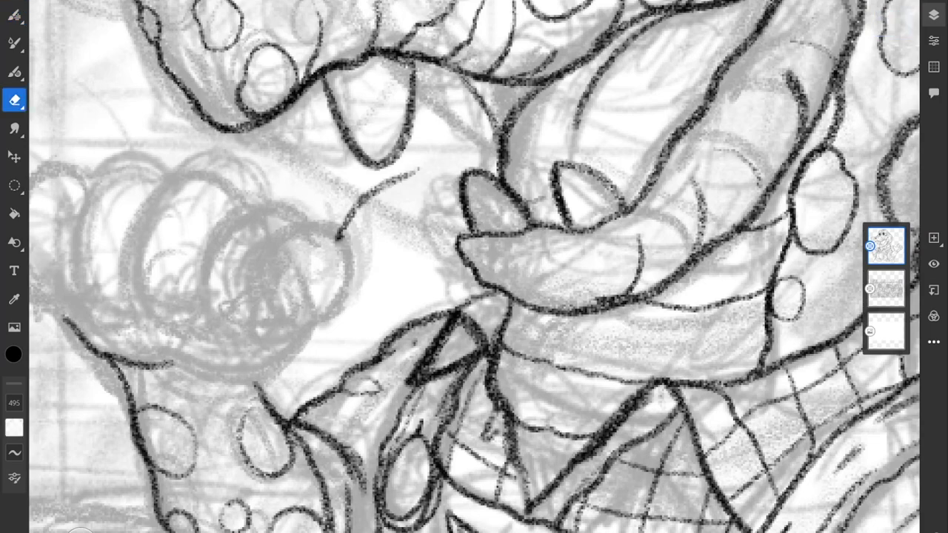
key("ctrl+z")
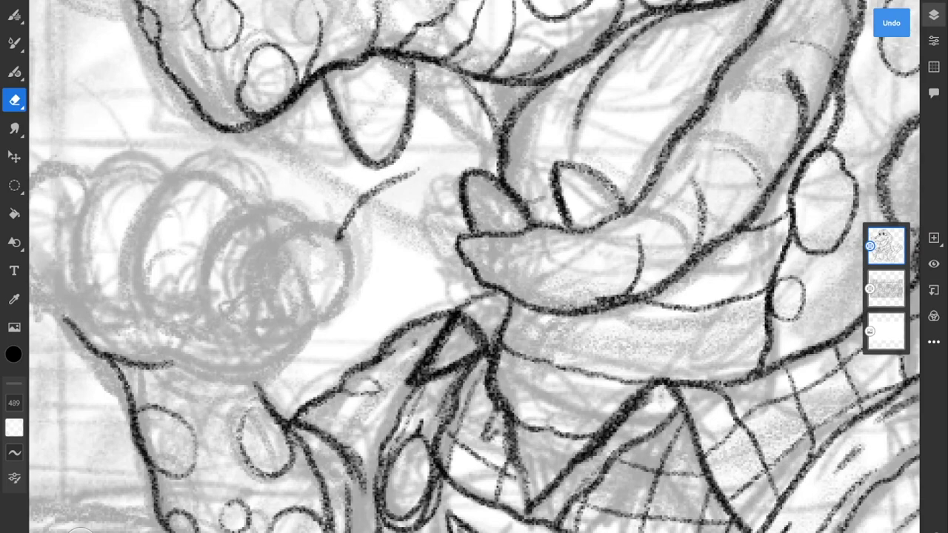
Step: Erase the stray curved line between the unfinished hand and the lower jaw using the Hard round opacity eraser at size 12
left_click(14, 100)
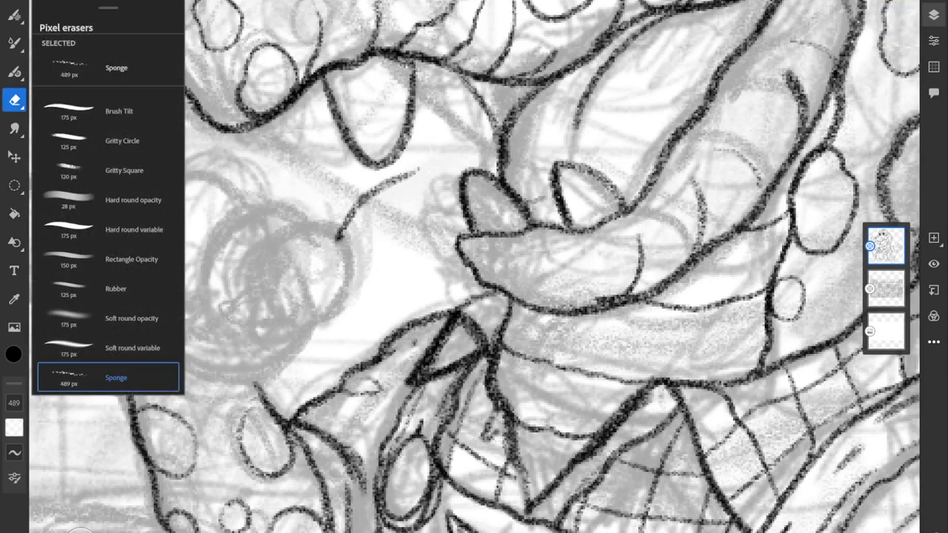
left_click(109, 200)
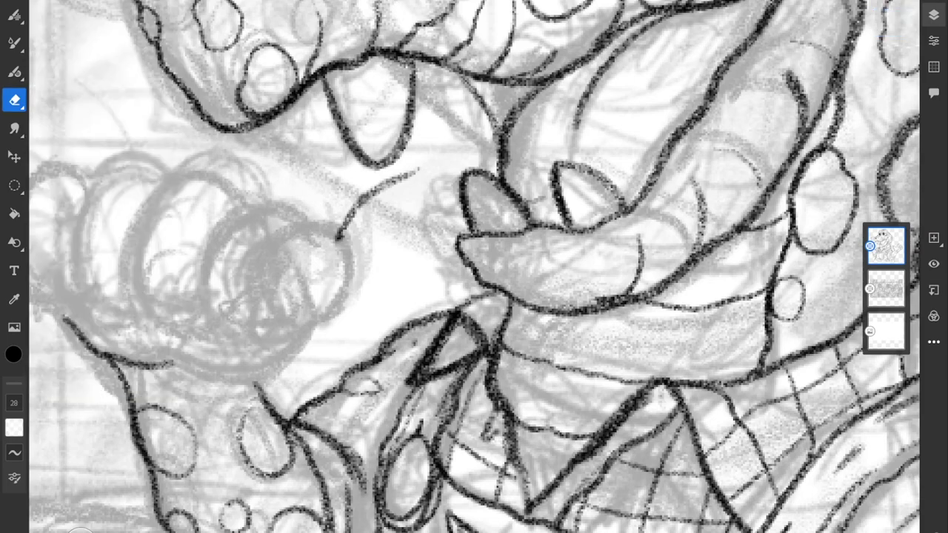
mouse_move(348, 248)
left_mouse_down()
mouse_move(327, 234)
mouse_move(419, 177)
mouse_move(400, 189)
left_mouse_up()
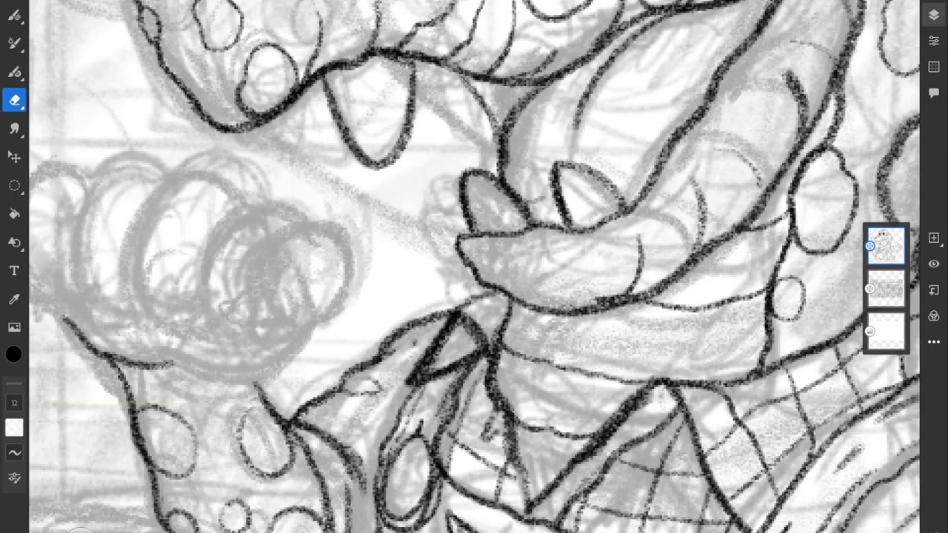
scroll(474, 267, "down", 5)
scroll(474, 266, "up", 2)
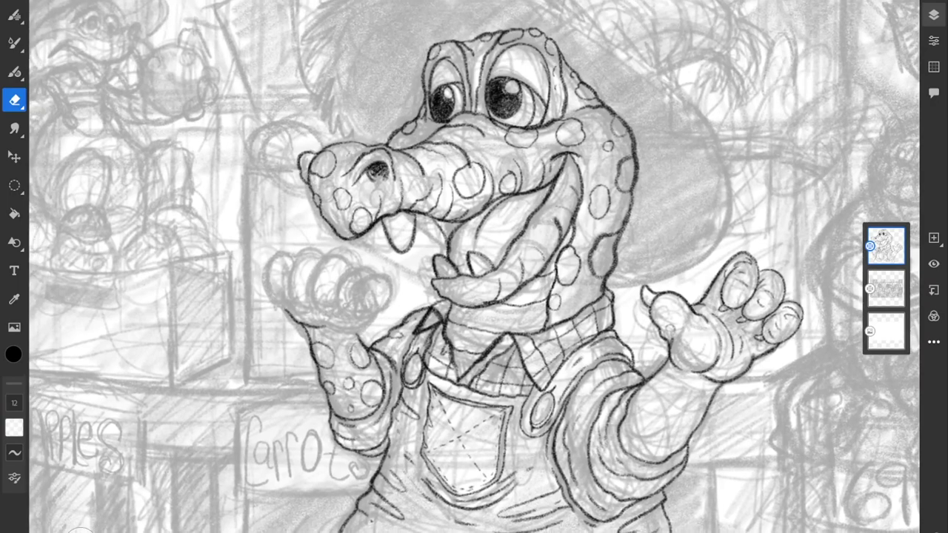
scroll(474, 267, "down", 2)
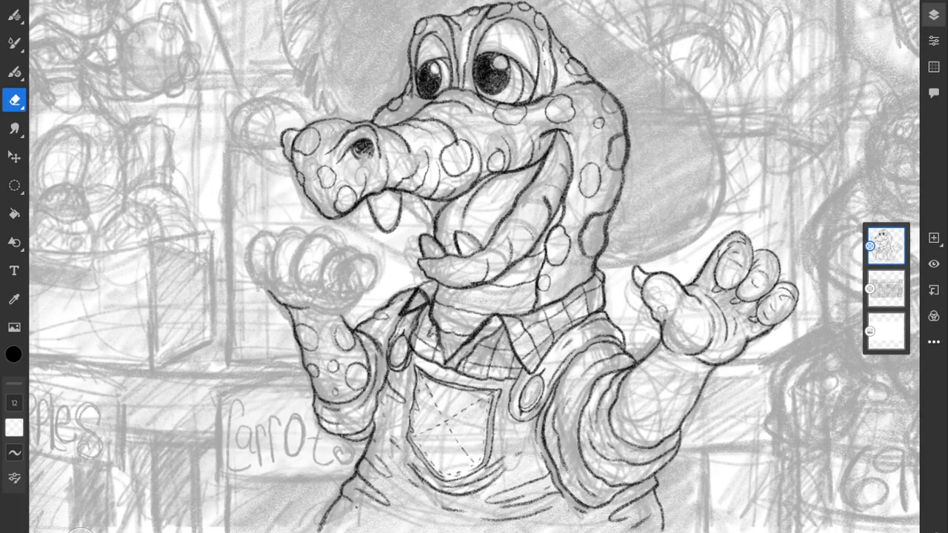
scroll(496, 154, "up", 5)
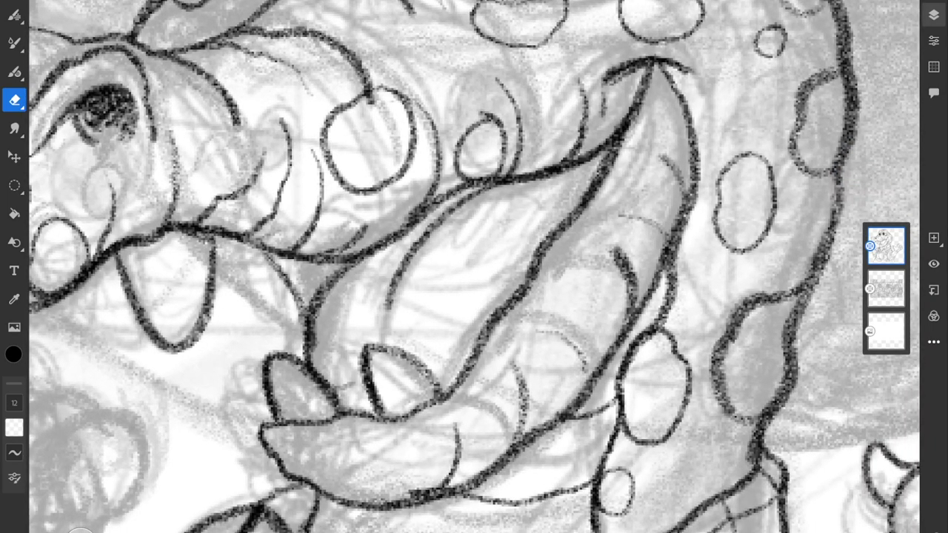
Step: Undo the last erasure and ink the curved cheek line from the upper jaw to the front lower teeth, with short creases beside it
key("ctrl+z")
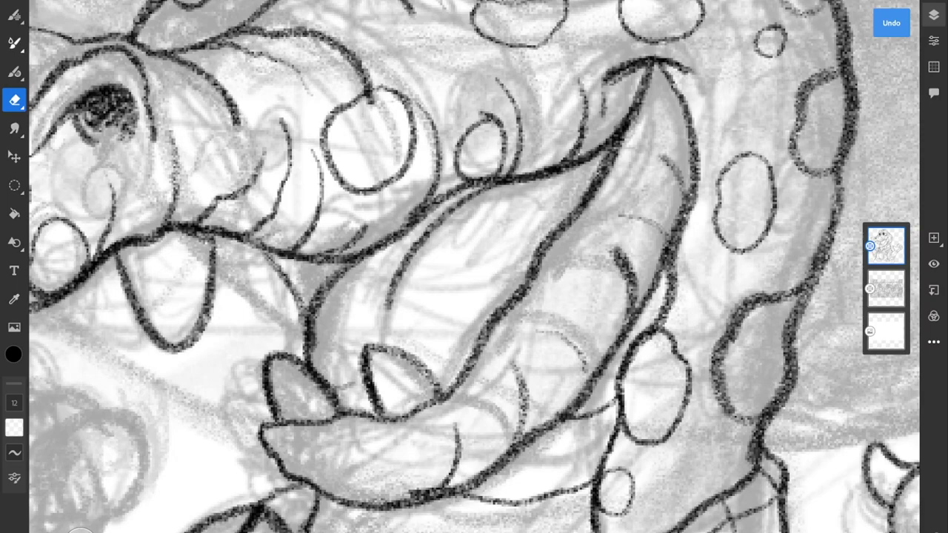
left_click(14, 15)
left_click_drag(257, 246, 305, 317)
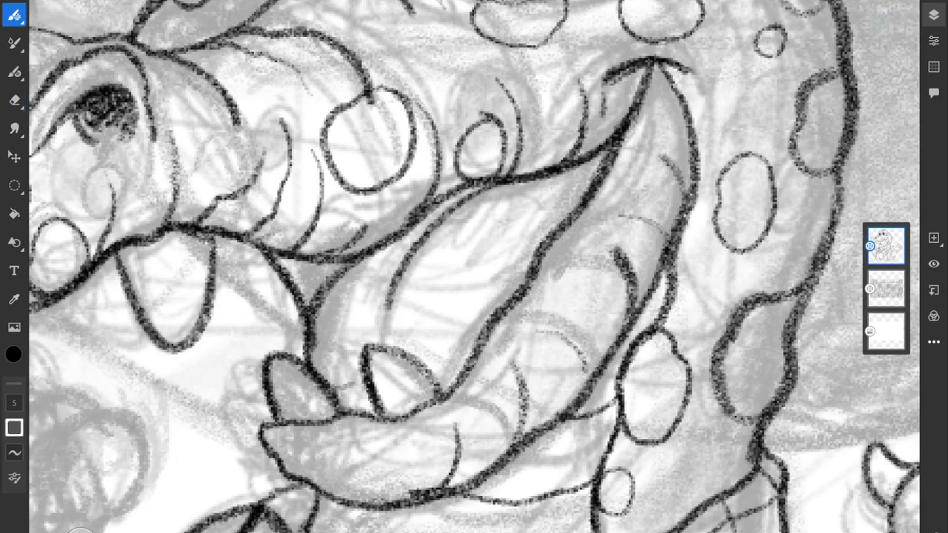
left_click_drag(291, 260, 318, 298)
left_click_drag(305, 262, 324, 289)
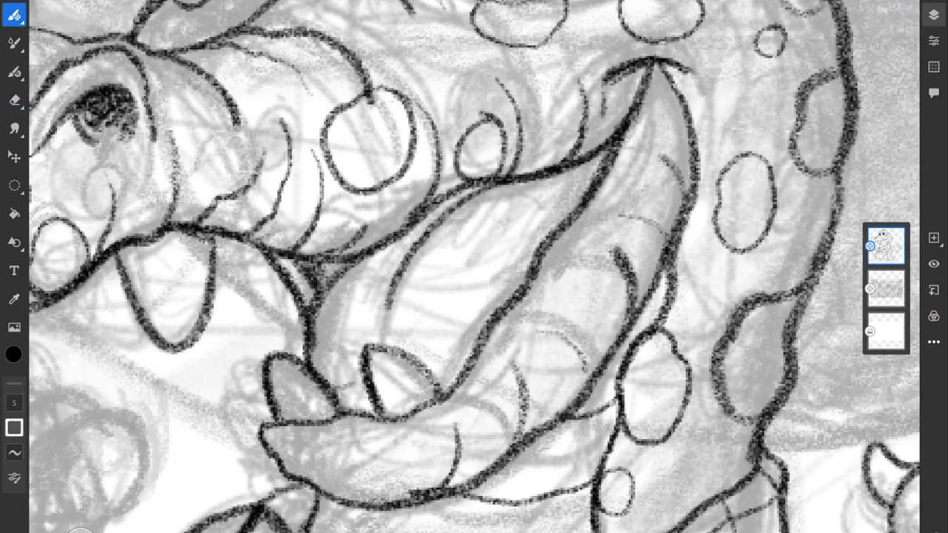
left_click_drag(373, 250, 416, 224)
Step: Add a light textured contour stroke inside the crocodile's open mouth, parallel to the long jaw line
scroll(474, 267, "down", 1)
scroll(474, 267, "up", 1)
left_click_drag(539, 157, 420, 289)
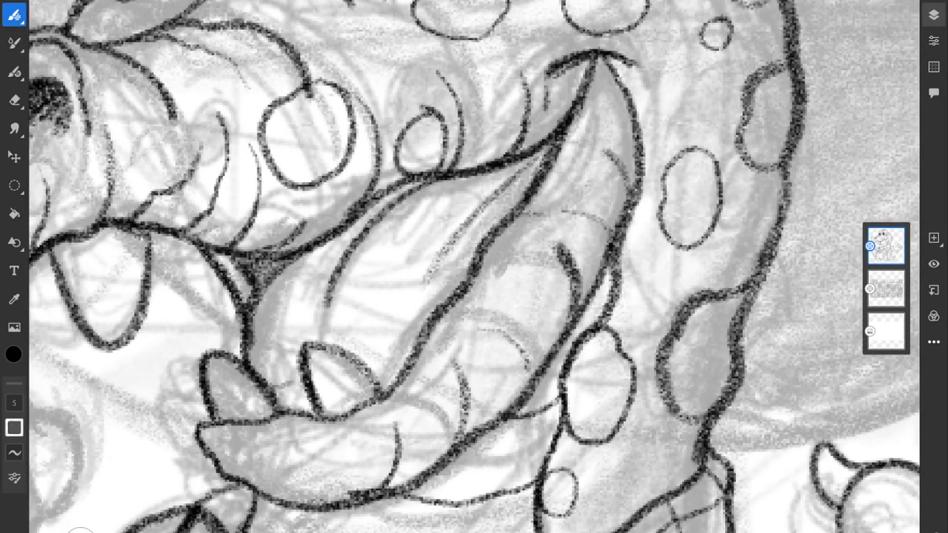
scroll(474, 267, "down", 5)
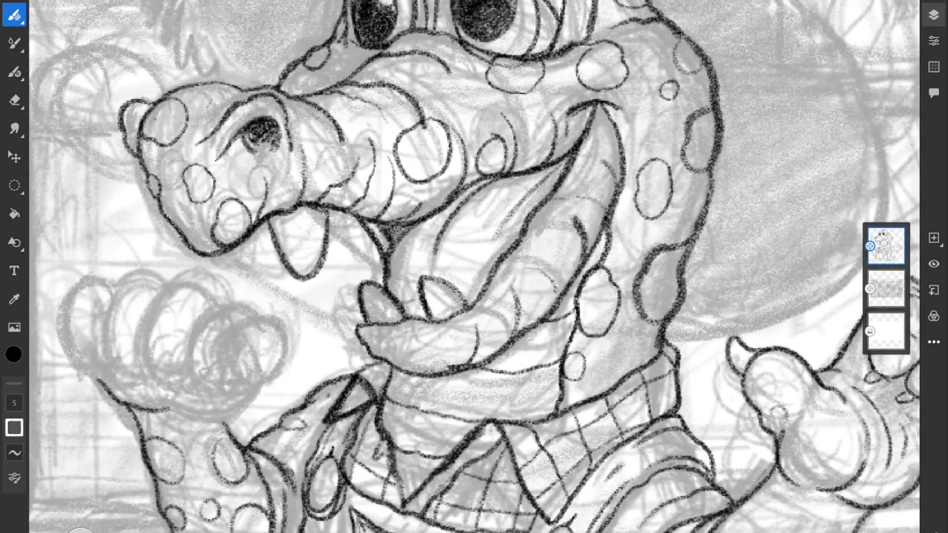
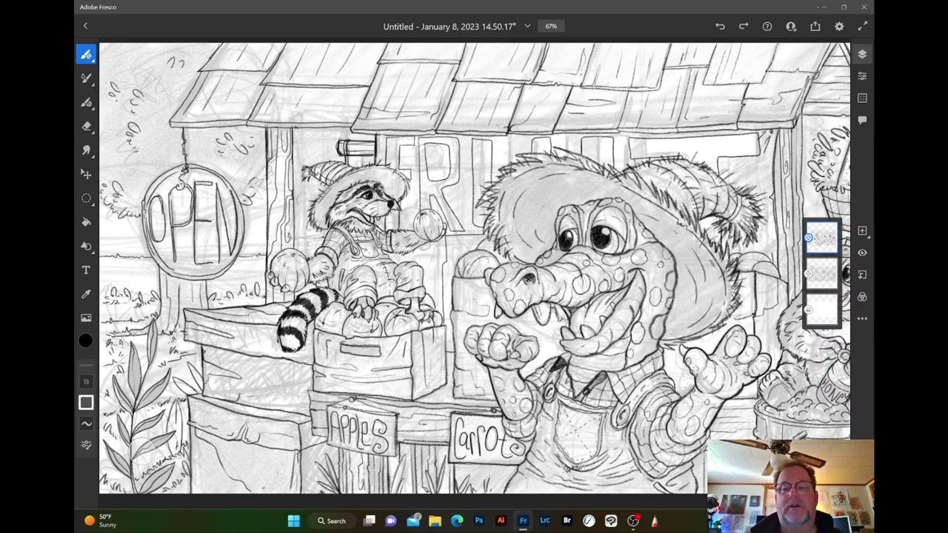
Step: Look over the whole fruit-stand drawing, from the raccoon and crocodile to the bear, roof gable and hanging basket
key("space")
left_click_drag(562, 297, 460, 302)
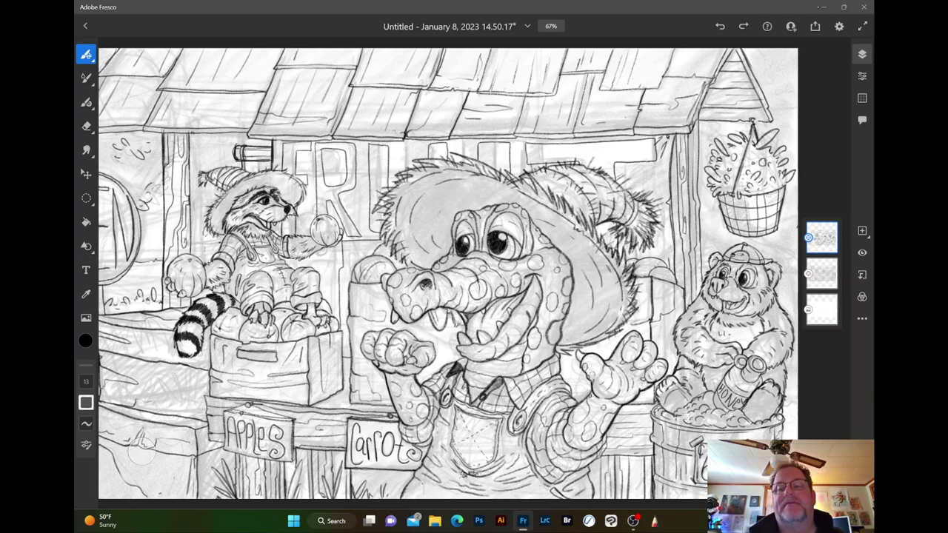
left_click_drag(140, 450, 280, 480)
left_click_drag(489, 296, 298, 245)
left_click_drag(370, 266, 456, 278)
scroll(140, 450, "up", 2)
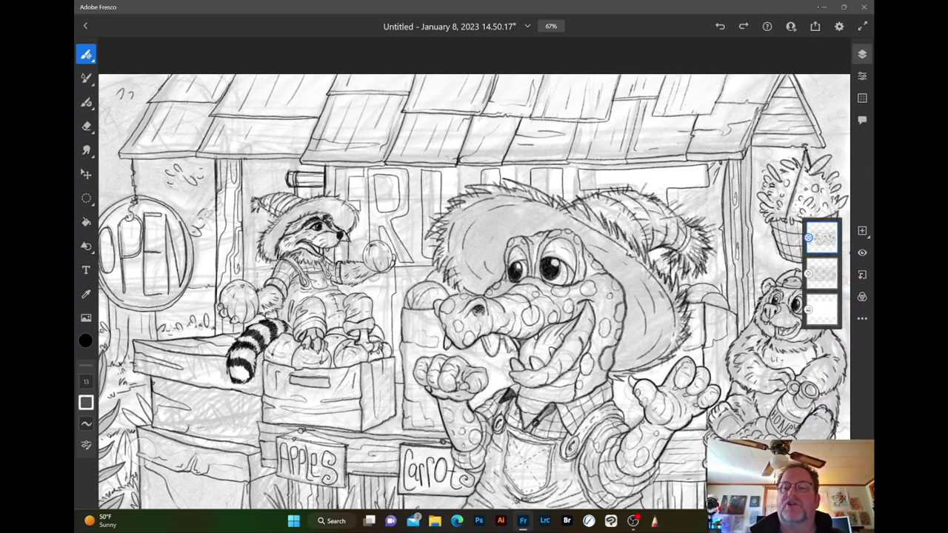
key("space")
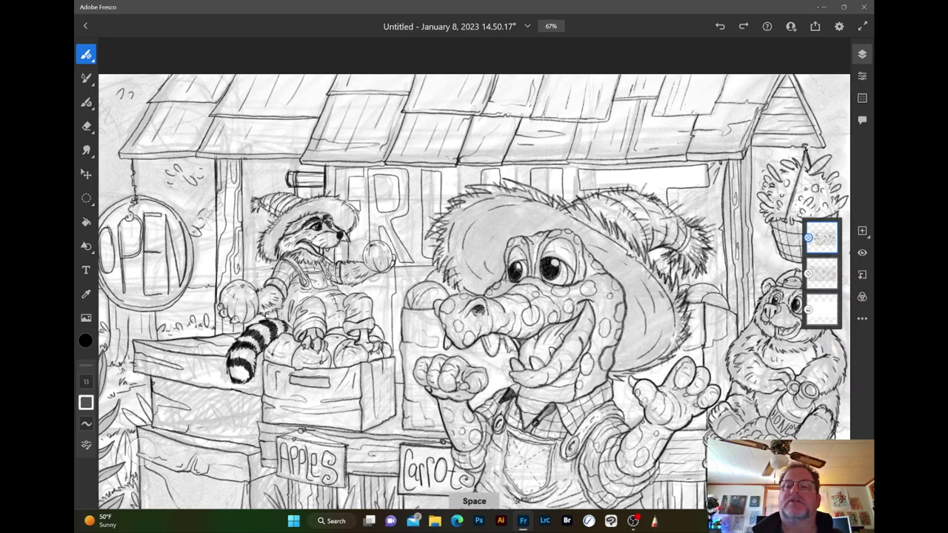
left_click_drag(785, 111, 693, 168)
scroll(696, 167, "up", 5)
scroll(142, 451, "right", 1)
scroll(142, 451, "up", 1)
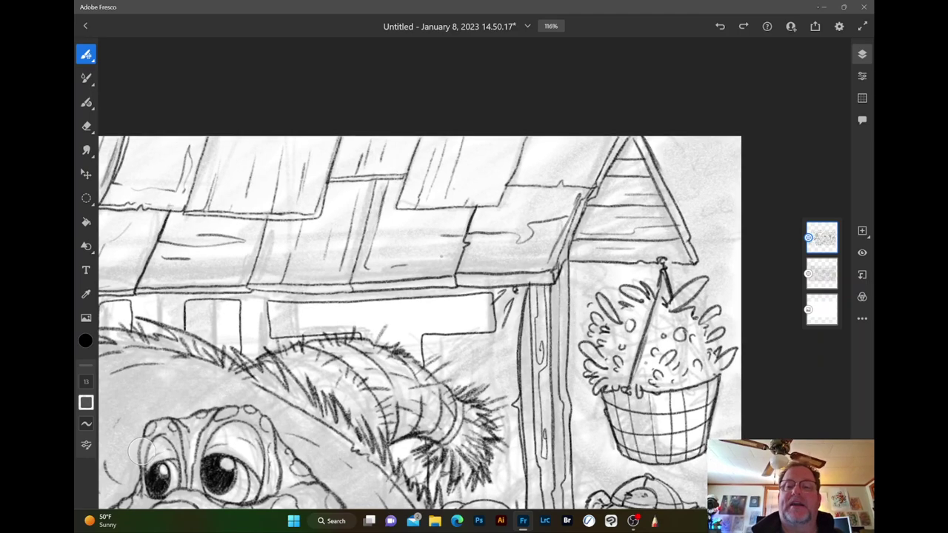
Step: Try a short stroke along the roof's end edge beside the gable, and undo it
mouse_move(585, 201)
left_mouse_down()
mouse_move(553, 278)
mouse_move(589, 197)
mouse_move(551, 243)
mouse_move(596, 177)
left_mouse_up()
key("space")
key("space")
scroll(140, 448, "up", 1)
scroll(141, 448, "left", 1)
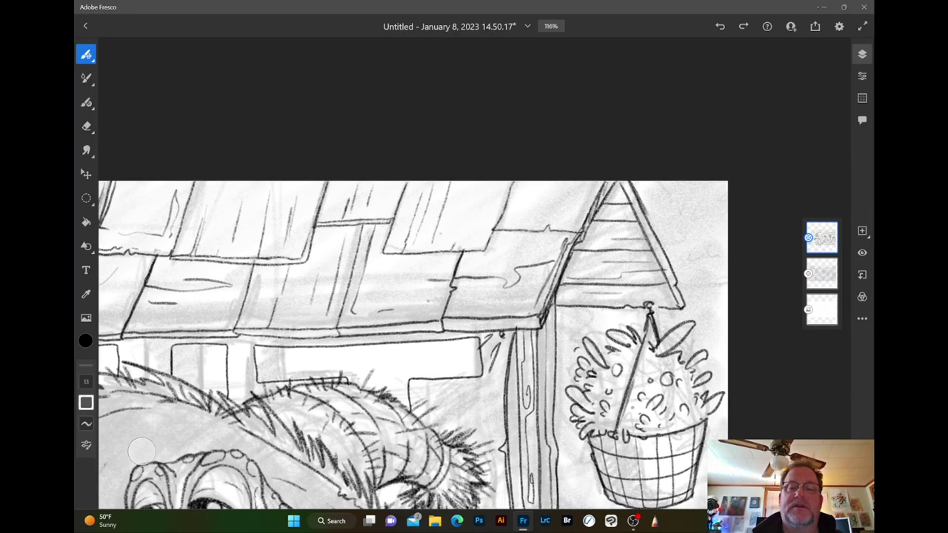
key("ctrl+z")
Step: Examine the shingled roof, the gable and the hanging flower basket, along with the characters below them
mouse_move(497, 234)
left_mouse_down()
mouse_move(576, 235)
mouse_move(625, 192)
mouse_move(643, 236)
left_mouse_up()
key("space")
left_click_drag(451, 252, 542, 256)
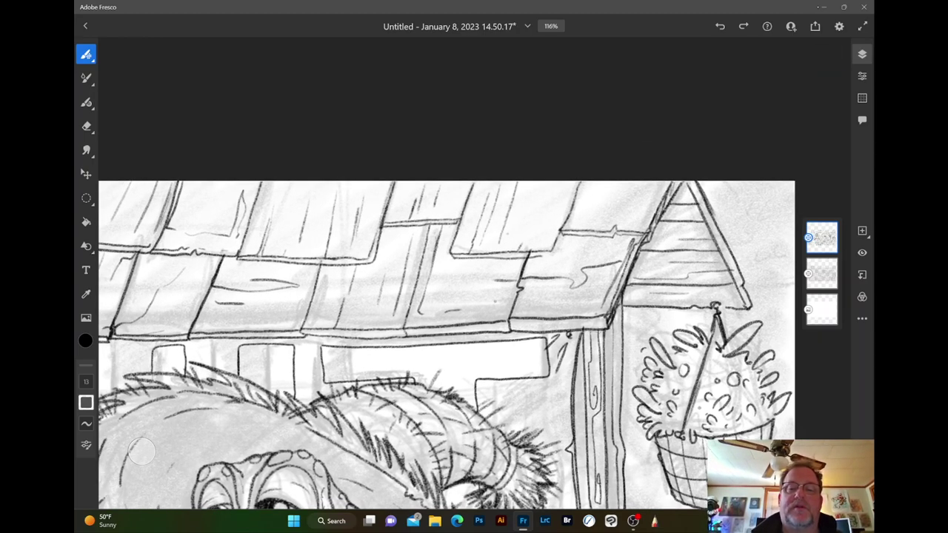
scroll(140, 449, "up", 4)
scroll(141, 448, "right", 3)
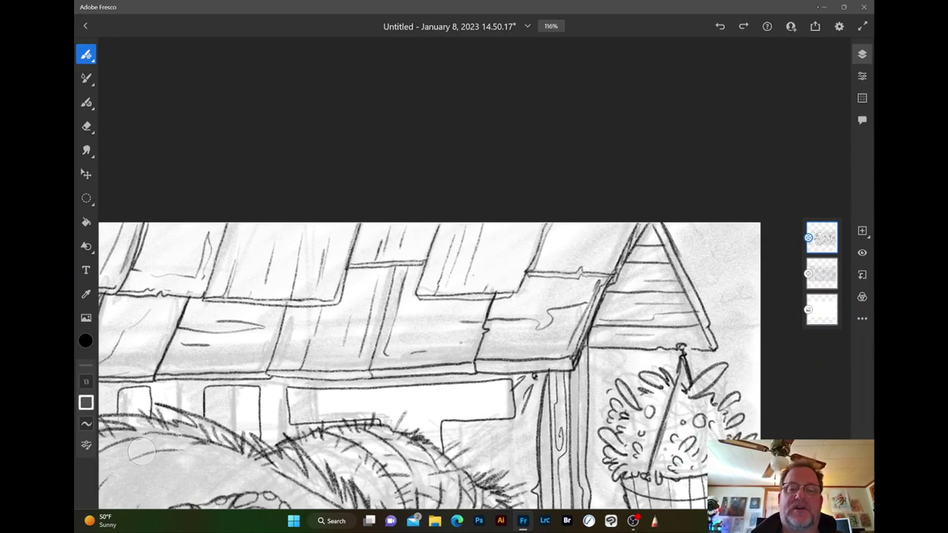
key("space")
left_click_drag(522, 302, 552, 312)
scroll(552, 312, "down", 3)
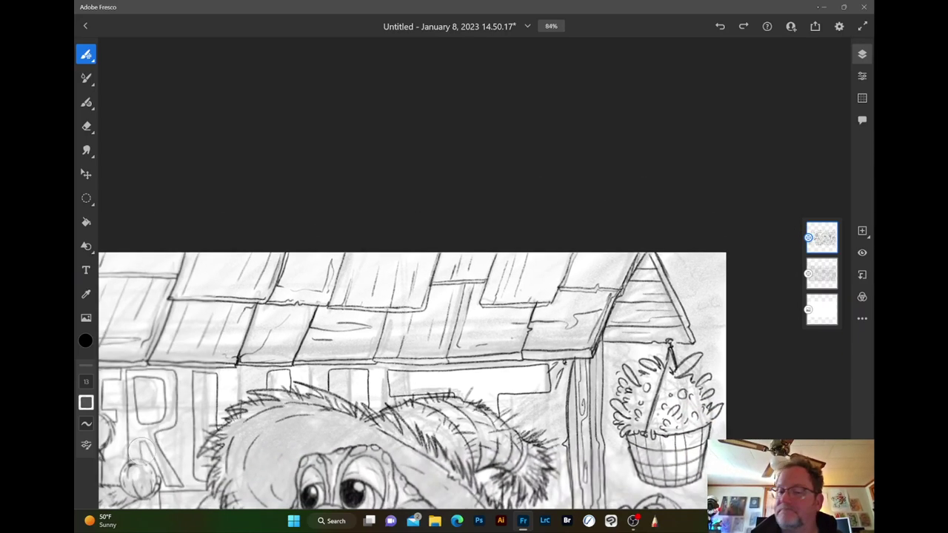
scroll(141, 449, "down", 5)
scroll(140, 449, "left", 2)
scroll(141, 449, "down", 1)
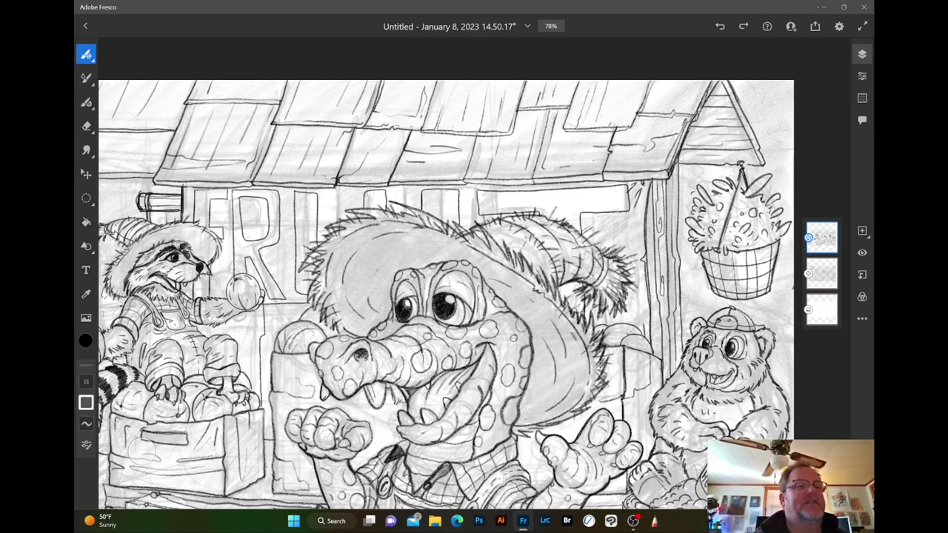
Step: Look through the pixel brush library, browsing the brush categories and the first custom brush collection
left_click(86, 54)
left_click(86, 54)
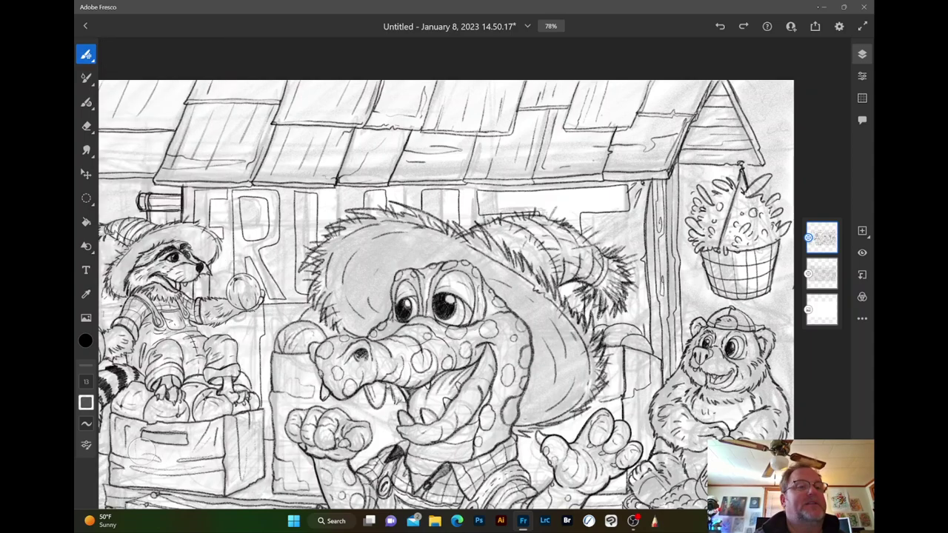
left_click(86, 54)
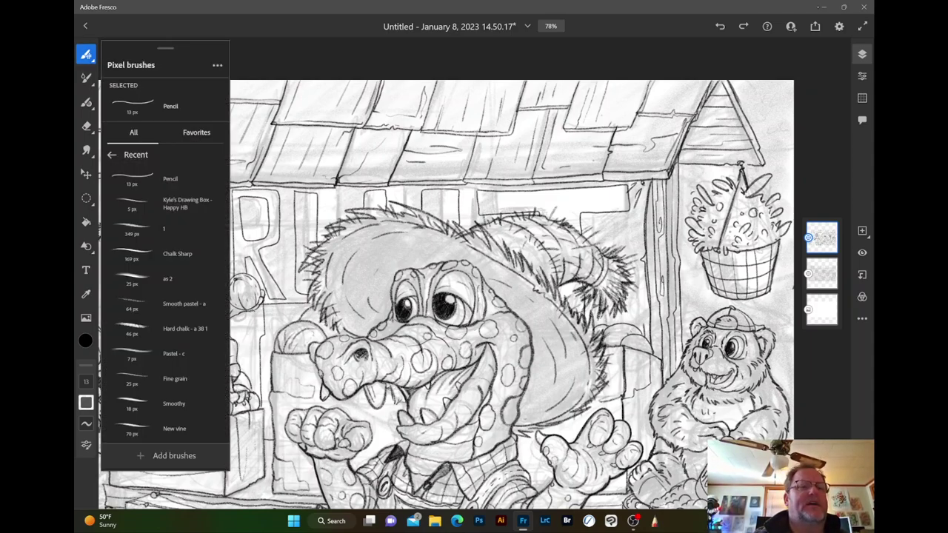
left_click(112, 155)
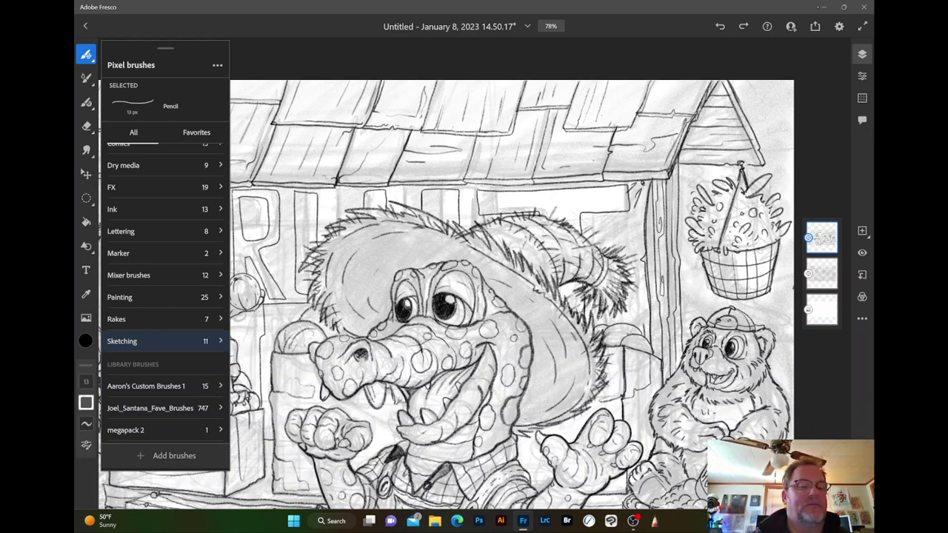
left_click(147, 386)
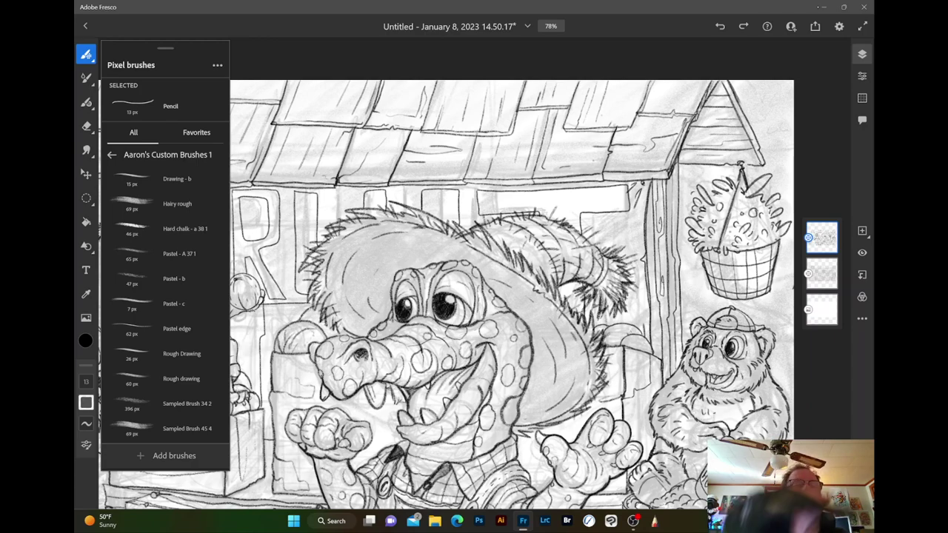
left_click(86, 54)
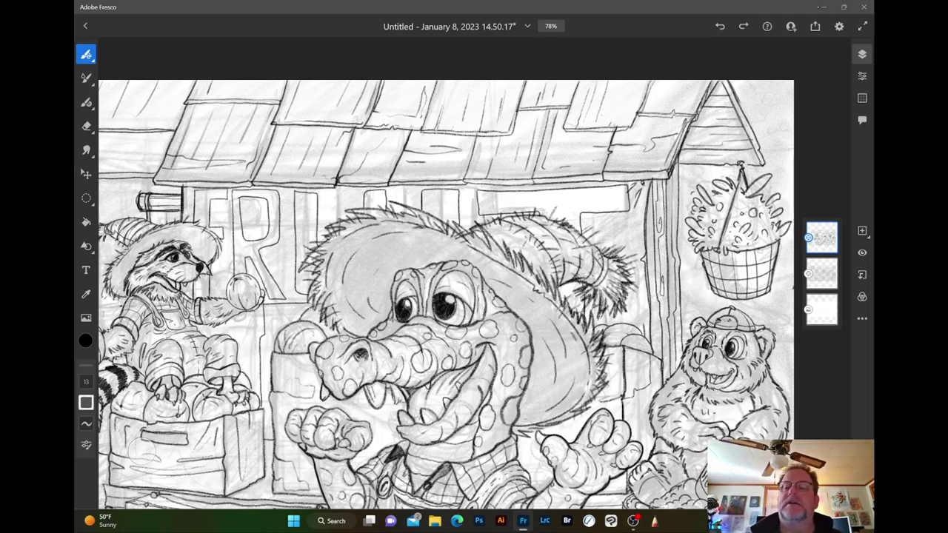
Step: Ink short tufts of leaves on the background around the hanging basket and the bear's head
key("space")
left_click_drag(793, 302, 682, 245)
scroll(682, 246, "up", 5)
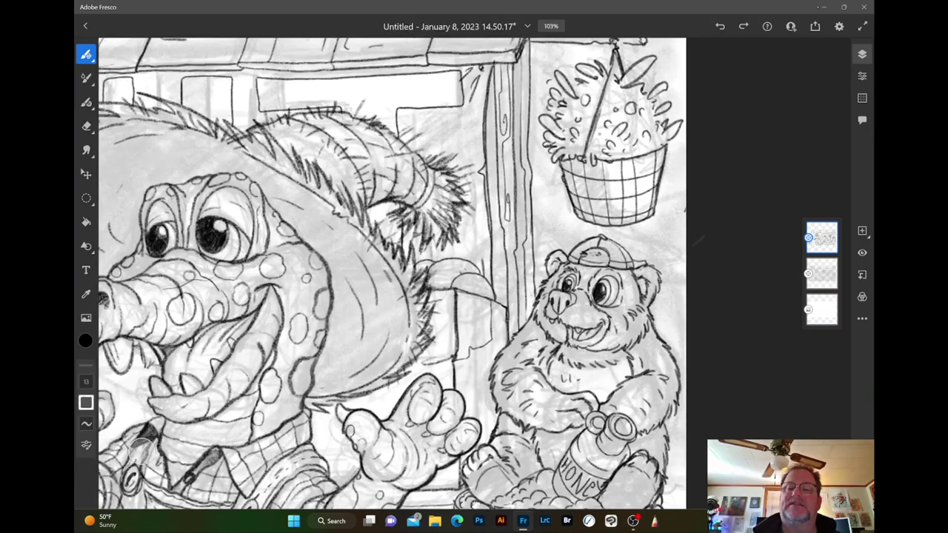
scroll(593, 318, "down", 1)
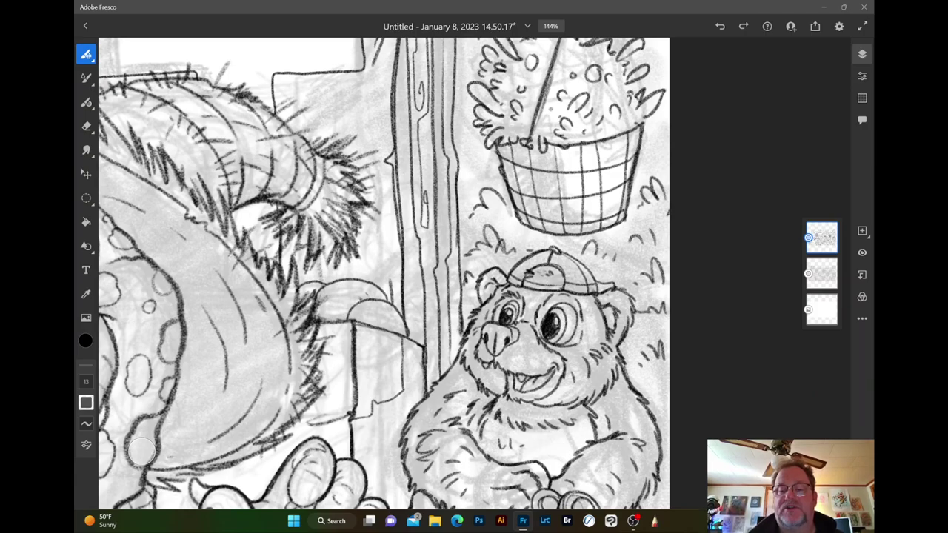
Step: Examine the linework from the gable and shingled roof across the crocodile's hat and the raccoon to the OPEN sign
key("space")
left_click_drag(399, 186, 365, 434)
scroll(140, 448, "up", 2)
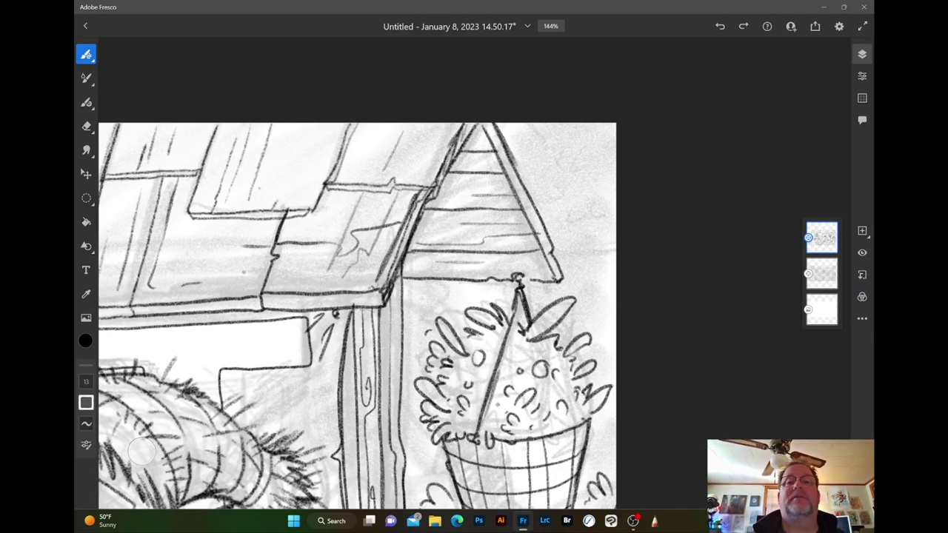
key("space")
left_click_drag(385, 319, 576, 310)
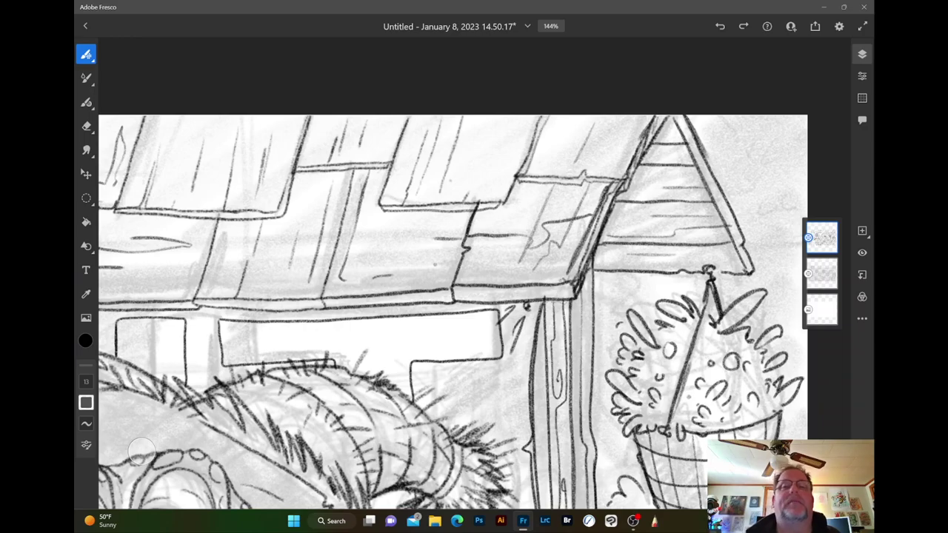
key("space")
left_click_drag(385, 333, 584, 179)
key("space")
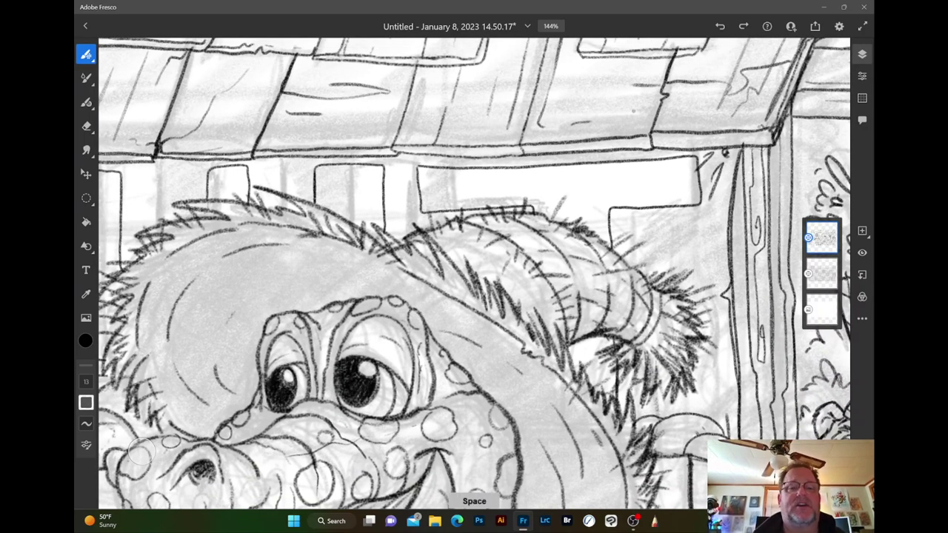
left_click_drag(415, 296, 539, 284)
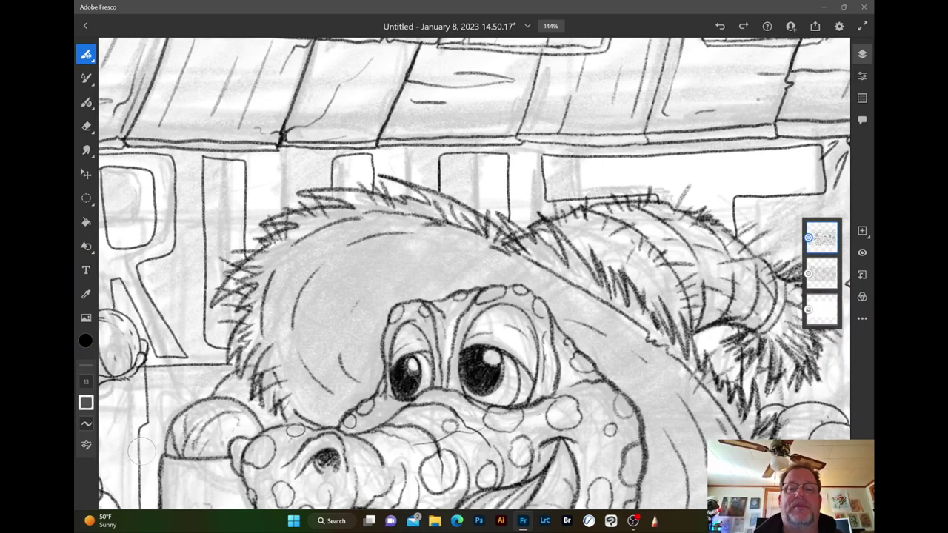
key("space")
scroll(141, 451, "left", 8)
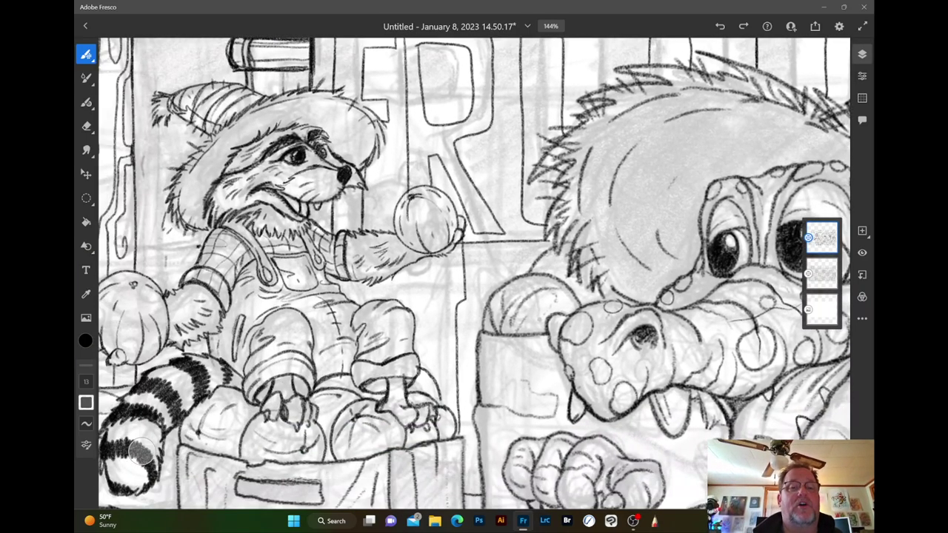
scroll(140, 452, "up", 10)
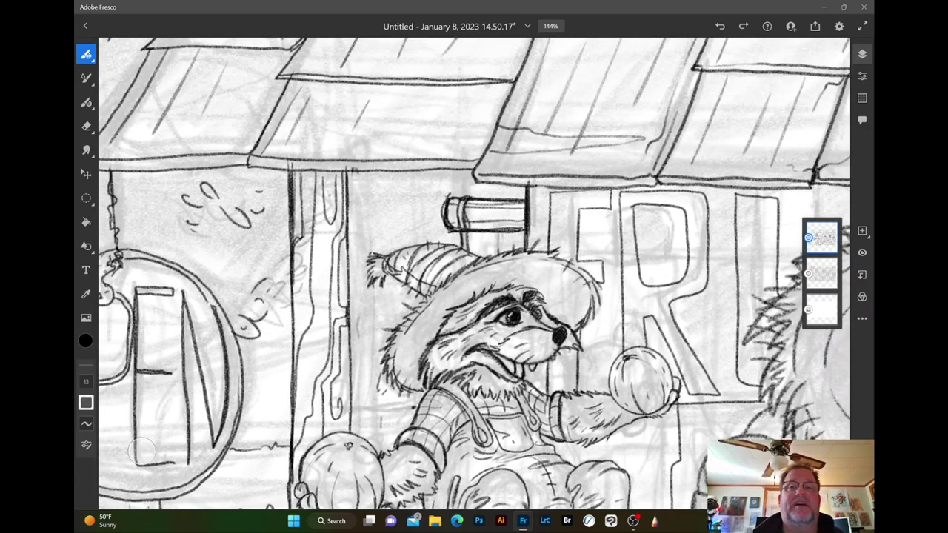
scroll(140, 451, "left", 8)
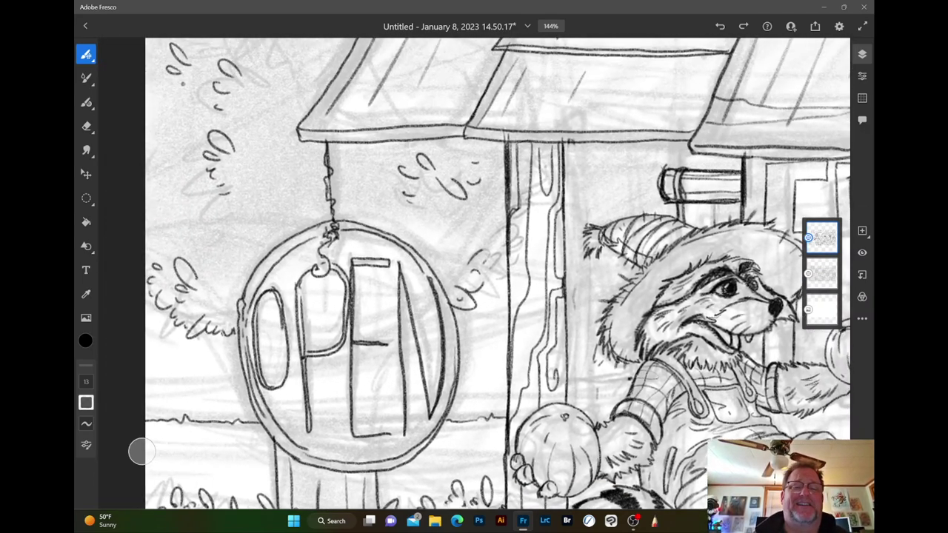
Step: Ink small curved leaf clusters in the tree foliage between the roof's edge and the OPEN sign's chain
scroll(141, 451, "up", 3)
scroll(141, 452, "left", 2)
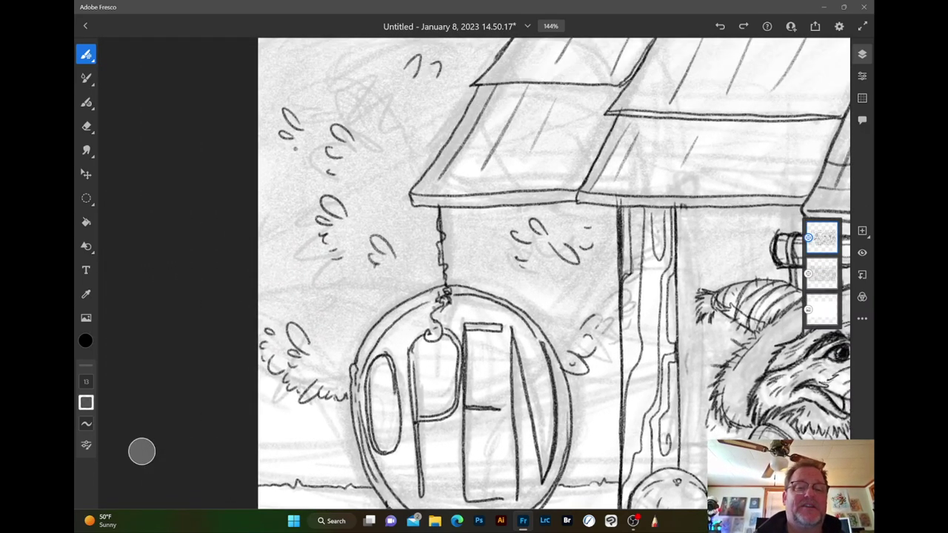
scroll(141, 452, "up", 3)
scroll(141, 451, "up", 2)
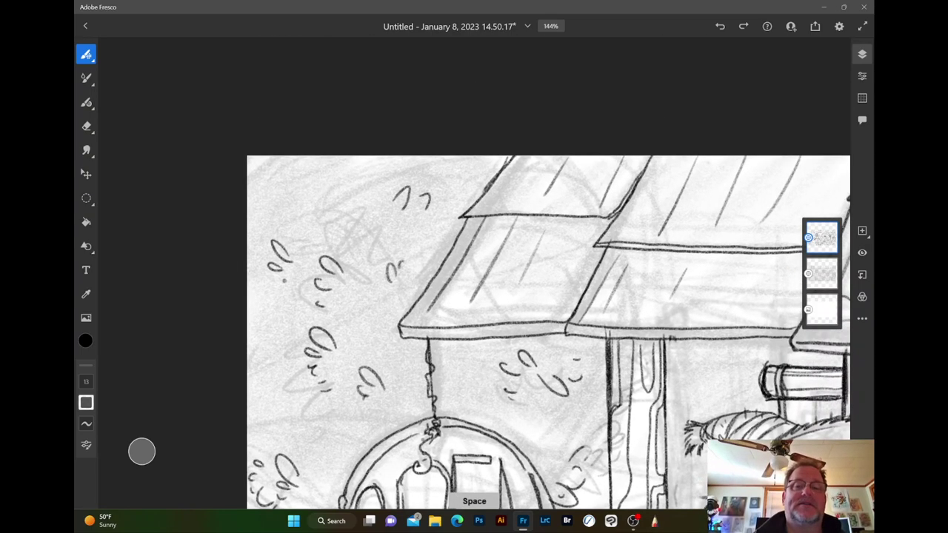
scroll(141, 451, "down", 4)
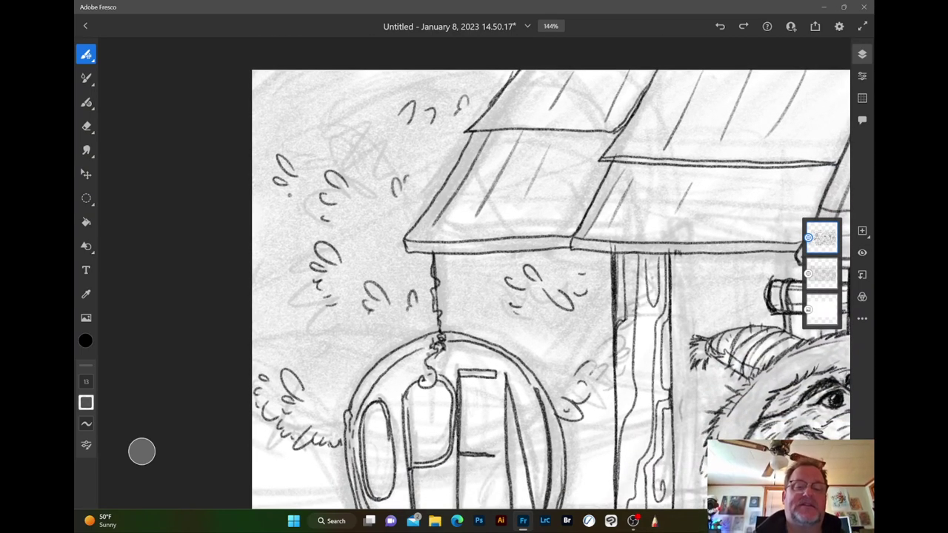
Step: Add small curved leaf strokes on both sides of the OPEN sign's upper rim, out toward the wooden post
scroll(141, 452, "down", 2)
scroll(141, 452, "down", 2)
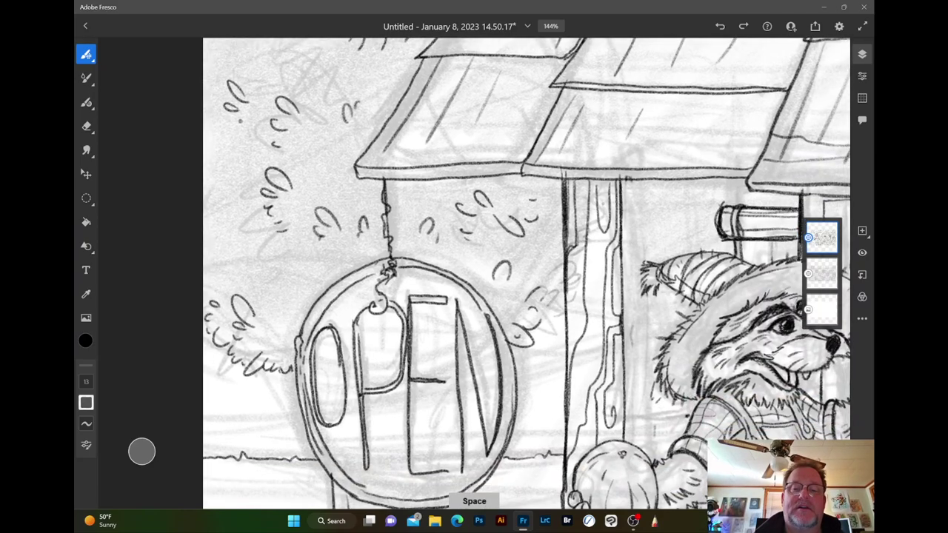
scroll(141, 451, "left", 4)
scroll(142, 452, "left", 1)
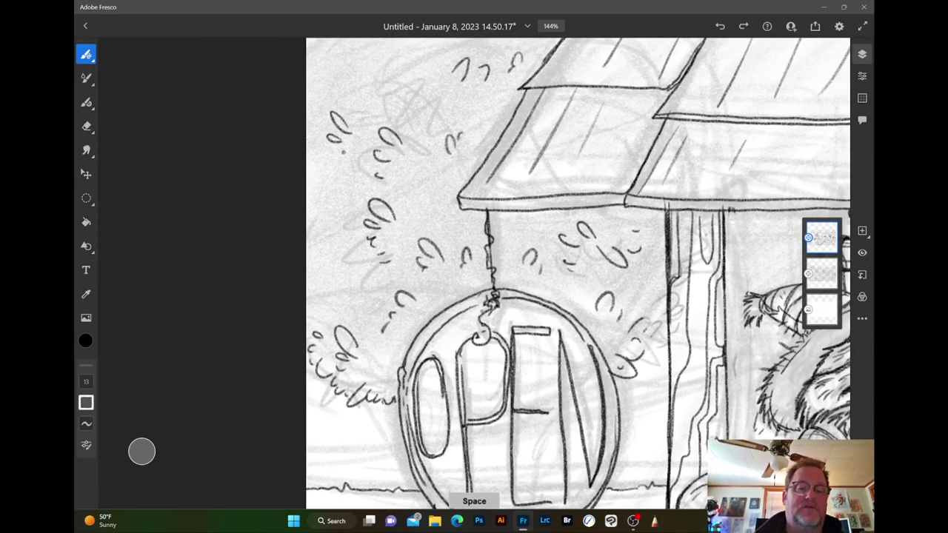
scroll(141, 452, "down", 5)
scroll(141, 452, "right", 3)
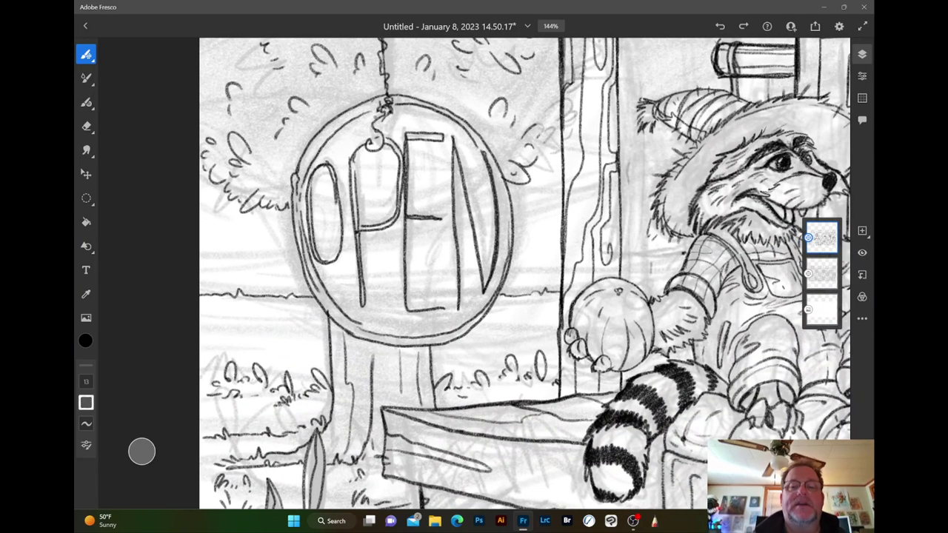
Step: Ink short grass tufts on the ground below the horizon line, between the OPEN sign and the stand's wooden post
scroll(141, 452, "down", 2)
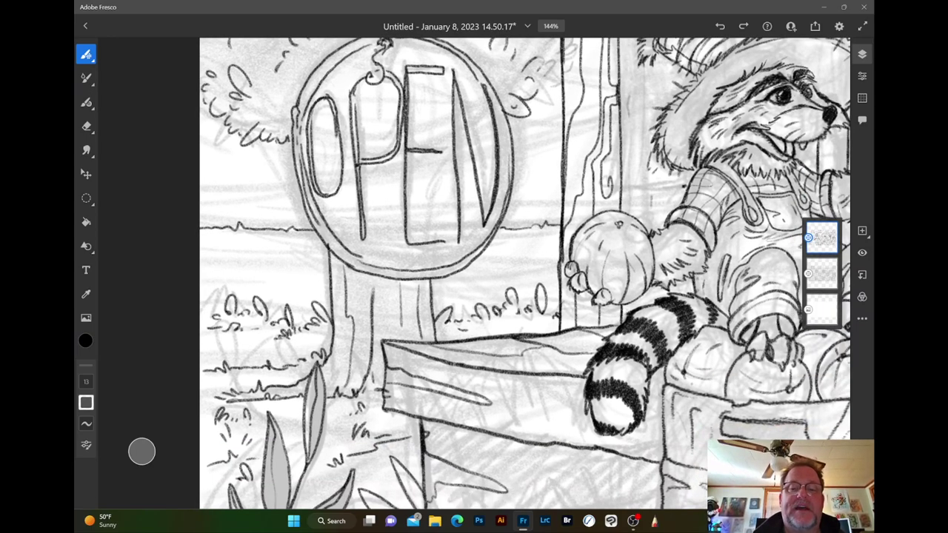
key("space")
mouse_move(518, 274)
left_mouse_down()
mouse_move(529, 291)
mouse_move(550, 287)
left_mouse_up()
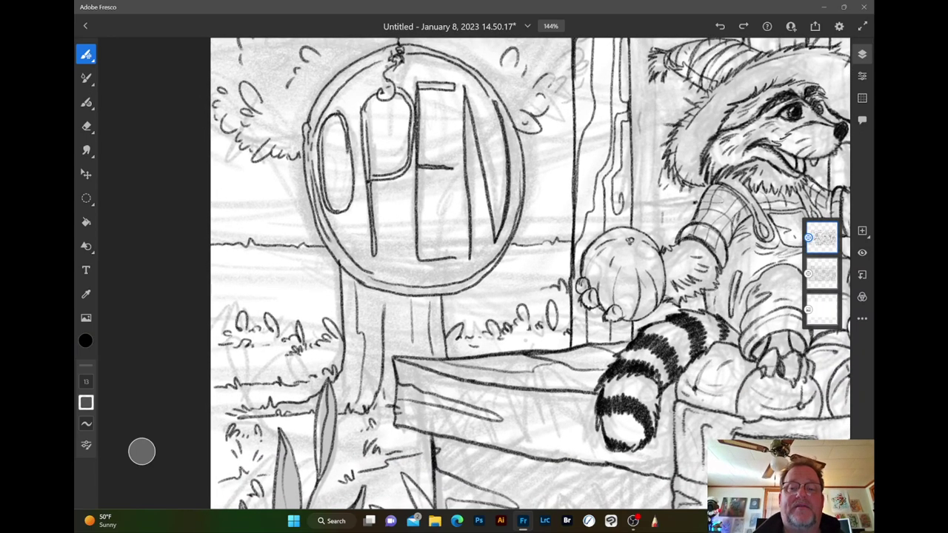
scroll(141, 451, "left", 2)
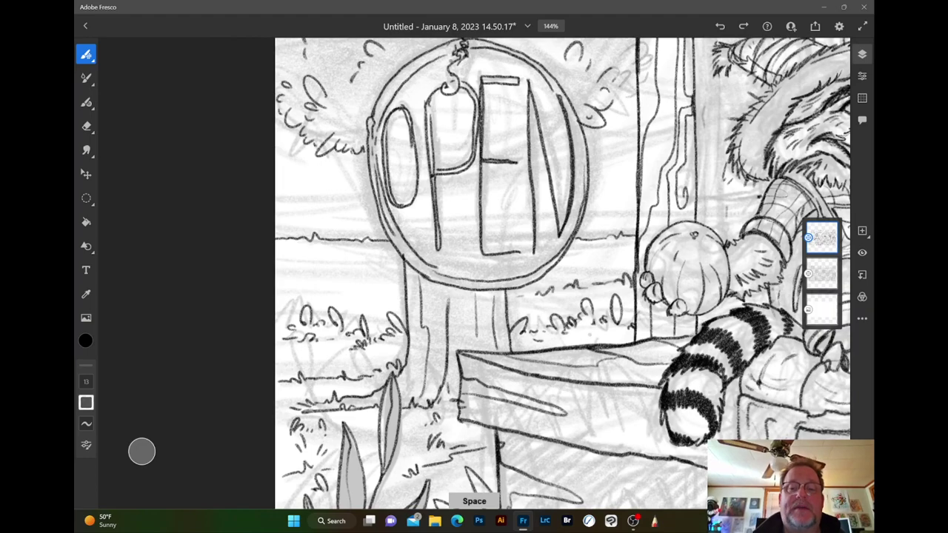
Step: Add small grass tufts and short ground strokes on the far side of the tree stump, above the leafy clumps near the canvas edge
scroll(141, 452, "left", 2)
left_click_drag(450, 284, 427, 290)
left_click_drag(421, 282, 405, 285)
key("space")
mouse_move(474, 266)
left_mouse_down()
mouse_move(417, 309)
mouse_move(430, 316)
left_mouse_up()
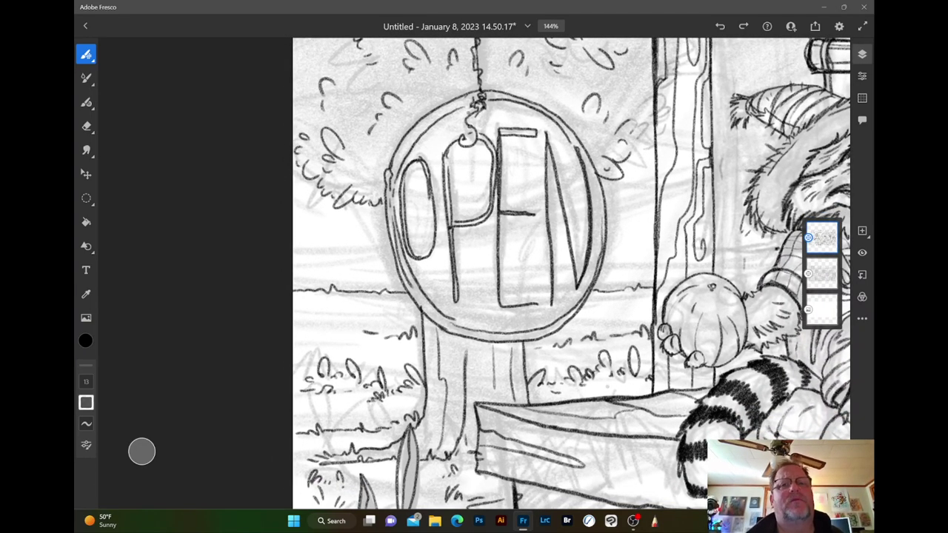
scroll(142, 452, "down", 2)
scroll(142, 451, "right", 2)
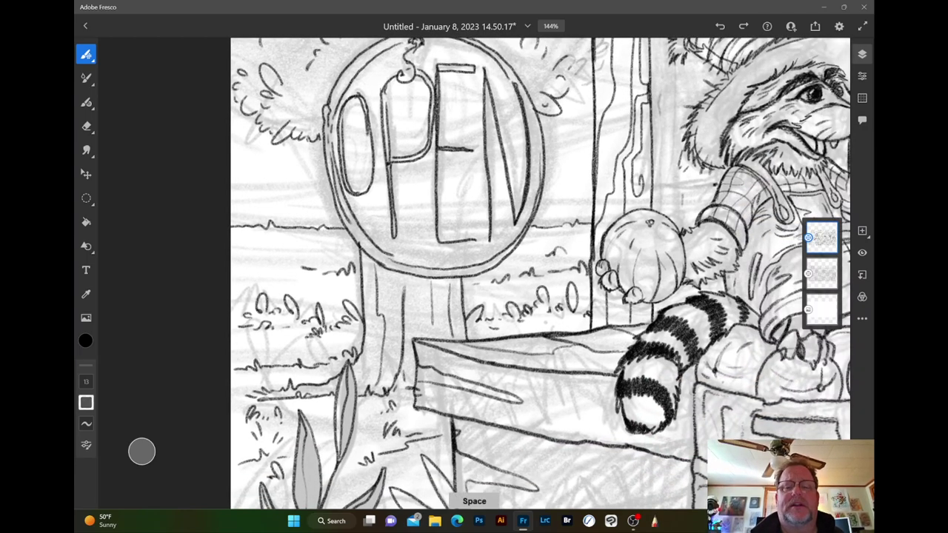
scroll(141, 452, "left", 3)
scroll(142, 451, "down", 1)
scroll(142, 451, "left", 2)
scroll(141, 451, "up", 1)
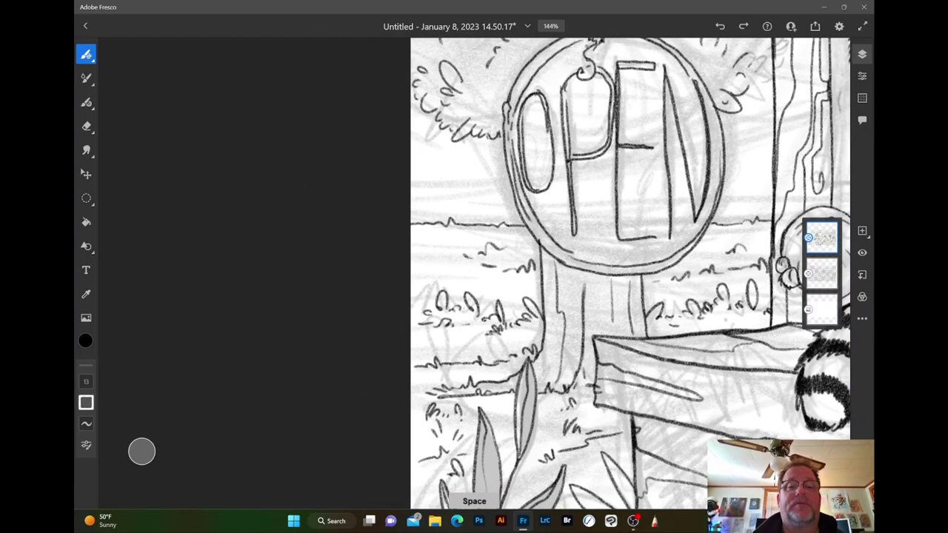
scroll(141, 451, "down", 1)
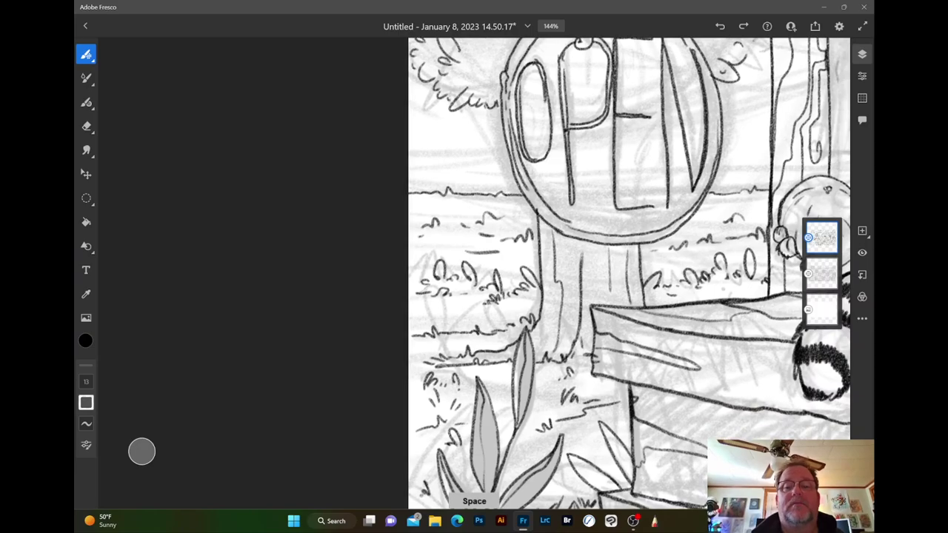
Step: Examine the linework from the leafy plant and wooden crates to the APPLES sign, and then the whole fruit-stand drawing
scroll(142, 452, "right", 5)
scroll(142, 452, "up", 1)
scroll(142, 452, "down", 4)
scroll(142, 451, "right", 1)
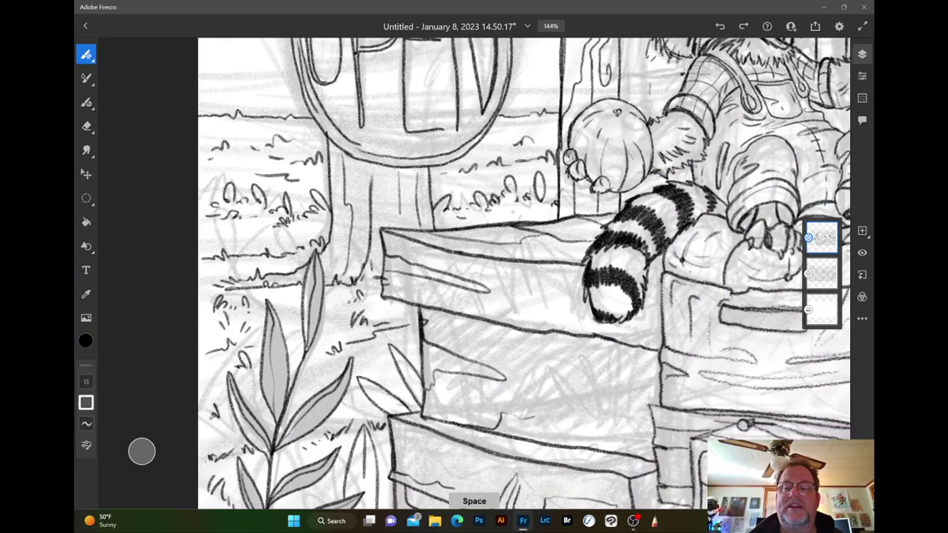
scroll(474, 274, "down", 3)
scroll(474, 273, "right", 3)
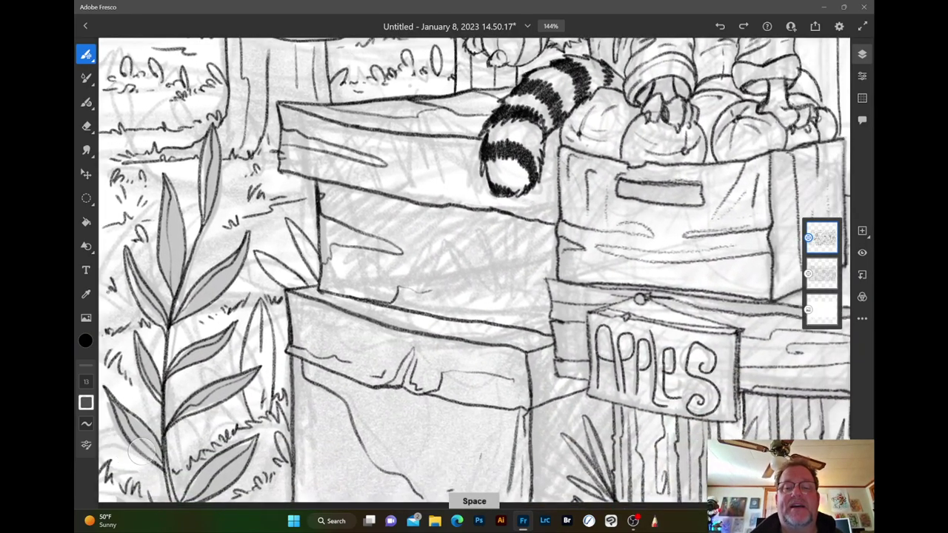
scroll(474, 274, "down", 5)
scroll(474, 274, "right", 2)
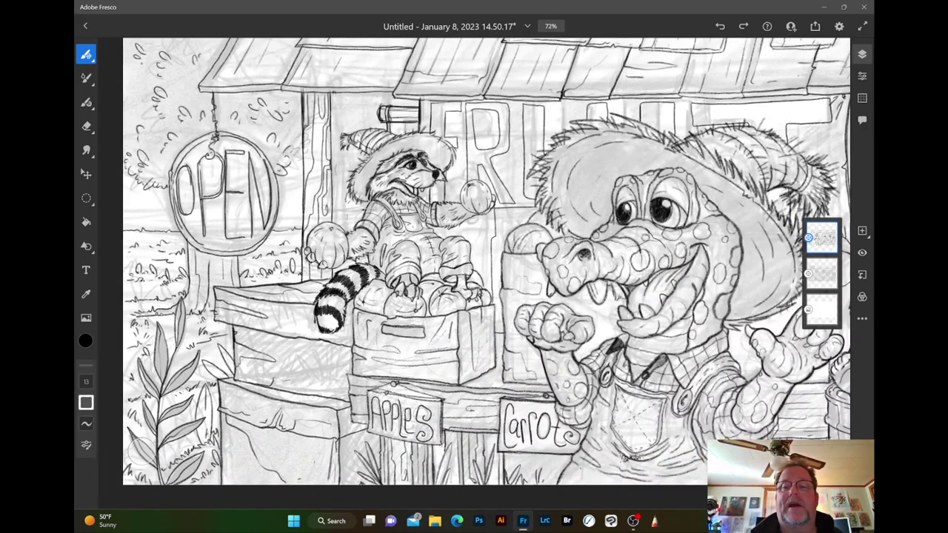
scroll(474, 274, "down", 2)
scroll(474, 274, "up", 1)
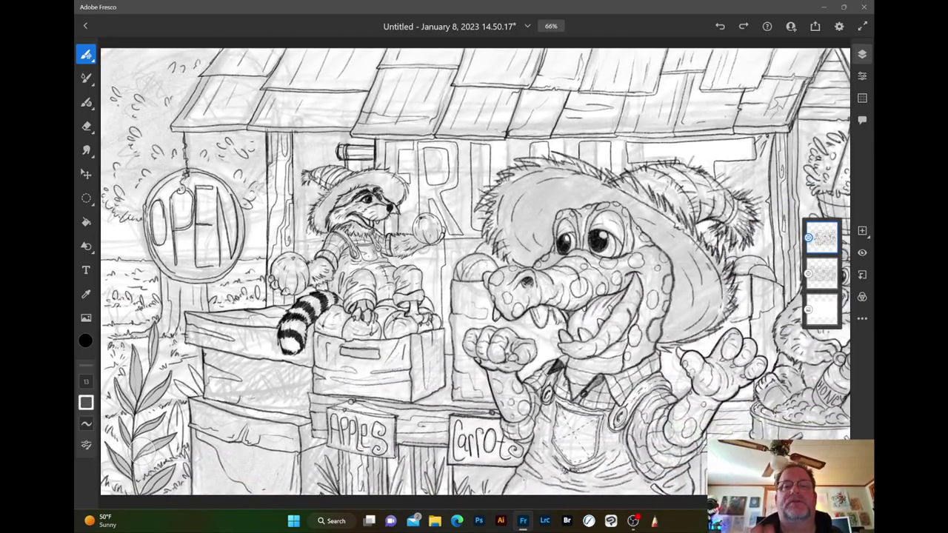